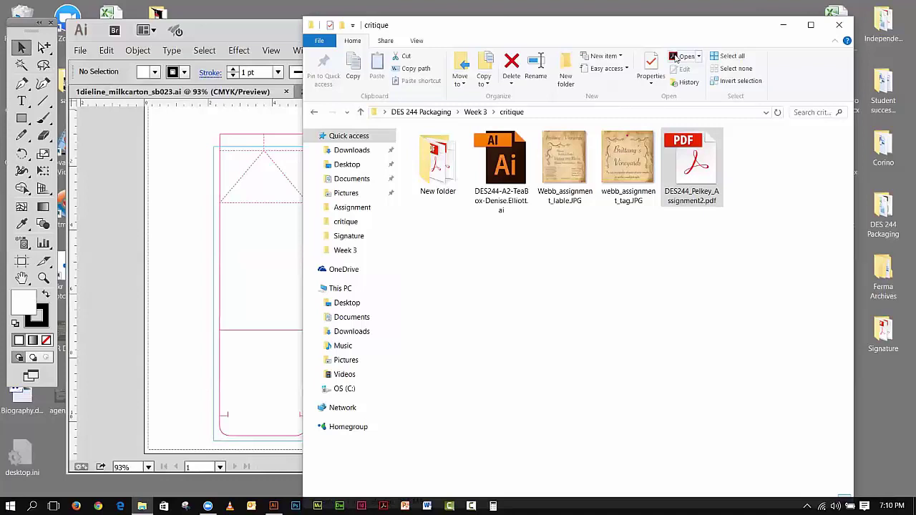
Step: Open the tea box Illustrator file from the critique folder, ignoring the missing FullSizeRender.jpg link and dismissing the missing fonts notice
click(508, 169)
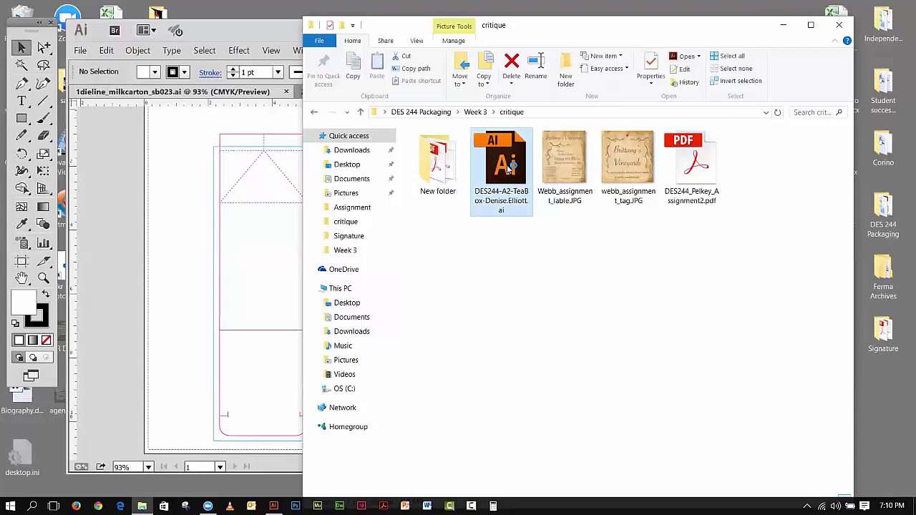
double_click(506, 167)
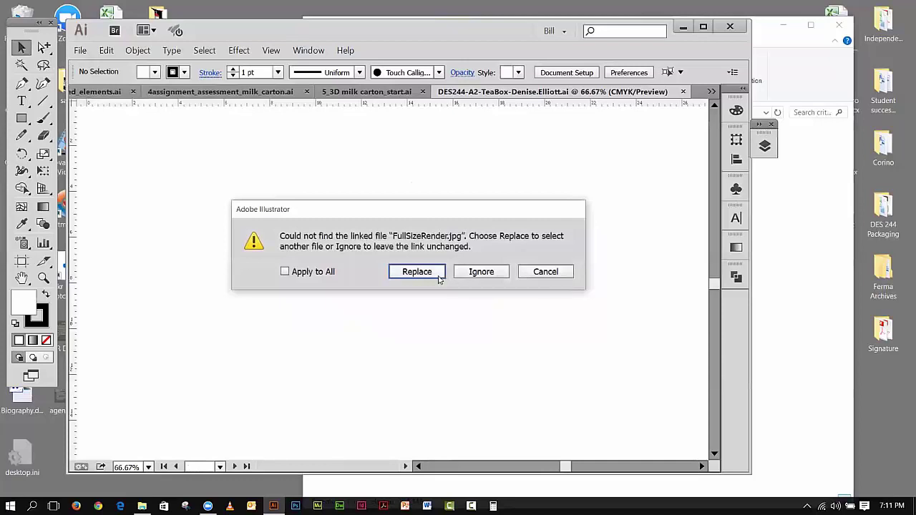
click(437, 278)
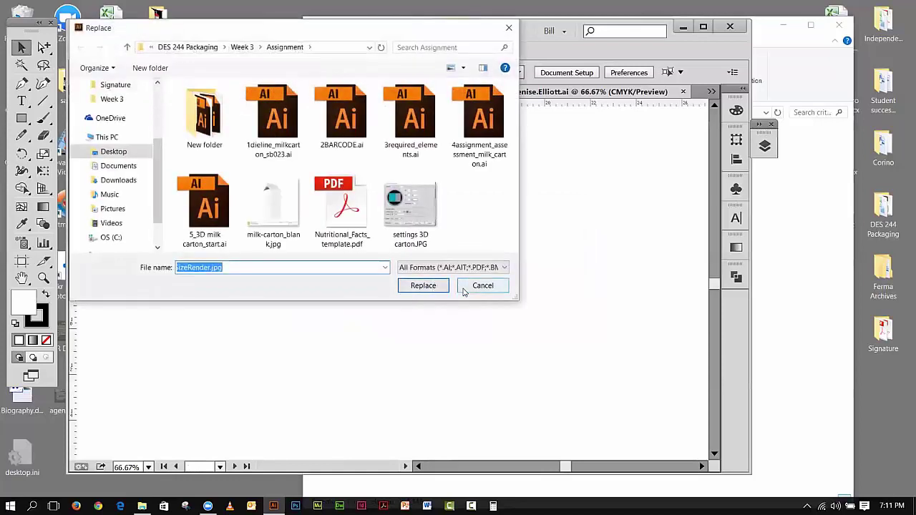
click(462, 289)
click(472, 274)
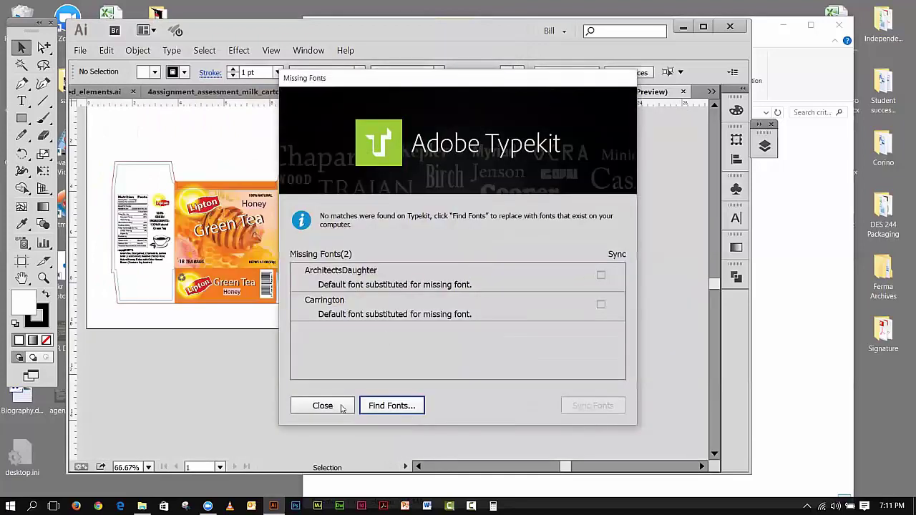
click(323, 406)
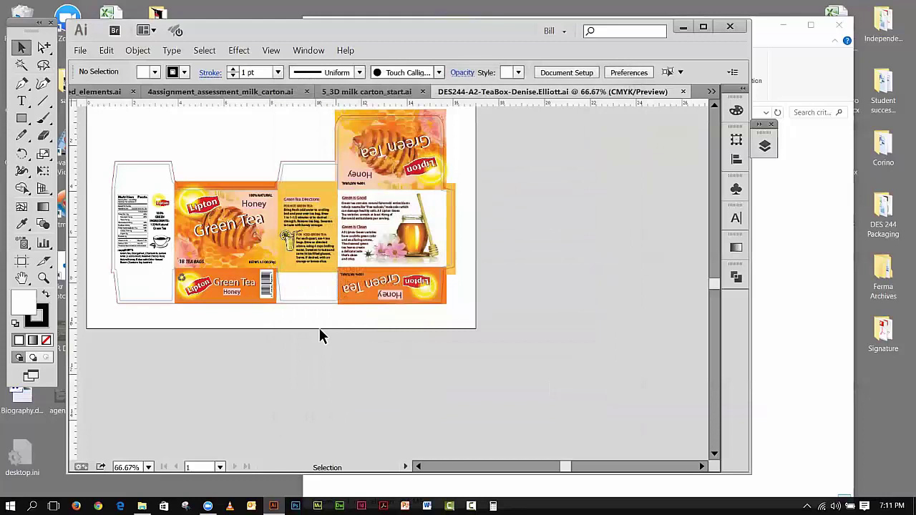
drag(713, 287, 713, 283)
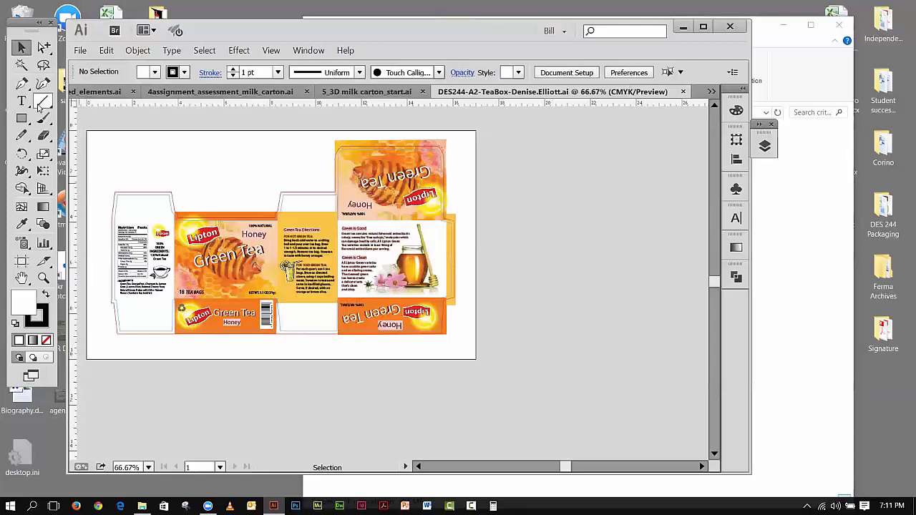
Step: Add a first name in capitals as point text in the blank area above the tea box front and enlarge it with Free Transform
click(21, 103)
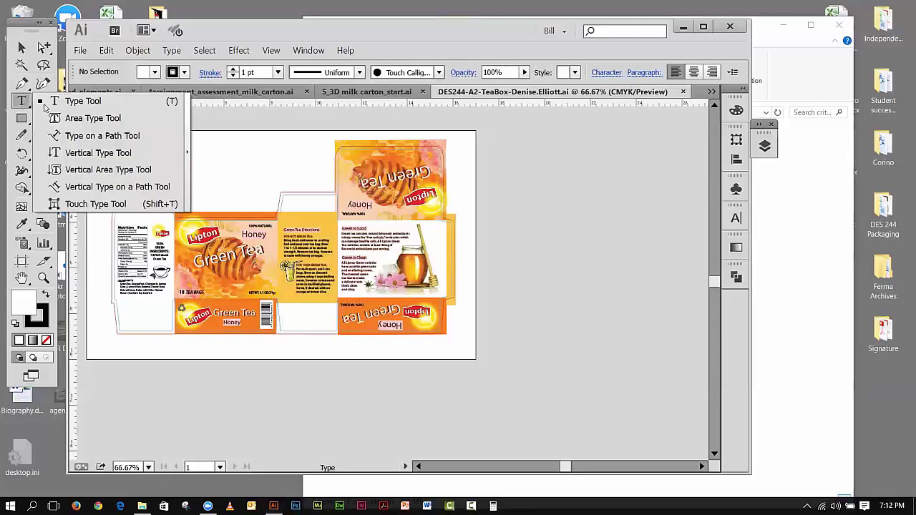
click(213, 155)
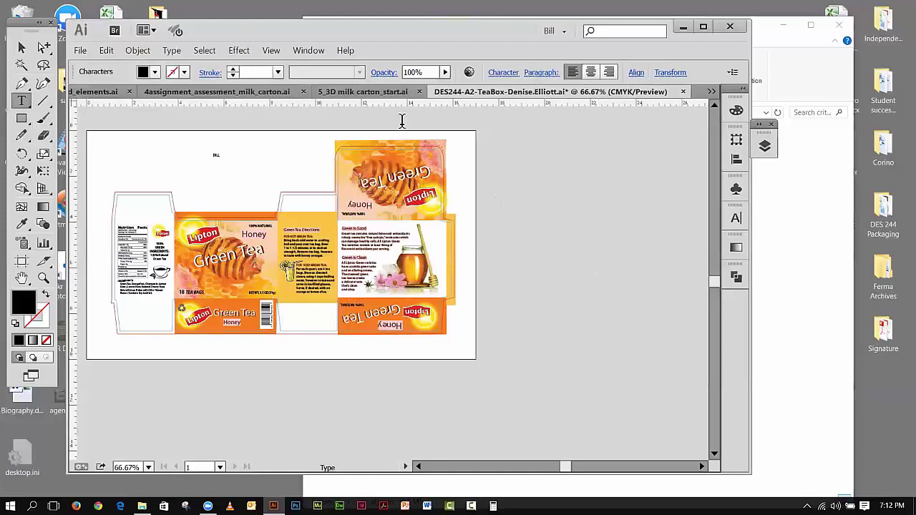
click(43, 171)
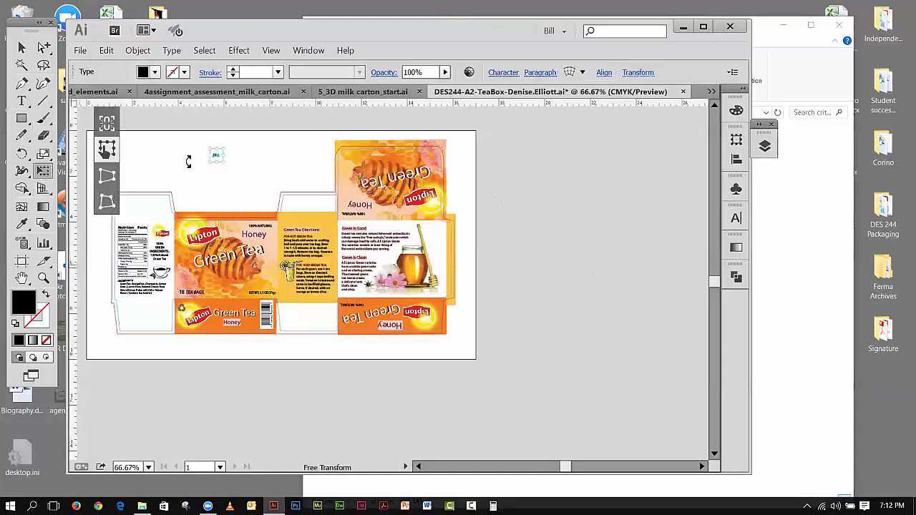
drag(217, 155, 256, 180)
click(22, 47)
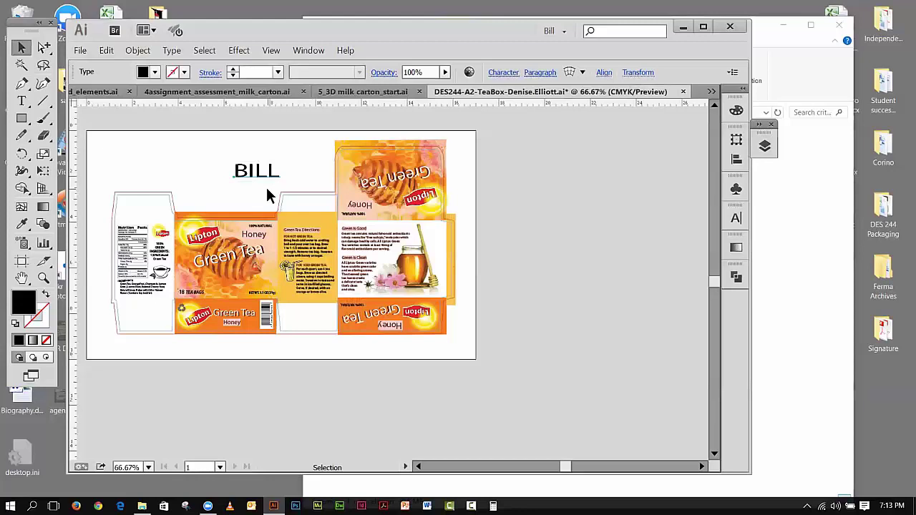
Step: Set the font of the sample name text above the box to Mistral
click(504, 73)
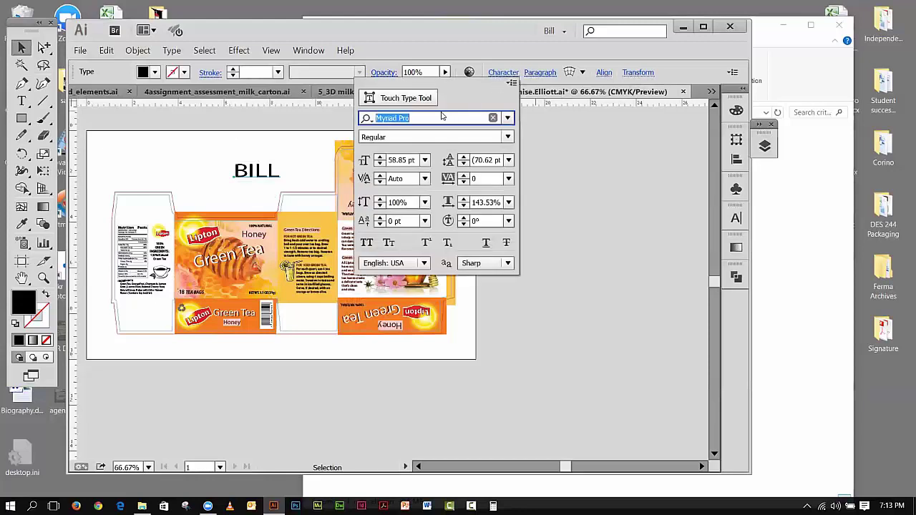
click(508, 119)
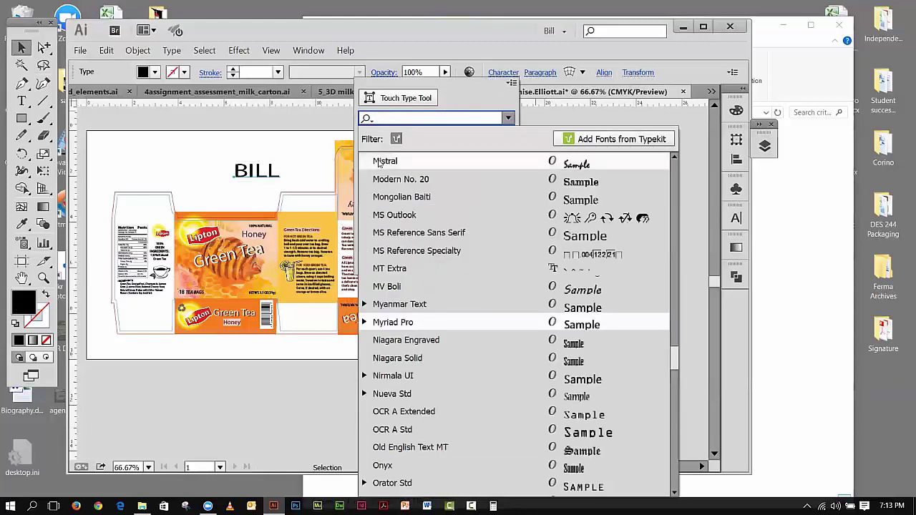
click(444, 161)
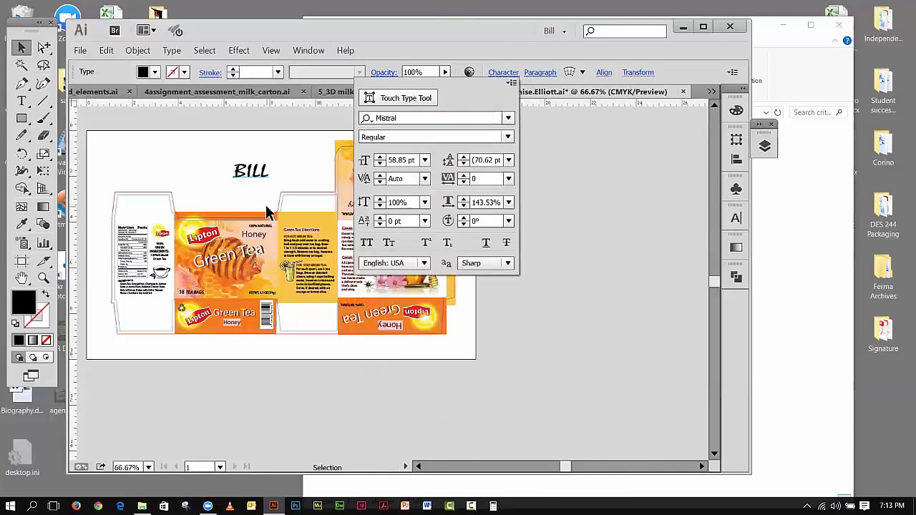
Step: Convert the sample name text to outlines and reselect the resulting group
click(172, 57)
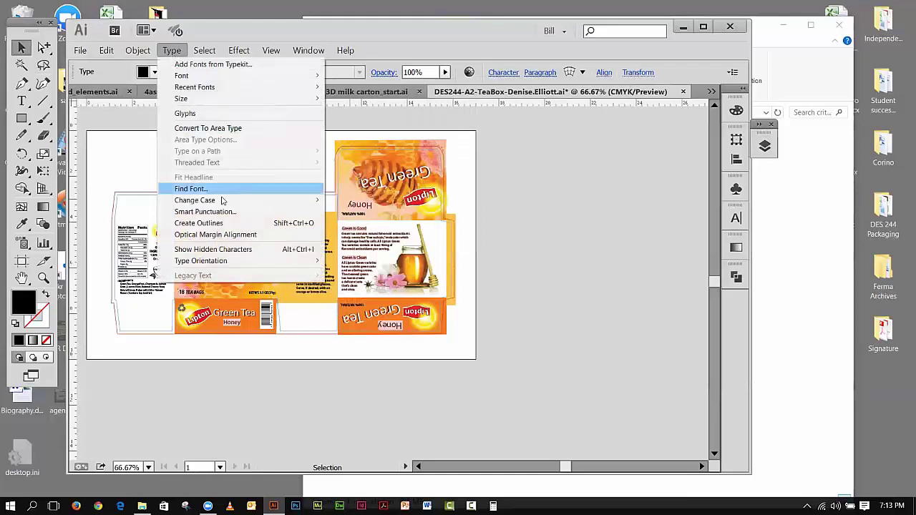
click(221, 224)
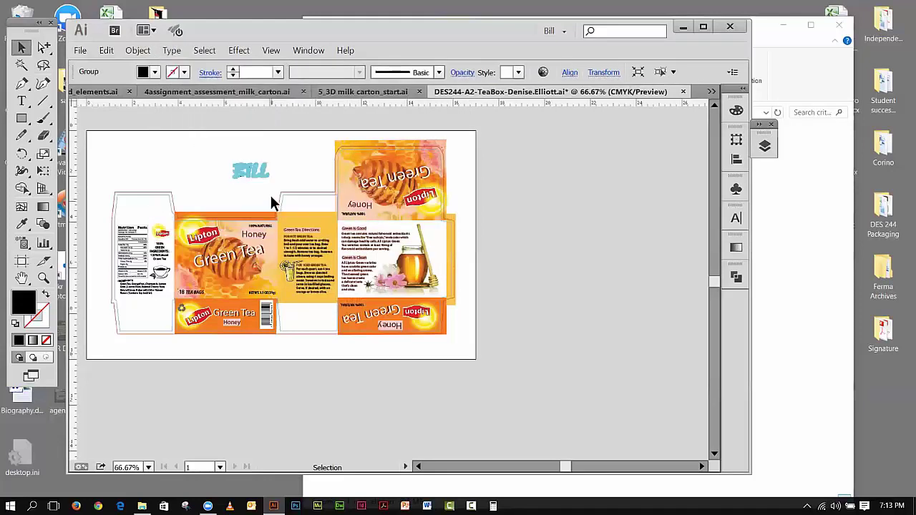
click(197, 148)
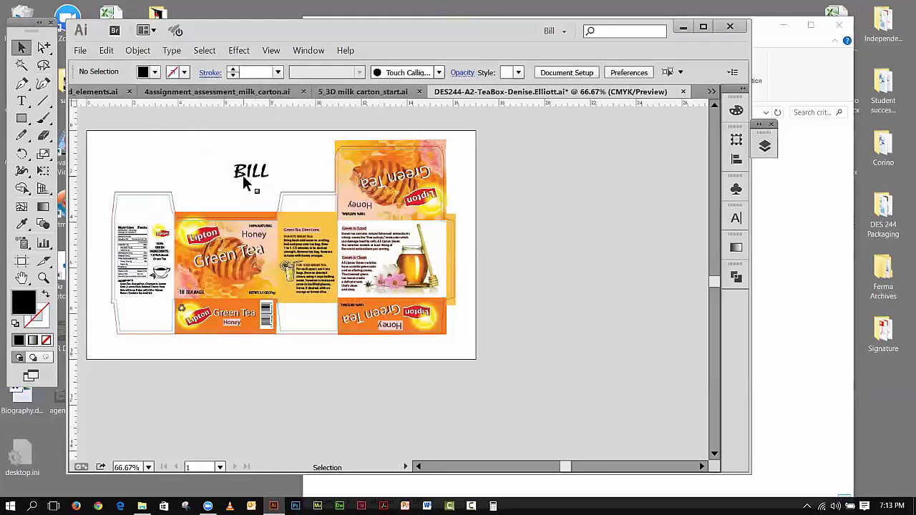
click(242, 175)
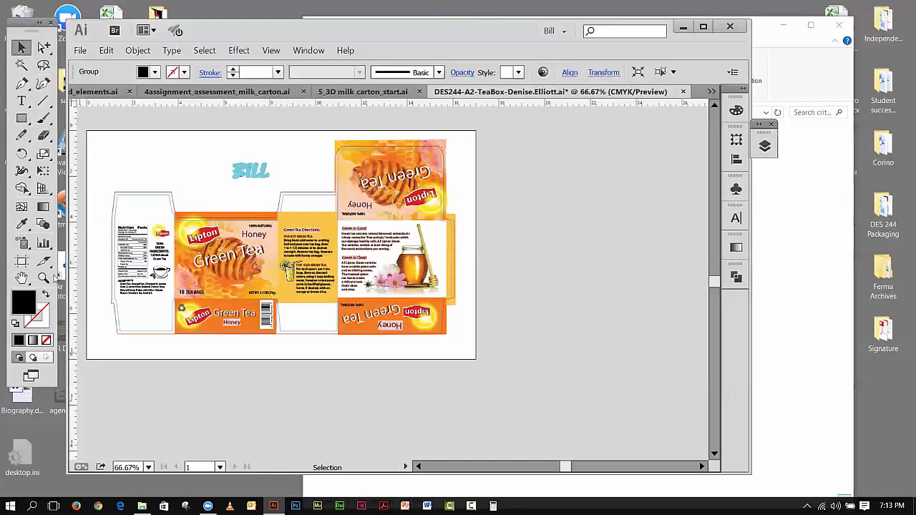
Step: Examine the outlined lettering's edges up close, then return to a view of the whole artboard
click(43, 278)
drag(201, 146, 279, 192)
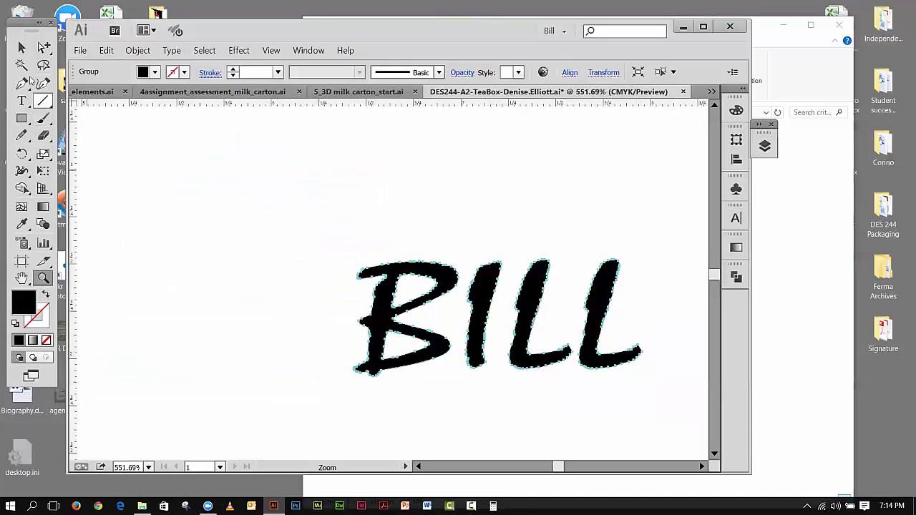
click(21, 47)
click(425, 258)
click(438, 275)
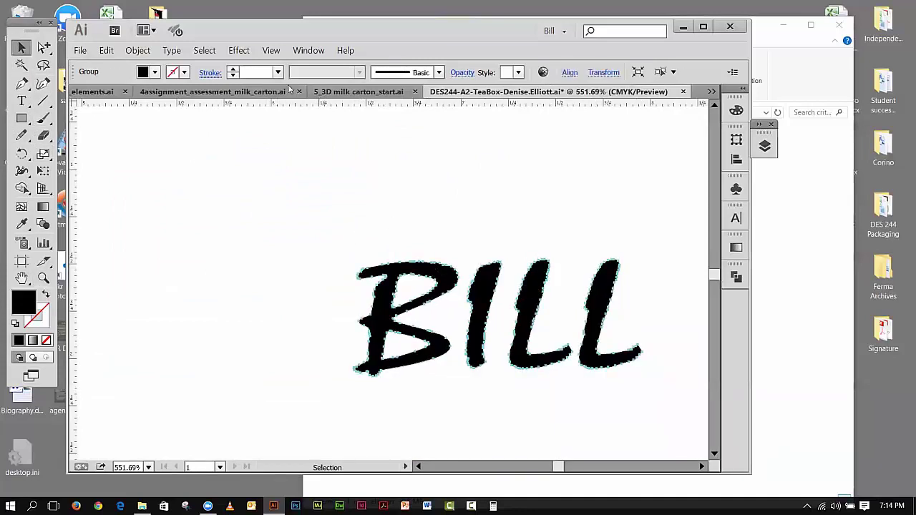
click(268, 53)
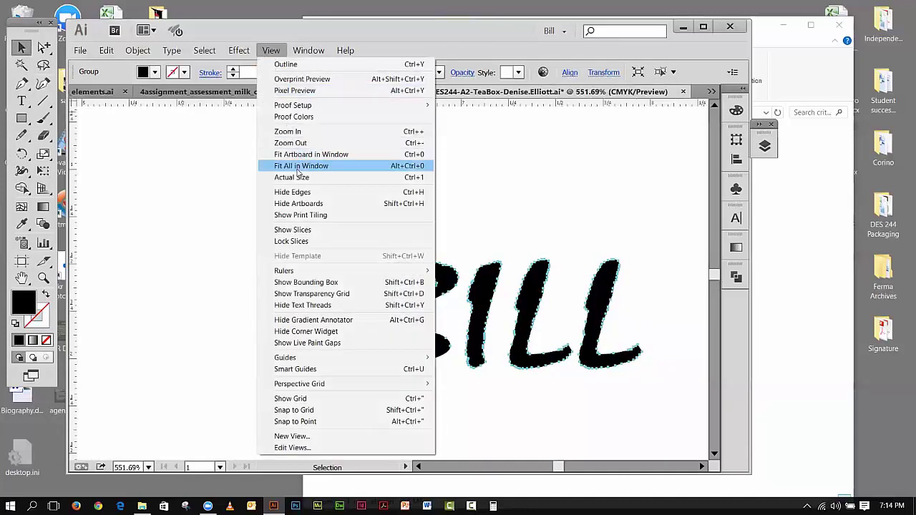
click(297, 154)
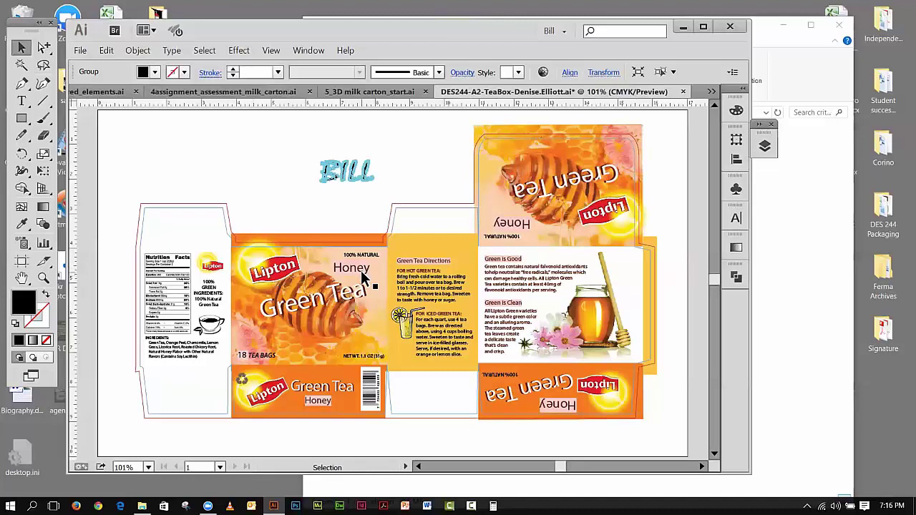
Step: Delete the outlined sample name from the blank area above the box
click(329, 190)
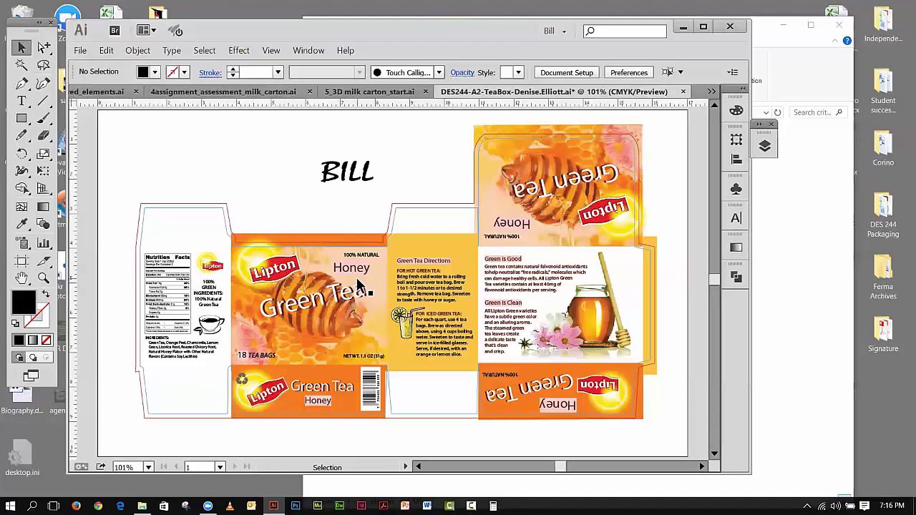
drag(289, 144, 376, 182)
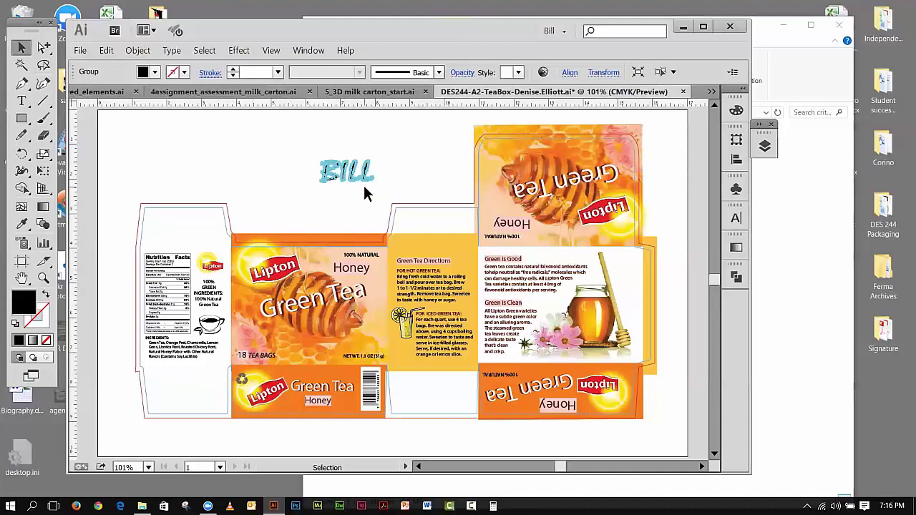
key(Delete)
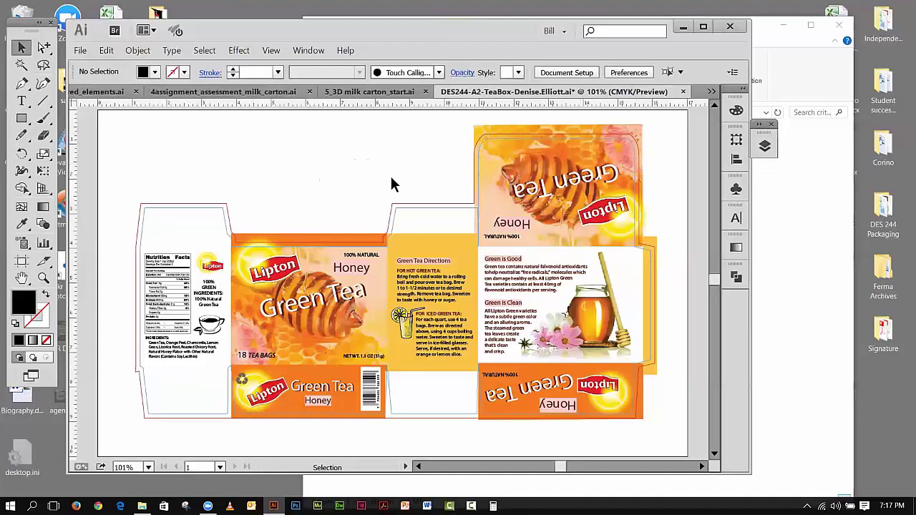
Step: Cut the blue inner dieline path and paste it in front of all the selected tea box artwork
click(209, 207)
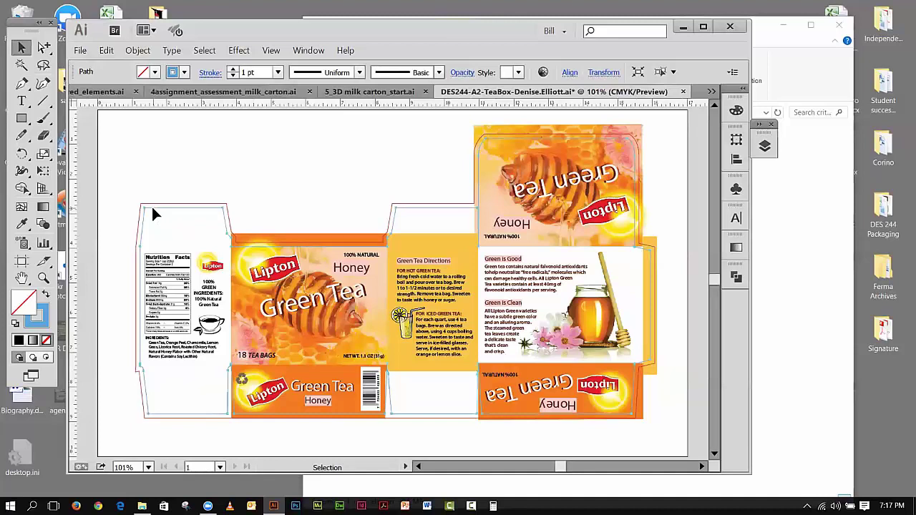
click(106, 52)
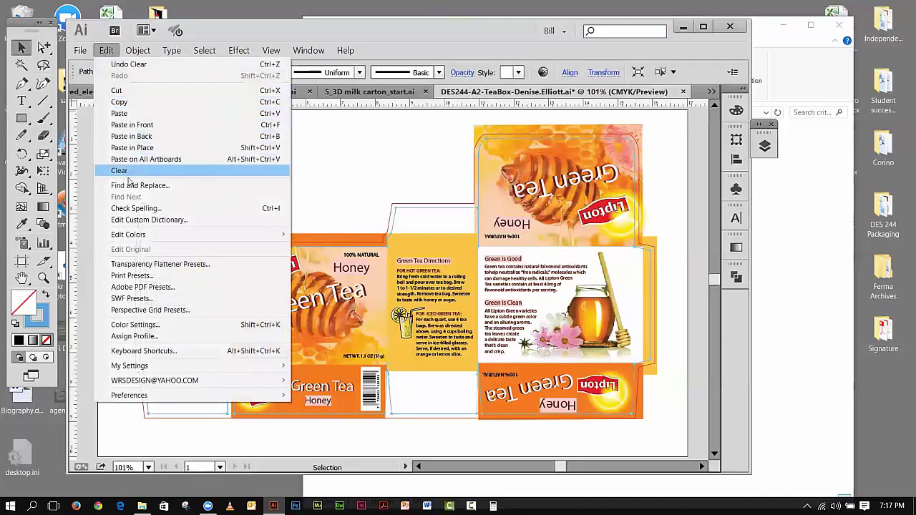
click(124, 90)
drag(129, 128, 659, 438)
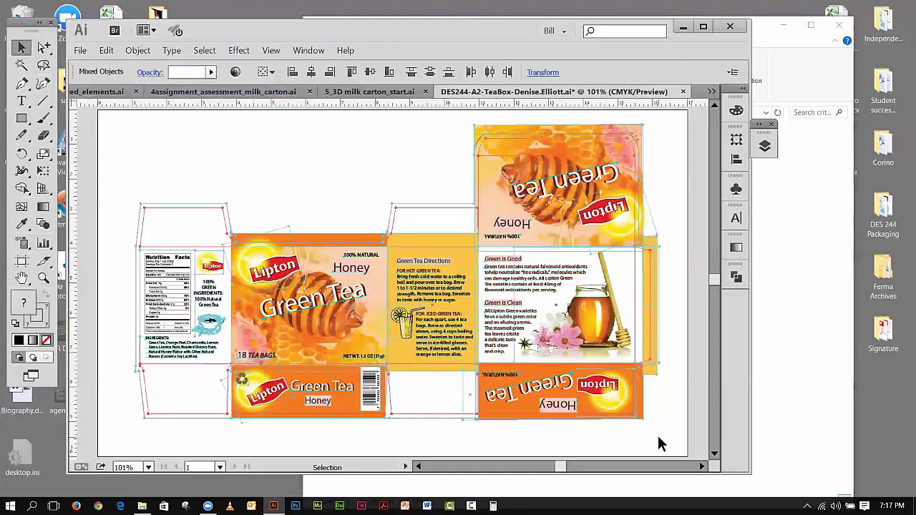
click(129, 51)
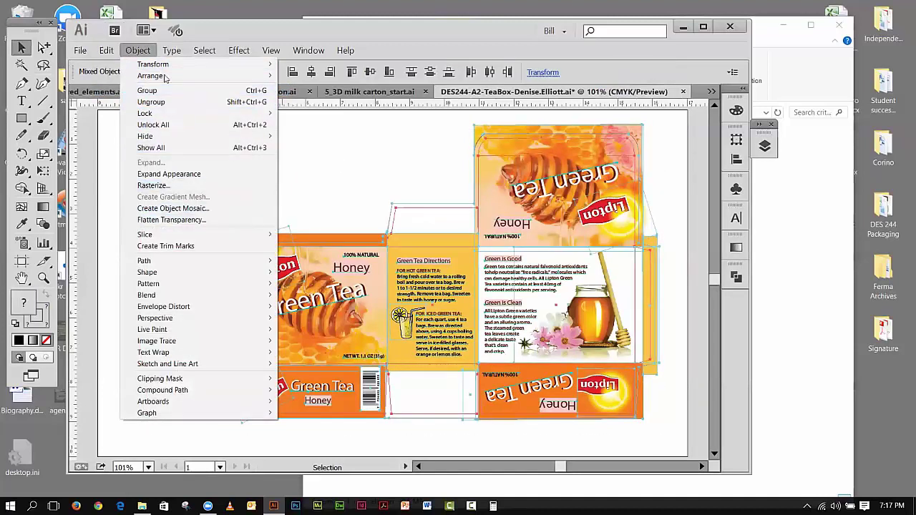
click(106, 50)
click(132, 125)
click(214, 185)
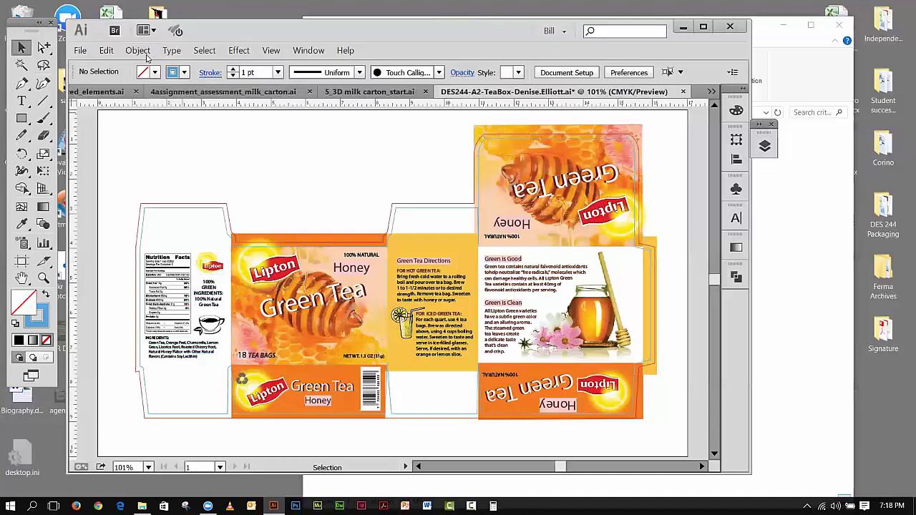
Step: Undo the Paste in Front and the Cut of the dieline path, and clear the selection
click(107, 51)
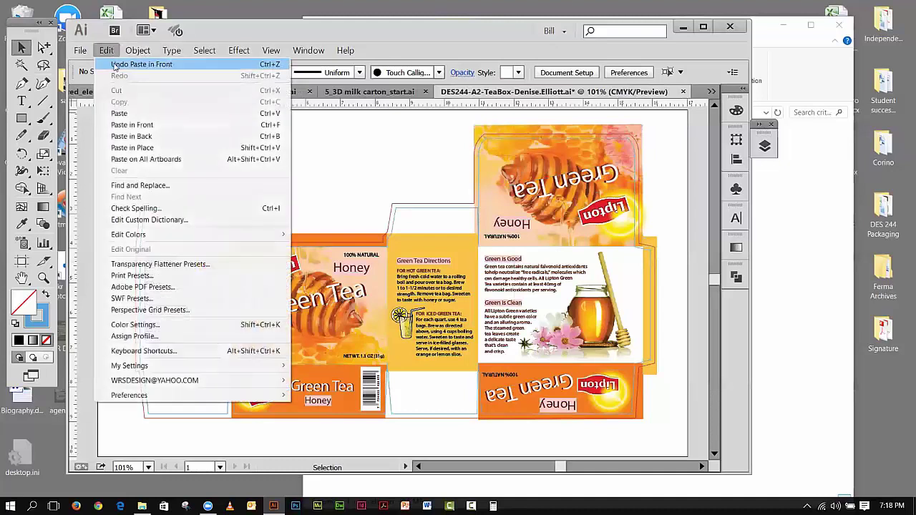
click(114, 63)
click(108, 51)
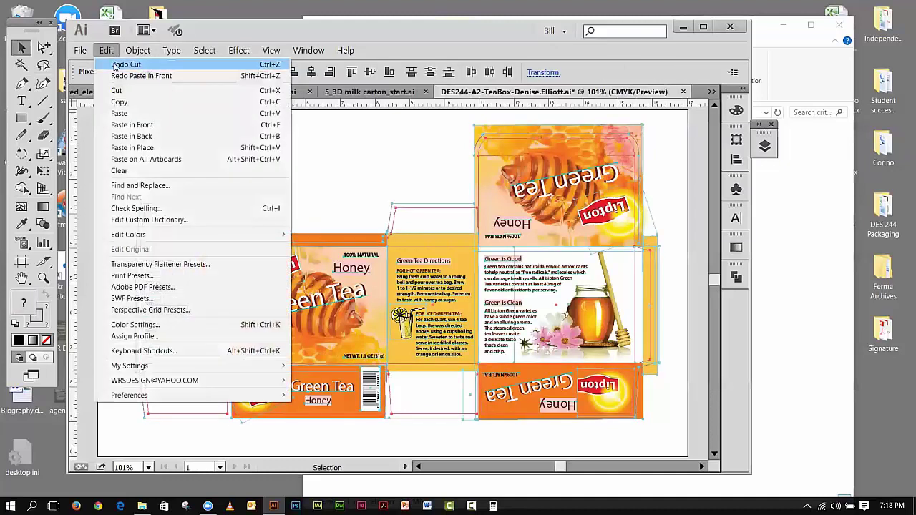
click(114, 64)
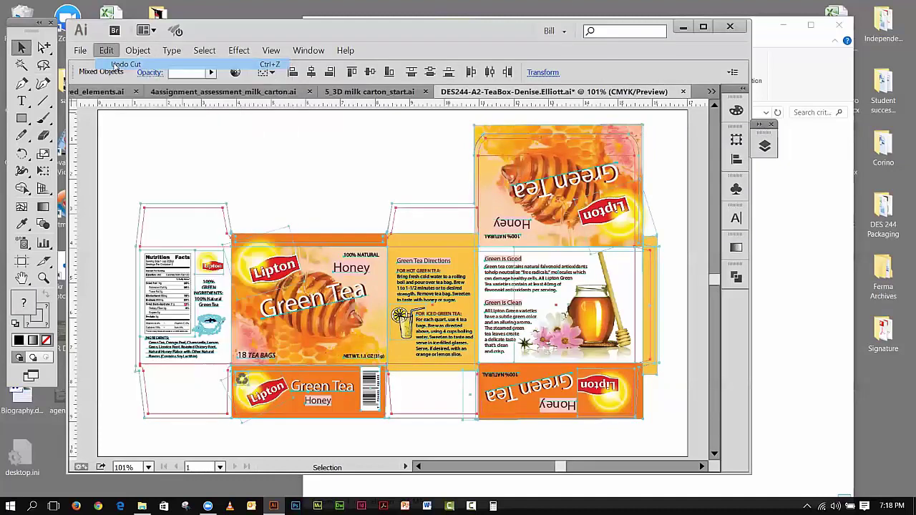
click(184, 128)
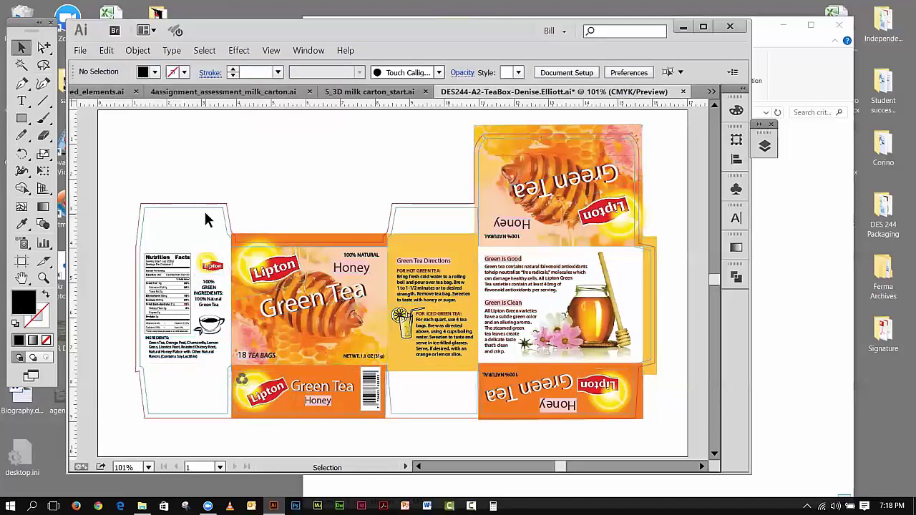
Step: Copy the blue inner dieline path of the tea box
click(202, 205)
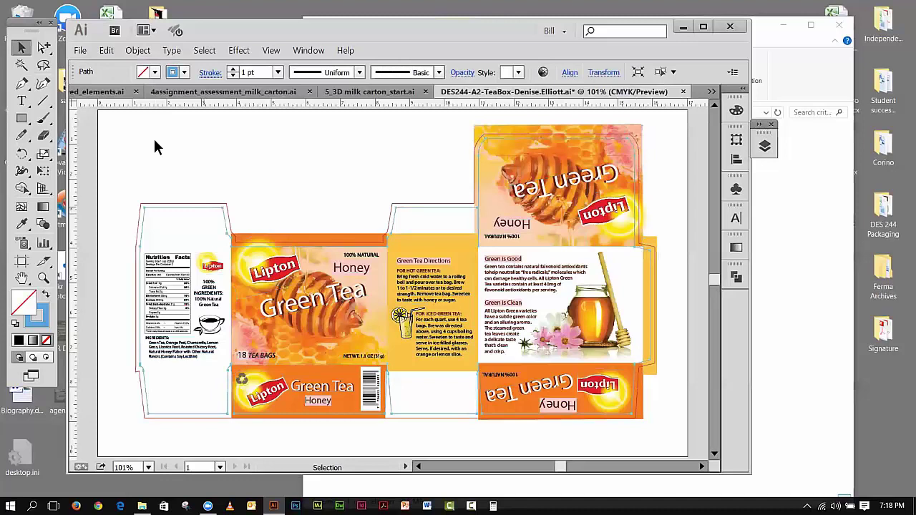
click(106, 50)
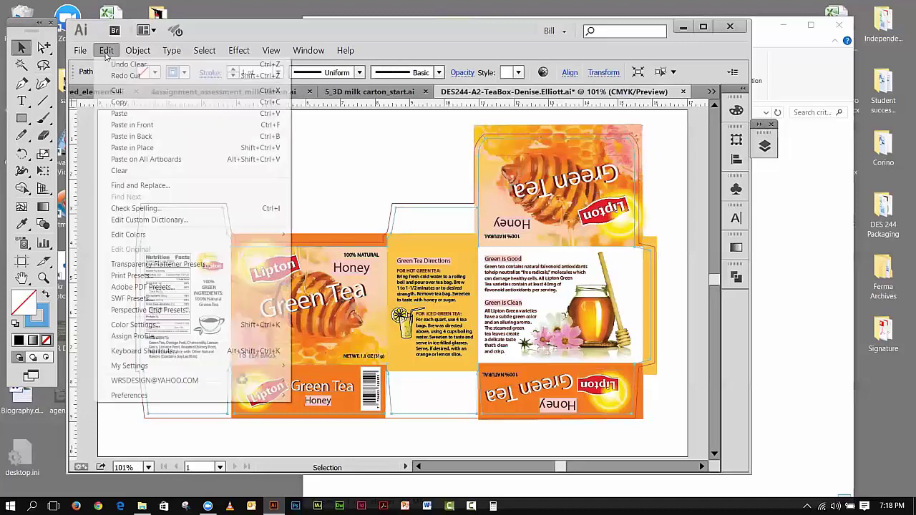
click(120, 101)
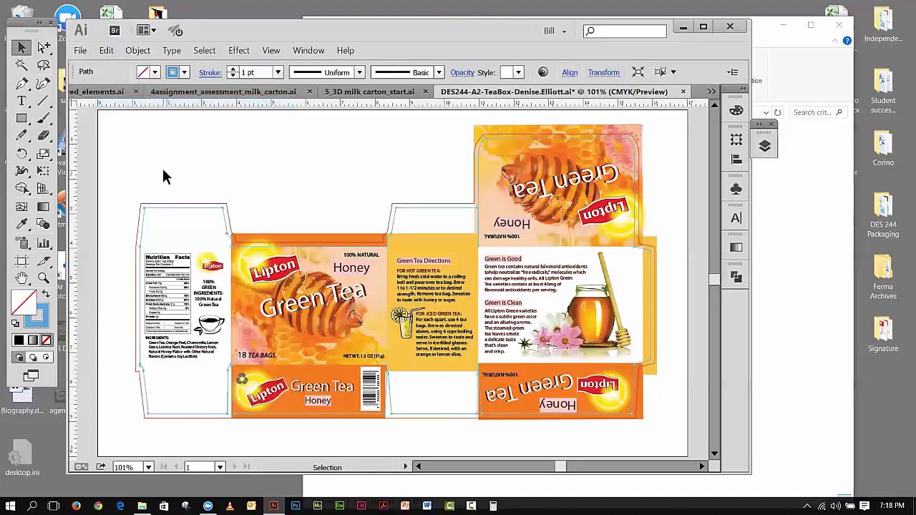
Step: Lock the tea box's original inner and outer dieline paths, then try selecting them on the upper left flap to check the lock
drag(171, 165, 181, 218)
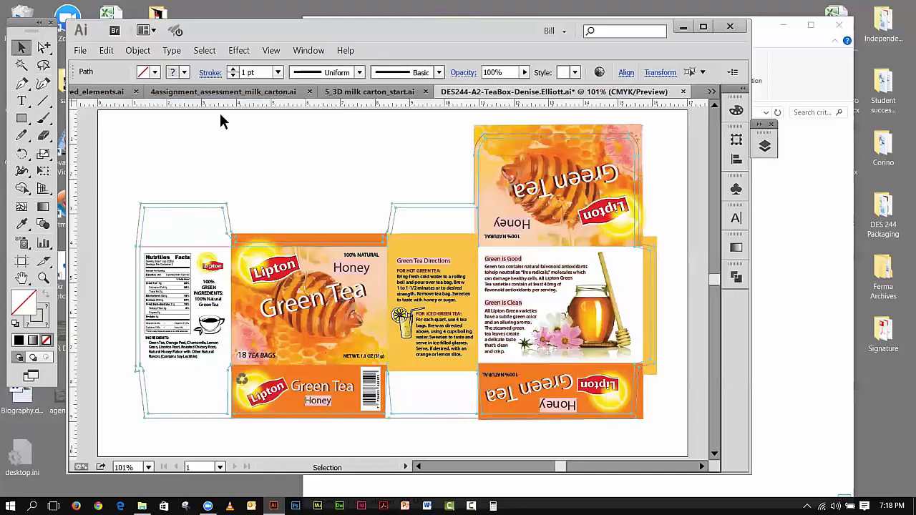
click(132, 53)
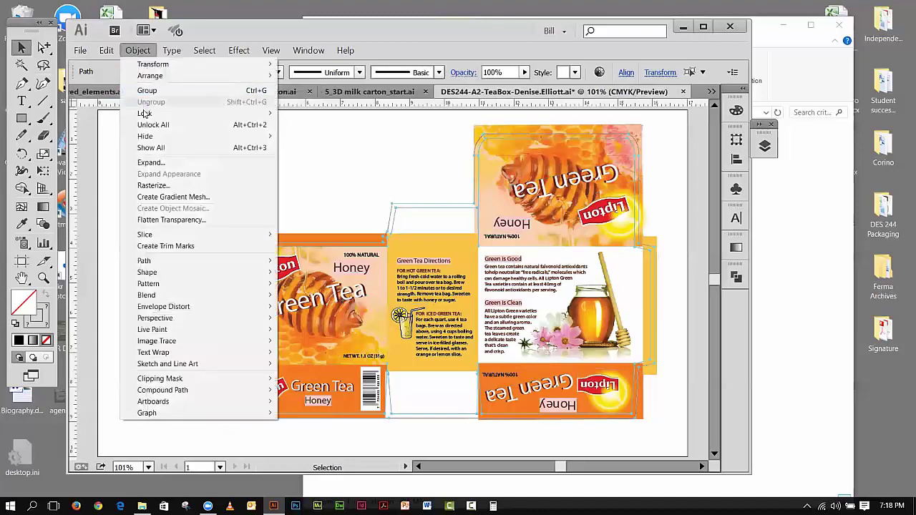
mouse_move(257, 113)
click(293, 125)
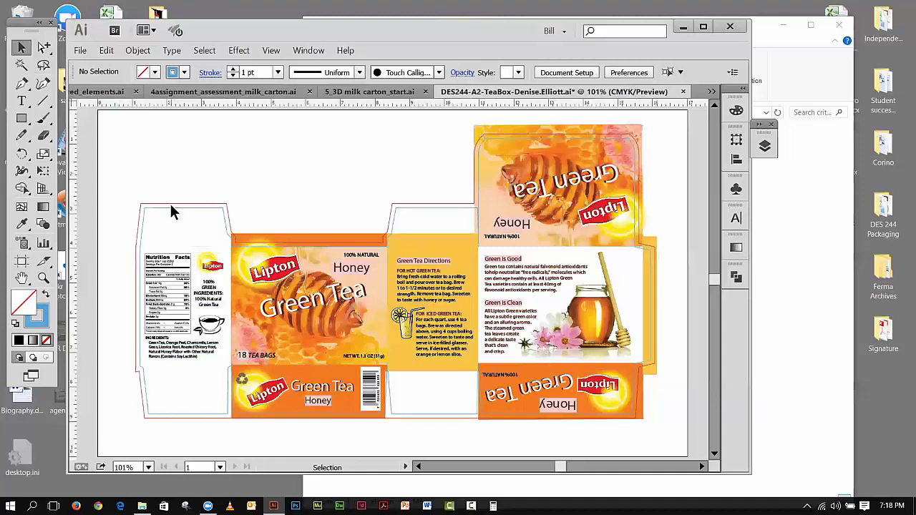
drag(174, 184, 181, 206)
drag(183, 212, 180, 212)
drag(182, 212, 165, 182)
click(109, 52)
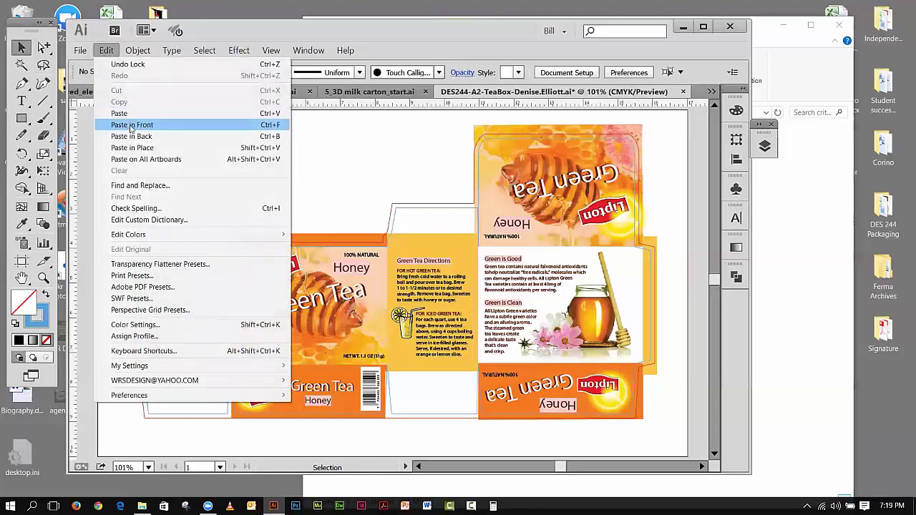
click(136, 125)
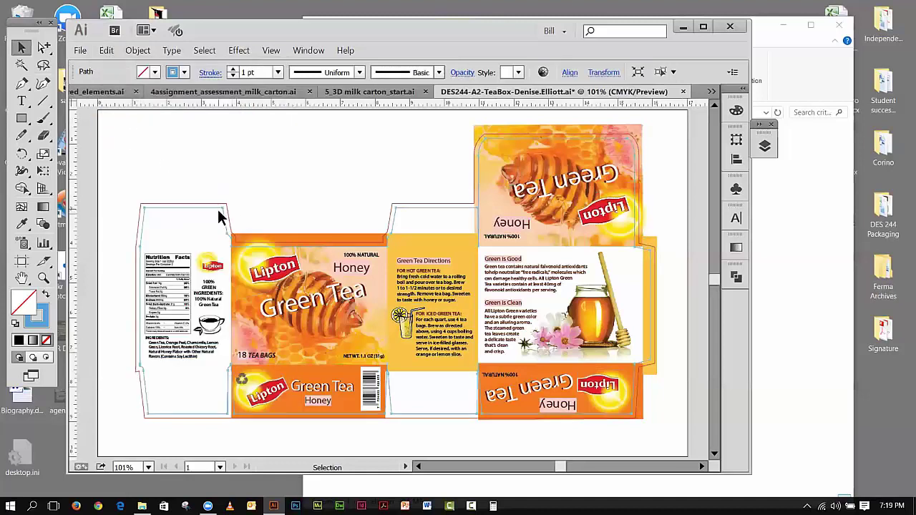
click(107, 52)
click(140, 64)
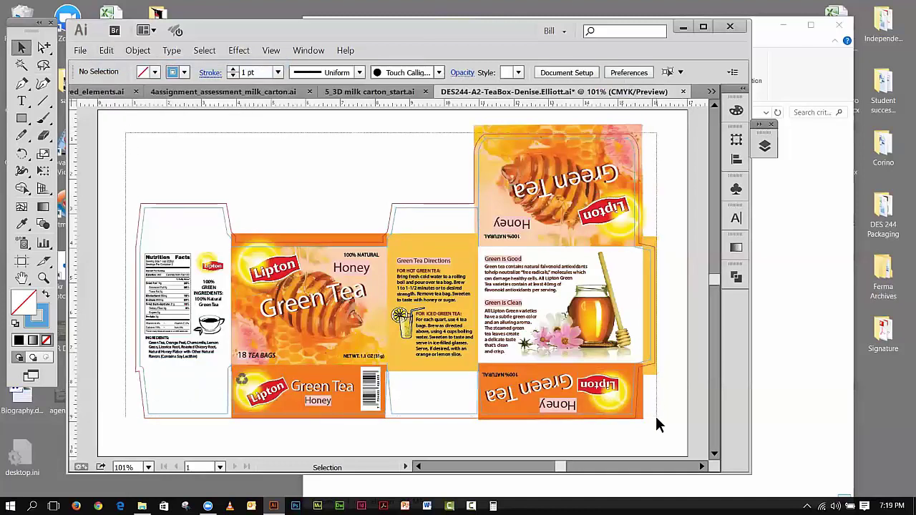
Step: Select all the unlocked tea box artwork, paste the copied blue dieline in front of it, and clear the selection
key(ctrl+a)
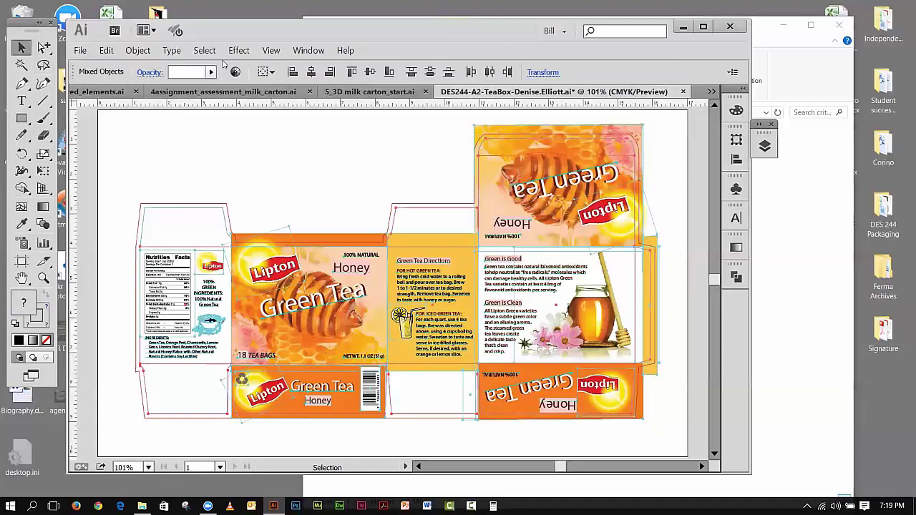
click(105, 51)
click(129, 126)
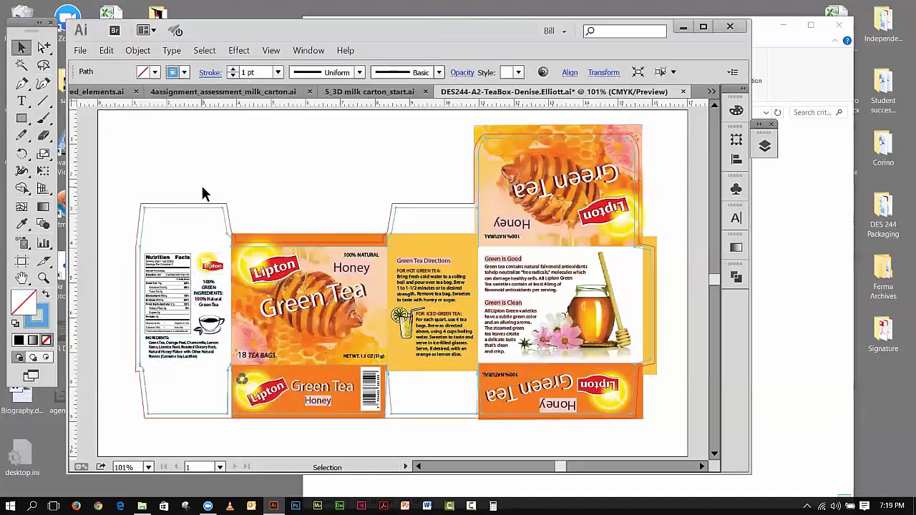
click(224, 166)
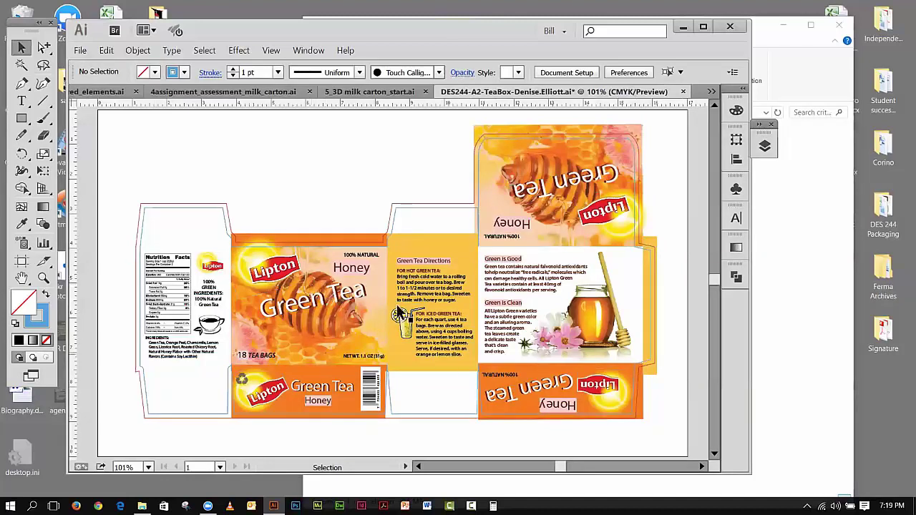
Step: Make a clipping mask from the pasted blue dieline and all the unlocked tea box artwork, then clear the selection
drag(199, 143, 649, 440)
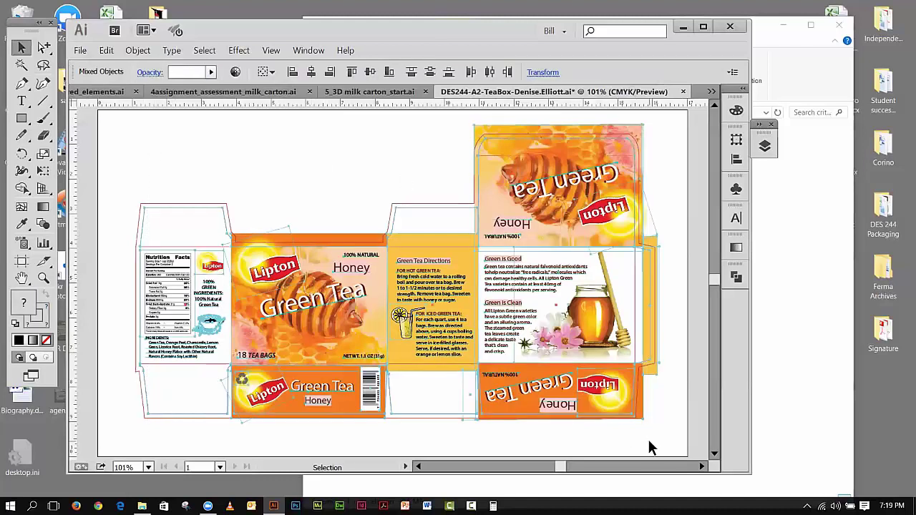
click(136, 51)
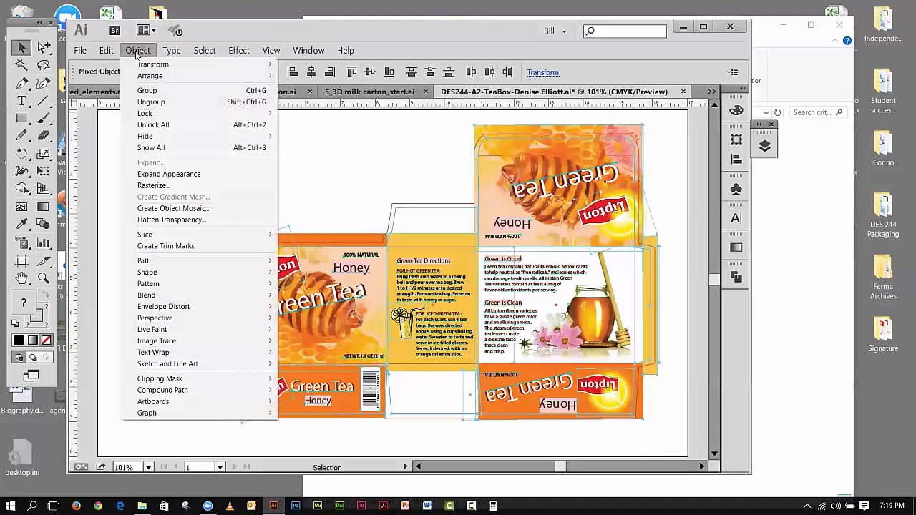
mouse_move(186, 390)
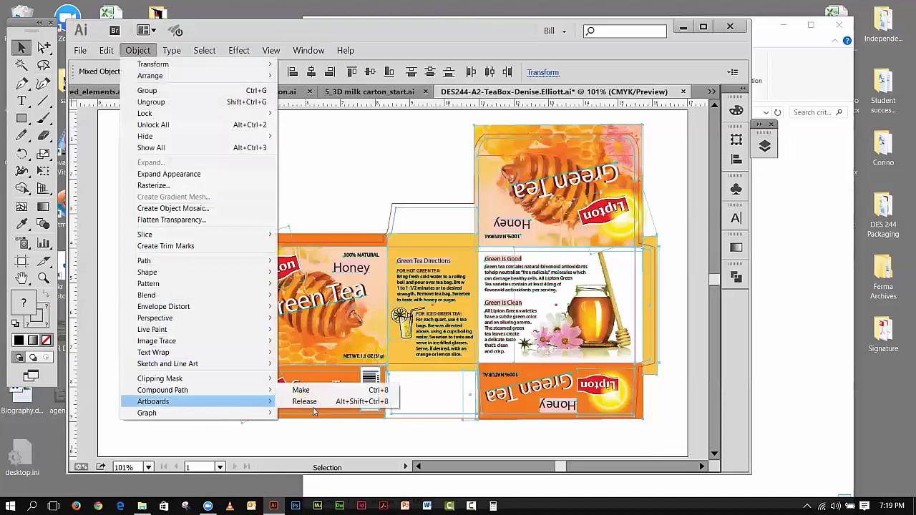
mouse_move(219, 380)
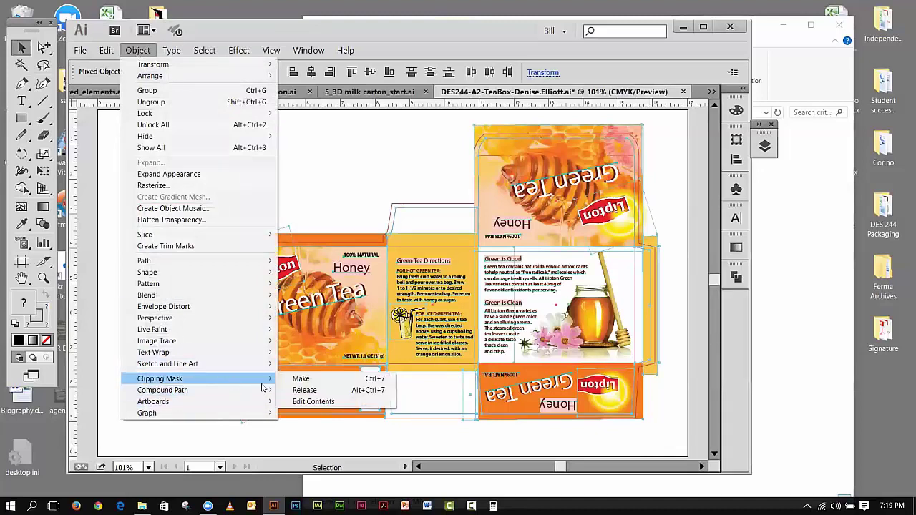
click(299, 378)
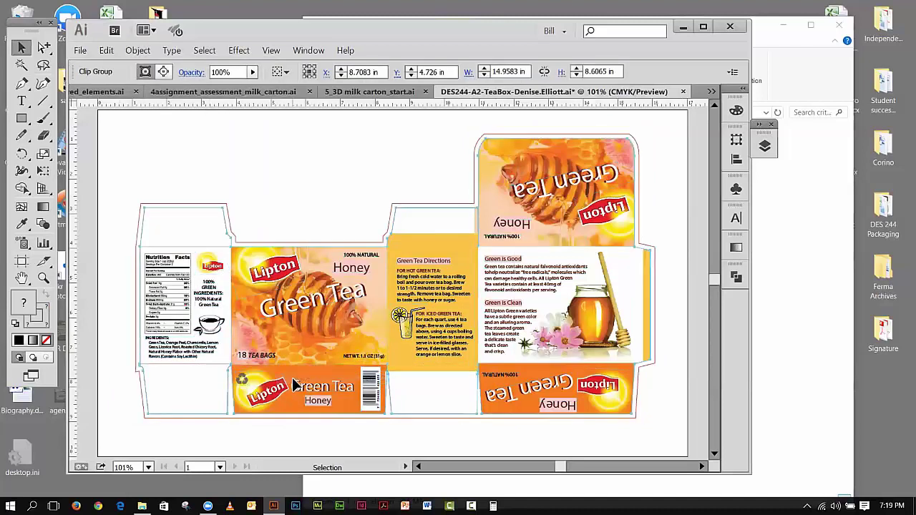
click(269, 146)
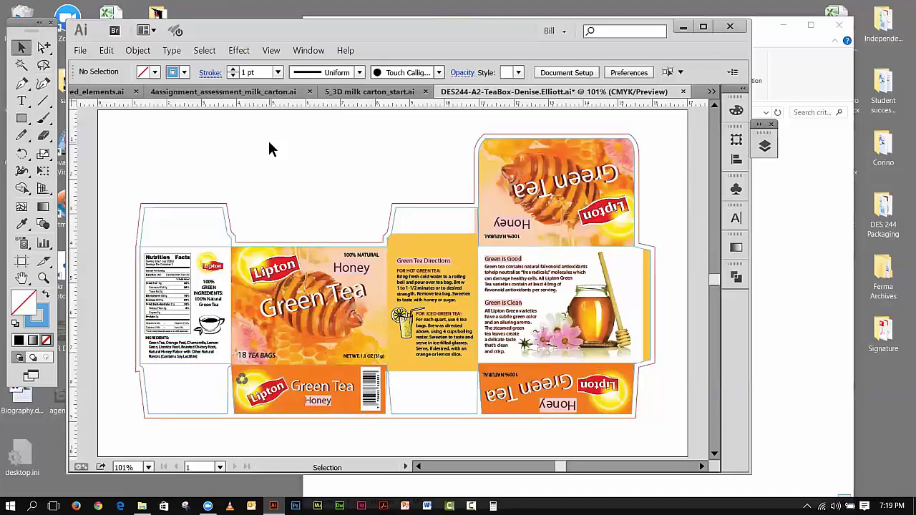
Step: Unlock all the locked objects and clear the resulting selection
click(137, 50)
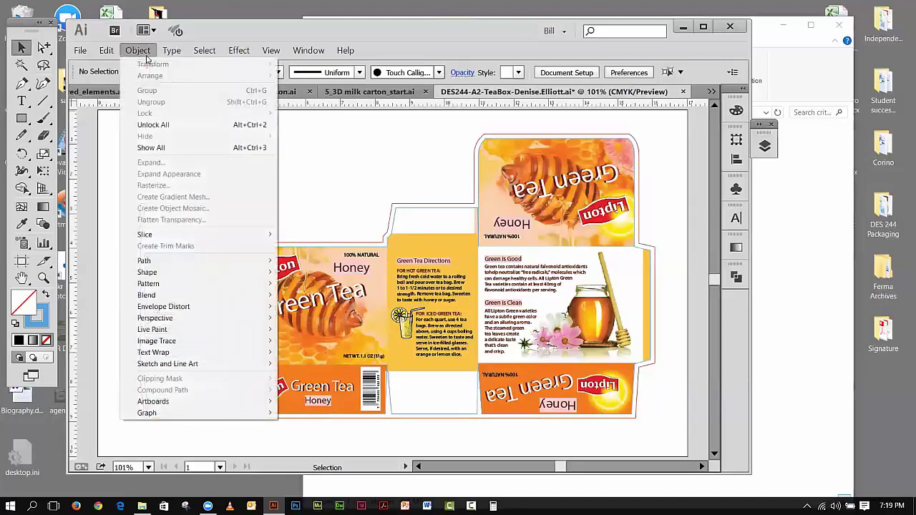
click(153, 124)
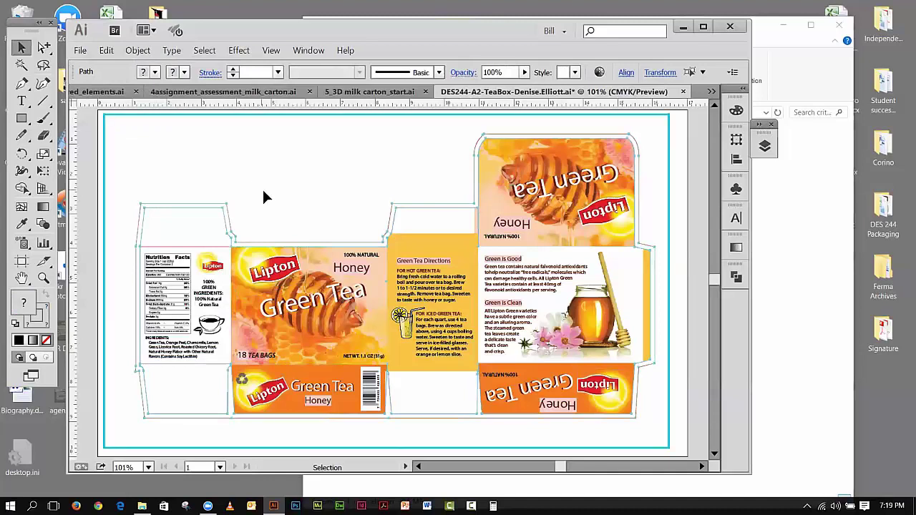
click(114, 123)
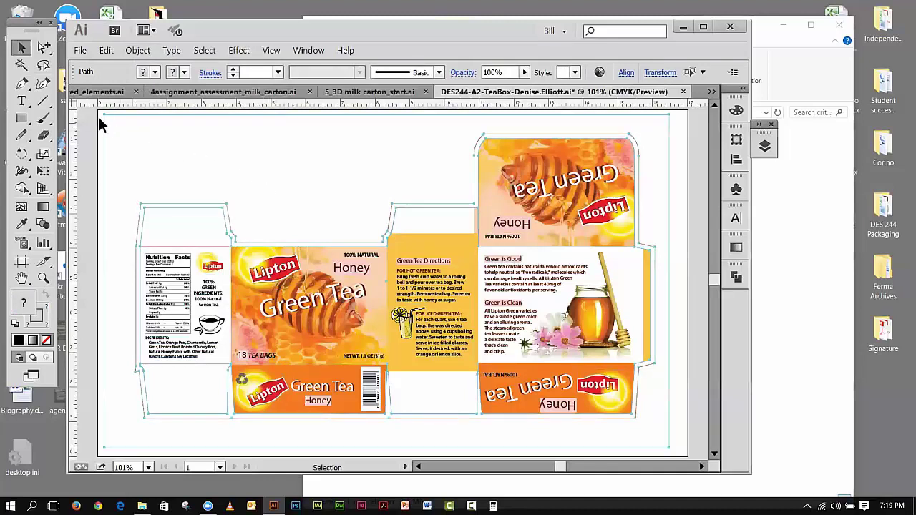
click(98, 117)
Step: Hide the red outer dieline path around the tea box and leave nothing selected
click(191, 204)
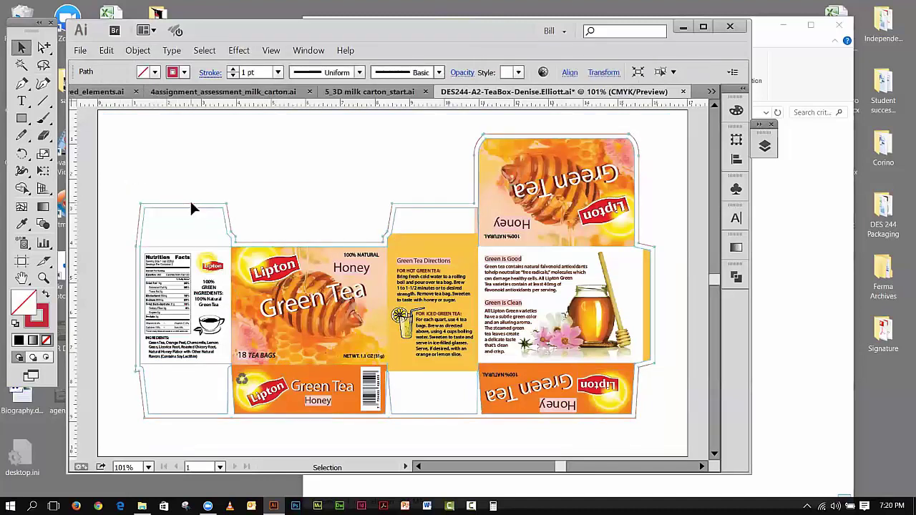
click(138, 52)
mouse_move(165, 136)
click(311, 136)
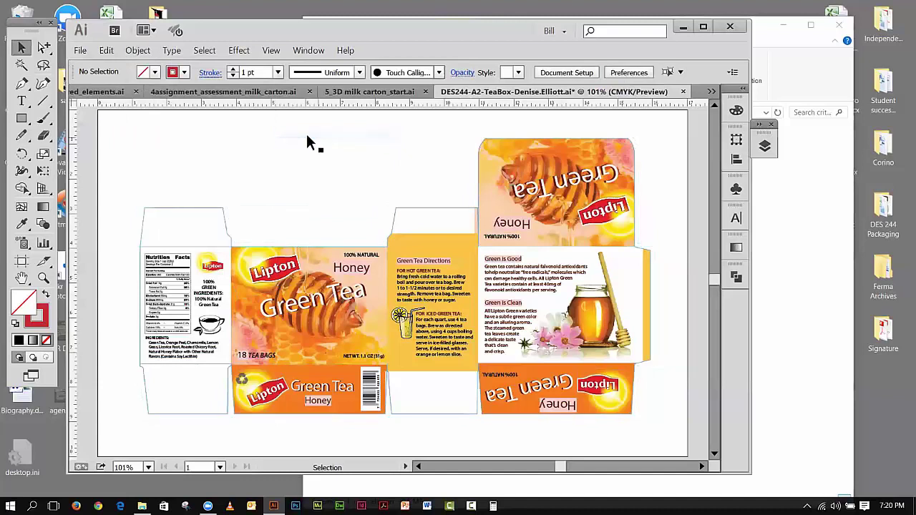
click(206, 139)
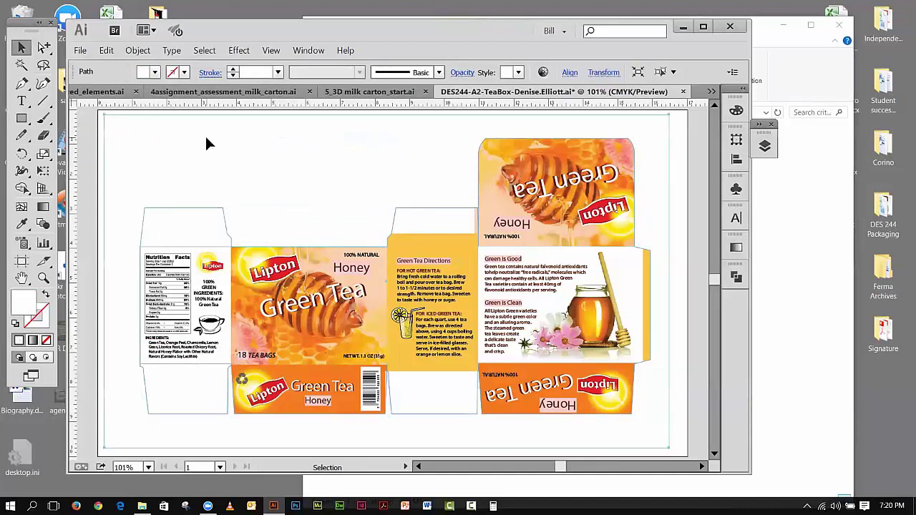
click(98, 127)
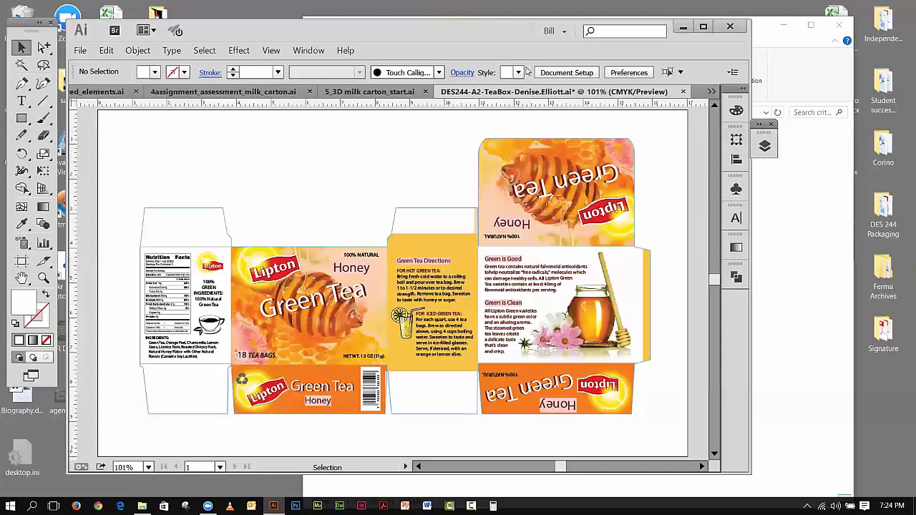
Step: Close the tea box document without saving its changes and switch to the critique folder in File Explorer
click(683, 92)
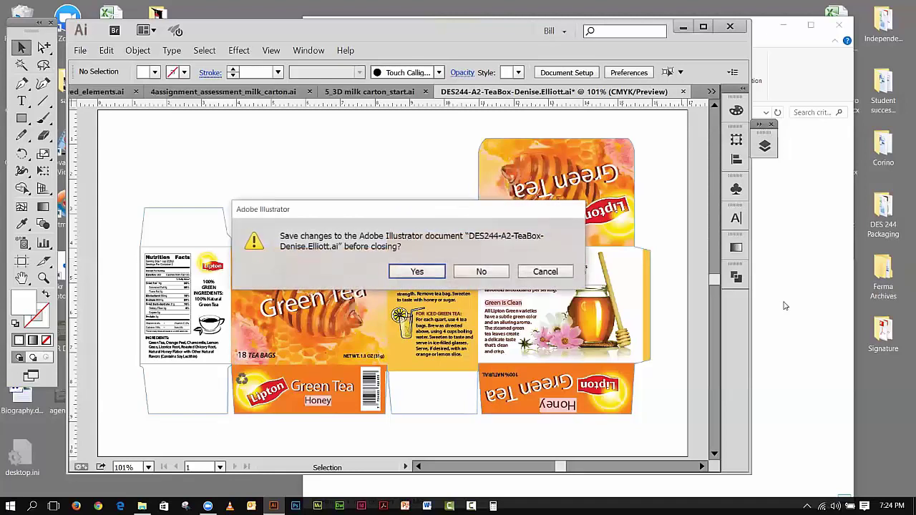
click(466, 279)
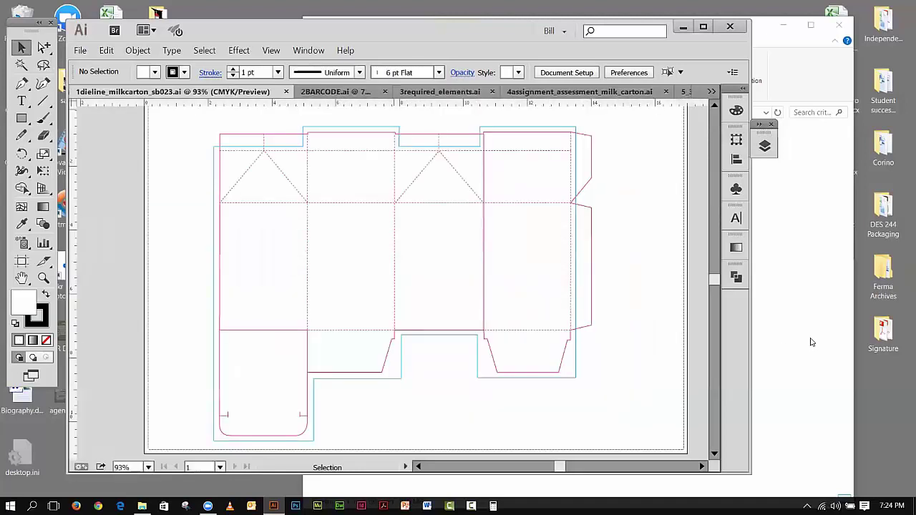
click(801, 341)
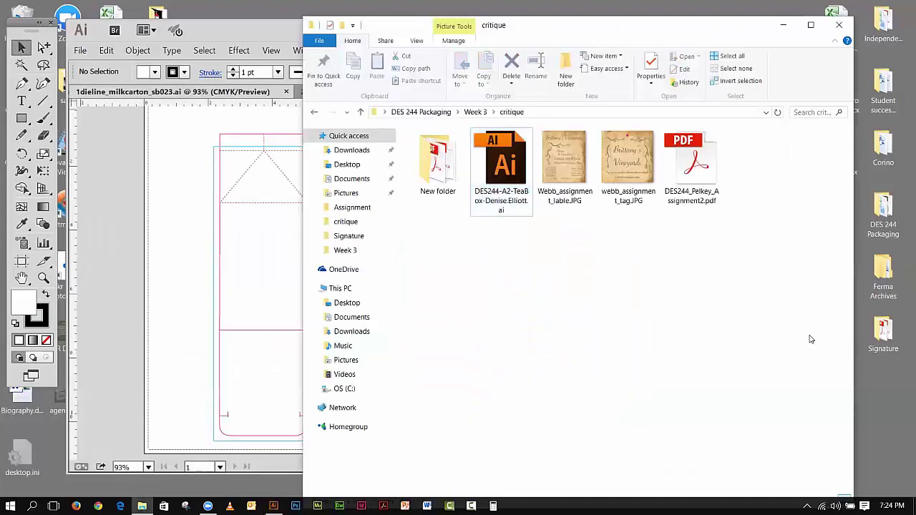
Step: View the vineyard wine label image and the vineyard tag image from the critique folder, closing each after review
double_click(572, 165)
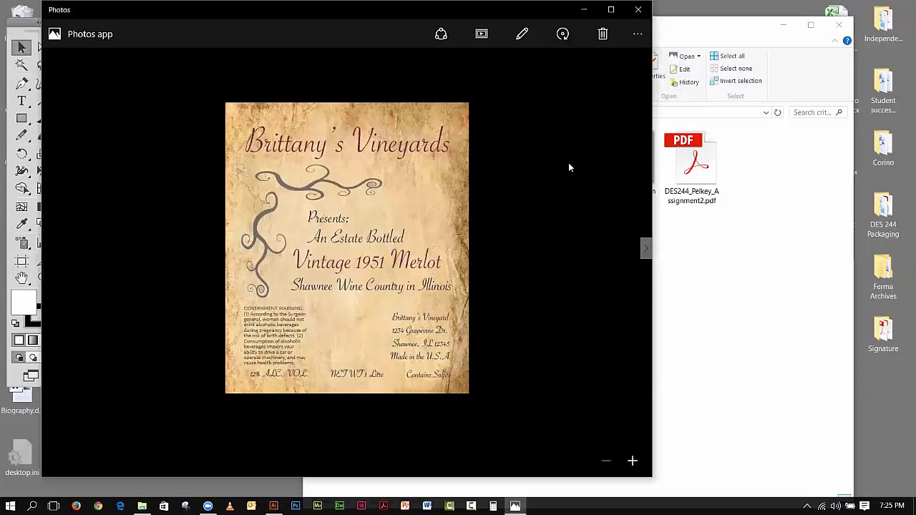
click(760, 282)
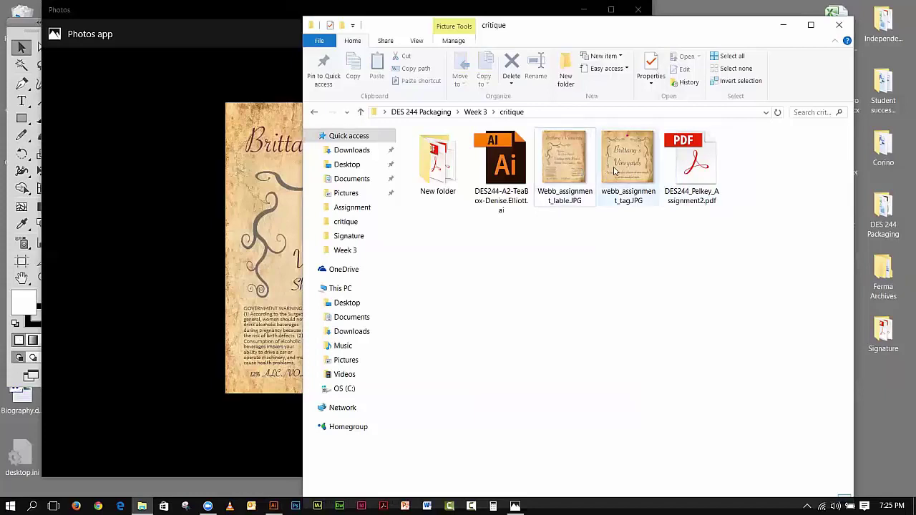
click(183, 63)
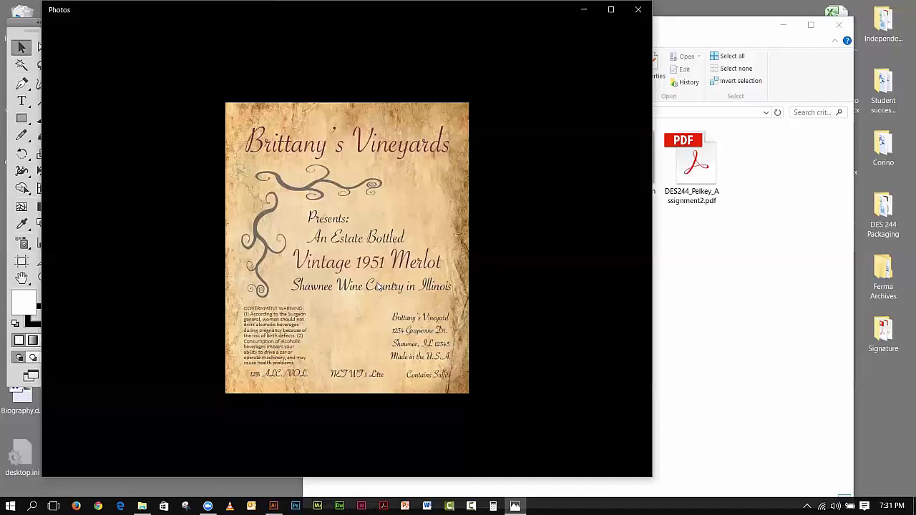
click(634, 14)
double_click(615, 151)
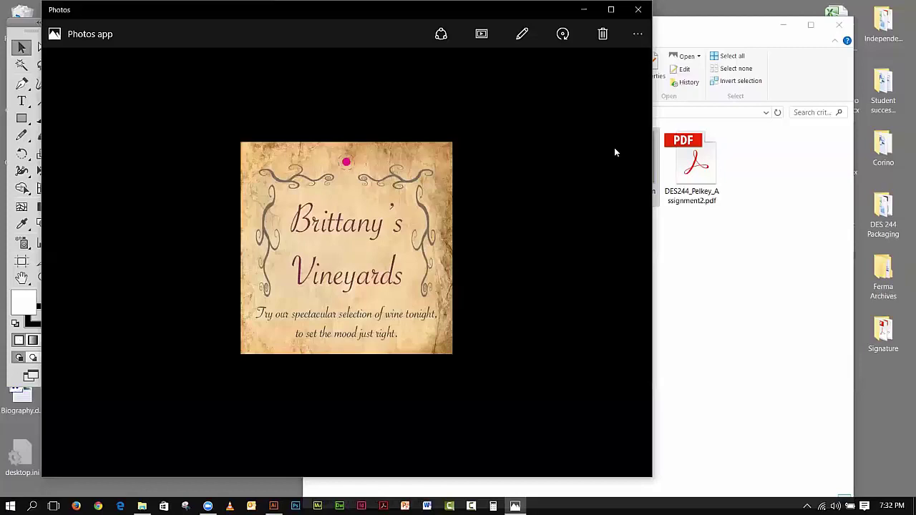
click(642, 20)
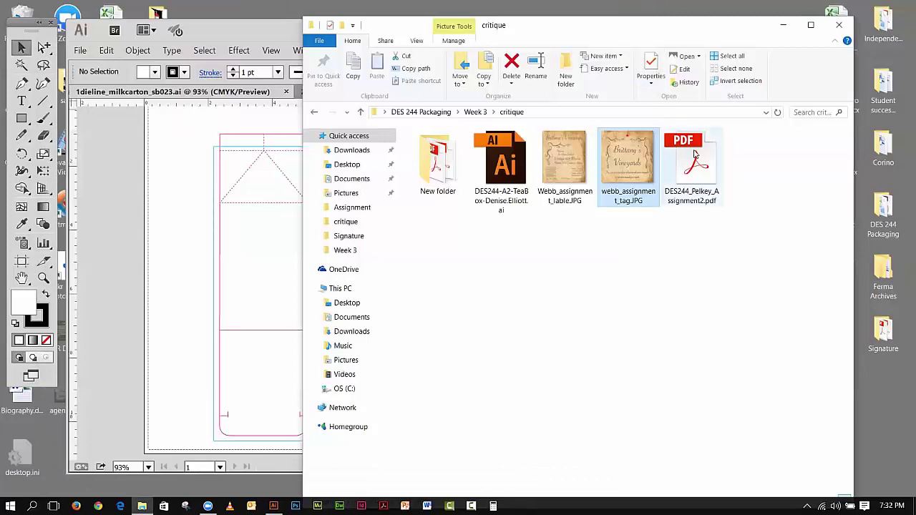
Step: Open the herbal tea package design PDF from the critique folder for review
double_click(708, 172)
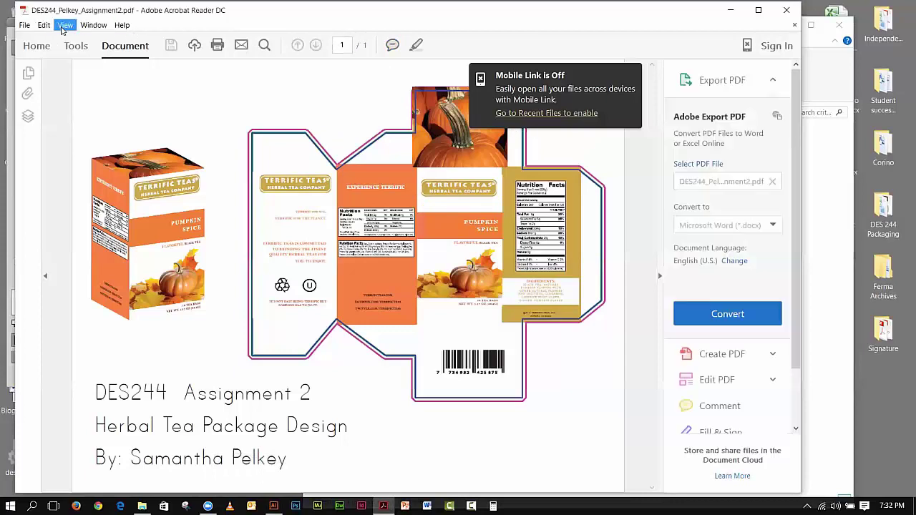
click(65, 25)
mouse_move(171, 104)
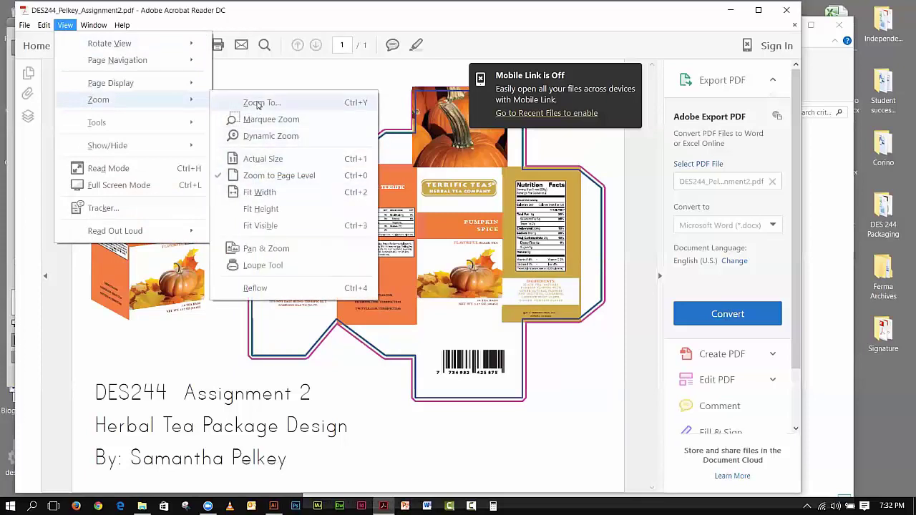
click(259, 104)
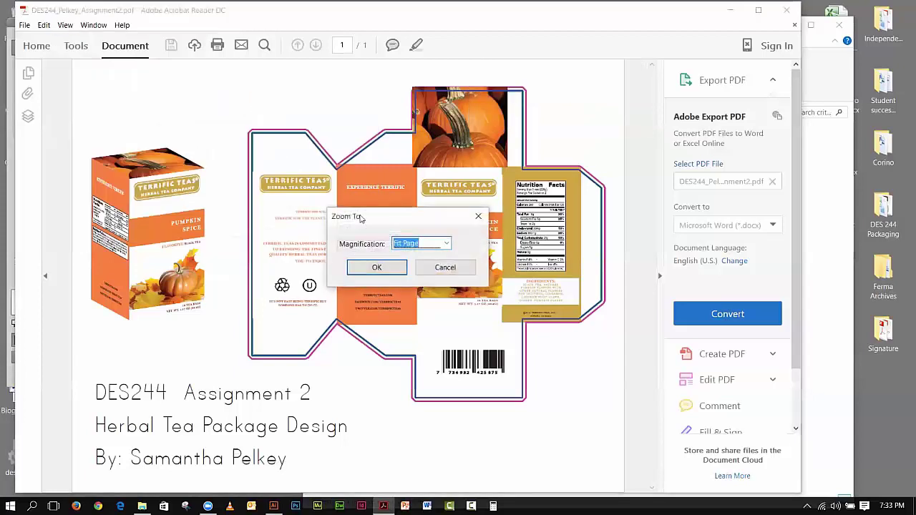
click(446, 244)
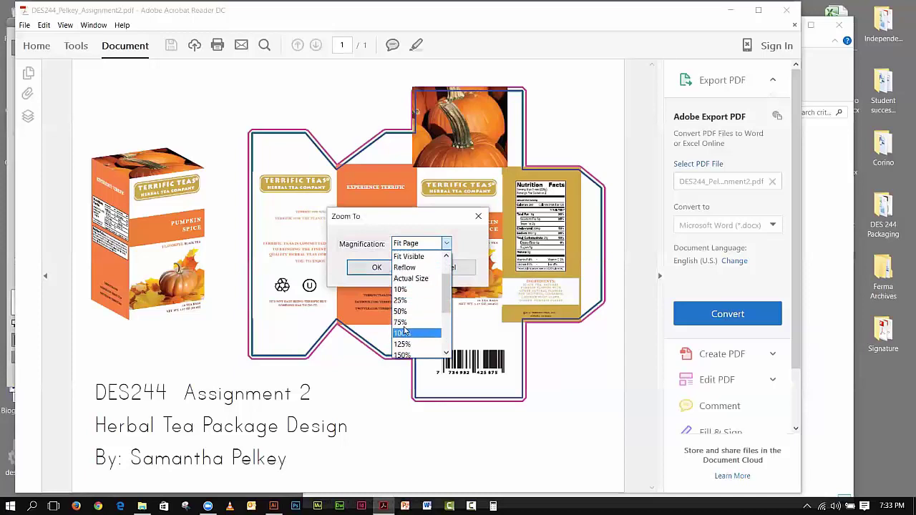
click(401, 322)
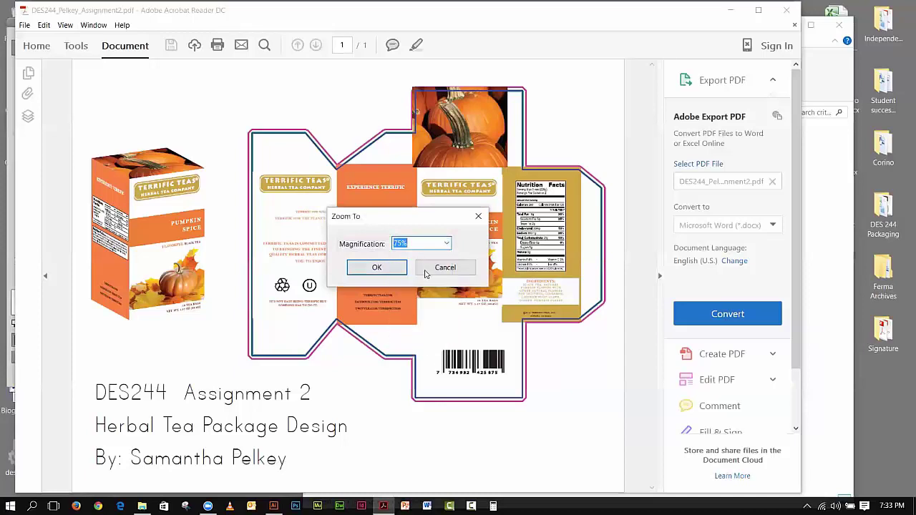
click(425, 273)
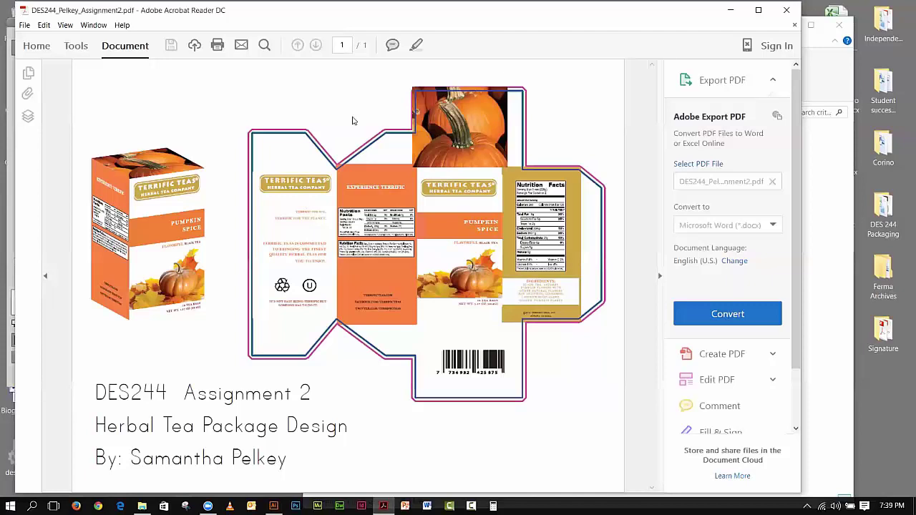
Step: Close the herbal tea PDF and the critique folder window, returning to the milk carton dieline document in Illustrator
click(786, 10)
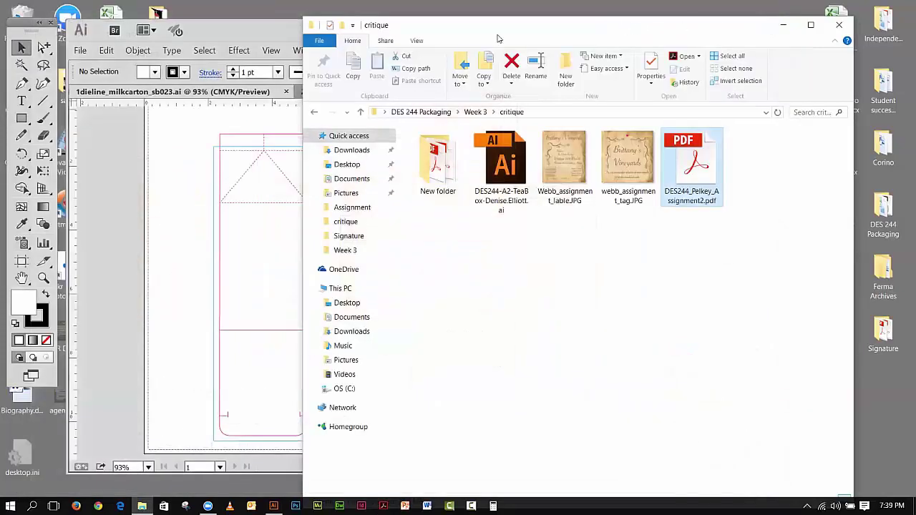
drag(498, 36, 370, 40)
click(715, 28)
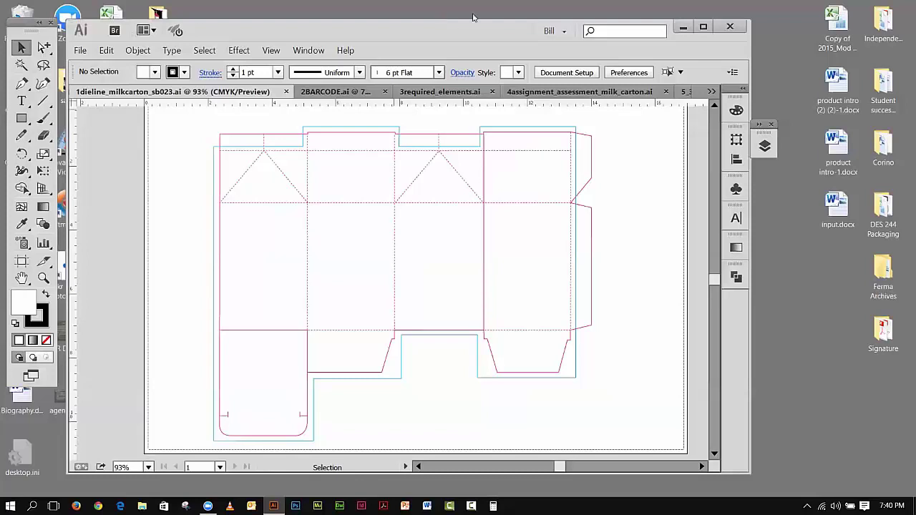
Step: Show the Links panel, review its options for relinking and embedding images, and close the panel group
click(309, 52)
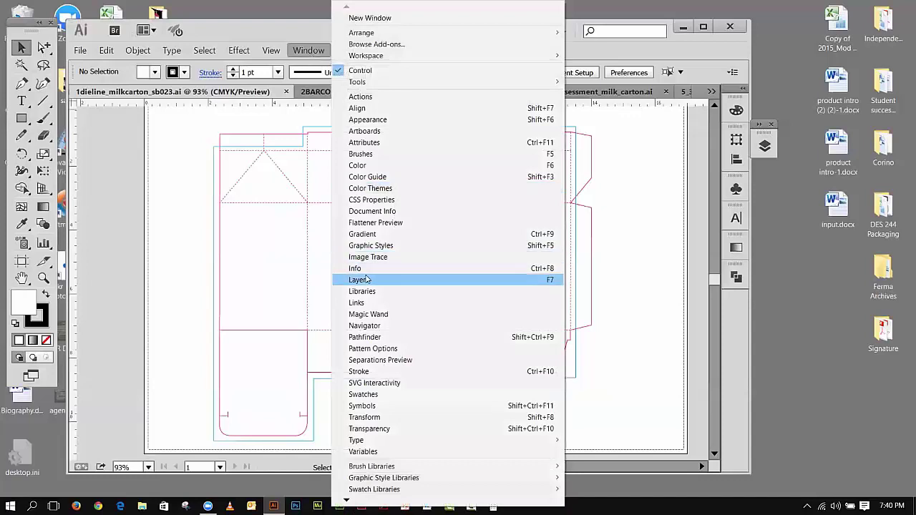
click(358, 303)
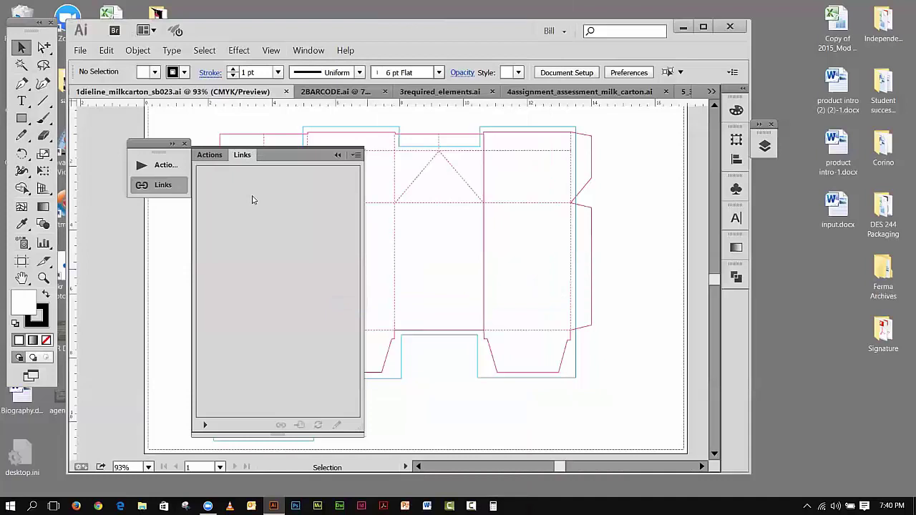
click(355, 156)
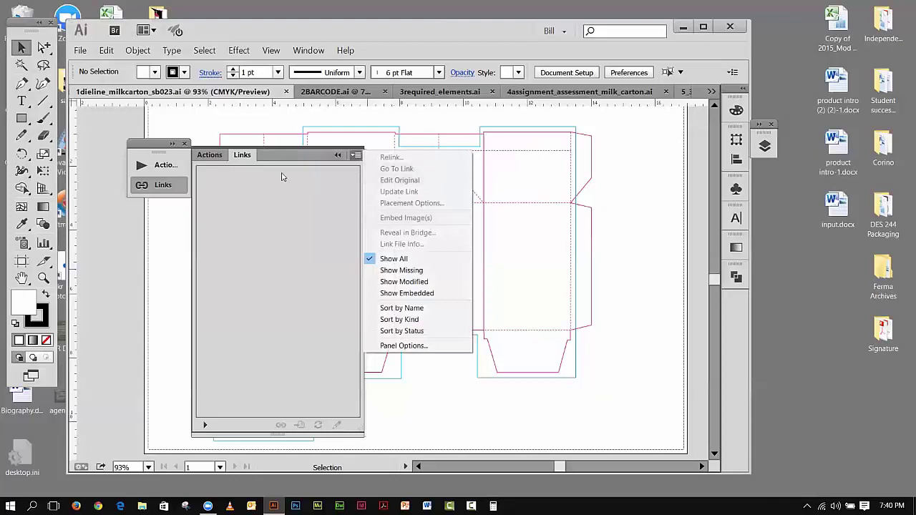
click(331, 177)
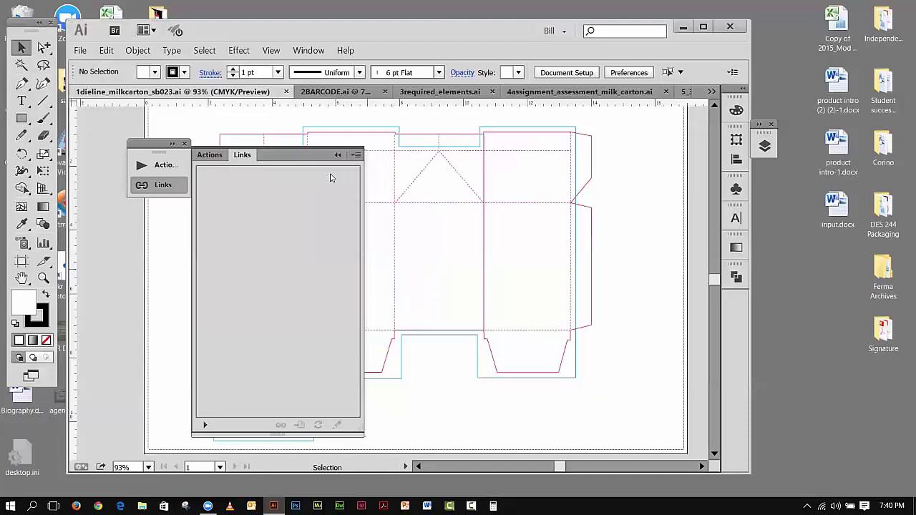
click(356, 155)
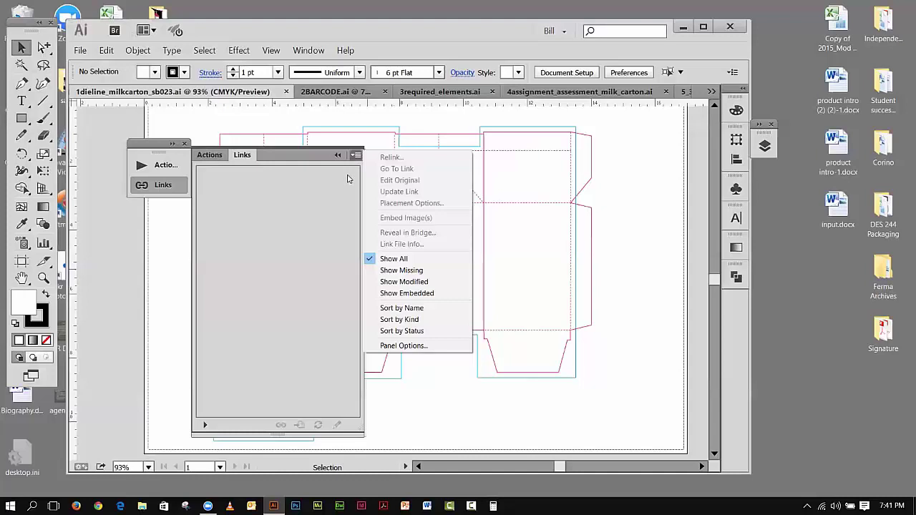
click(339, 158)
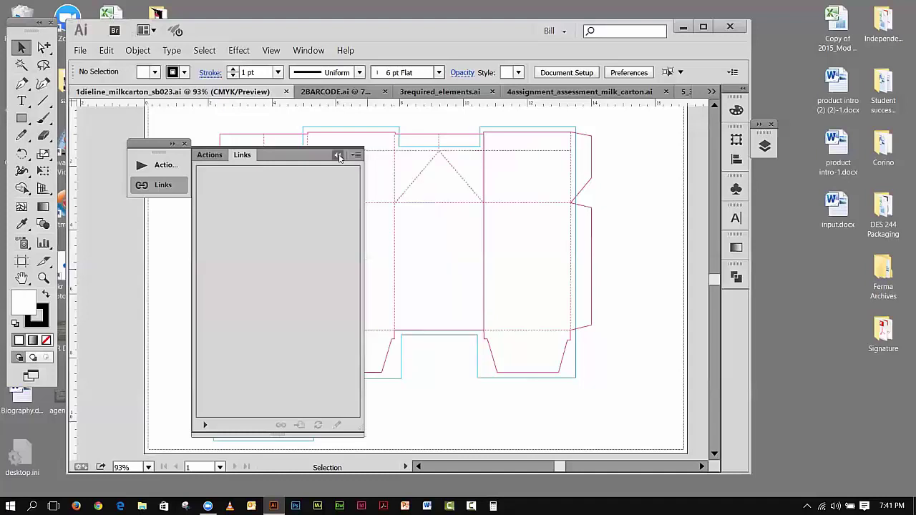
click(337, 155)
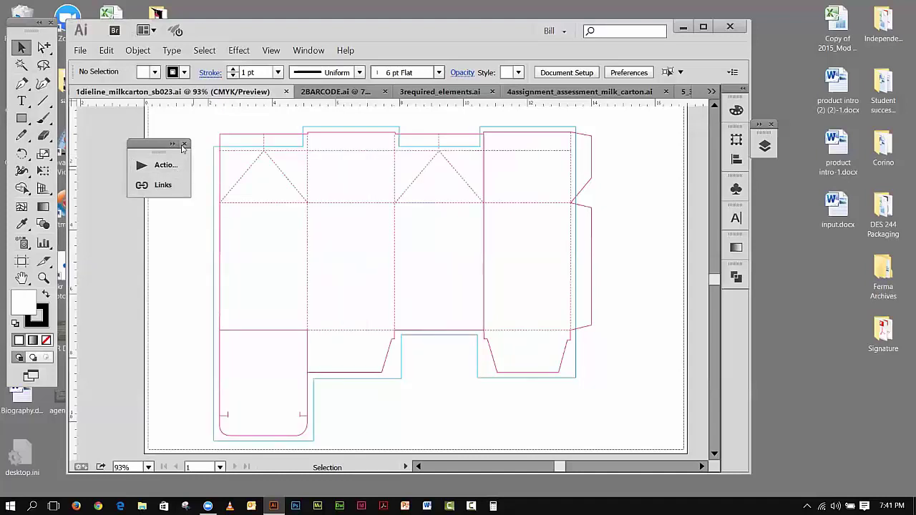
click(184, 146)
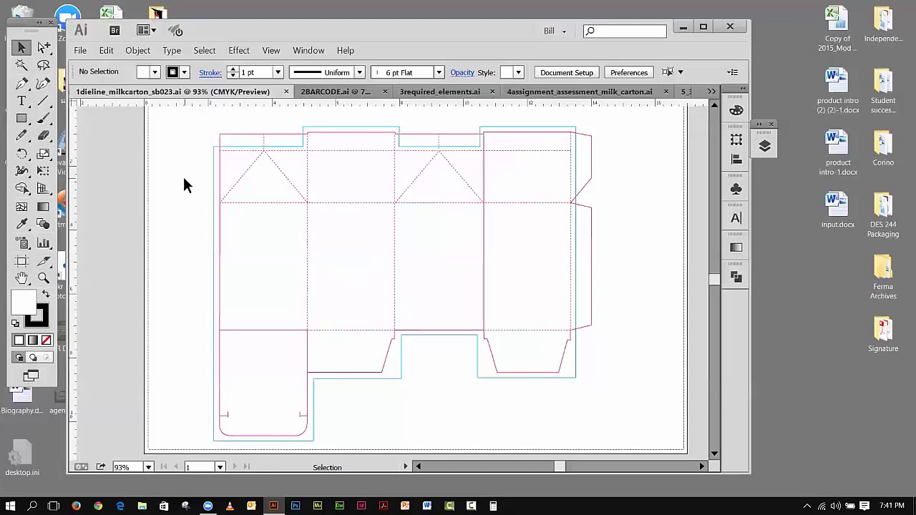
Step: Locate the Create Outlines command for type without applying it
click(173, 51)
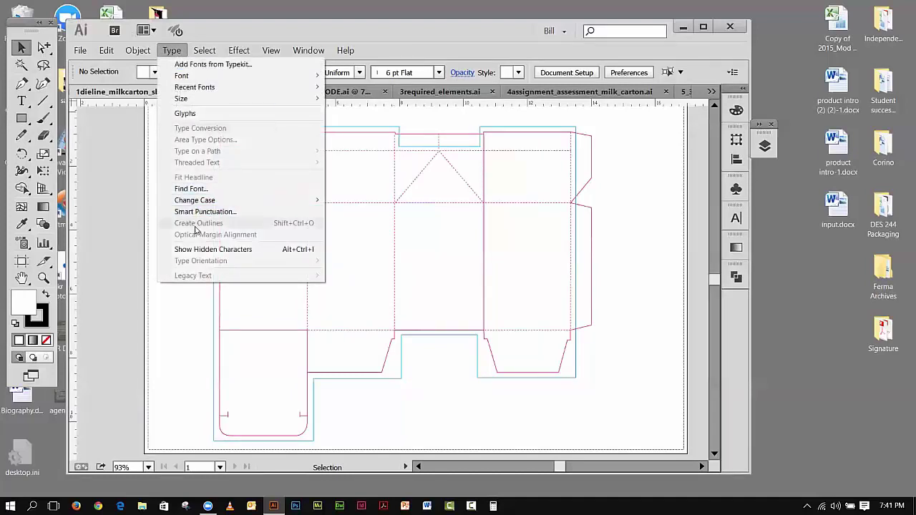
click(123, 199)
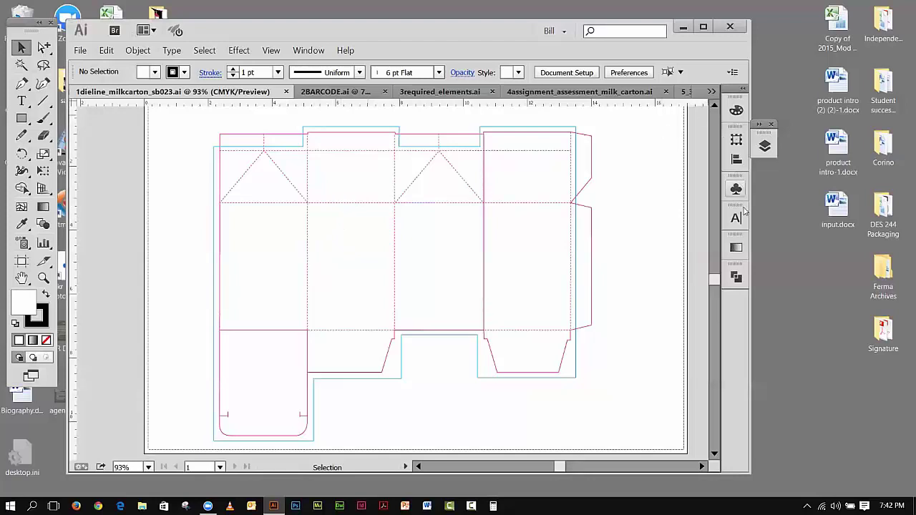
Step: Show the document's layers and toggle the dieline layer's visibility off and on several times, leaving it visible
click(316, 51)
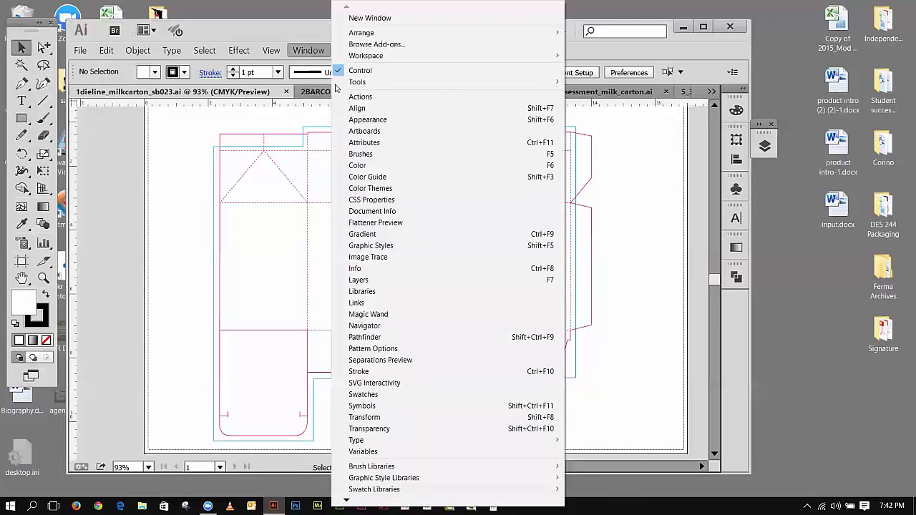
click(366, 280)
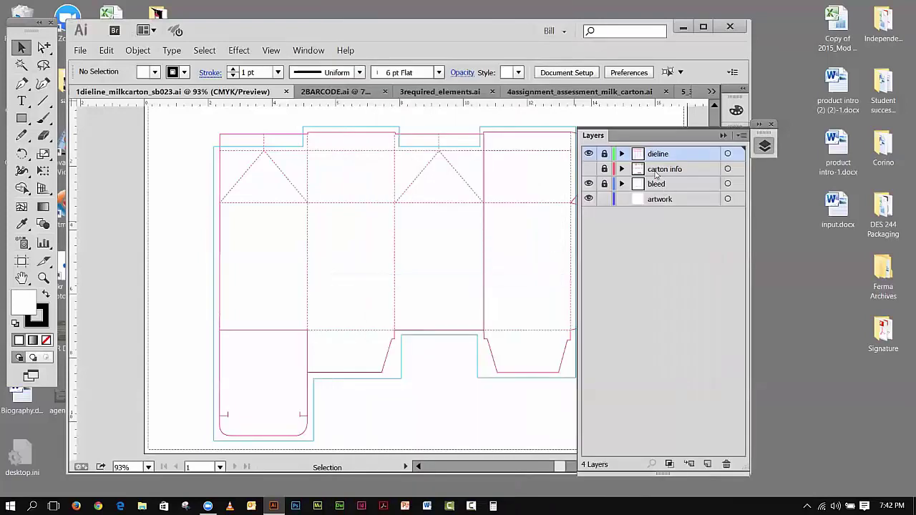
click(588, 155)
click(588, 155)
click(589, 155)
click(589, 155)
click(588, 155)
click(588, 154)
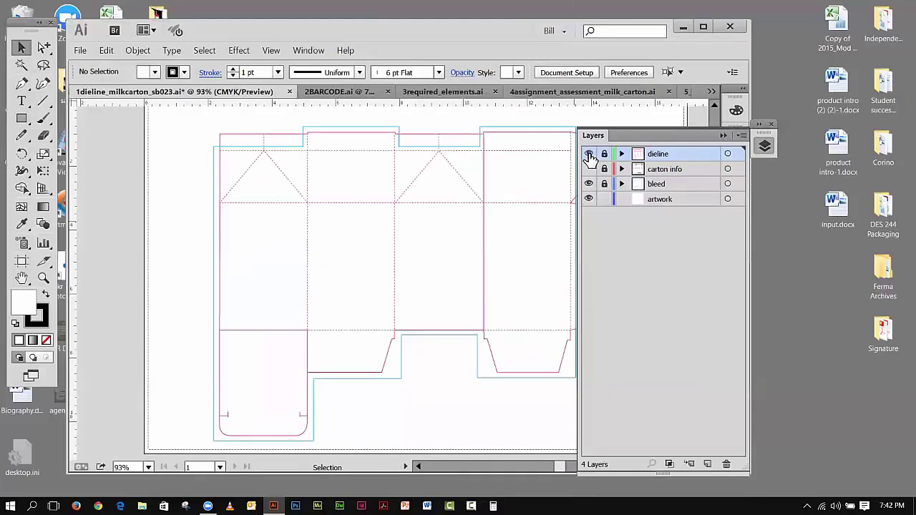
Step: Show and rehide the carton info layer, and toggle the bleed layer's visibility off and back on
click(588, 170)
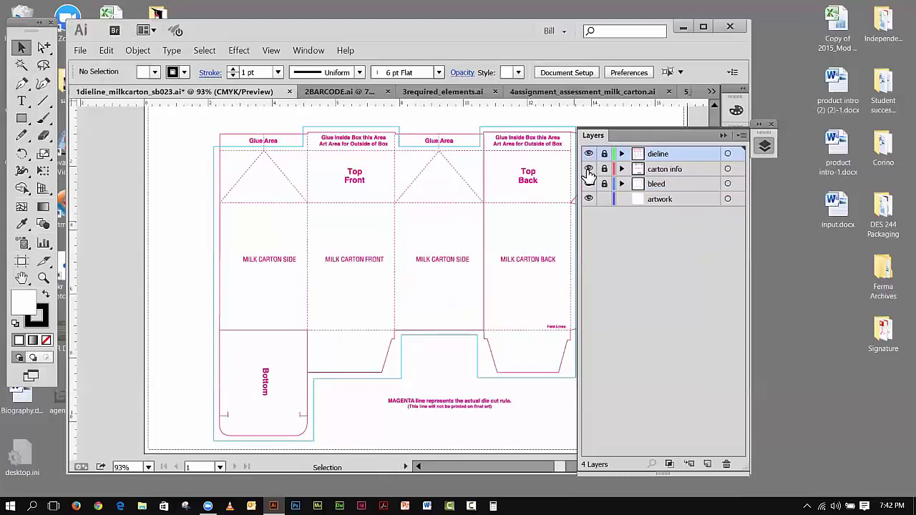
click(588, 169)
click(588, 184)
click(588, 184)
click(588, 184)
click(589, 184)
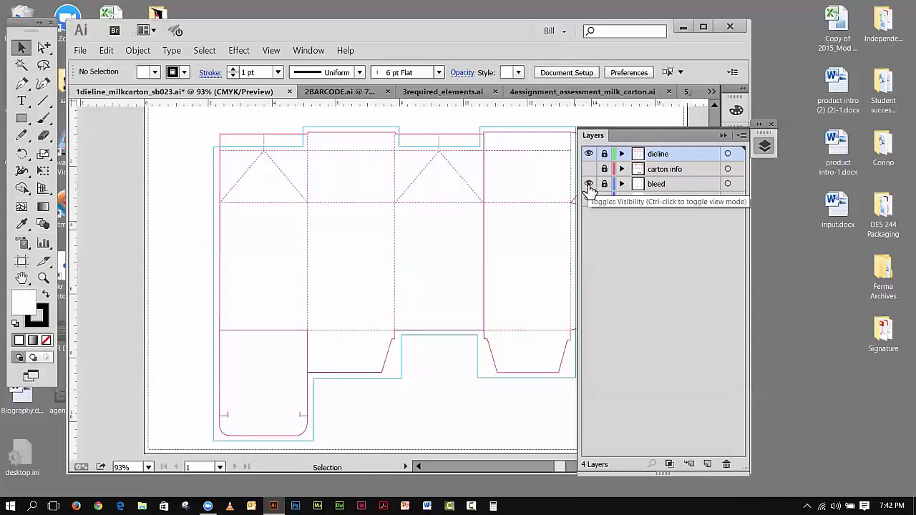
Step: Unlock the bleed layer, set its outline's stroke colour to red FF0000, and lock the layer again
click(604, 184)
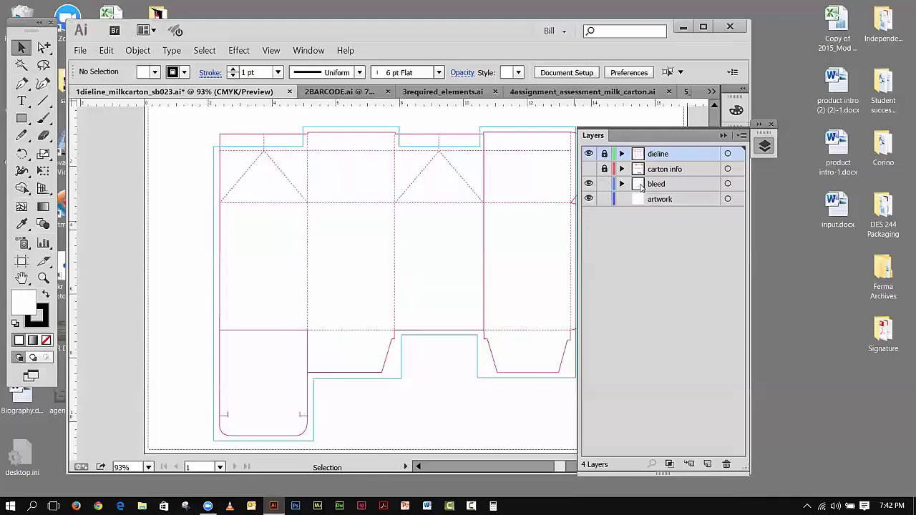
click(728, 185)
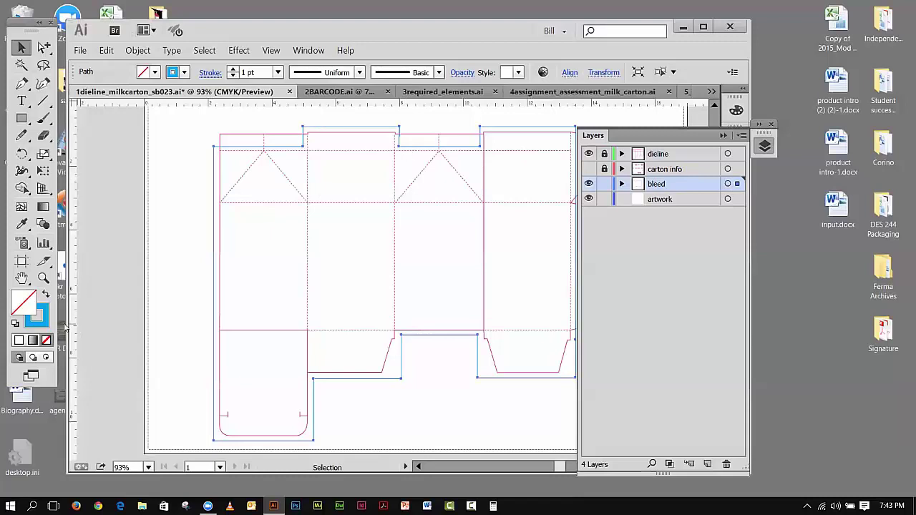
click(42, 322)
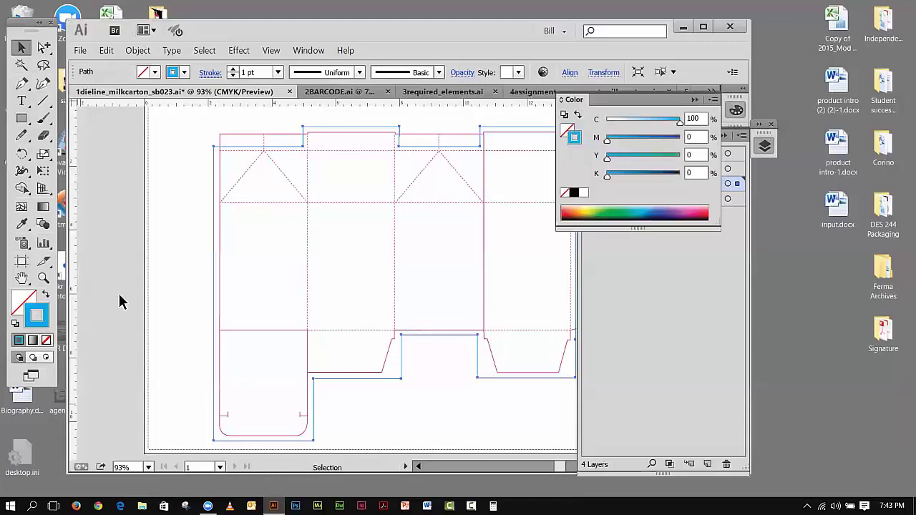
double_click(46, 311)
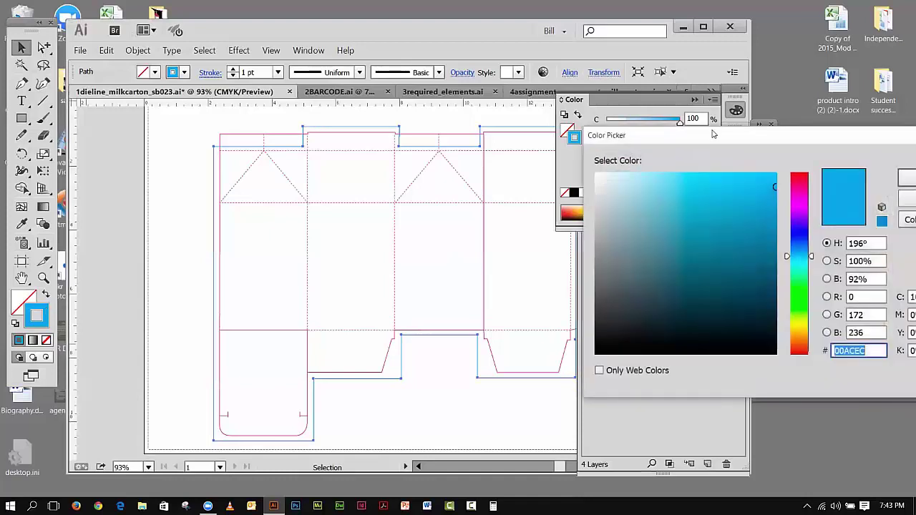
drag(713, 134, 506, 147)
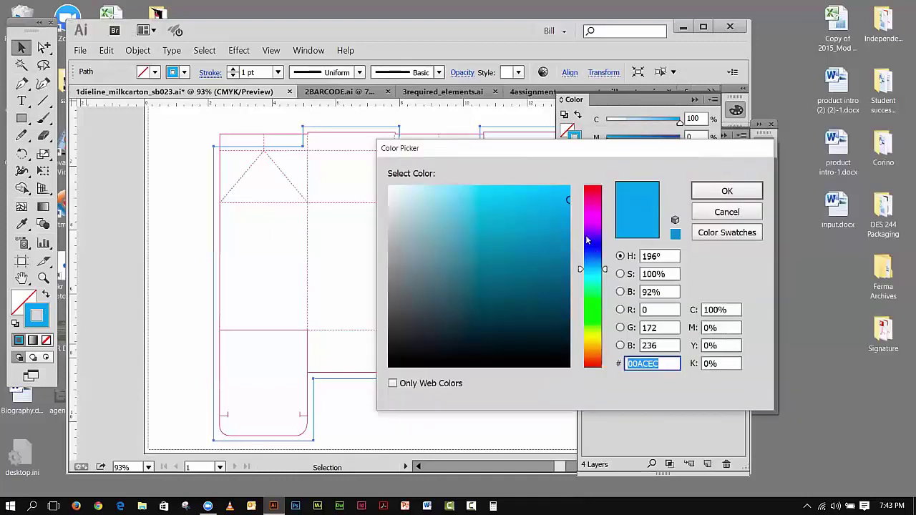
drag(566, 198, 569, 184)
drag(607, 270, 605, 184)
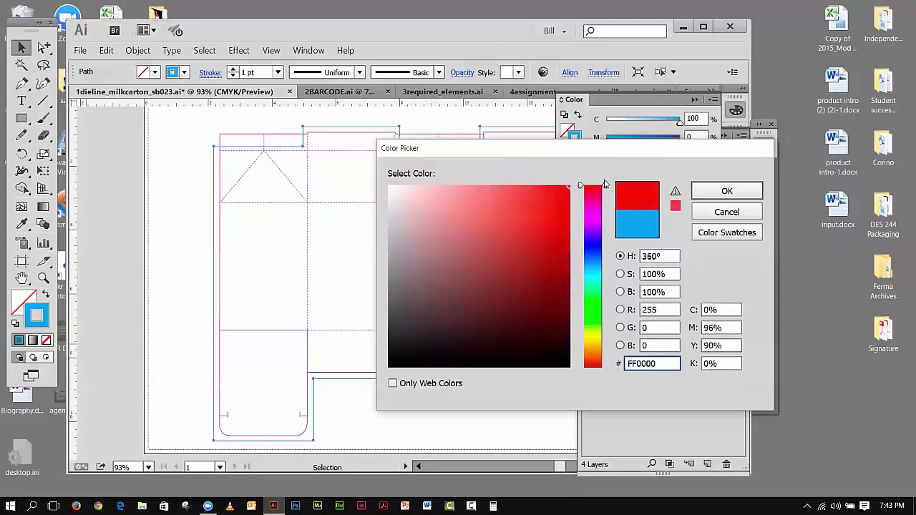
click(727, 193)
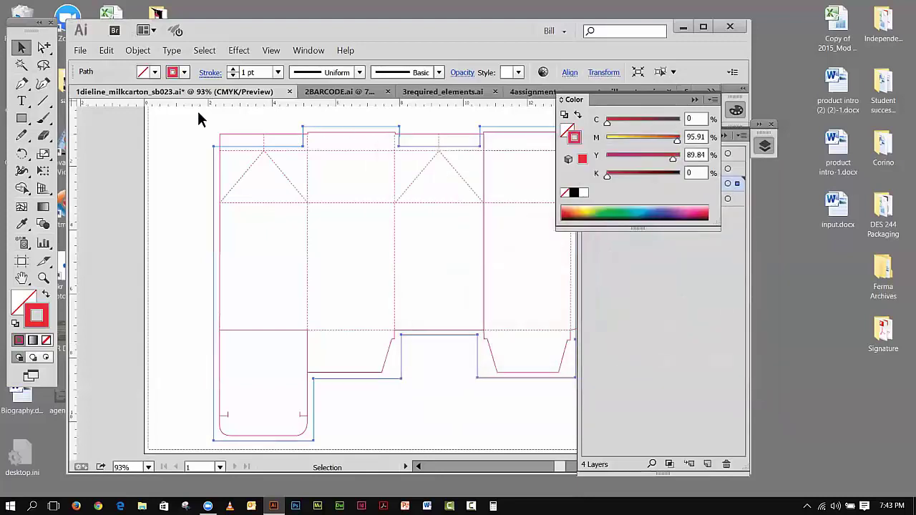
click(21, 48)
click(177, 129)
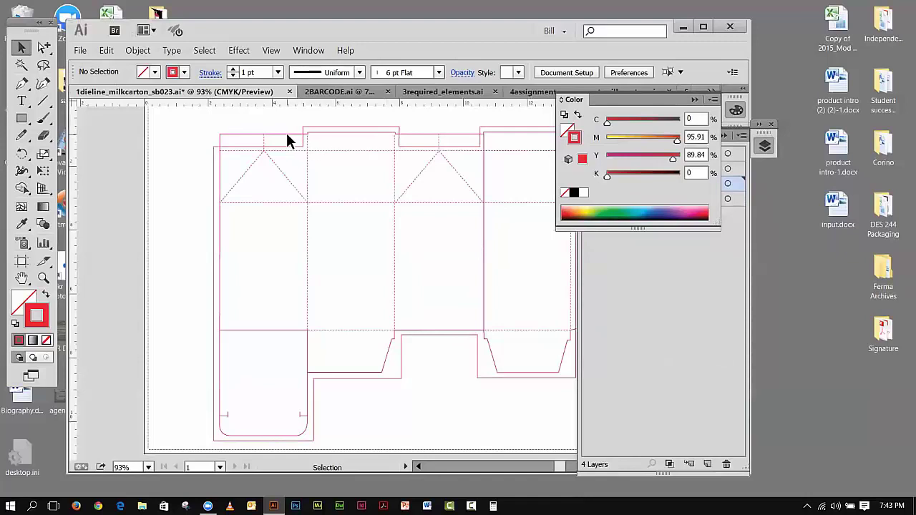
click(694, 99)
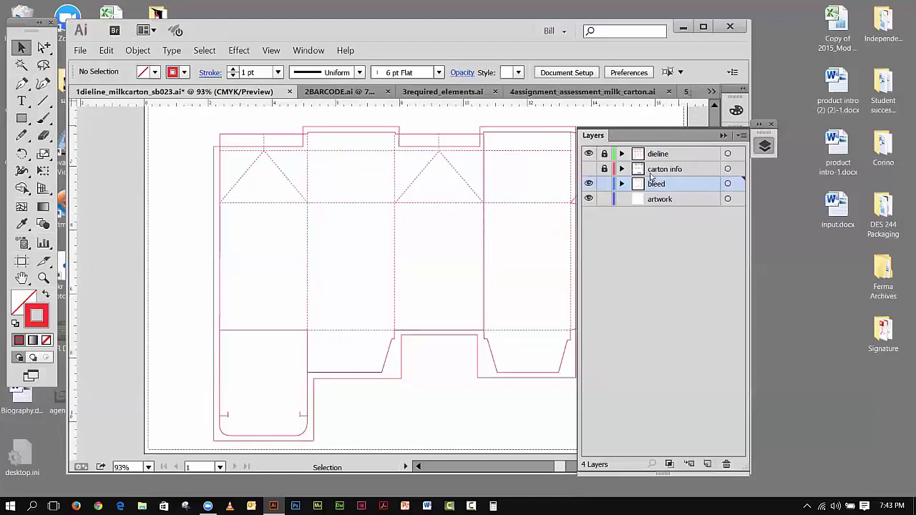
click(604, 184)
Step: Unlock the dieline layer, change the stroke colour of all its lines to light blue 9FA6FF, and deselect them
click(604, 153)
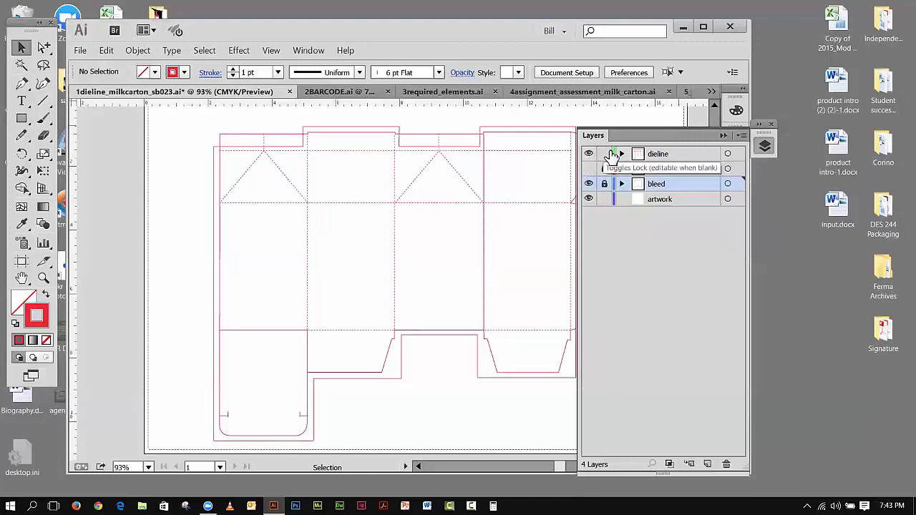
click(728, 154)
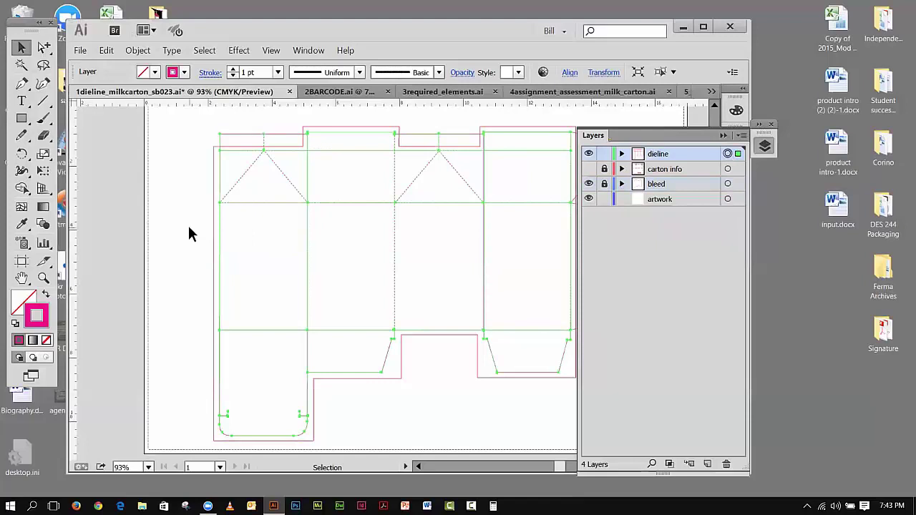
double_click(42, 321)
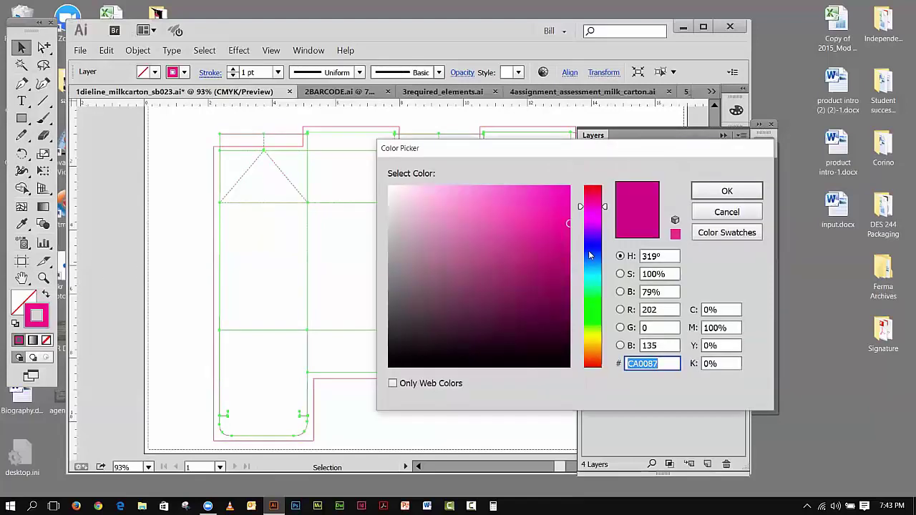
click(593, 247)
mouse_move(568, 222)
mouse_down()
mouse_move(514, 185)
mouse_move(458, 179)
mouse_up()
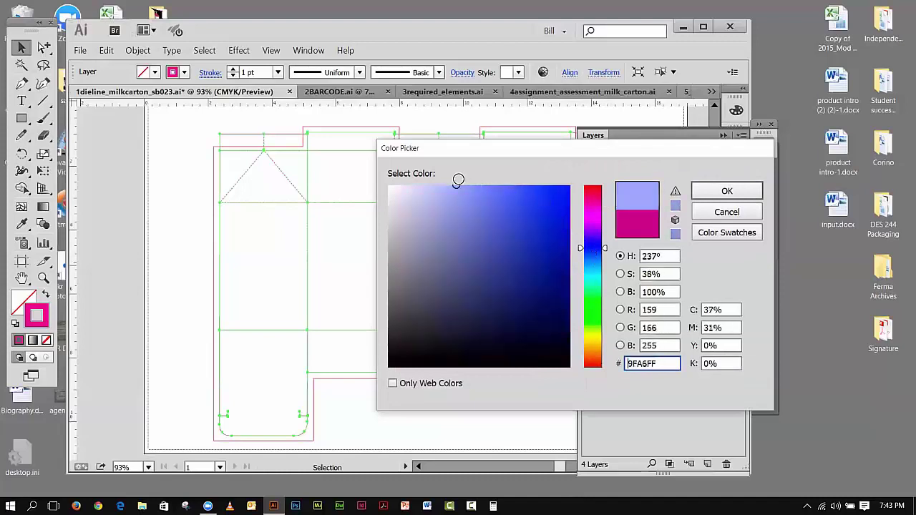
click(727, 192)
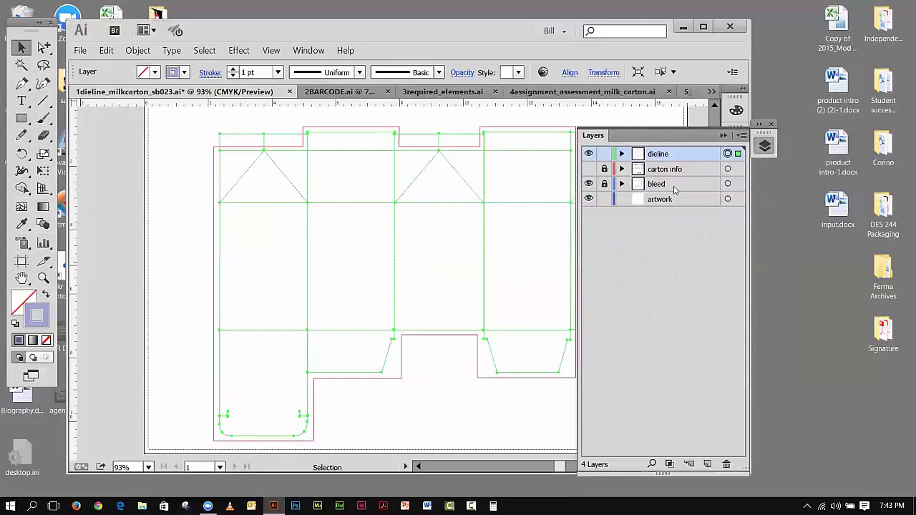
click(169, 125)
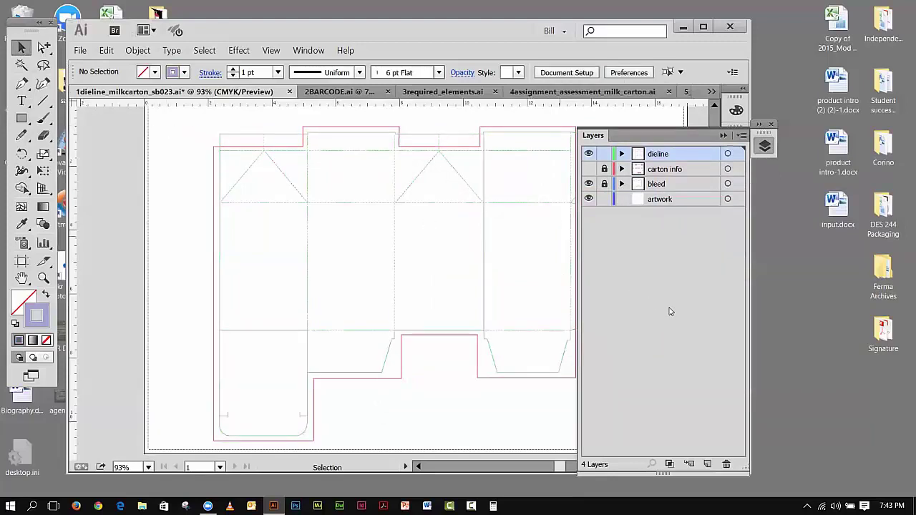
Step: Dock the Layers panel with the other collapsed panels beneath Pathfinder and expand it again
click(724, 135)
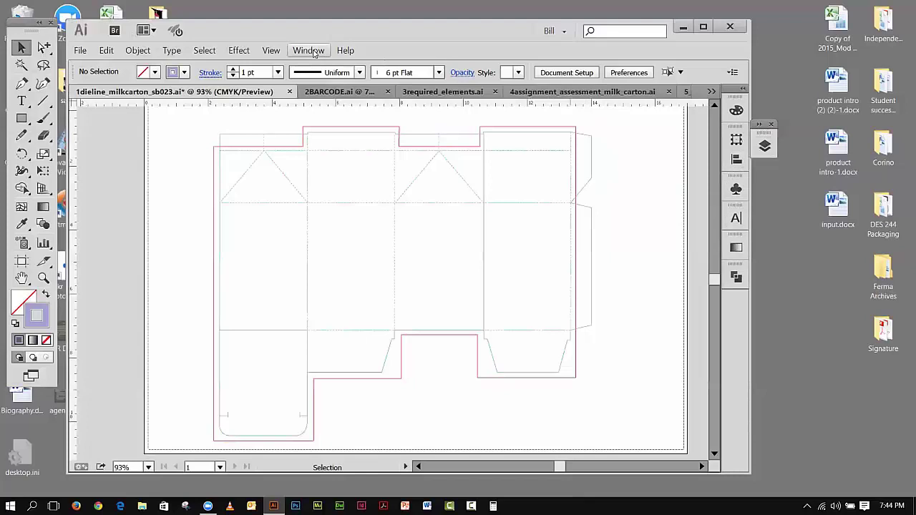
click(309, 51)
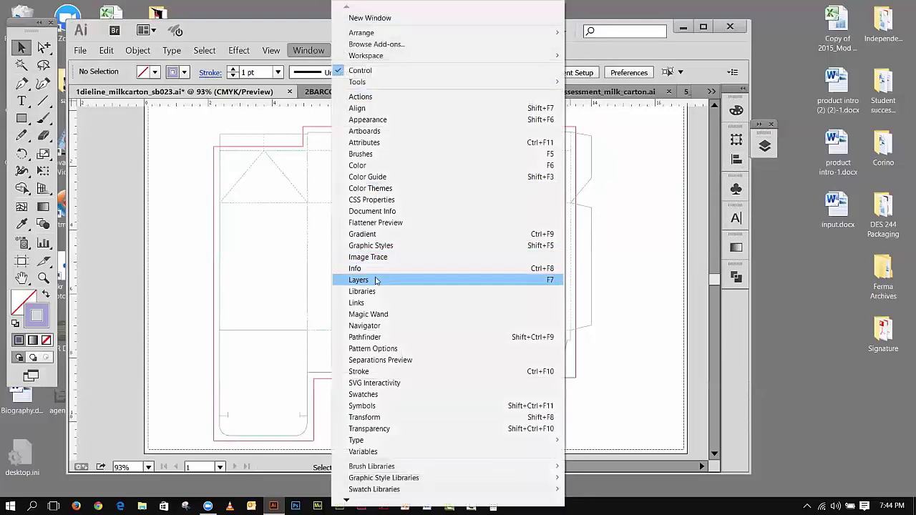
click(376, 280)
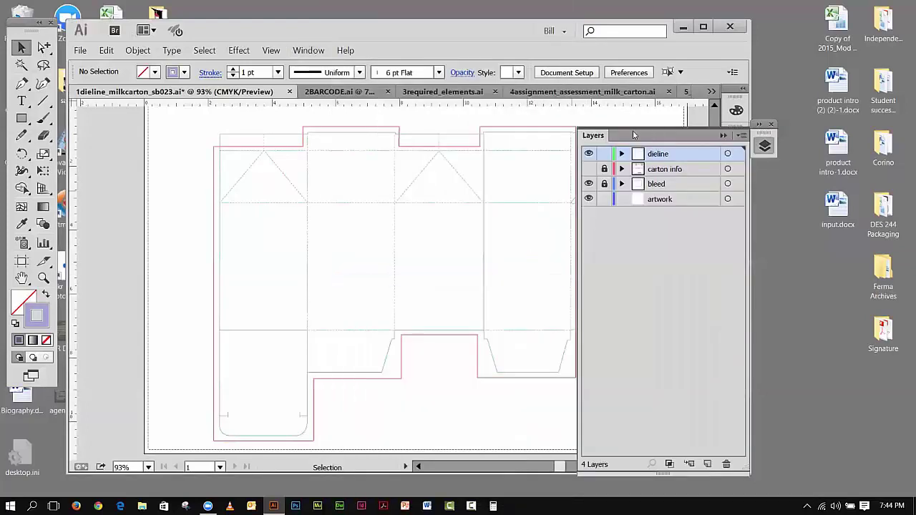
drag(591, 135, 737, 306)
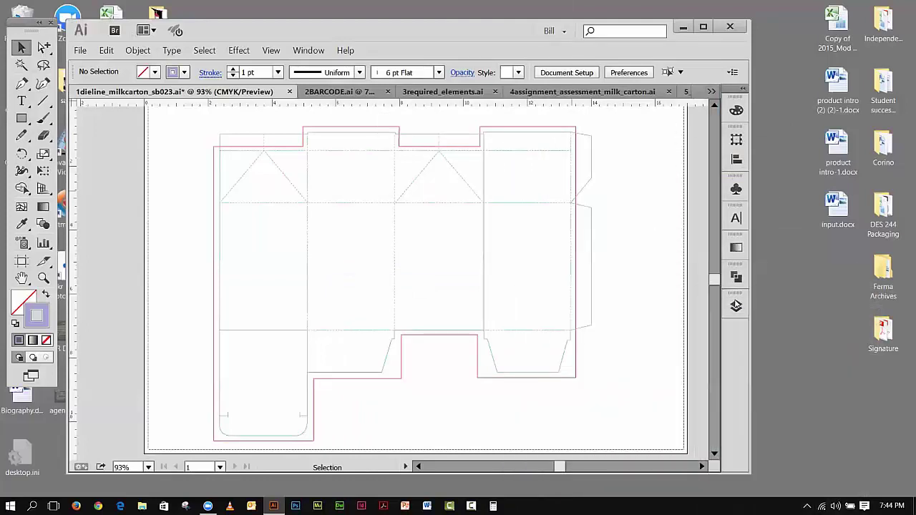
click(736, 306)
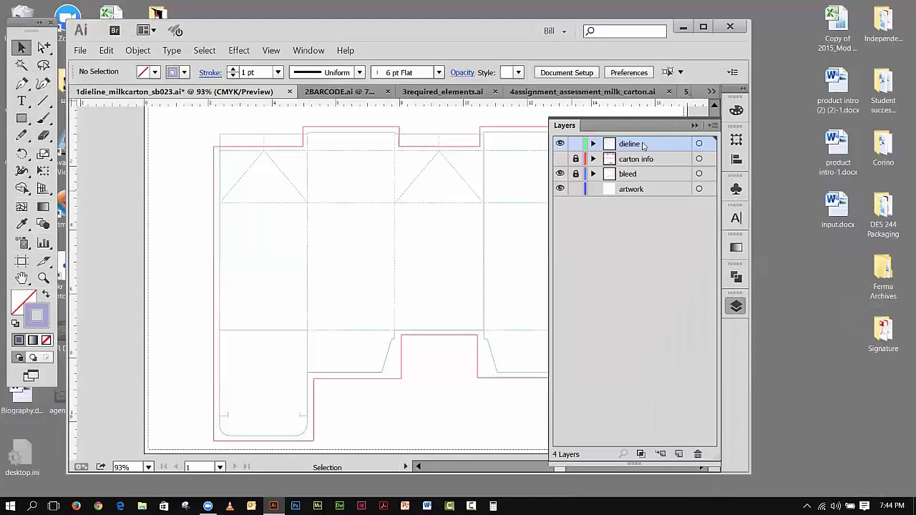
Step: Move the artwork layer above the dieline layer and lock the dieline layer
click(642, 190)
drag(642, 192, 644, 140)
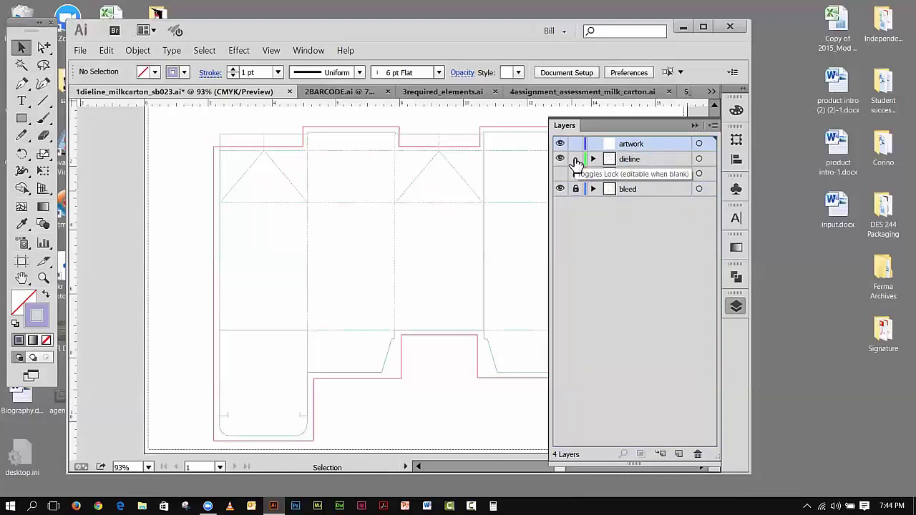
click(576, 160)
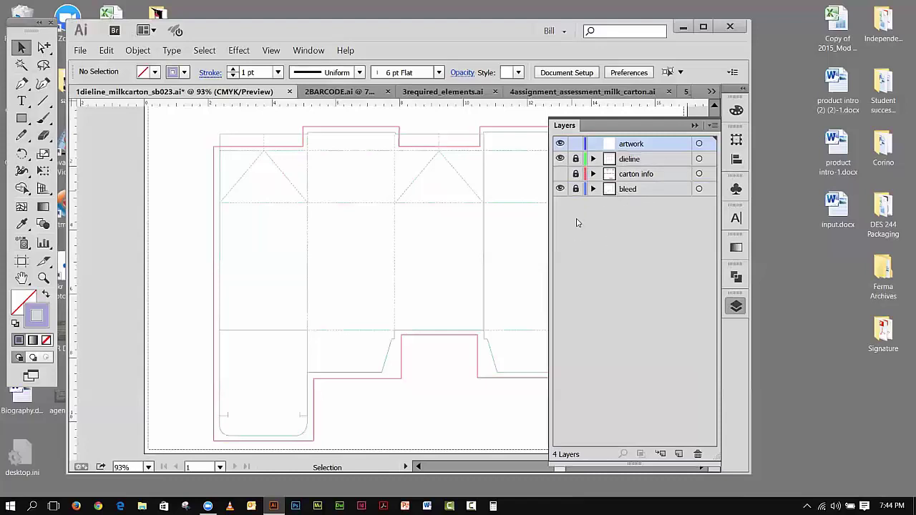
Step: Try marquee-selecting the carton outlines on the locked layers, and collapse the layer list
drag(167, 108, 461, 223)
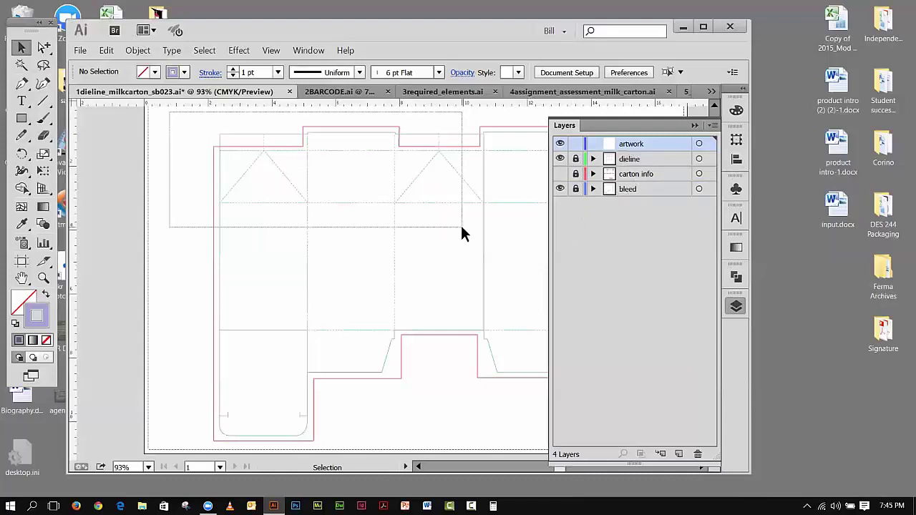
drag(193, 126, 317, 213)
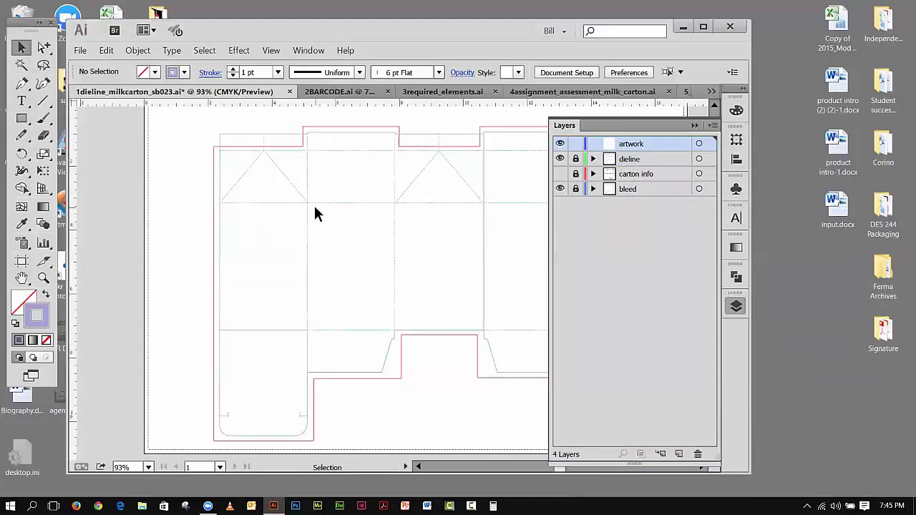
click(693, 126)
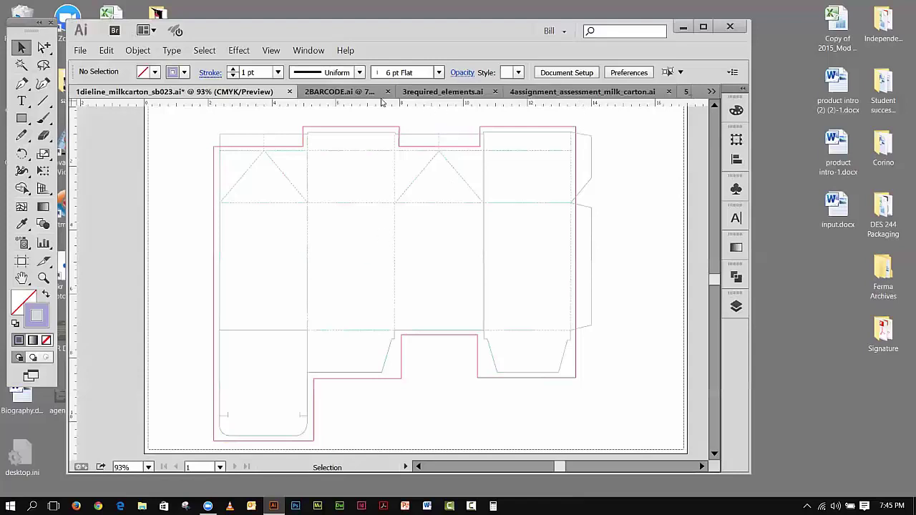
Step: Draw a rectangle covering the whole artboard in 2BARCODE.ai and fill it with blue (C 88.36, M 77.04)
click(334, 94)
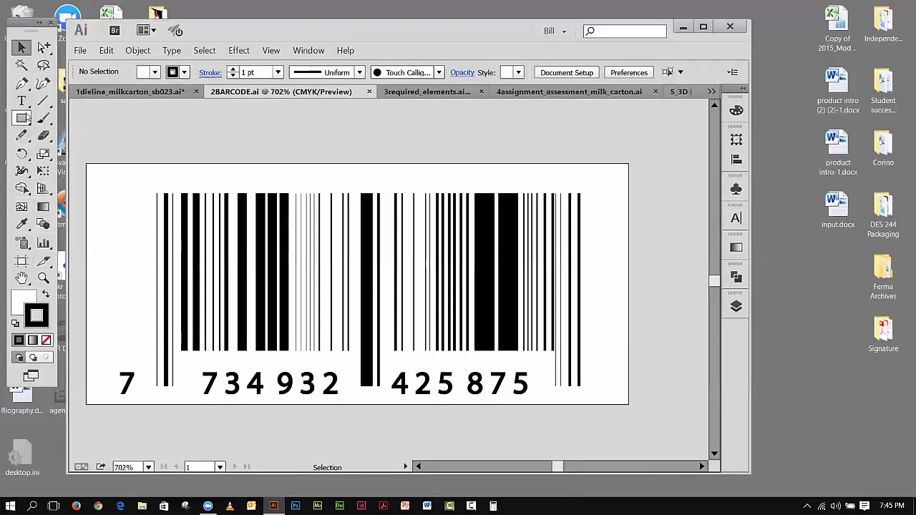
click(22, 118)
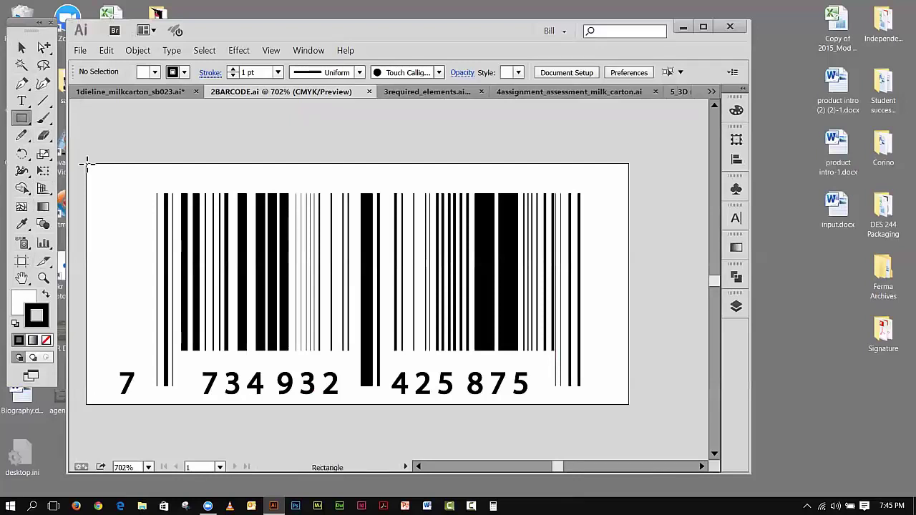
drag(87, 162, 628, 408)
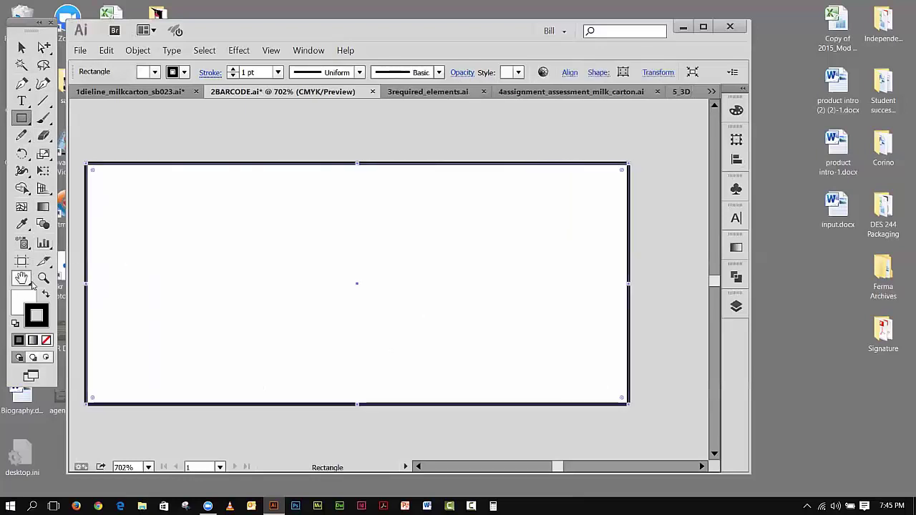
double_click(27, 305)
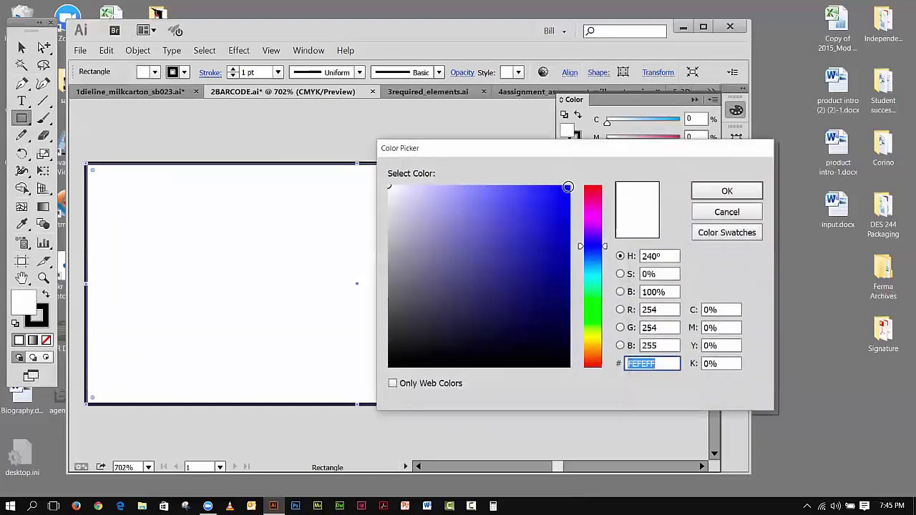
click(567, 189)
click(726, 191)
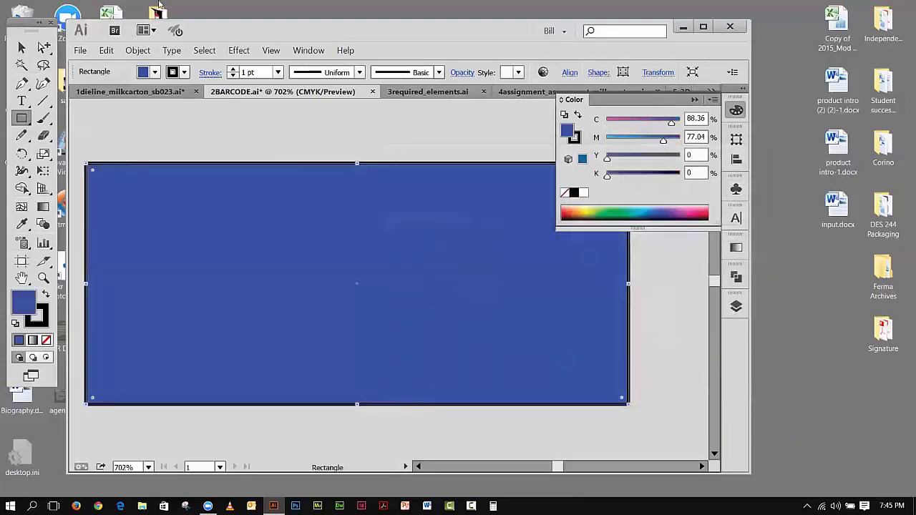
Step: Send the blue rectangle to the back, behind the barcode's bars and digits, and deselect it
click(108, 50)
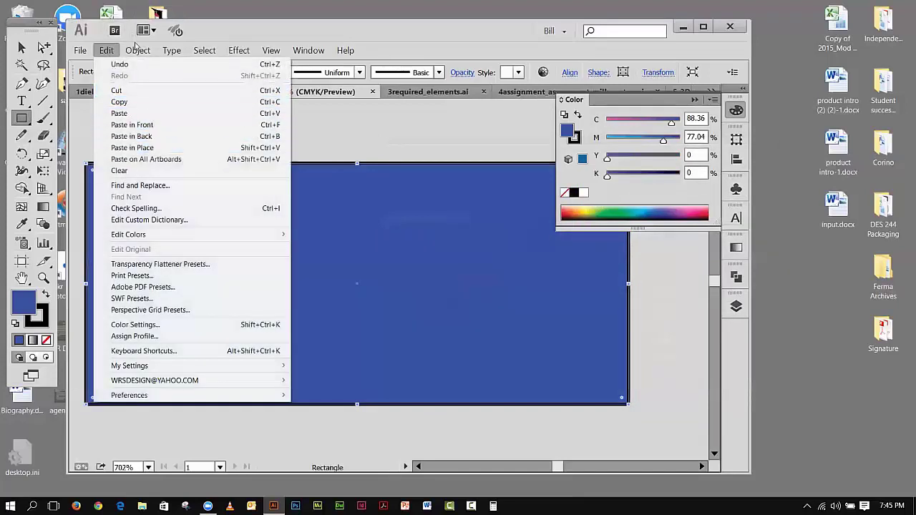
click(136, 49)
mouse_move(150, 75)
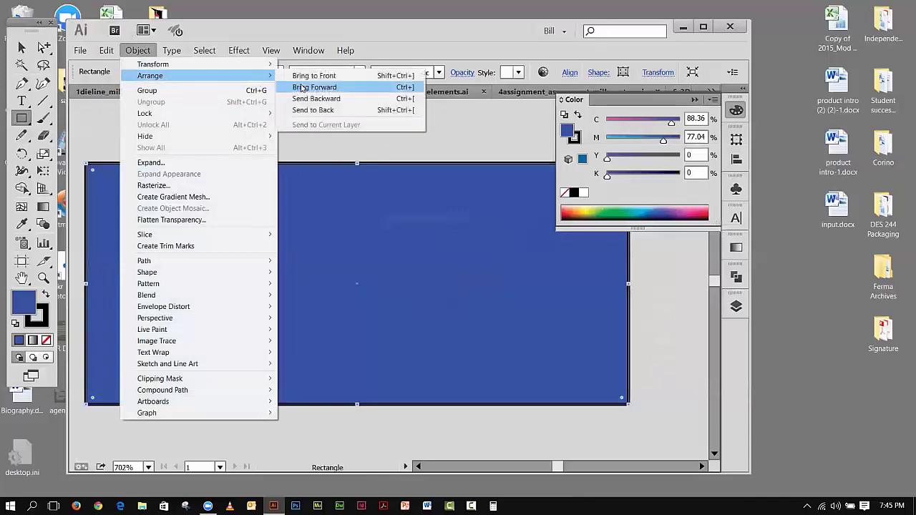
click(309, 111)
key(v)
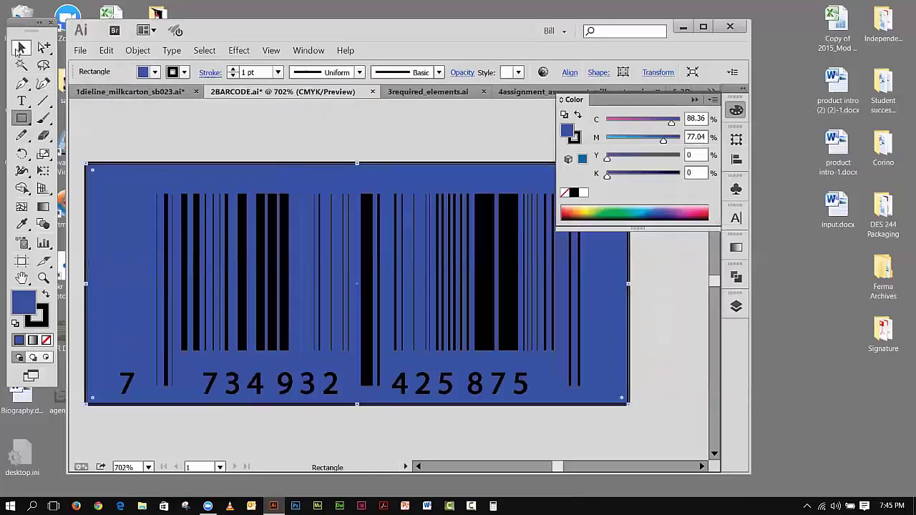
click(120, 116)
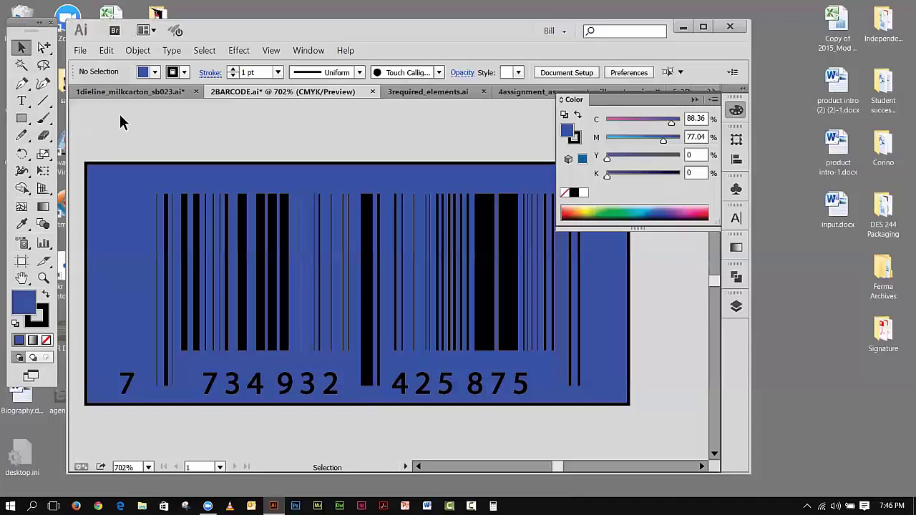
Step: Set the background rectangle to a white fill with no stroke, and deselect it
drag(232, 136, 256, 178)
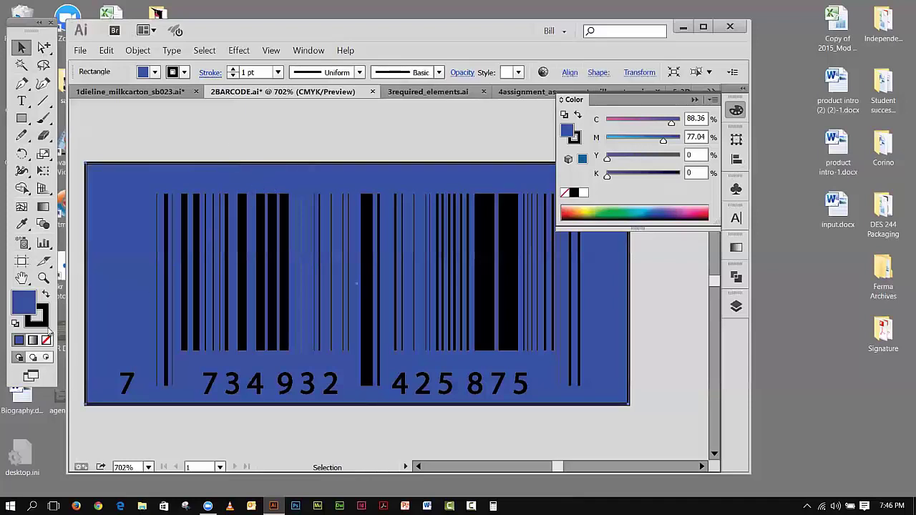
click(46, 341)
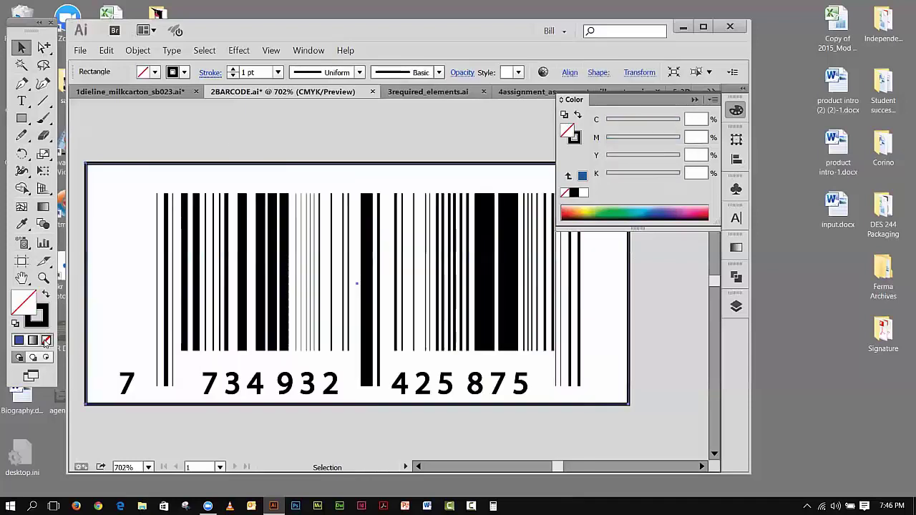
click(39, 321)
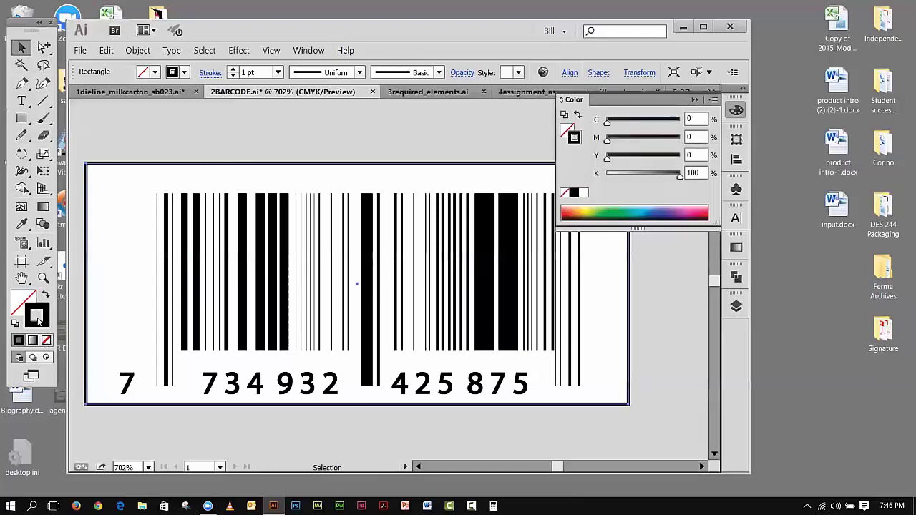
click(46, 341)
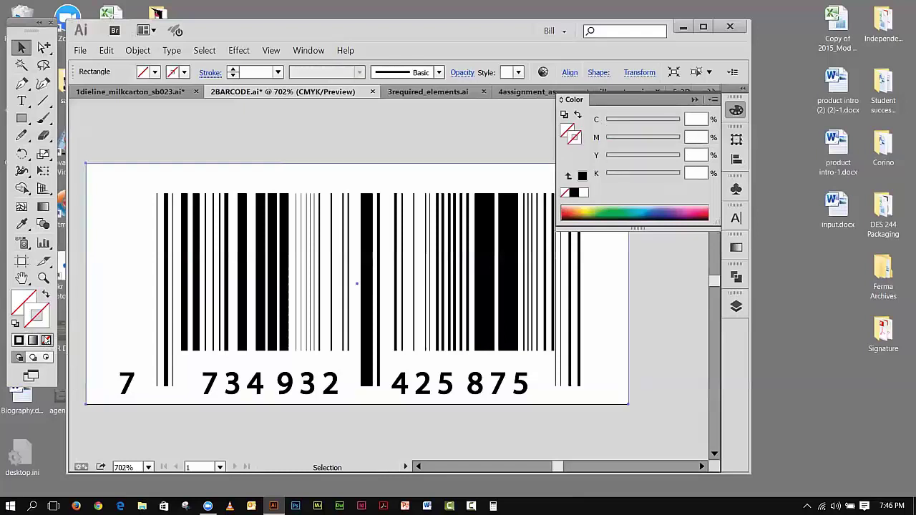
click(24, 301)
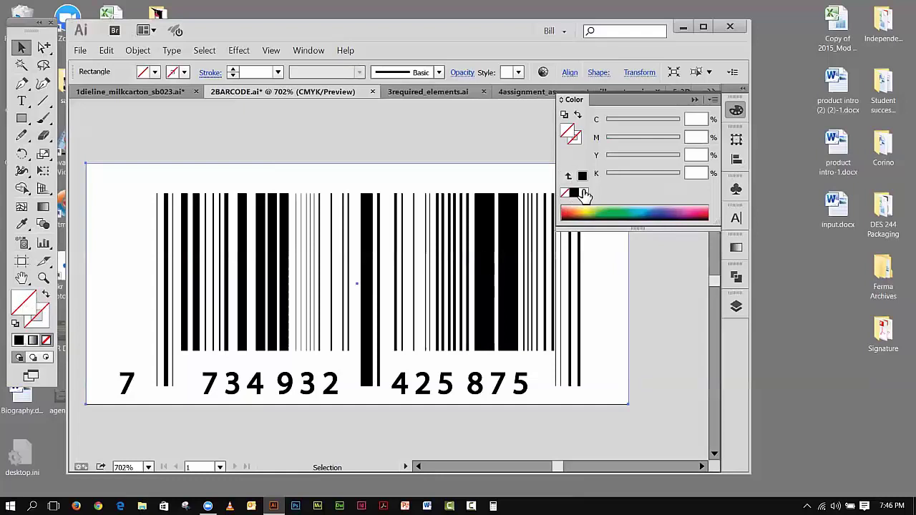
click(583, 193)
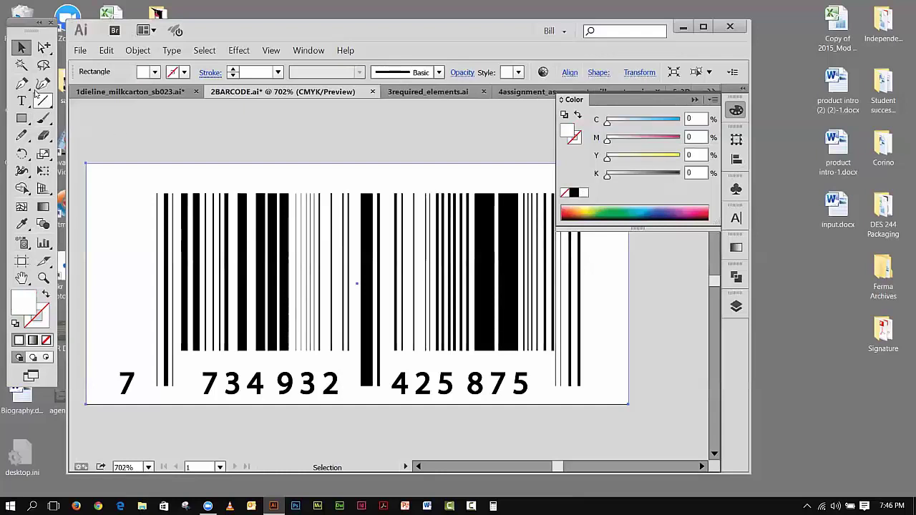
click(129, 127)
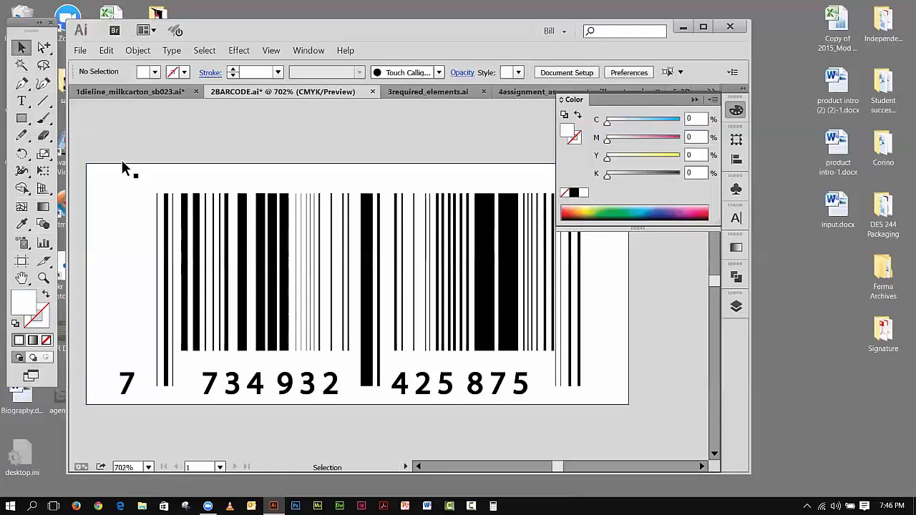
Step: Group the barcode's bars and digits with the white background rectangle, check that they select as one object, and deselect
click(160, 182)
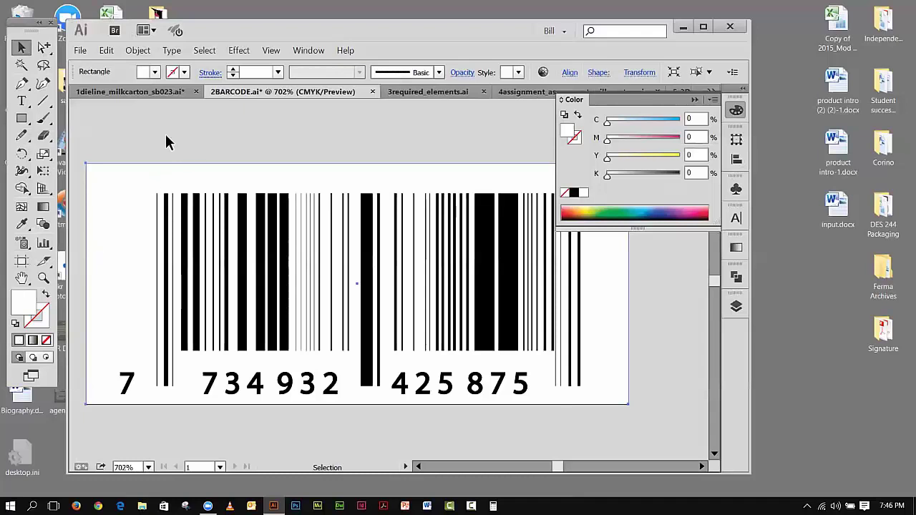
key(ctrl)
key(ctrl+a)
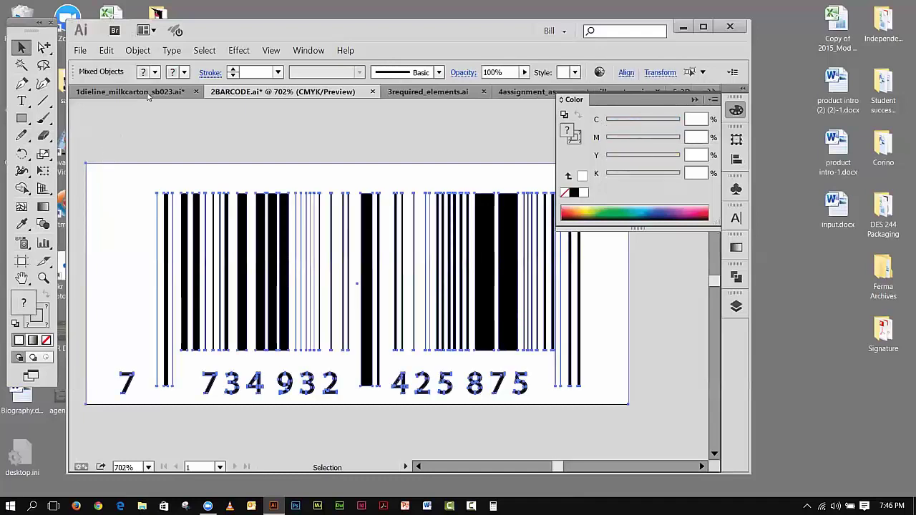
click(138, 52)
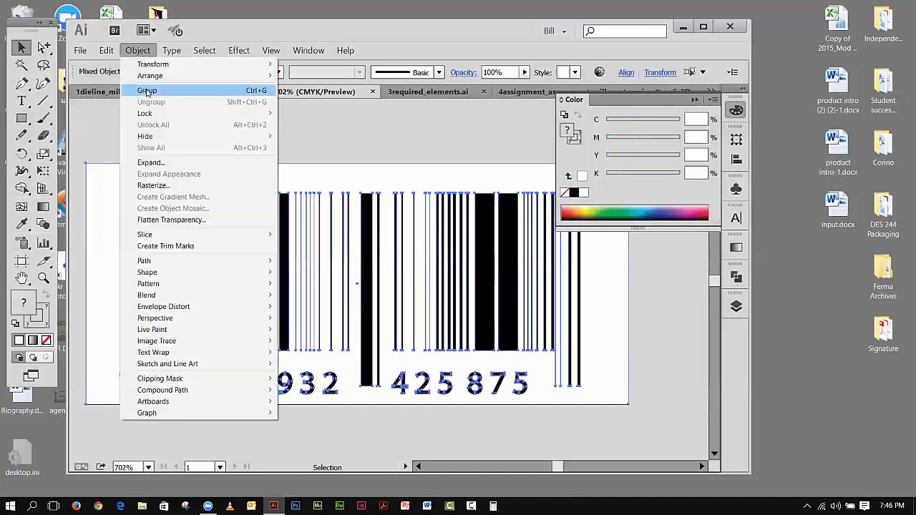
click(148, 88)
click(229, 136)
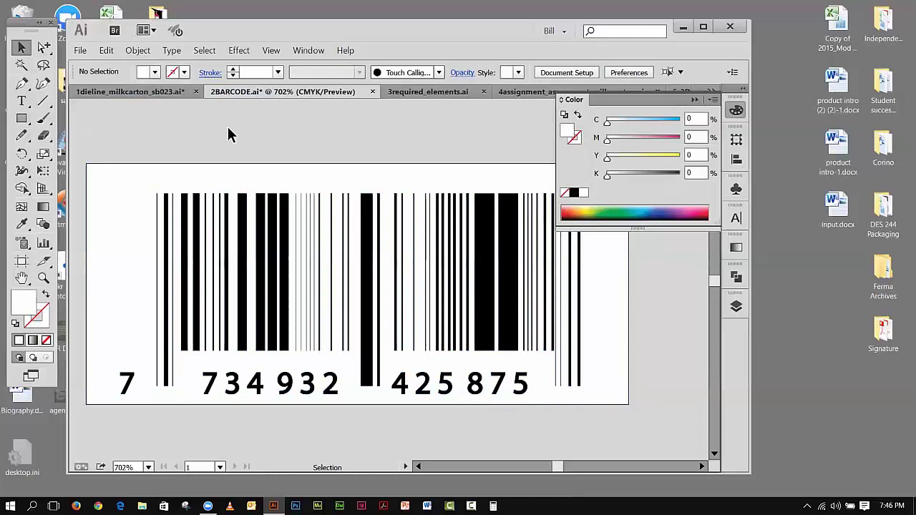
click(221, 172)
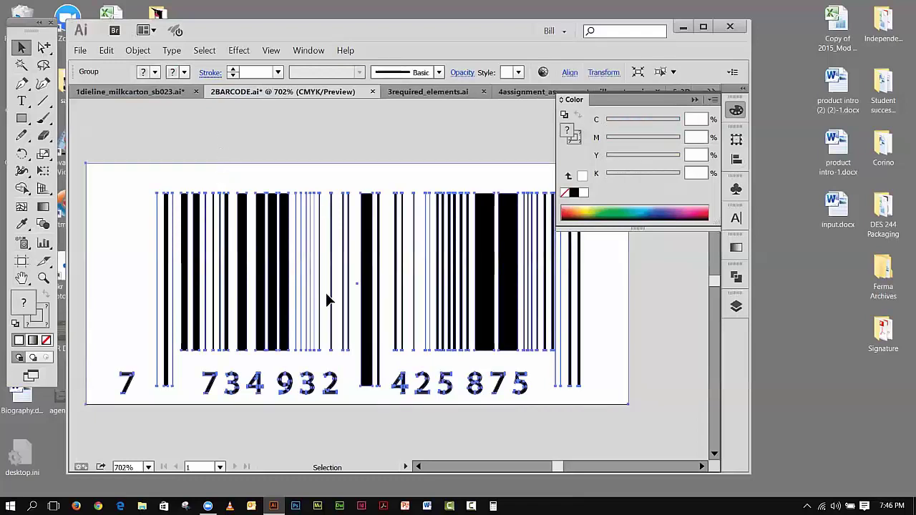
click(254, 136)
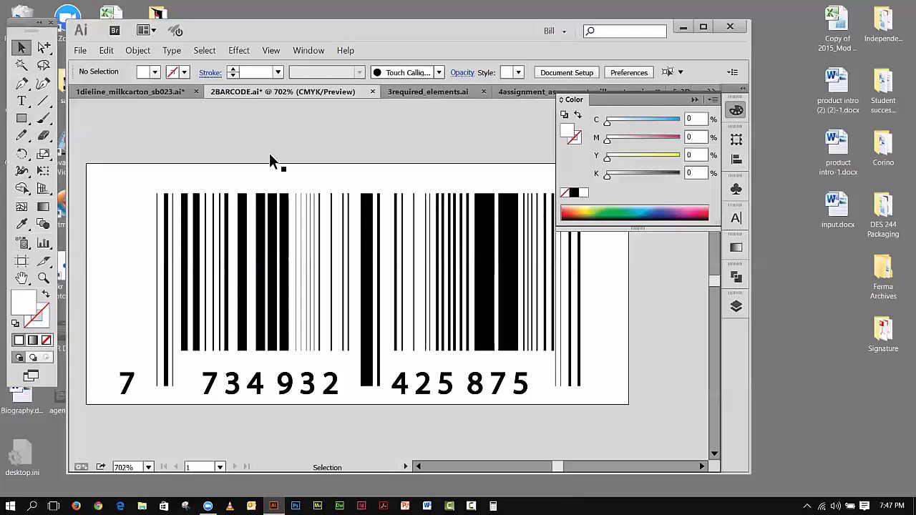
Step: Switch to 3required_elements.ai, collapse the colour controls, and view the nutrition labels, barcode and recycling symbols together
click(410, 92)
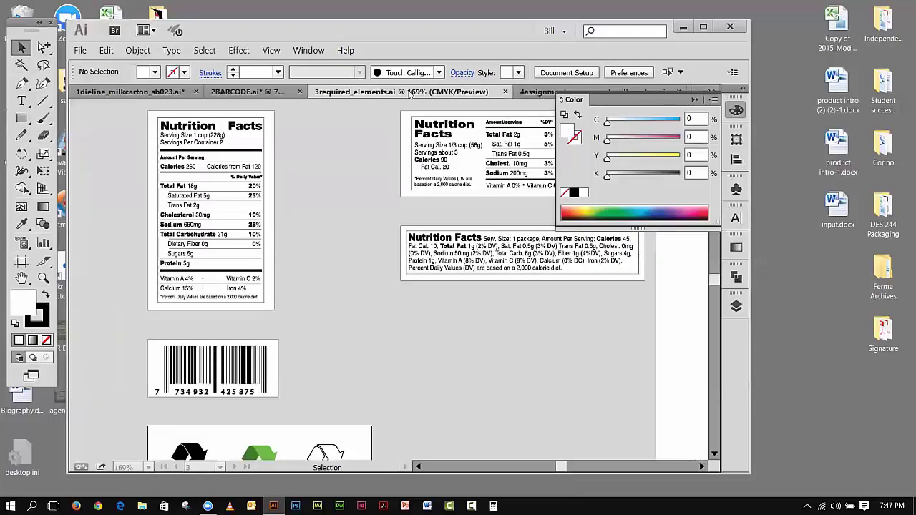
click(271, 51)
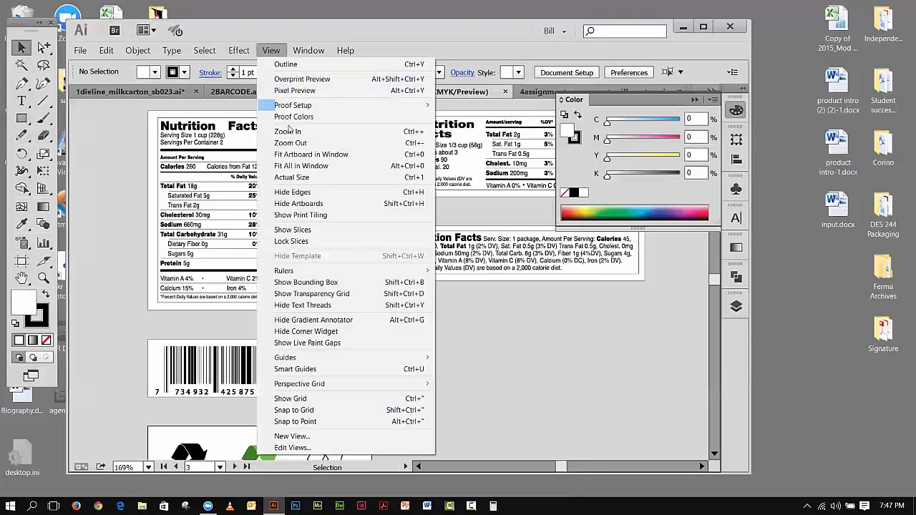
click(291, 143)
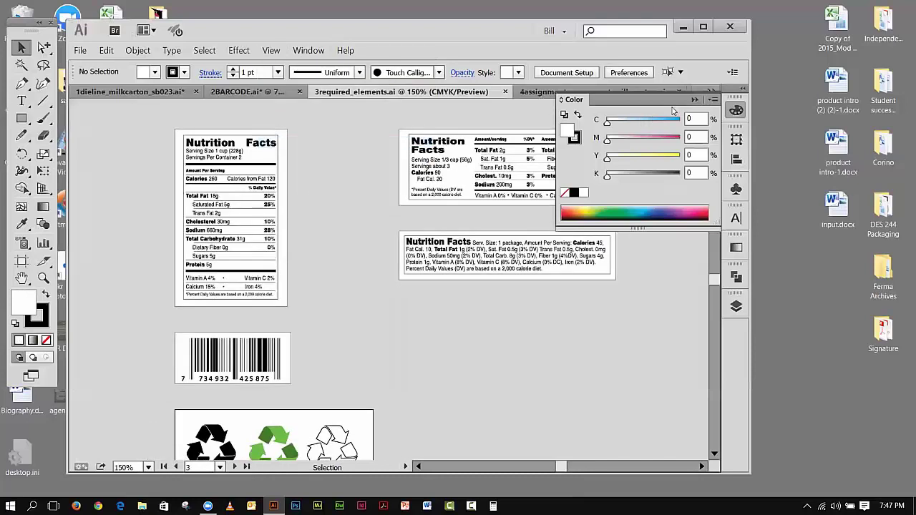
click(695, 99)
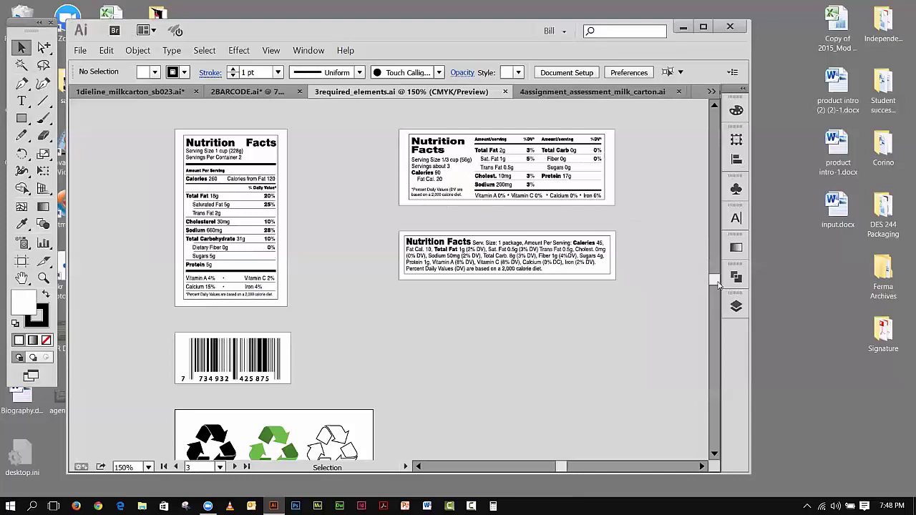
scroll(716, 284, down, 1)
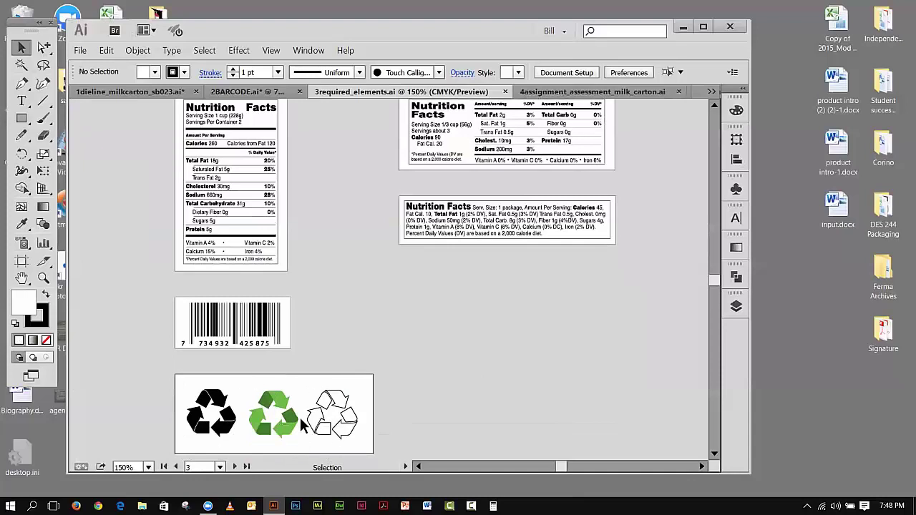
Step: Select all the barcode's bars and digits on their artboard to inspect them, and deselect them
click(191, 318)
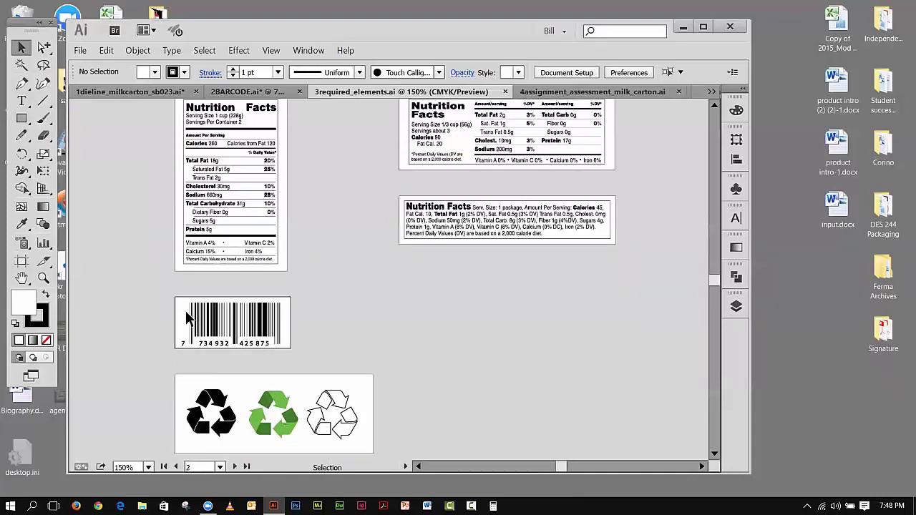
click(193, 317)
drag(183, 299, 284, 350)
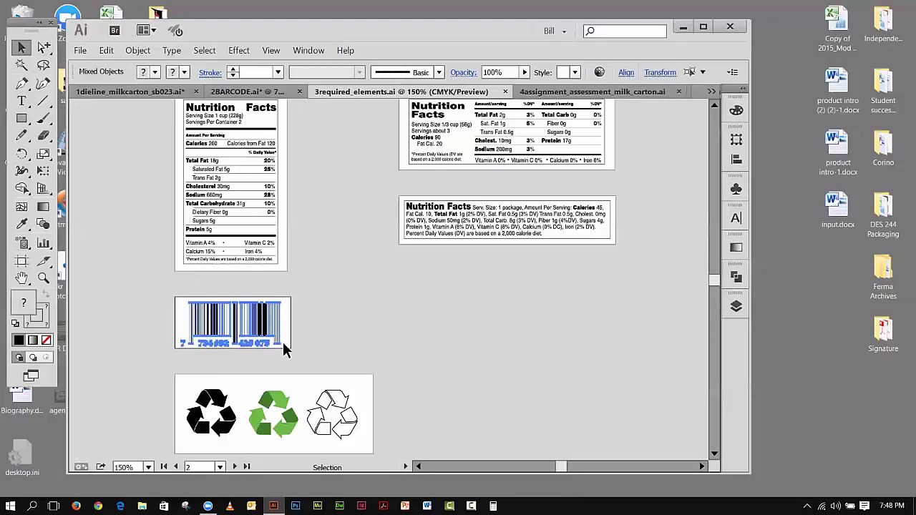
click(341, 351)
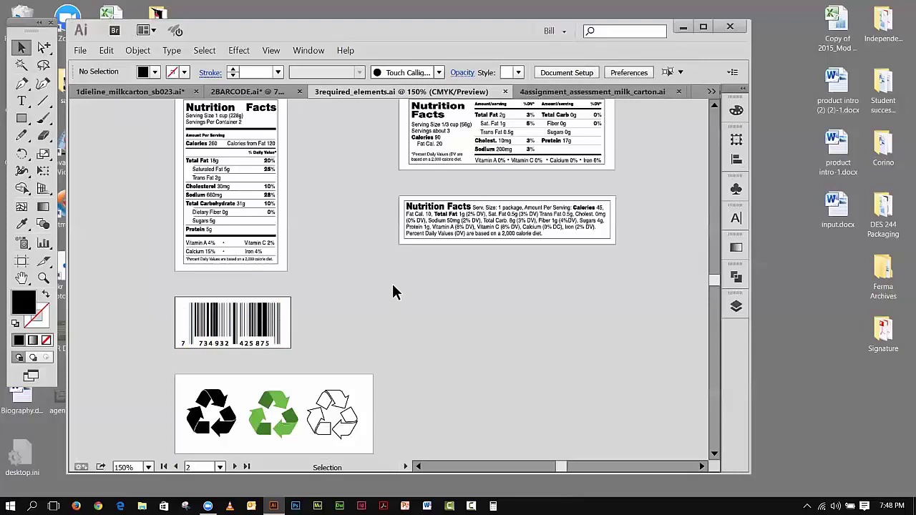
Step: Move the one-paragraph nutrition label below its artboard and the barcode artwork to the right of its artboard, and deselect them
drag(417, 226, 428, 298)
click(623, 271)
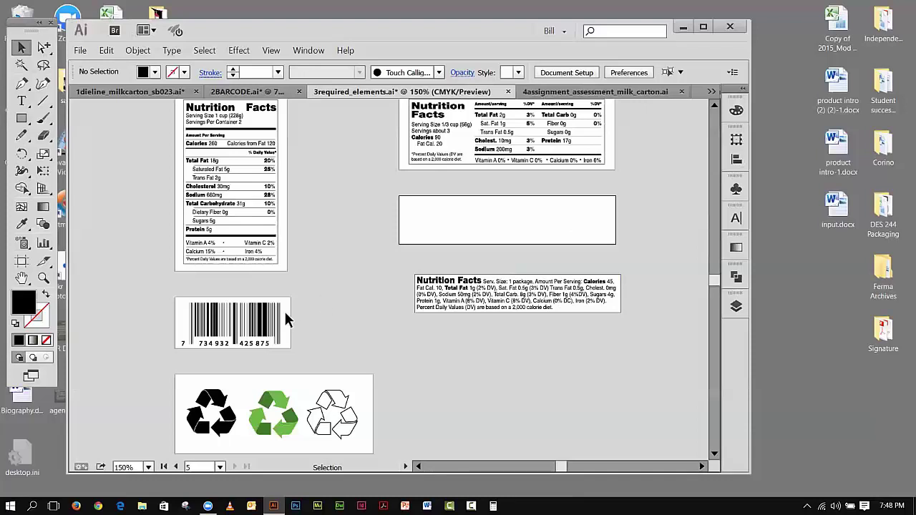
drag(166, 301, 299, 364)
drag(233, 331, 357, 338)
click(454, 369)
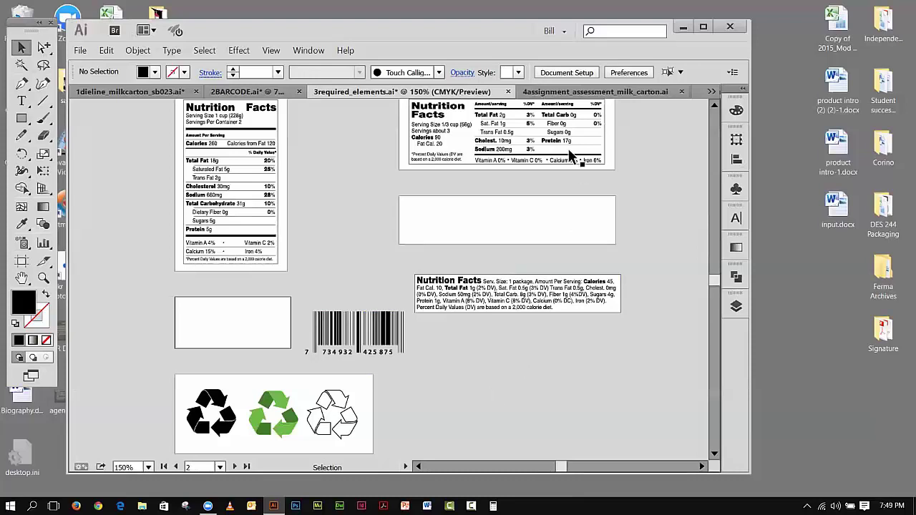
Step: Switch to 4assignment_assessment_milk_carton.ai and view the blue Organic Whole Milk carton artwork up close
click(559, 92)
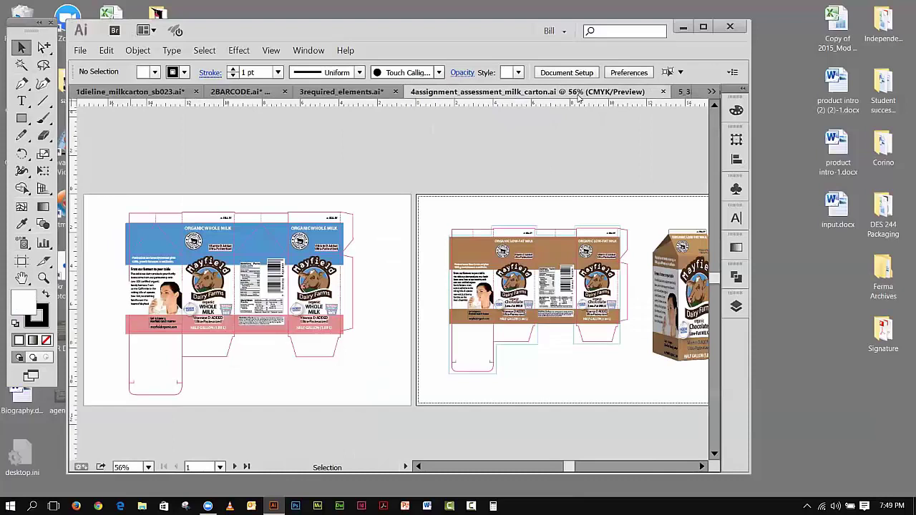
click(269, 50)
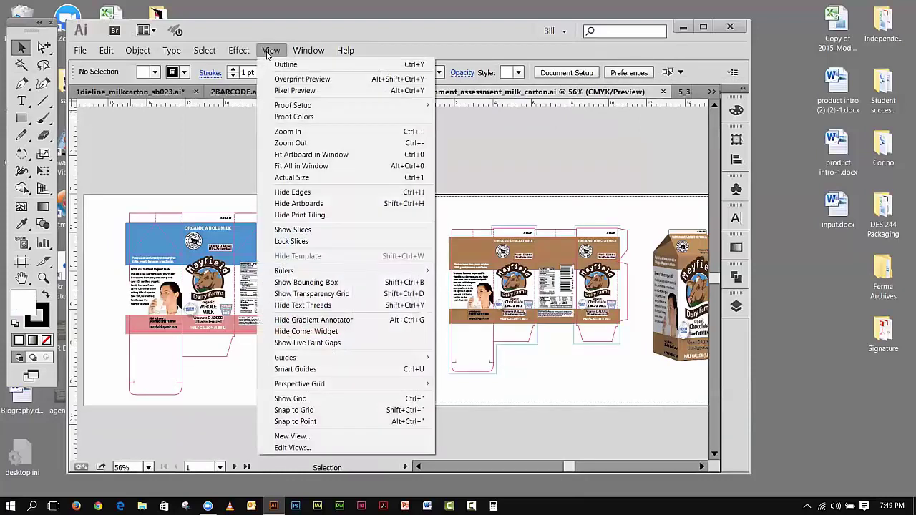
click(289, 144)
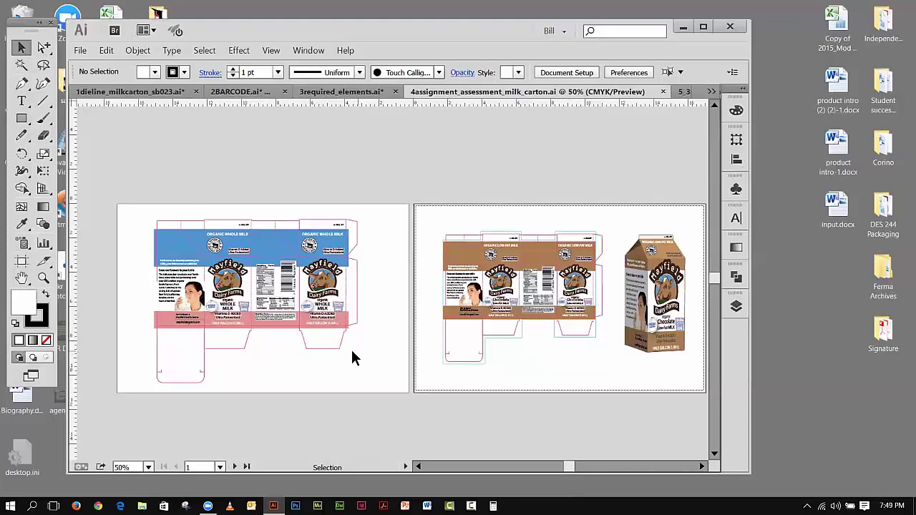
click(43, 278)
drag(137, 232, 366, 331)
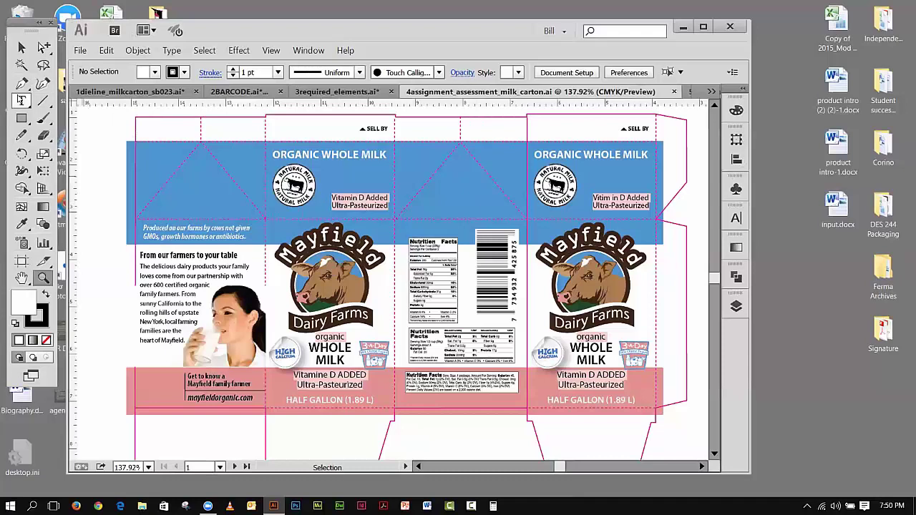
Step: Try to change the font to Myriad Pro with only the text cursor placed in the upper-middle "Vitamin D Added Ultra-Pasteurized" text
click(22, 101)
click(347, 196)
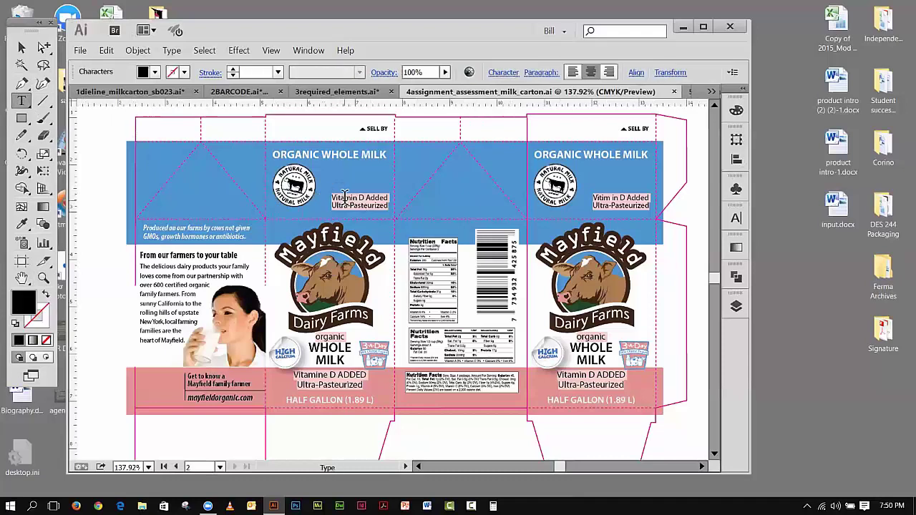
click(503, 73)
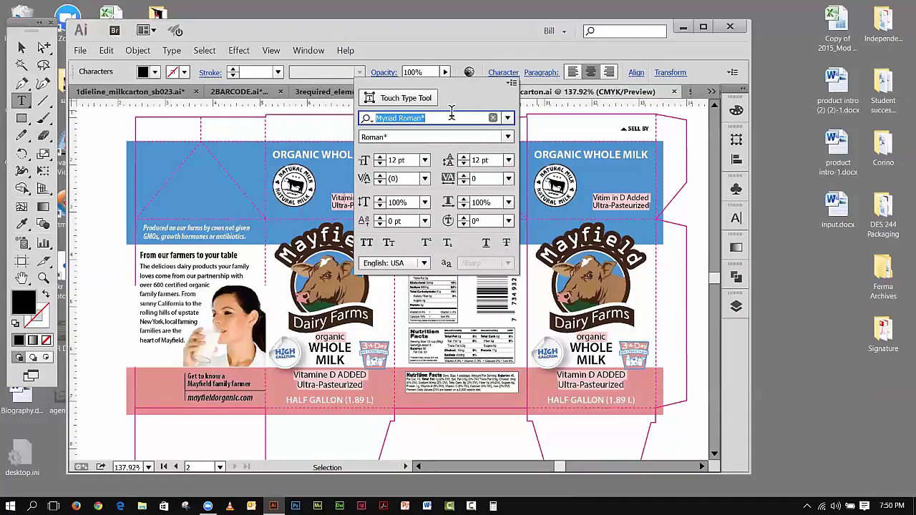
drag(425, 118, 398, 118)
text(Pro)
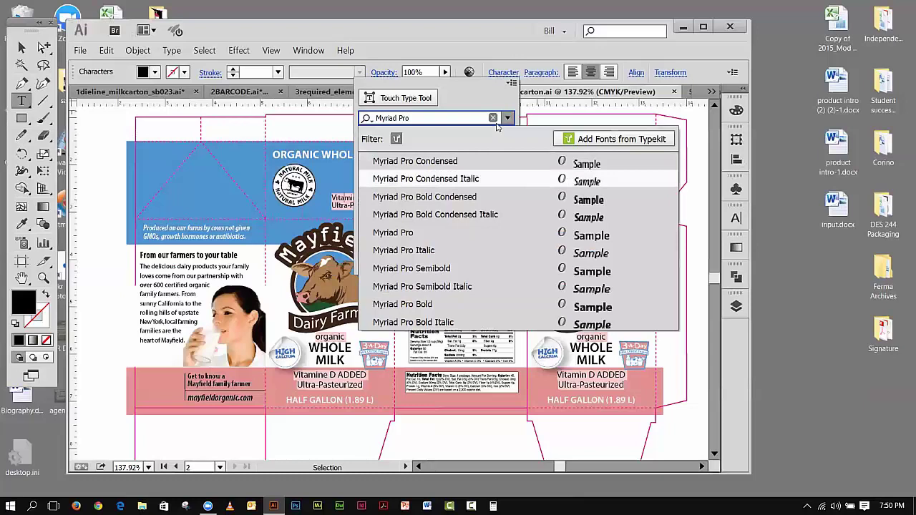
key(Escape)
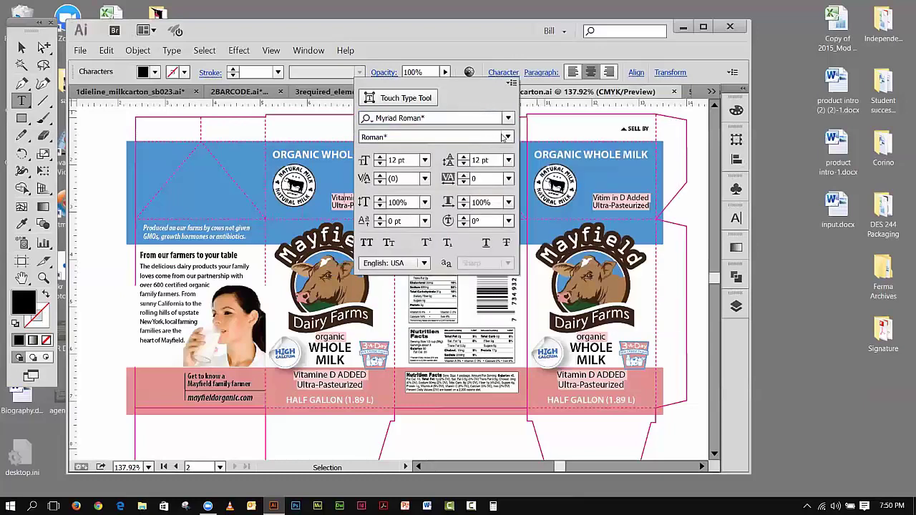
click(438, 117)
drag(436, 117, 400, 118)
click(492, 118)
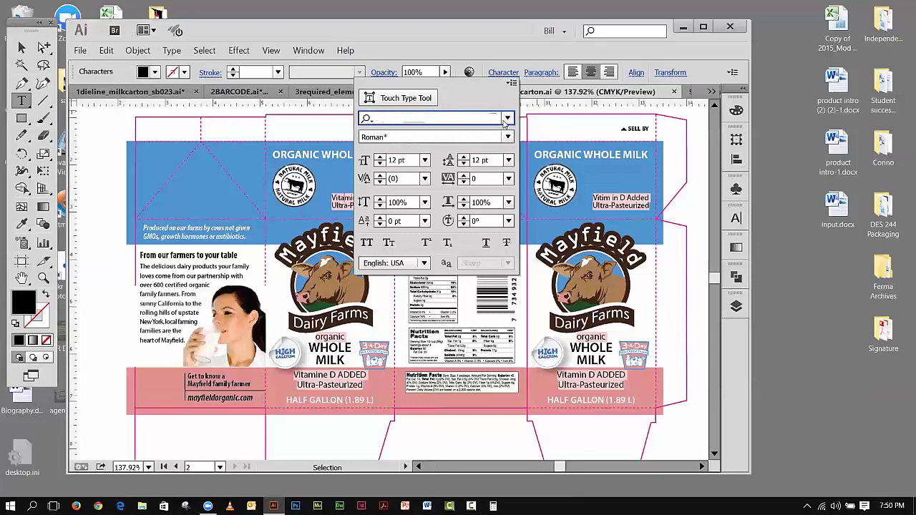
drag(675, 240, 671, 366)
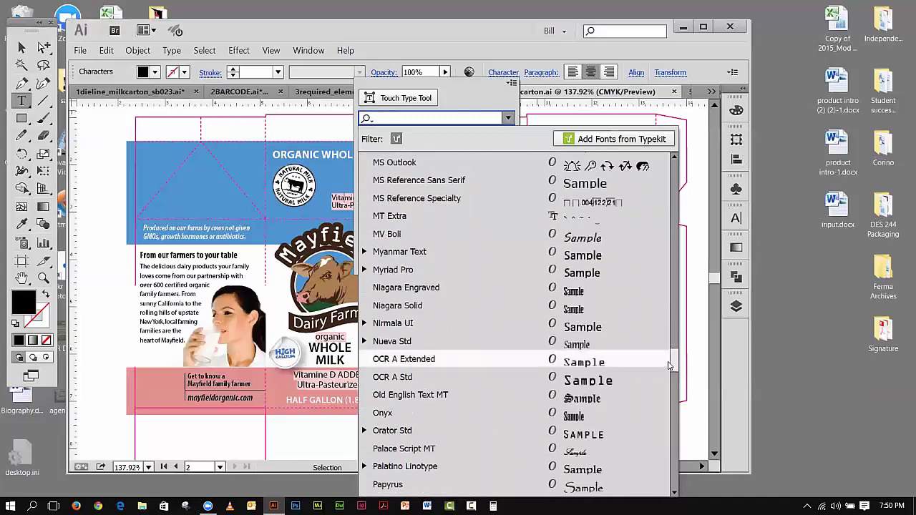
click(411, 269)
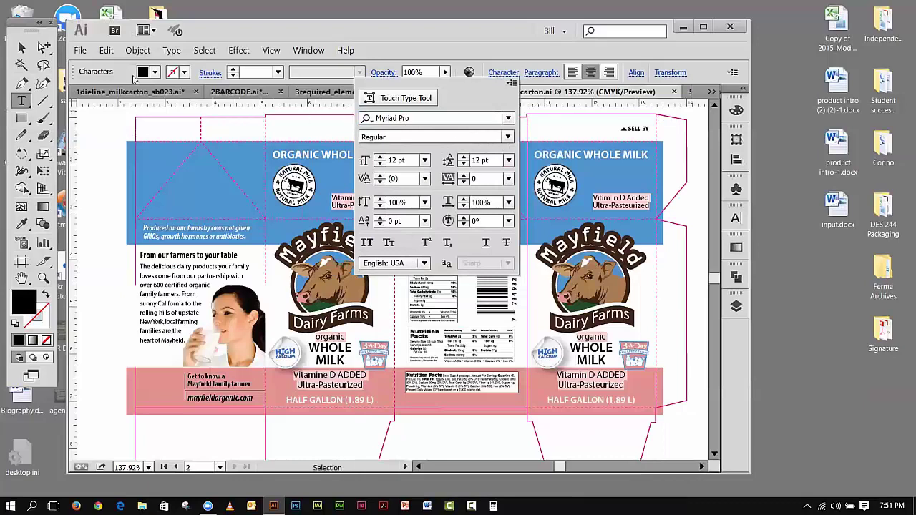
click(18, 49)
Step: Set all of the "Vitamin D Added Ultra-Pasteurized" text beside the first Natural Milk seal to Myriad Pro Regular, and deselect it
drag(391, 209, 333, 195)
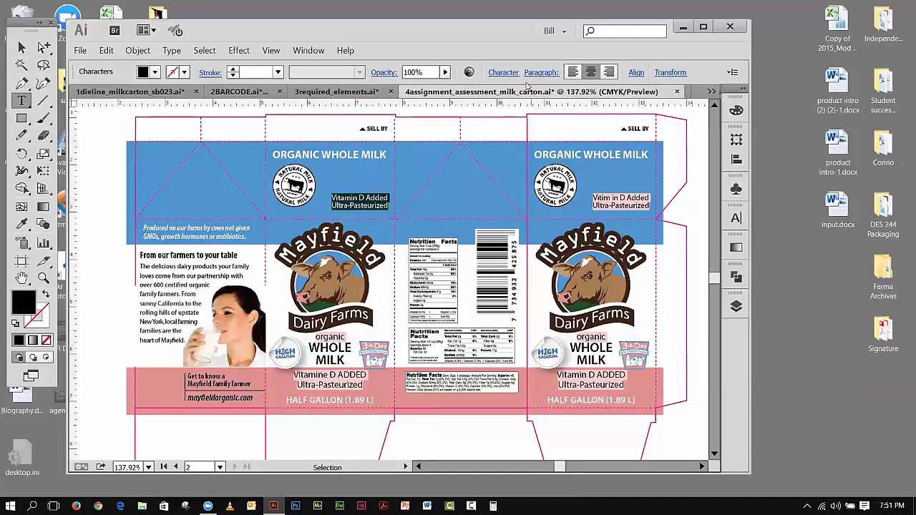
click(504, 72)
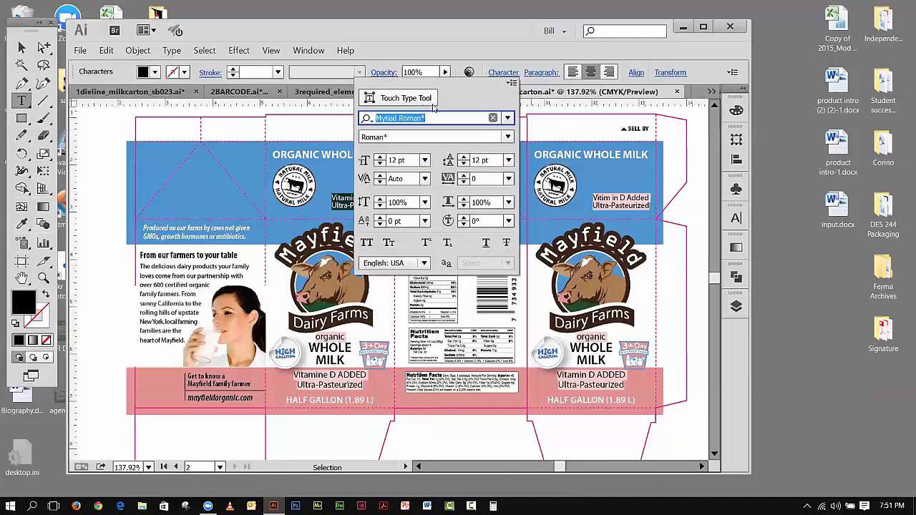
drag(426, 118, 399, 122)
text(Pro)
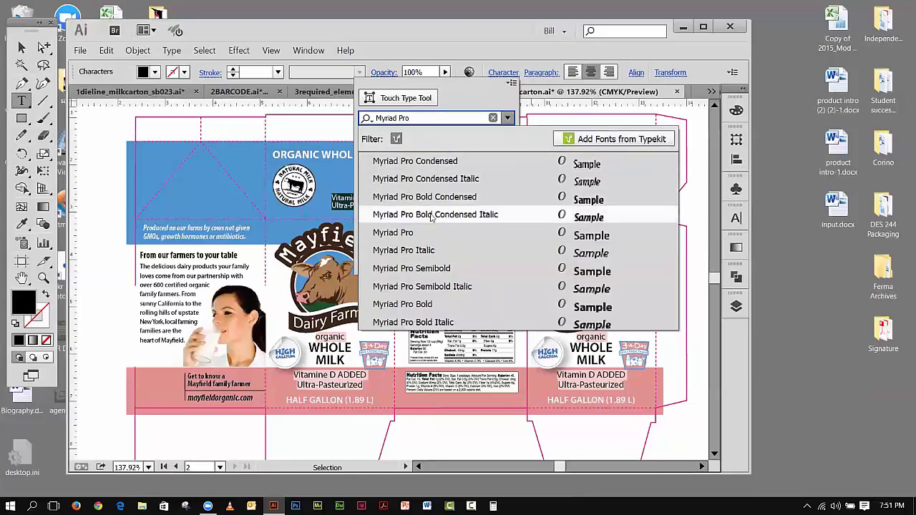
click(410, 234)
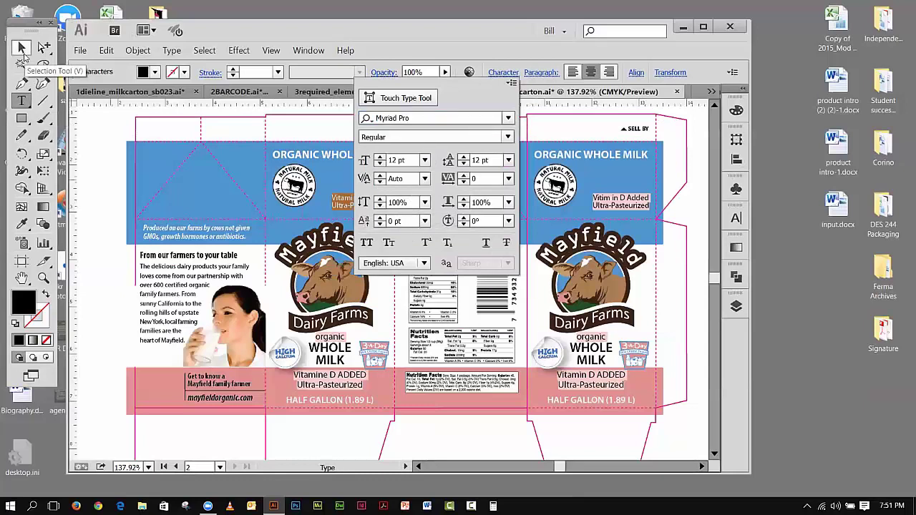
click(21, 47)
click(21, 47)
click(101, 126)
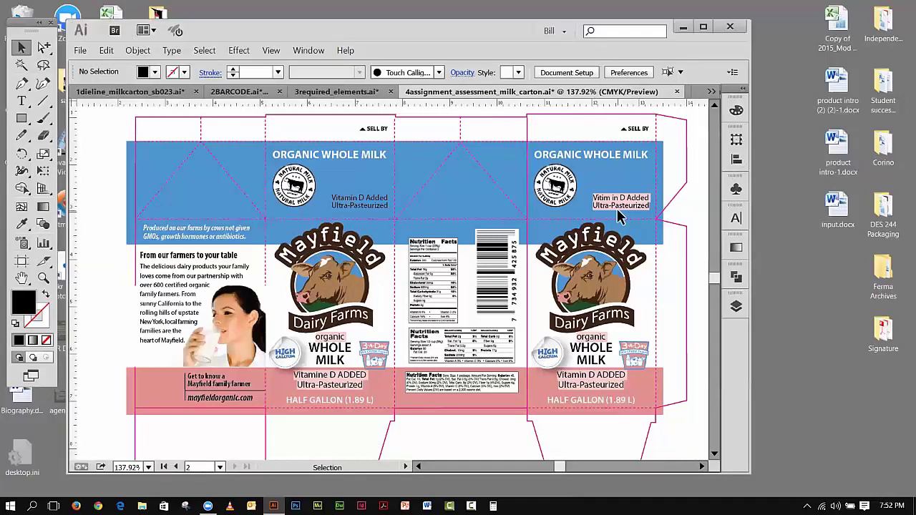
Step: Close 3required_elements.ai and 2BARCODE.ai without saving their changes
click(391, 92)
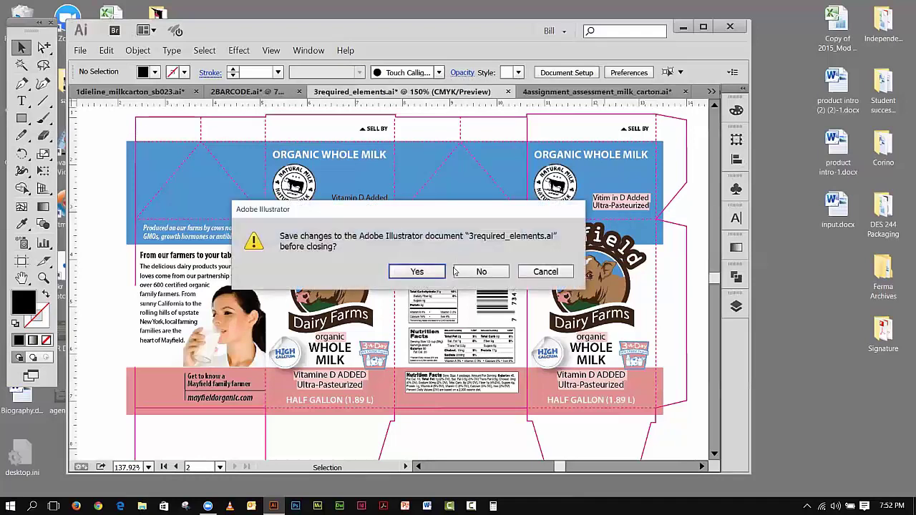
click(481, 271)
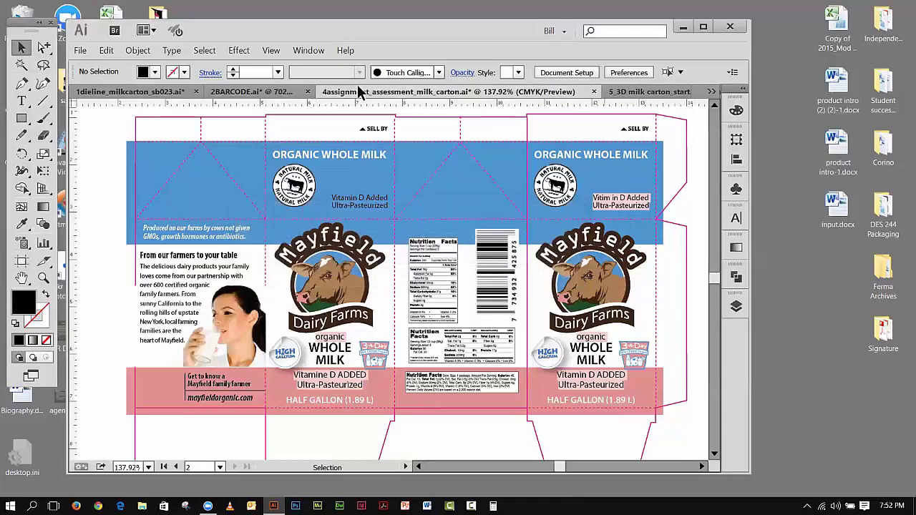
click(307, 91)
click(481, 271)
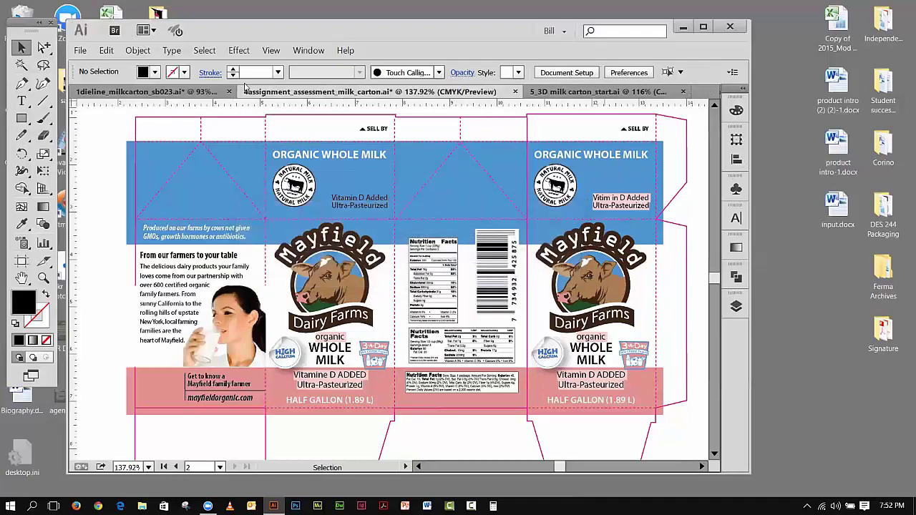
Step: Close 1dieline_milkcarton_sb023.ai without saving its changes
click(229, 91)
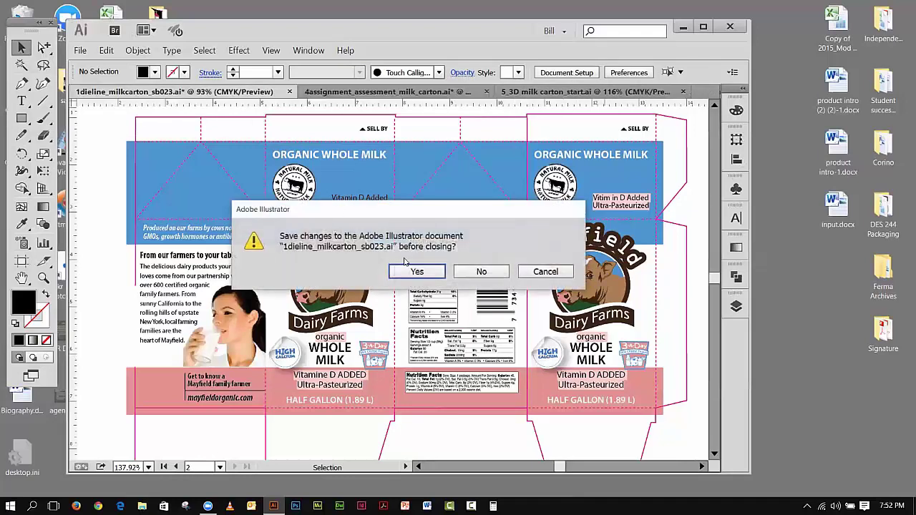
click(478, 273)
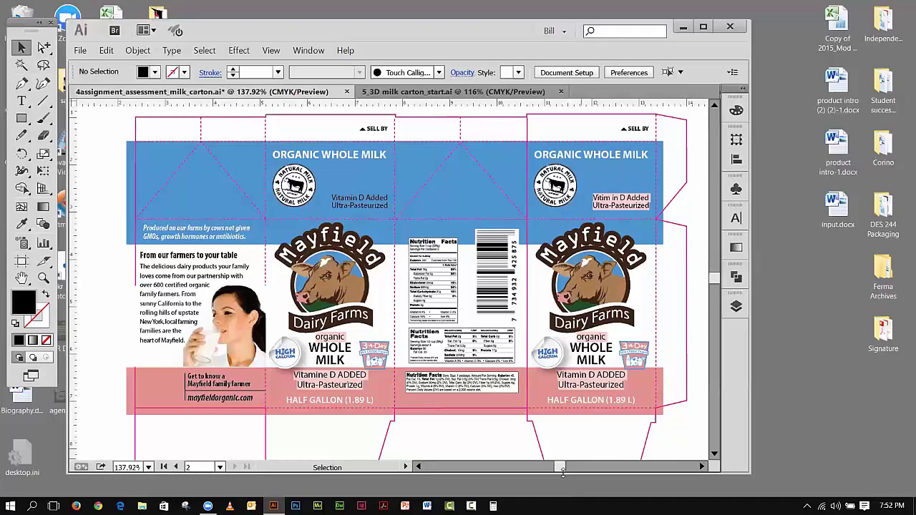
Step: View the brown Organic Low-Fat Milk dieline and its 3D carton mockup, ending with both artboards fitted in the window
drag(562, 470, 578, 475)
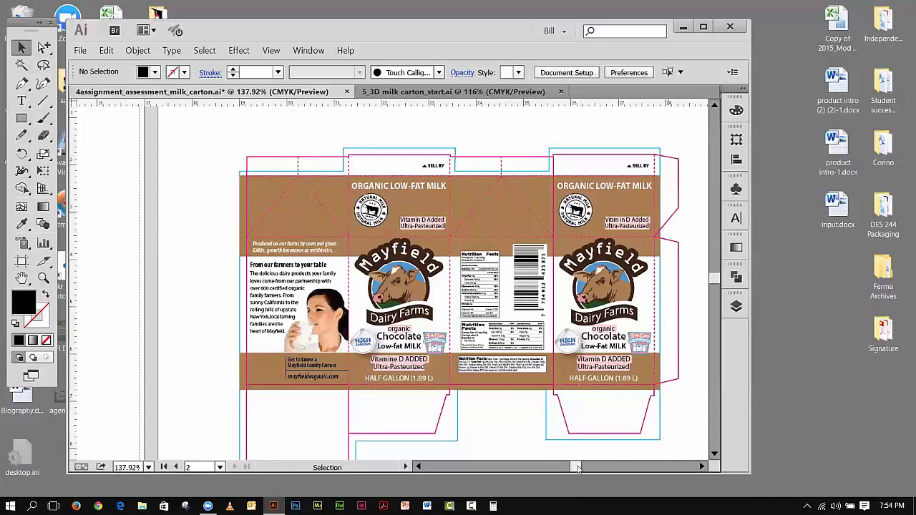
drag(579, 468, 586, 468)
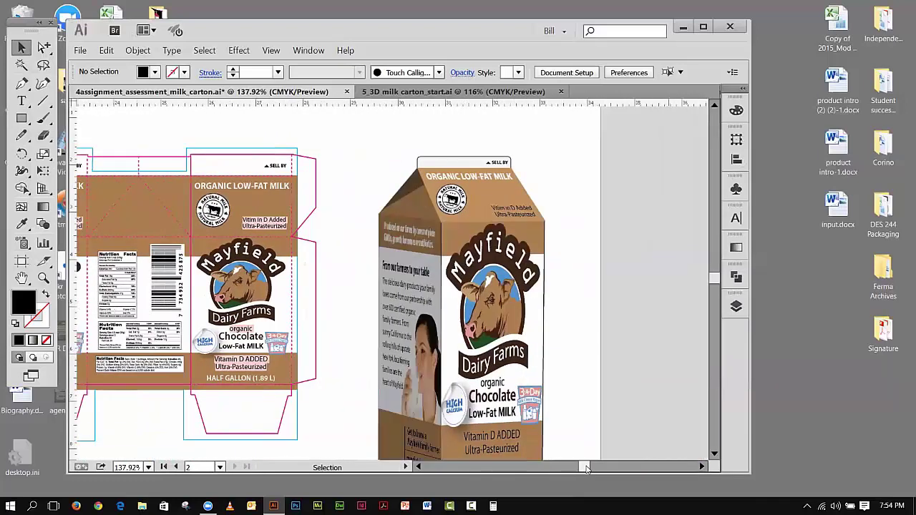
click(277, 51)
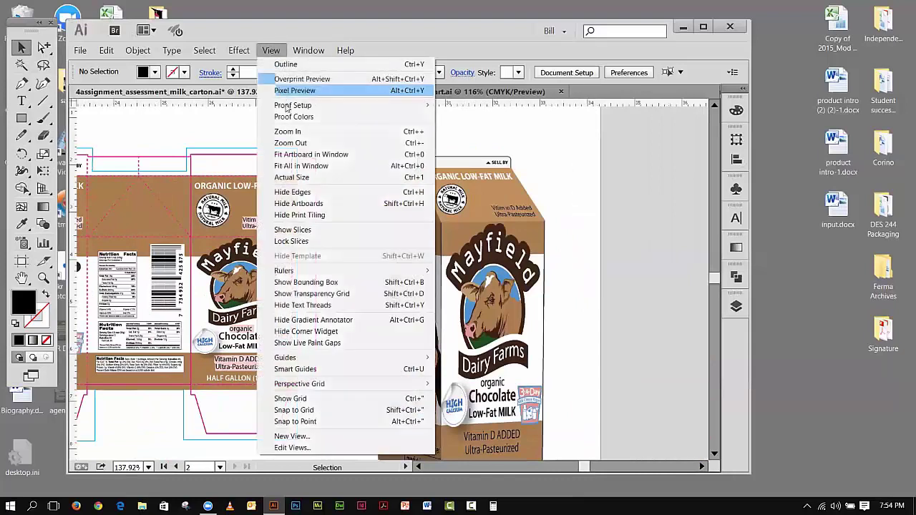
click(289, 144)
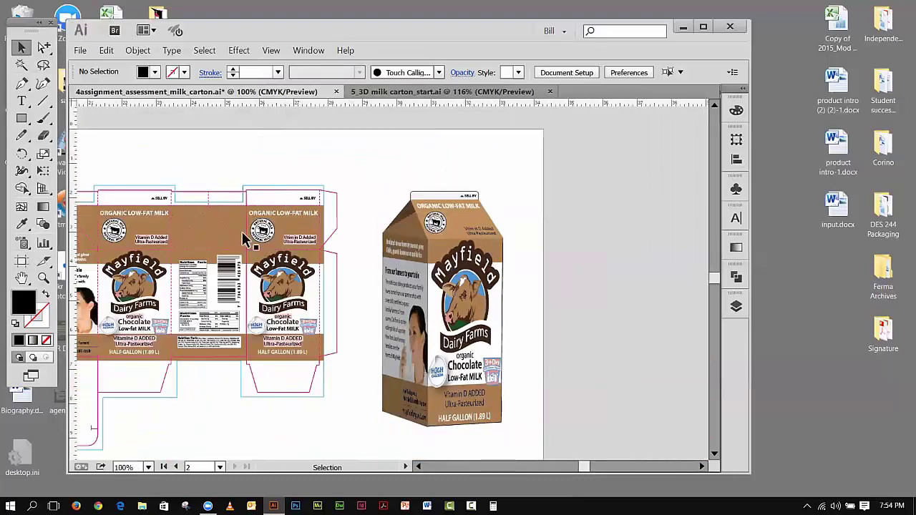
click(143, 144)
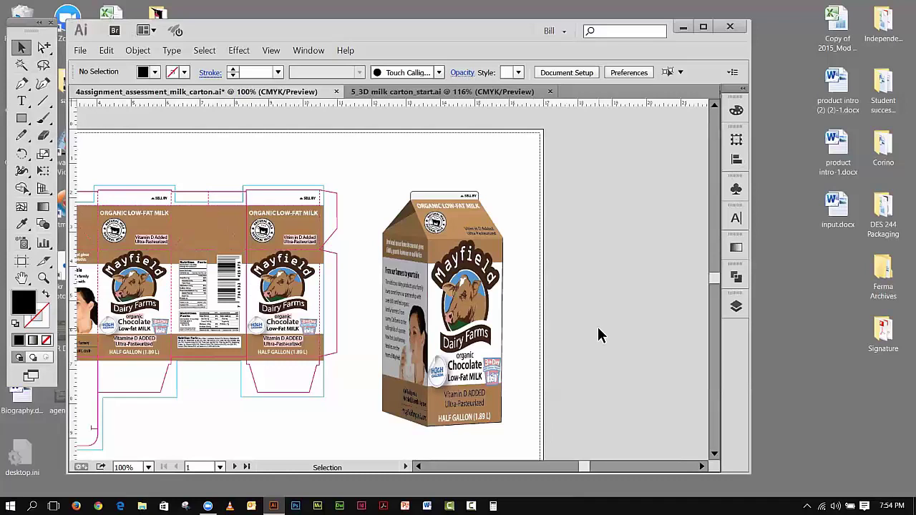
click(270, 50)
click(301, 165)
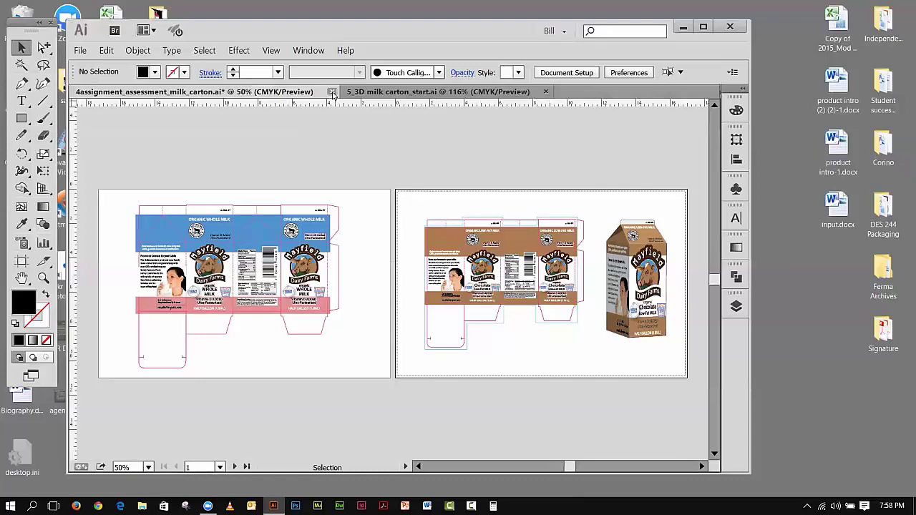
Step: Close 4assignment_assessment_milk_carton.ai without saving, and fit both artboards of 5_3D milk carton_start.ai in the window
click(332, 92)
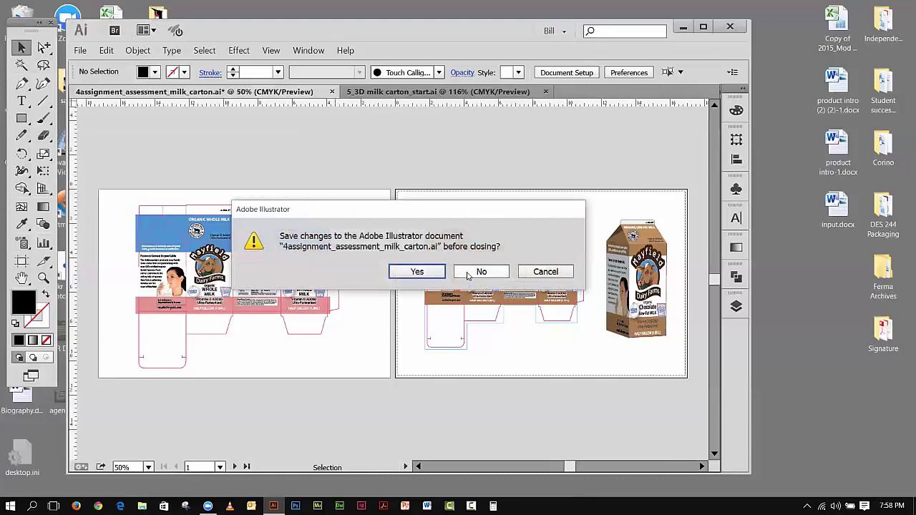
click(467, 274)
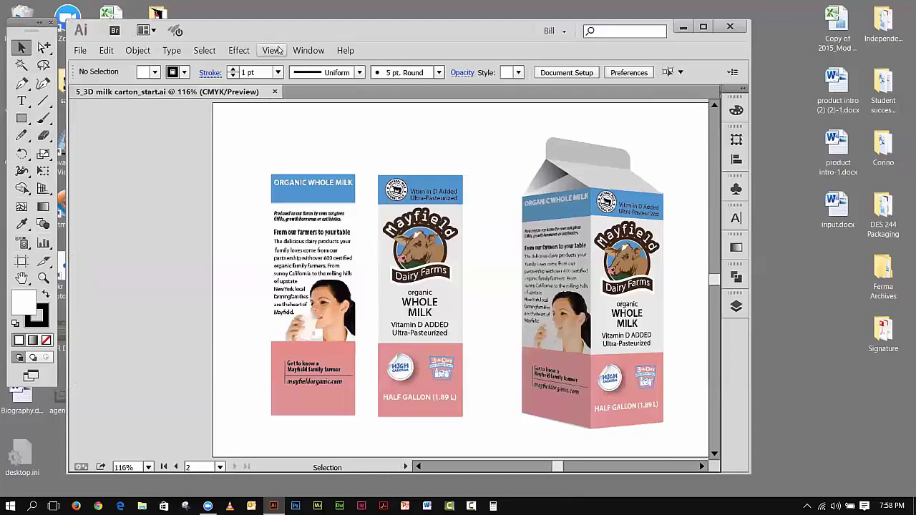
click(279, 50)
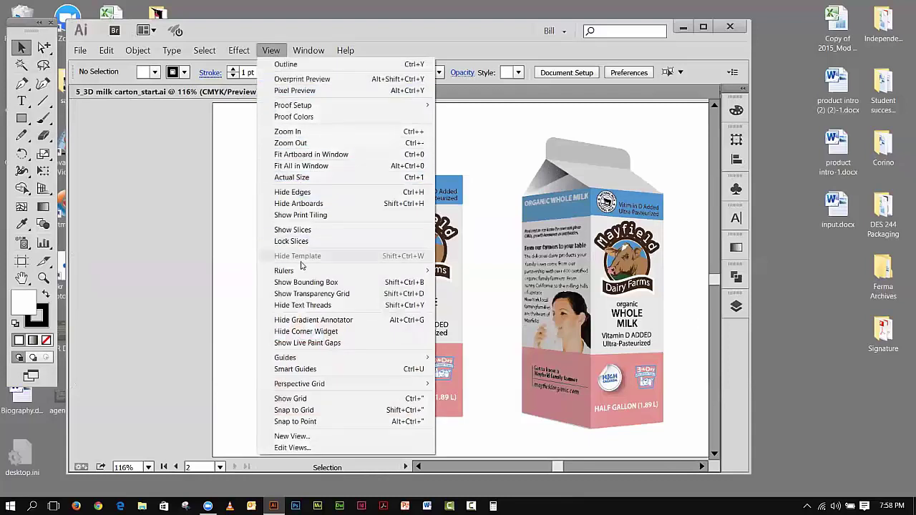
click(298, 167)
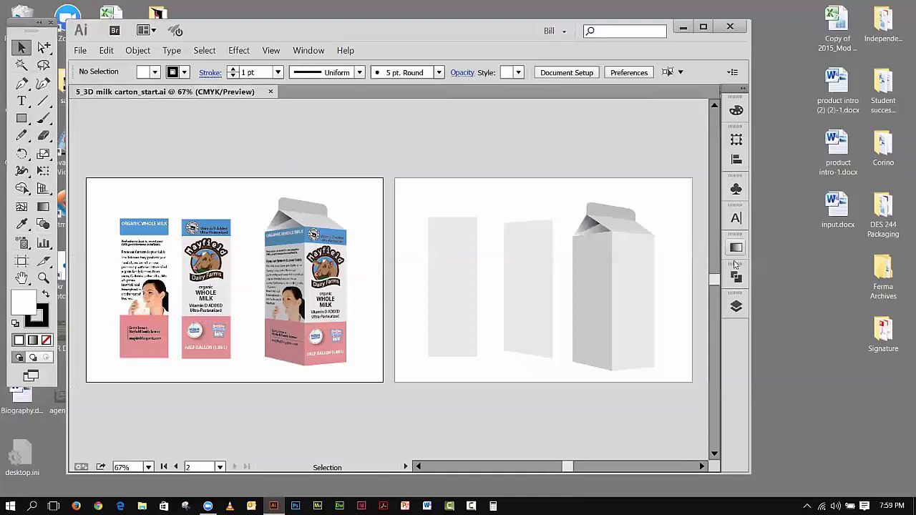
Step: Examine the front_panel symbol and its matching artwork on the first artboard, leaving the symbol list closed
click(736, 188)
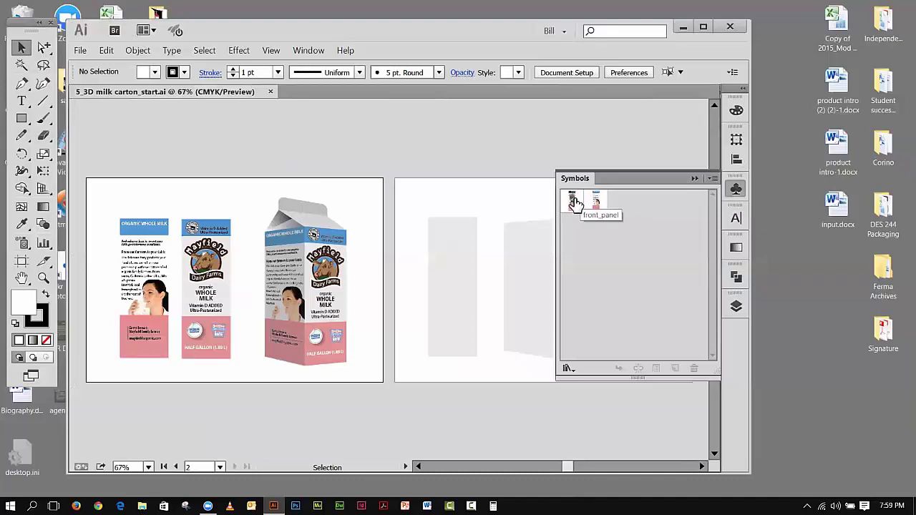
drag(576, 203, 222, 278)
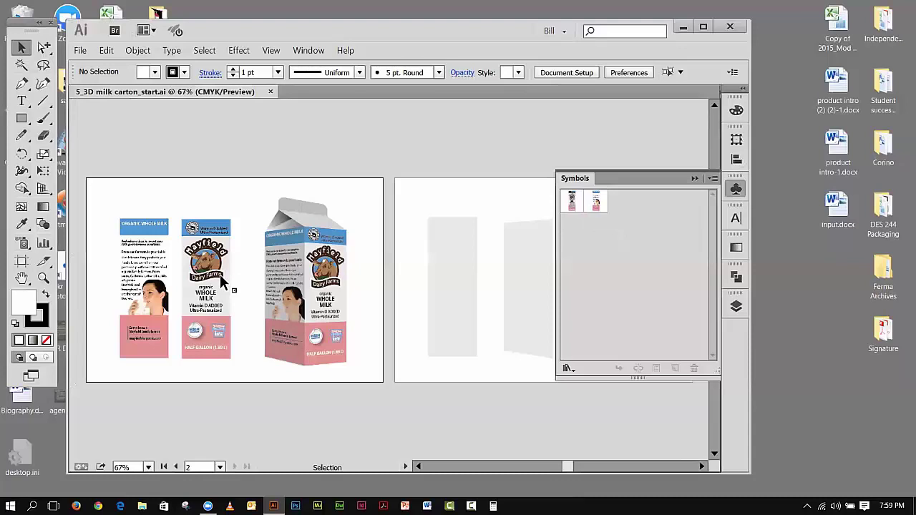
drag(221, 281, 222, 242)
click(694, 178)
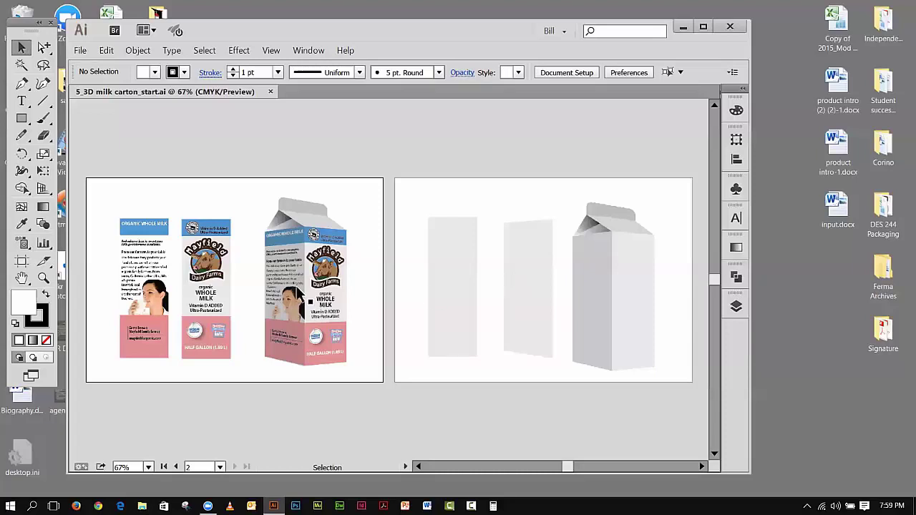
Step: Select the flat gray rectangle on the blank carton artboard, and move the slanted gray panel beside it above the artboard
click(409, 244)
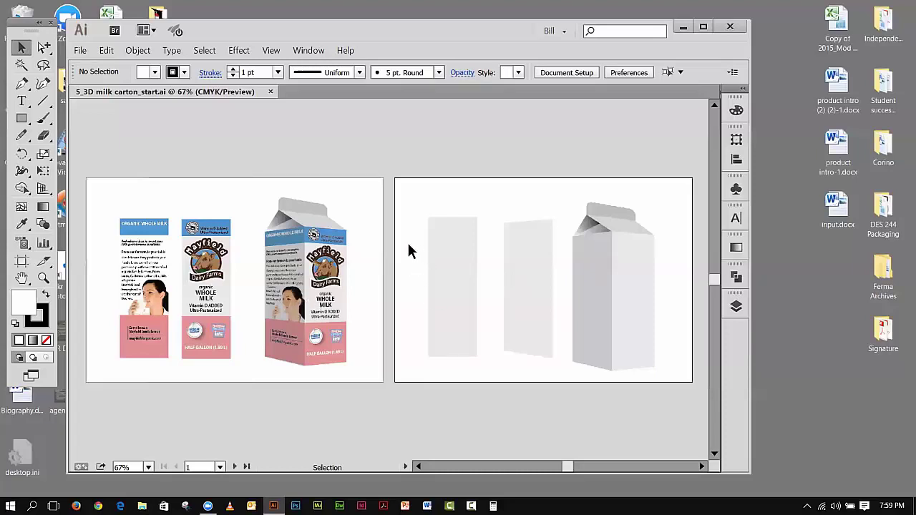
click(444, 252)
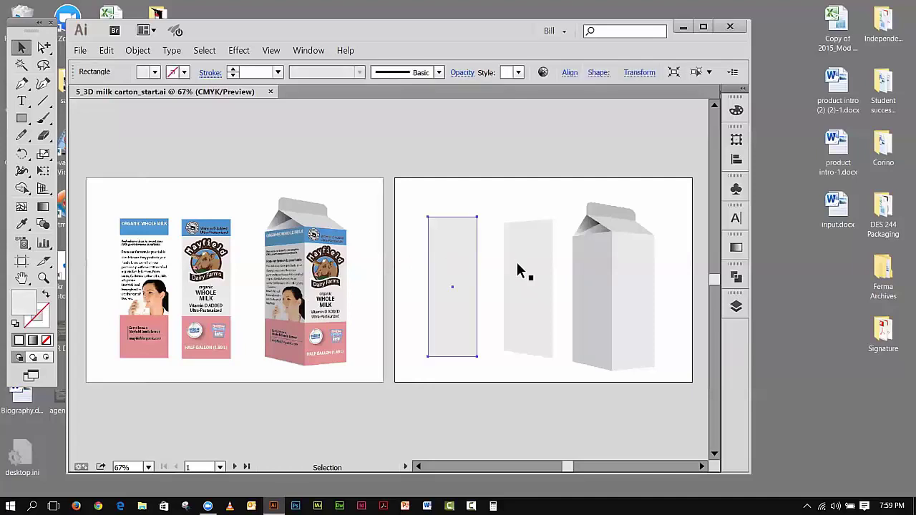
drag(518, 268, 542, 139)
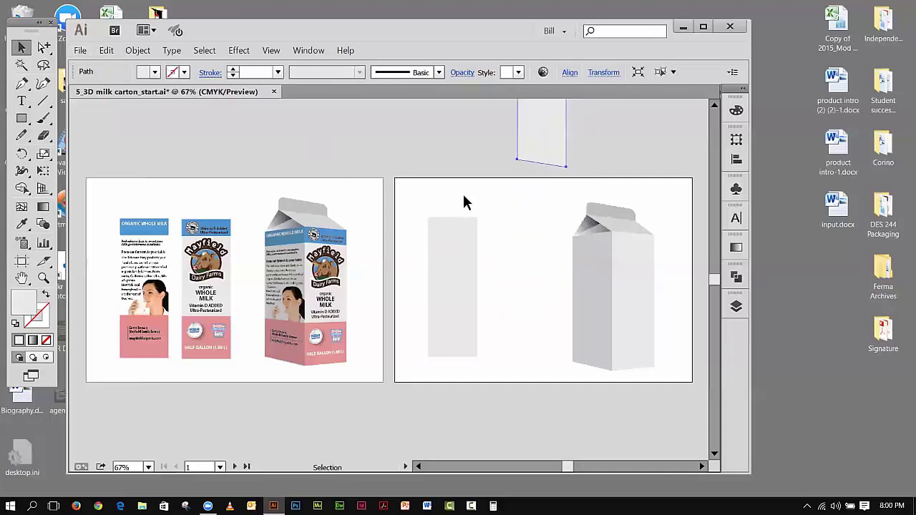
Step: Create a new Letter-size print document with one artboard, 612 by 792 pt, in CMYK
click(80, 50)
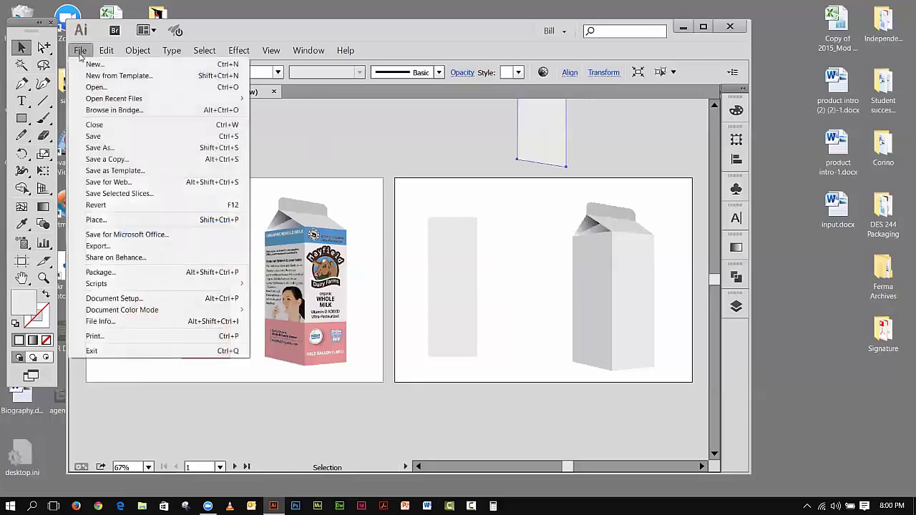
click(100, 65)
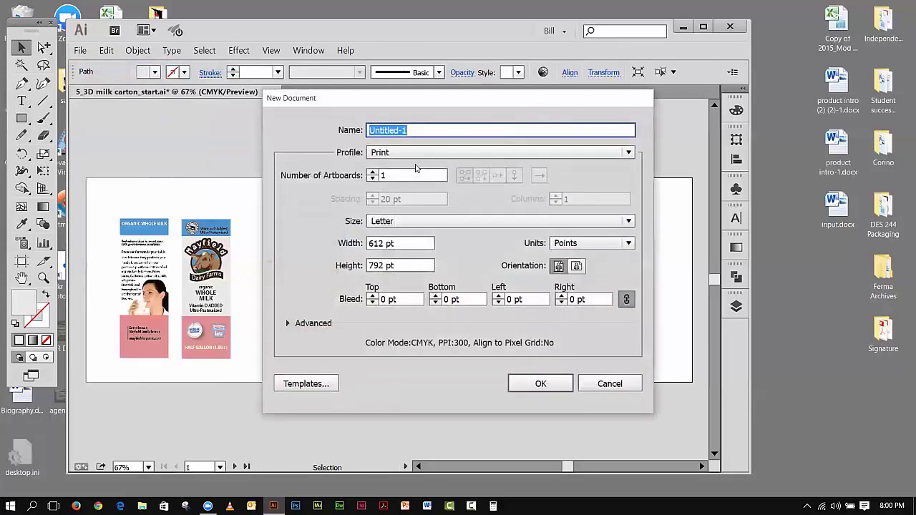
click(561, 387)
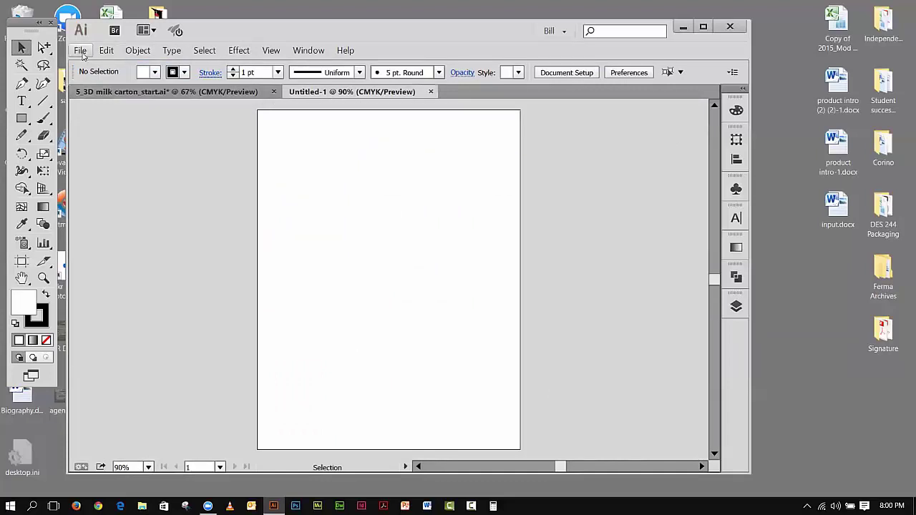
Step: Open milk-carton_blank.jpg from the Assignment folder
click(81, 50)
click(90, 88)
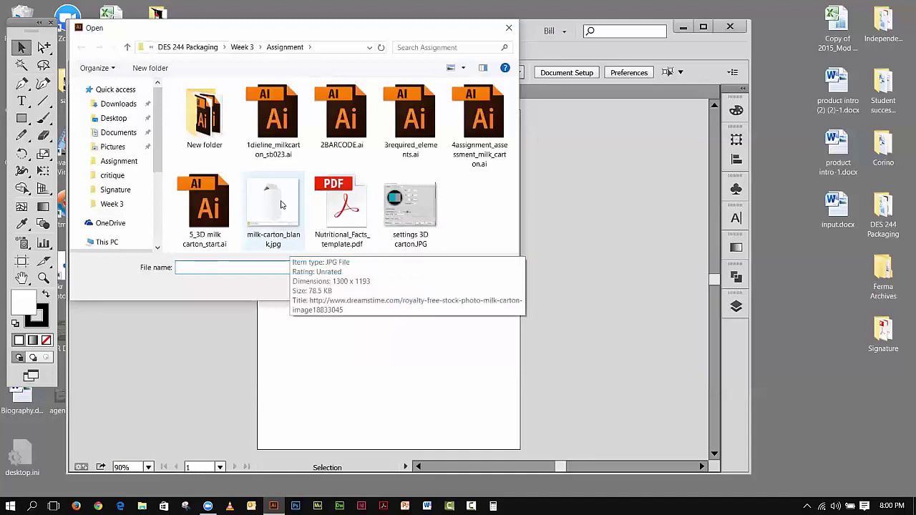
click(280, 205)
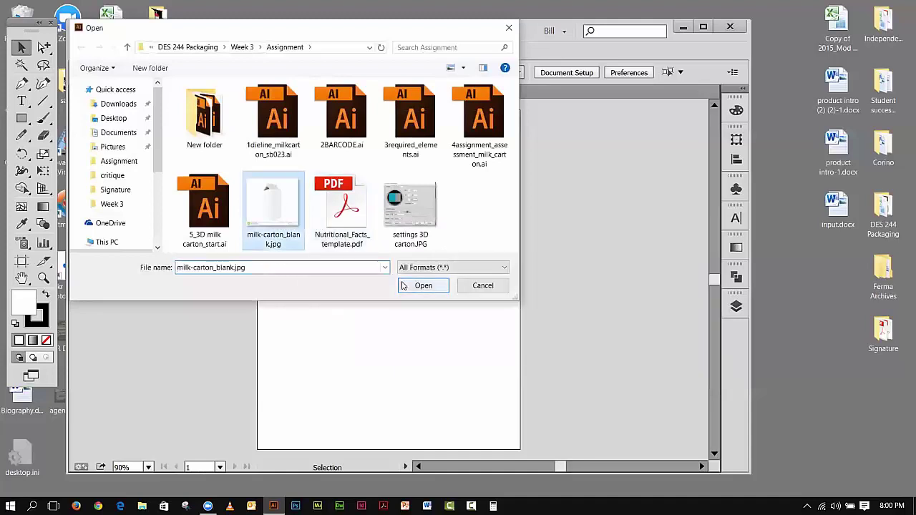
click(402, 287)
click(476, 328)
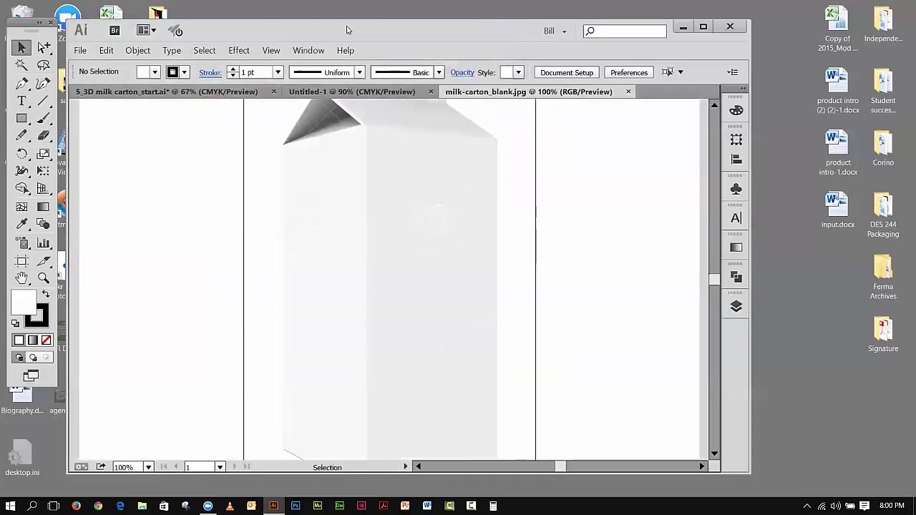
Step: View the blank carton image at 50%, and move it beside the artboard and back over it
click(272, 50)
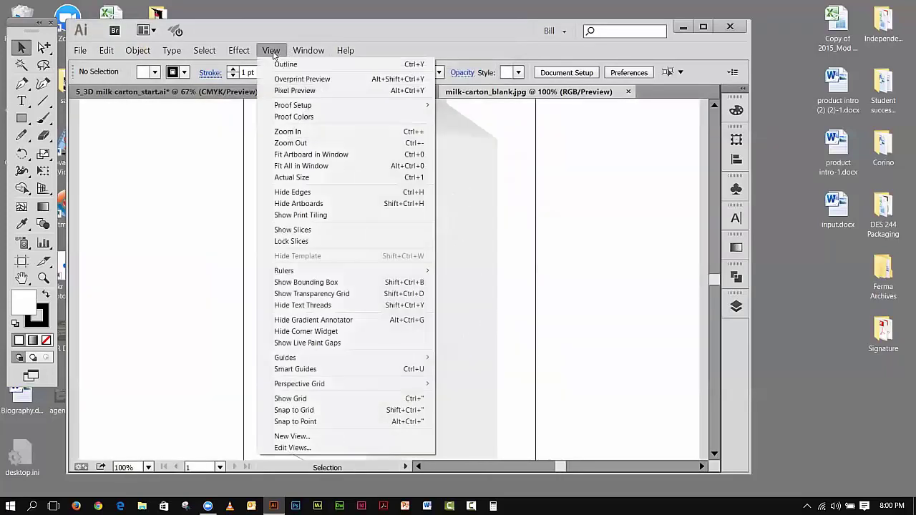
click(289, 143)
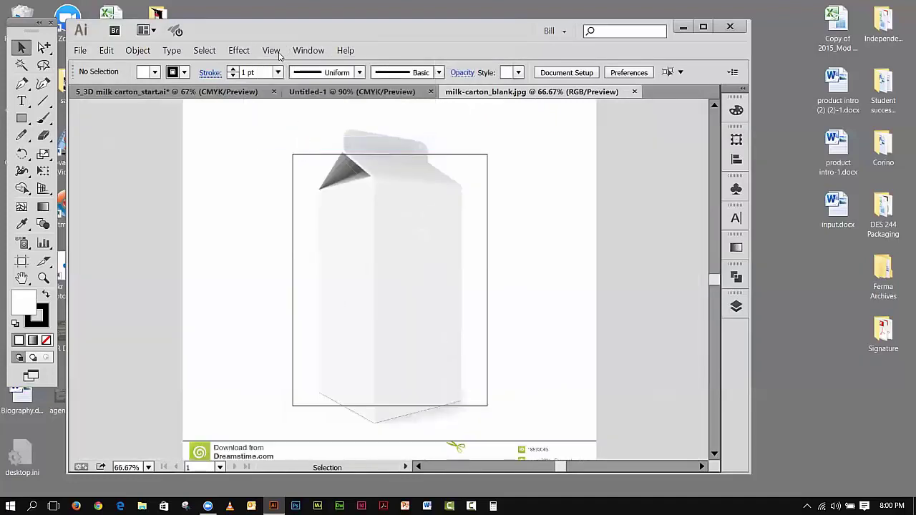
click(271, 50)
click(290, 142)
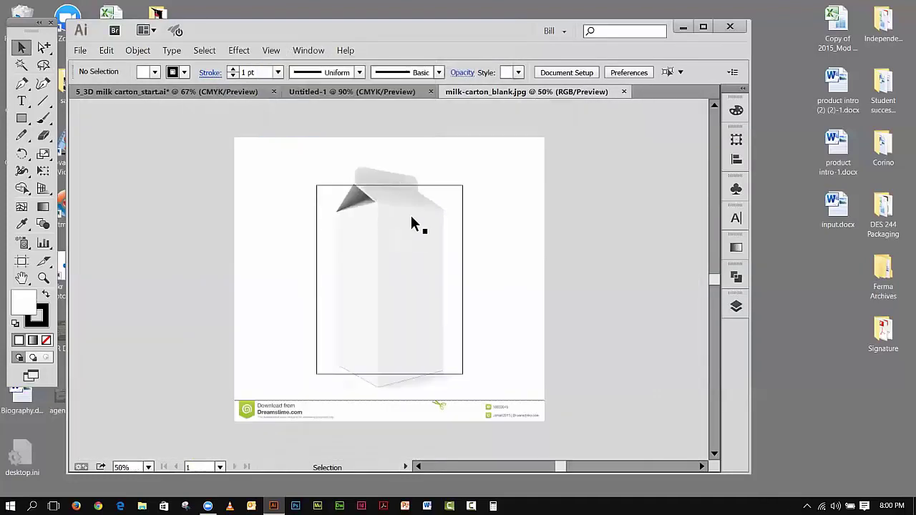
drag(476, 303, 570, 303)
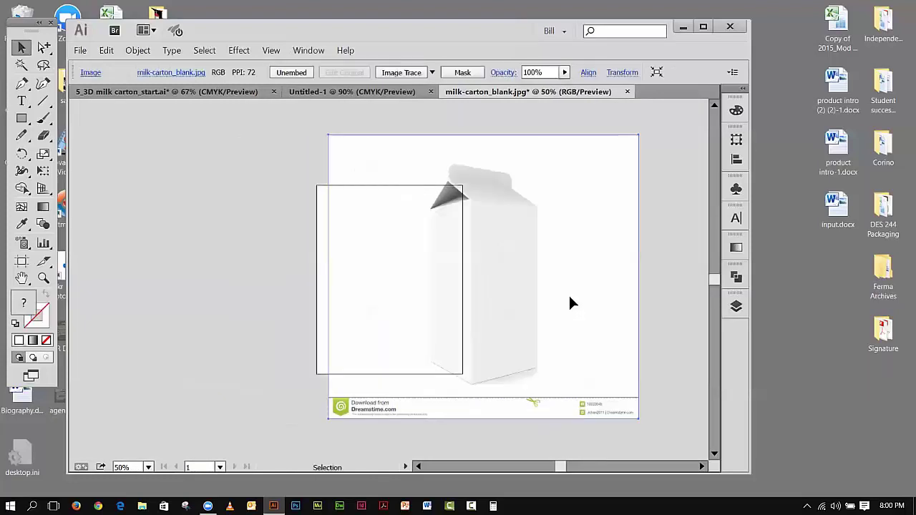
drag(507, 294, 598, 298)
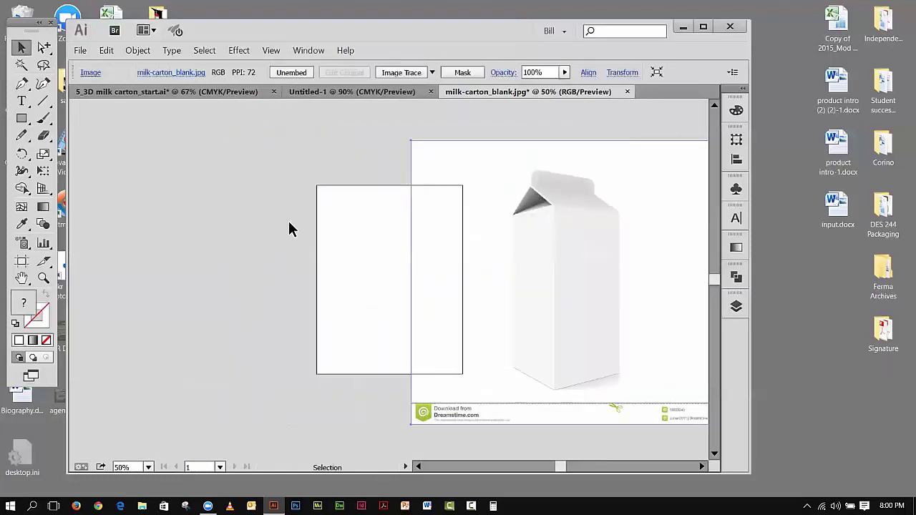
drag(556, 228, 400, 229)
drag(429, 260, 421, 253)
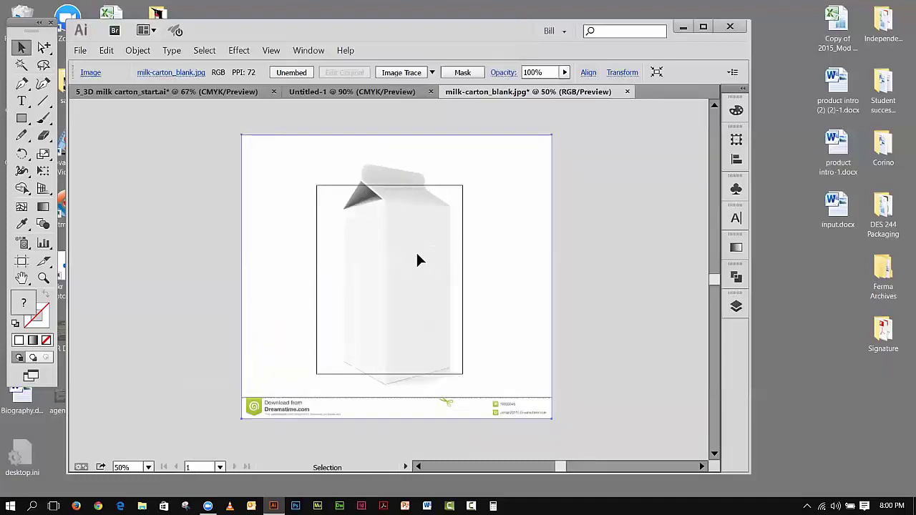
Step: Scale the blank carton image down proportionally with Free Transform to about the artboard's height, and reposition it over the artboard
click(43, 170)
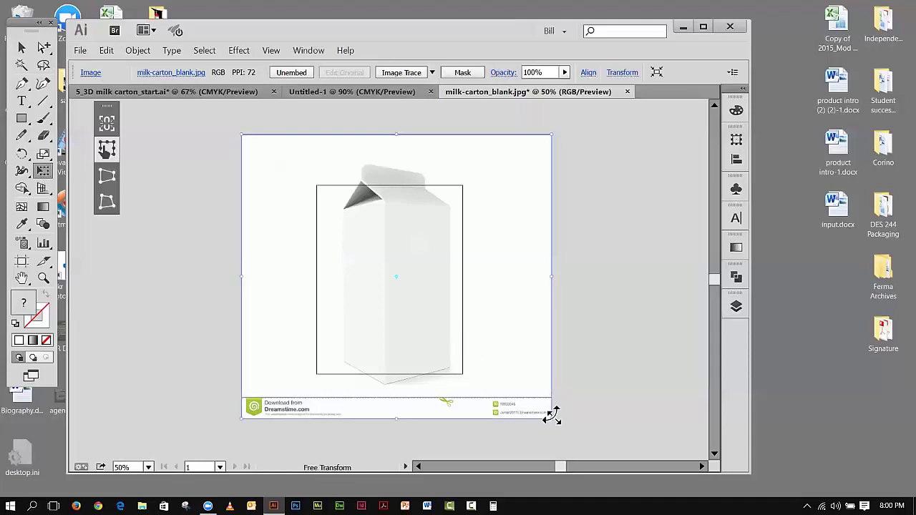
drag(548, 415, 485, 357)
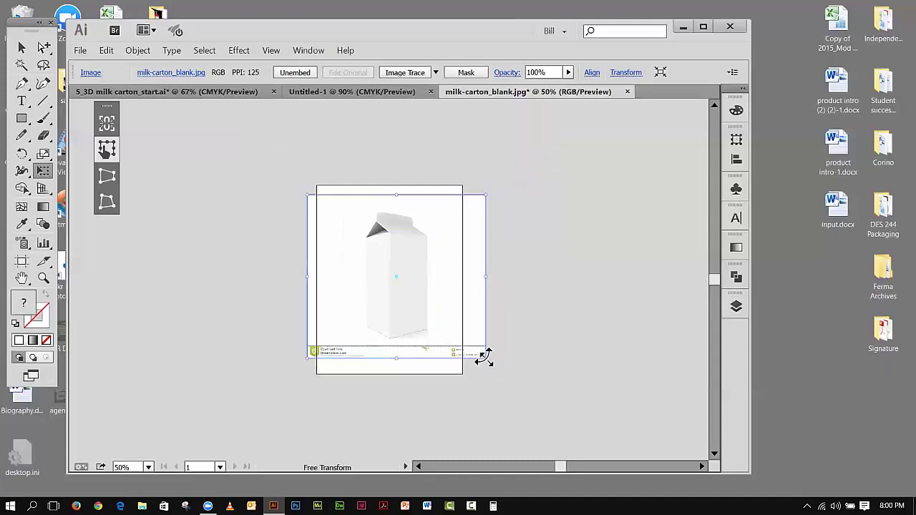
drag(486, 360, 493, 365)
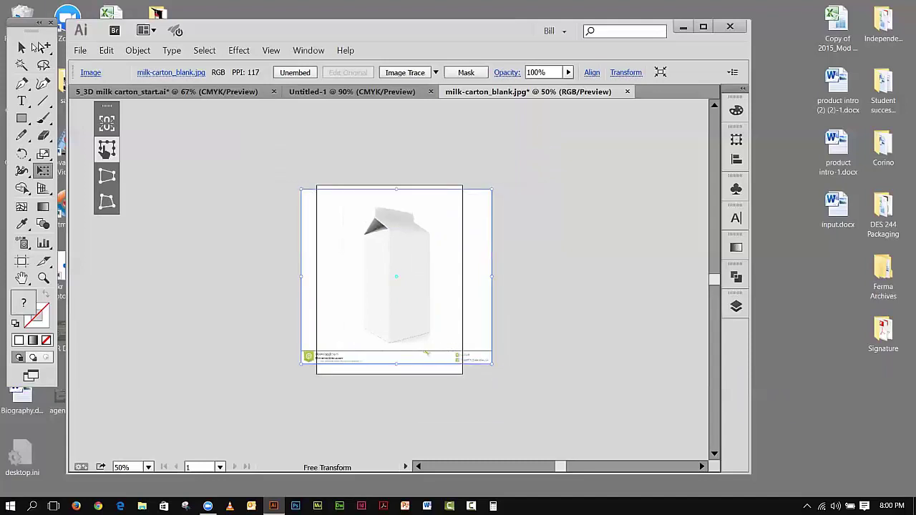
click(21, 47)
click(325, 183)
drag(375, 257, 415, 285)
click(570, 285)
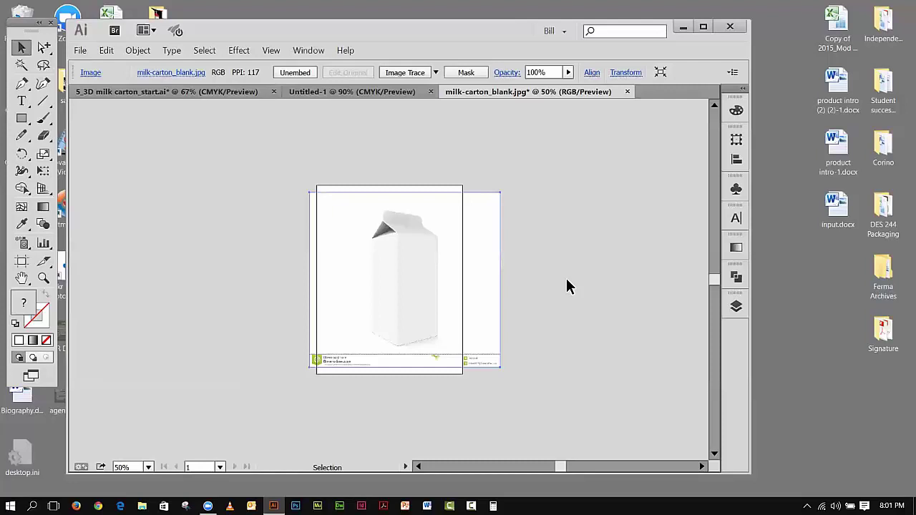
Step: Close the empty untitled document and return to 5_3D milk carton_start.ai
click(352, 93)
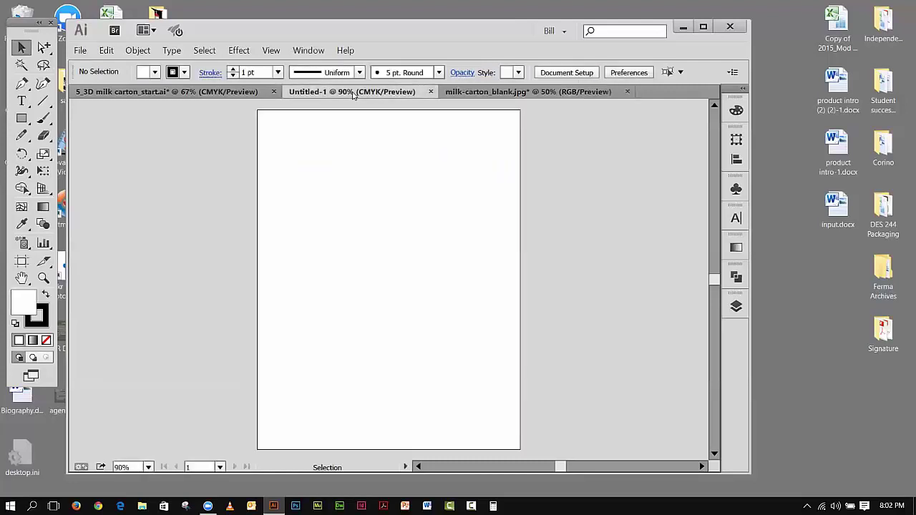
click(473, 97)
click(409, 96)
click(430, 92)
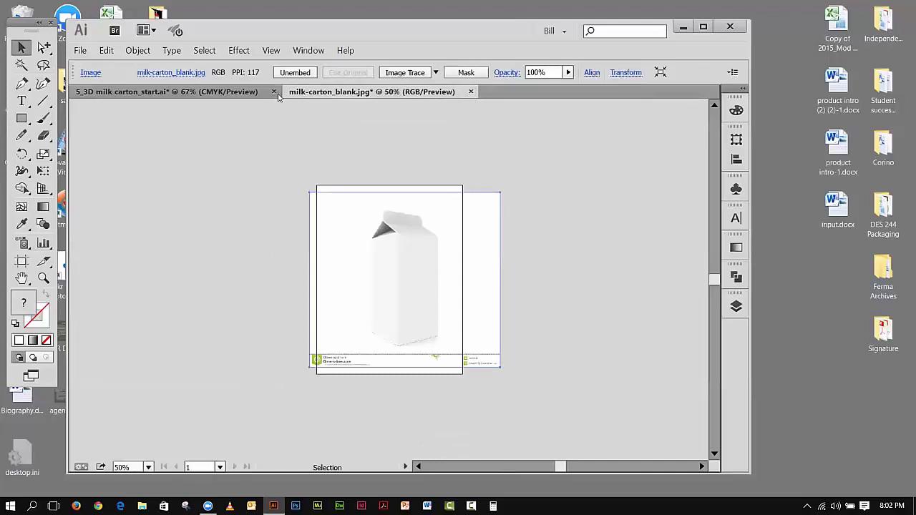
click(196, 94)
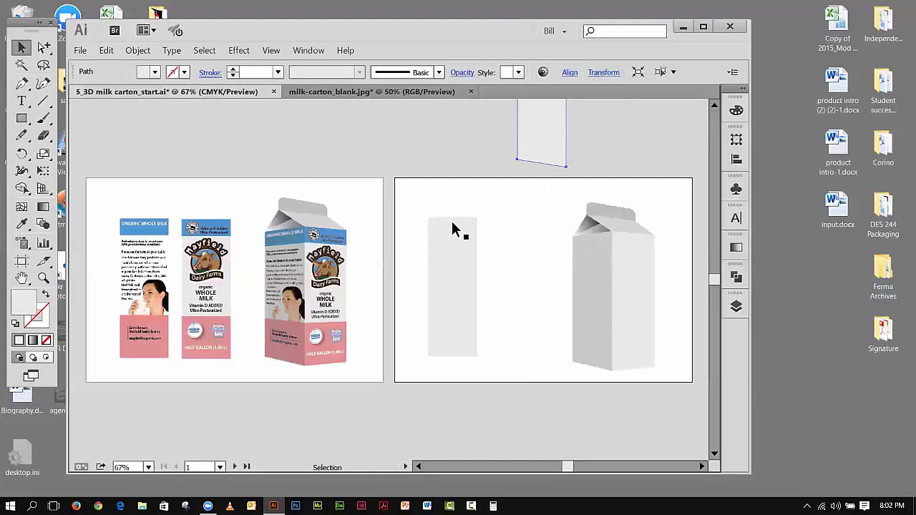
Step: Select the front face of the finished carton and hide its 3D Extrude & Bevel (Mapped) effect in its appearance settings
click(623, 303)
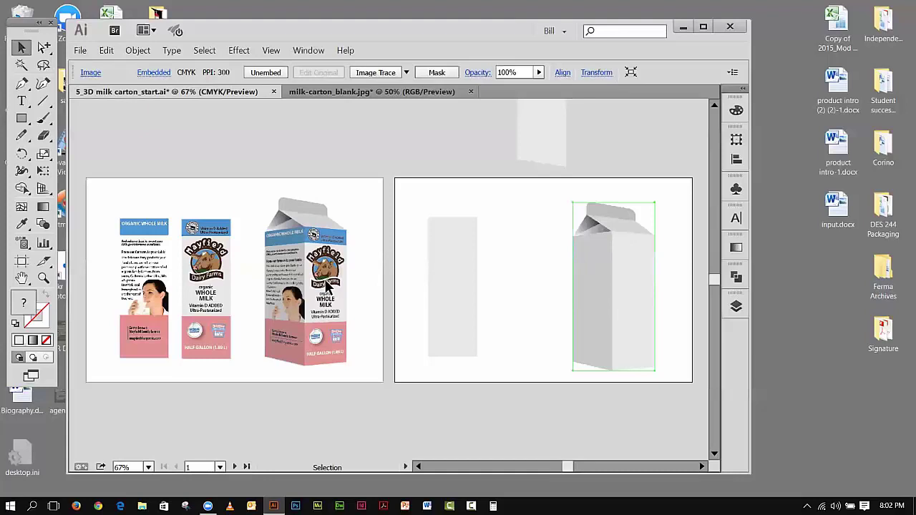
click(336, 295)
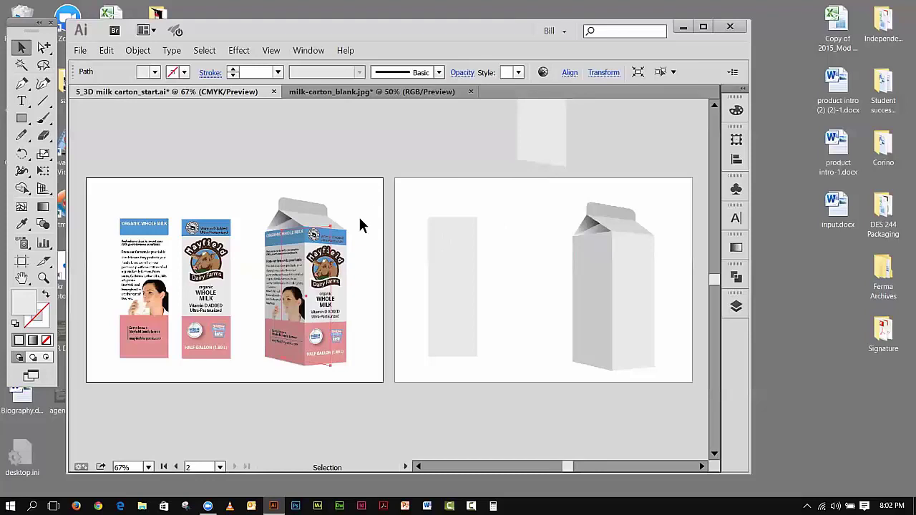
click(306, 51)
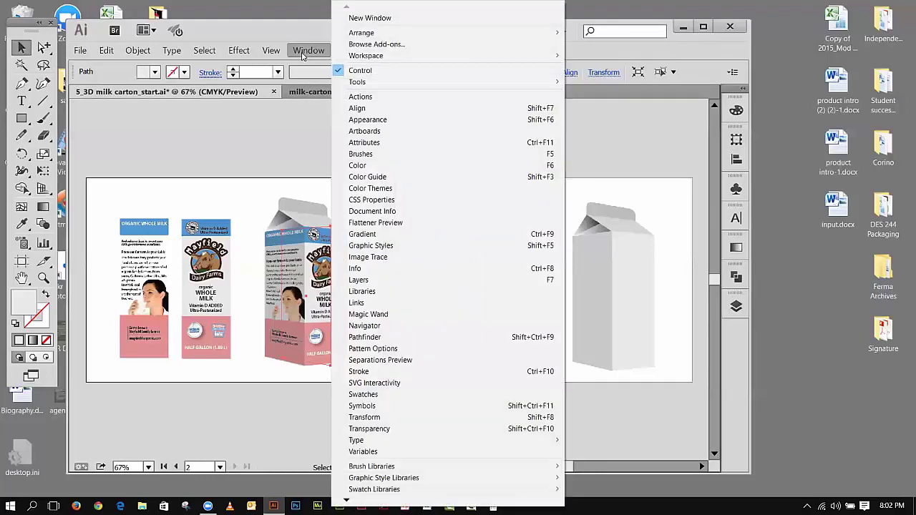
click(362, 120)
drag(626, 228, 627, 353)
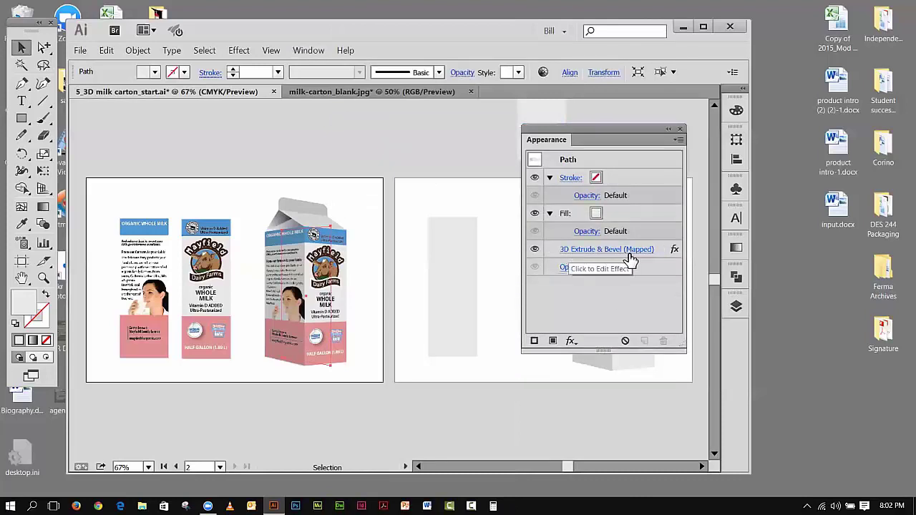
click(534, 249)
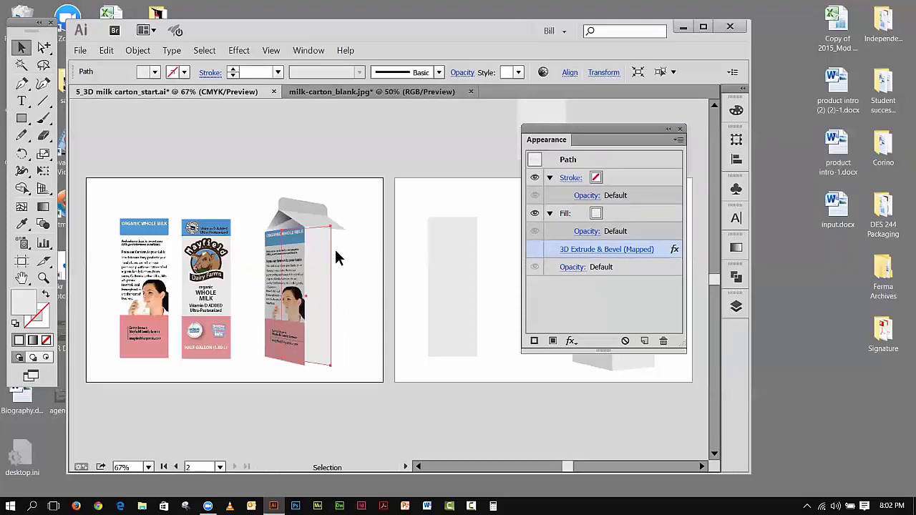
Step: Move the loose skewed grey panel down between the two artboards and back up over the blank carton artboard's upper edge
drag(534, 119, 399, 376)
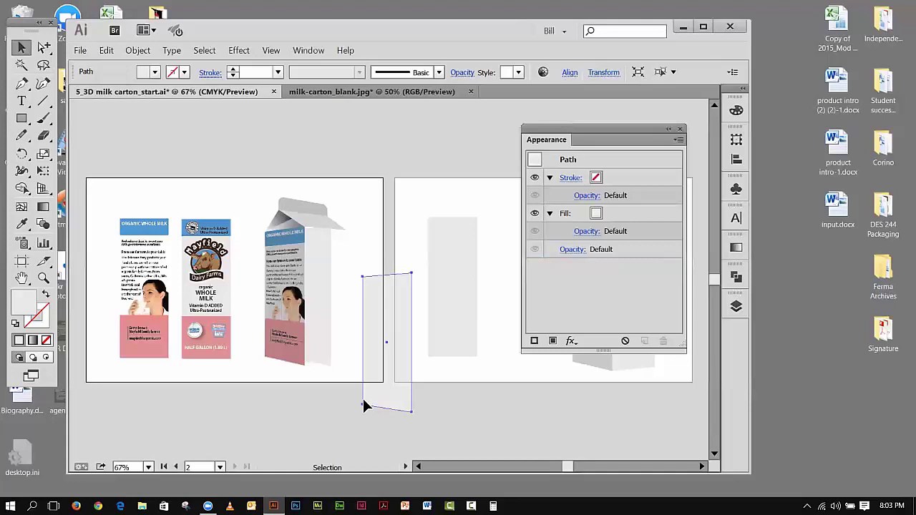
drag(442, 131, 450, 107)
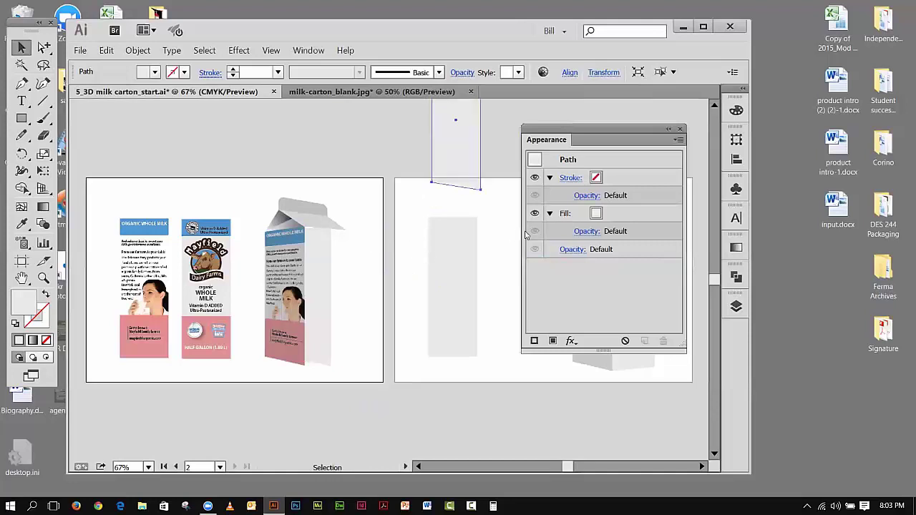
Step: Show the 3D Extrude & Bevel (Mapped) effect again on the finished carton's front face, and collapse the appearance settings
click(532, 231)
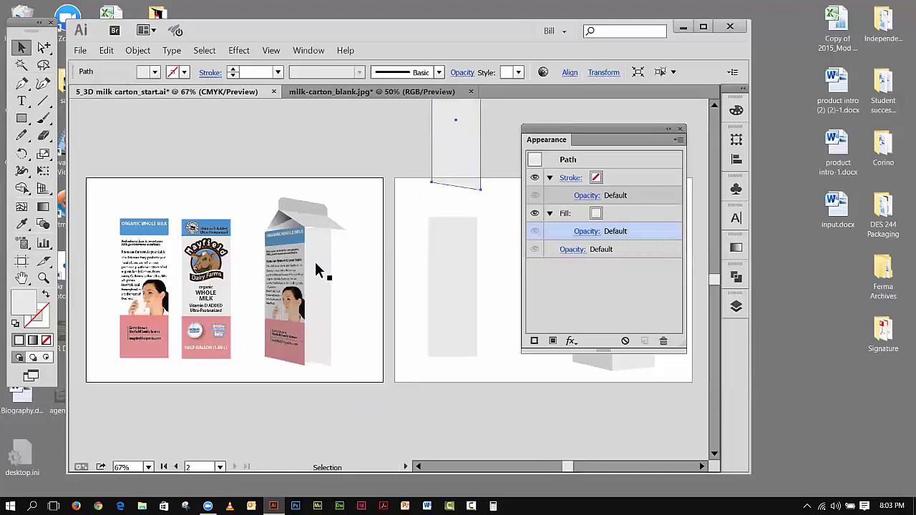
key(shift+ctrl+e)
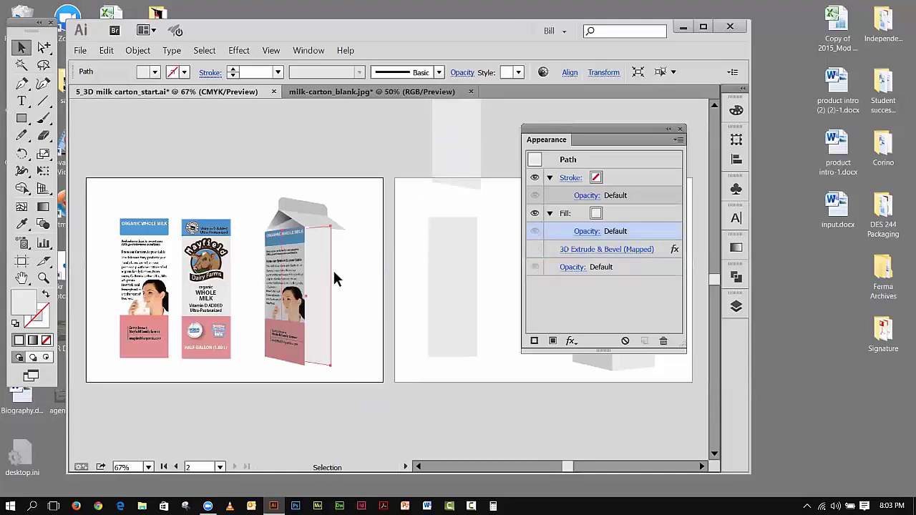
click(539, 250)
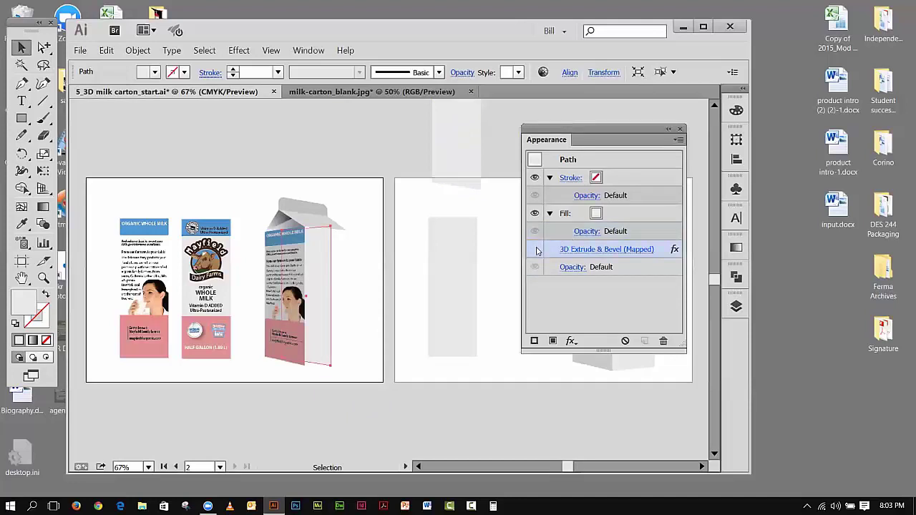
click(298, 165)
click(667, 131)
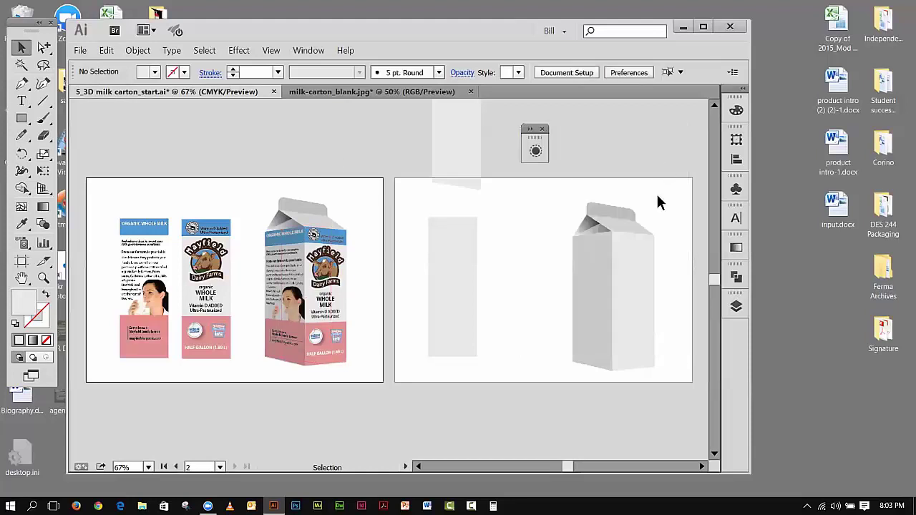
Step: Move the blank carton image partly off the upper edge of its artboard, and place it back on the artboard
click(626, 271)
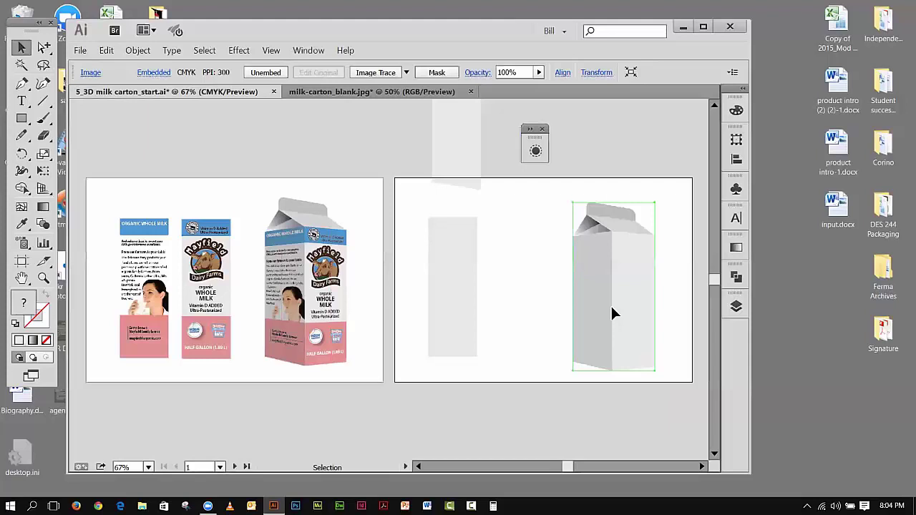
drag(632, 297, 653, 208)
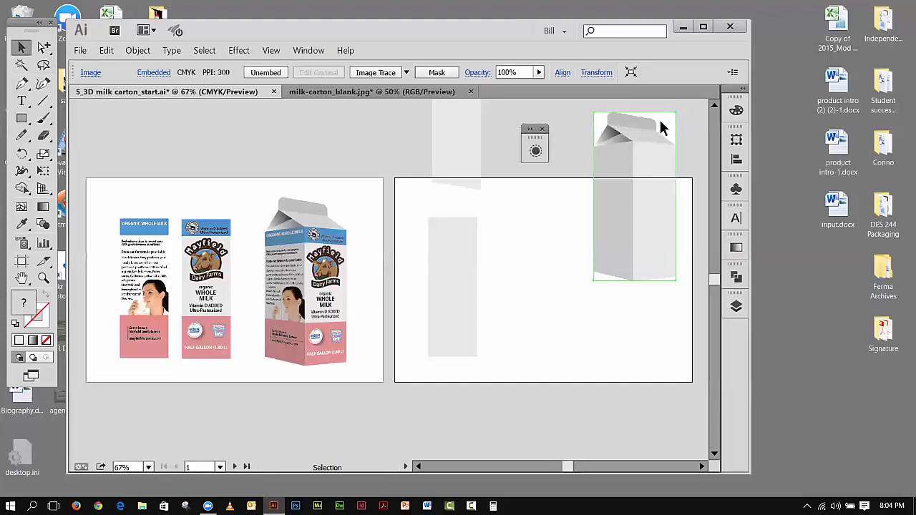
drag(661, 122, 647, 123)
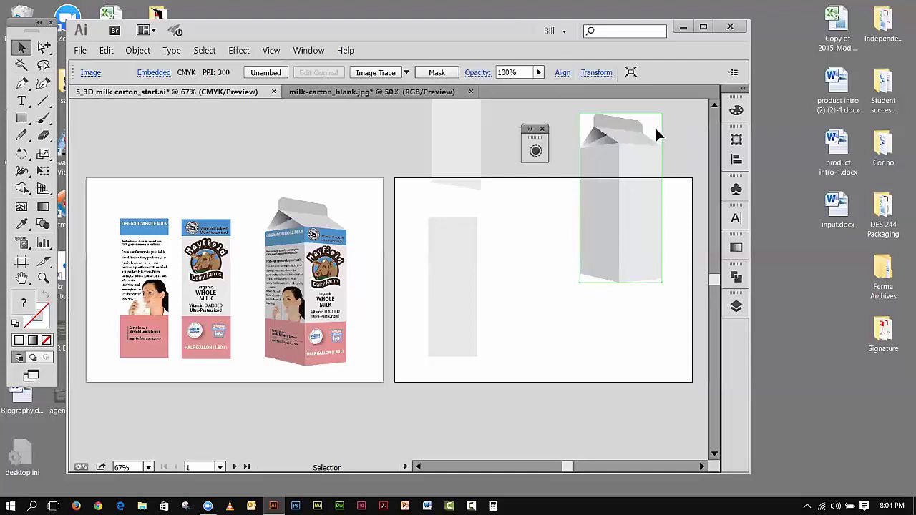
drag(632, 133, 612, 222)
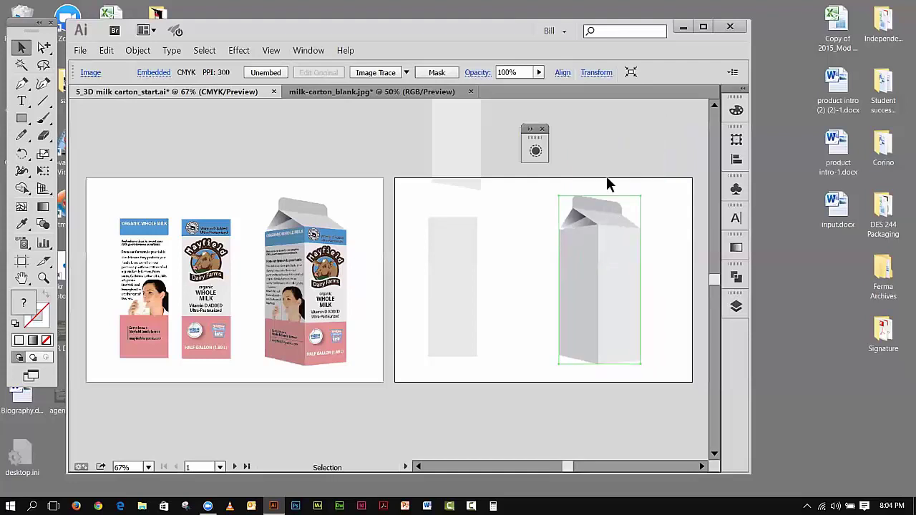
click(603, 146)
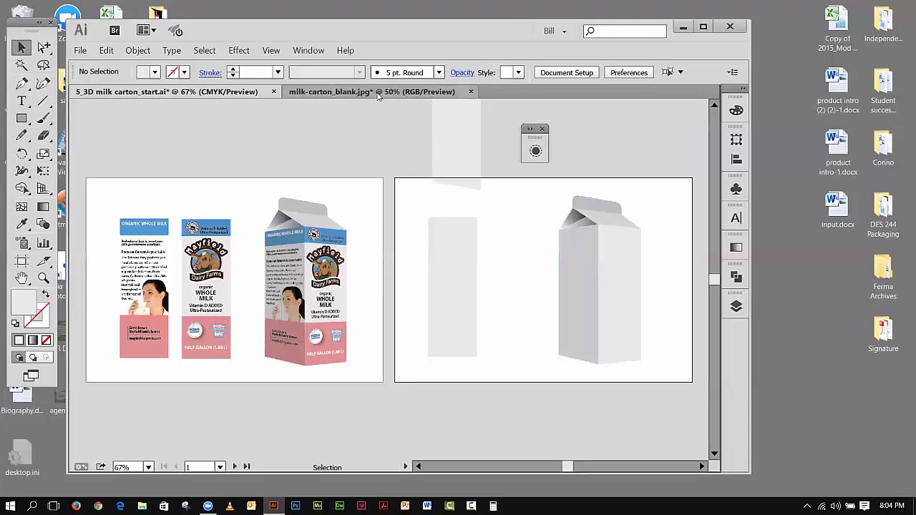
Step: View the milk-carton_blank.jpg document and return to 5_3D milk carton_start.ai
click(377, 93)
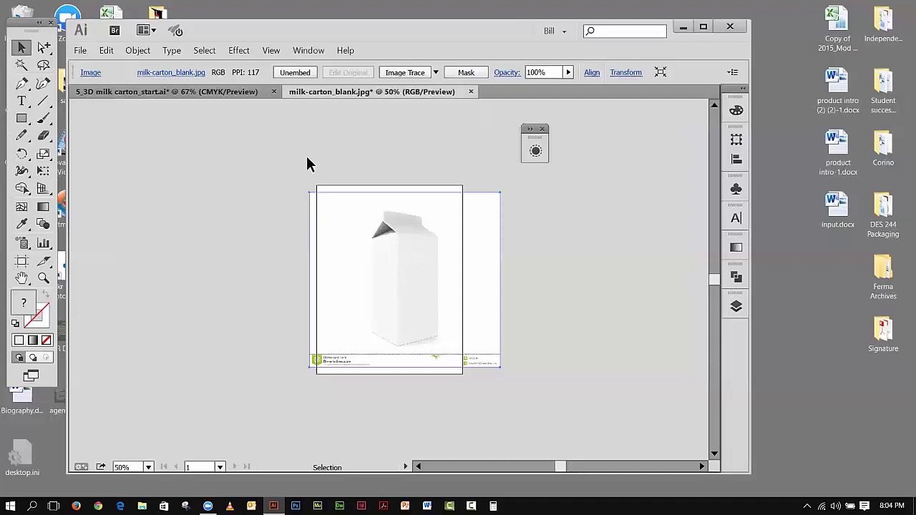
click(227, 95)
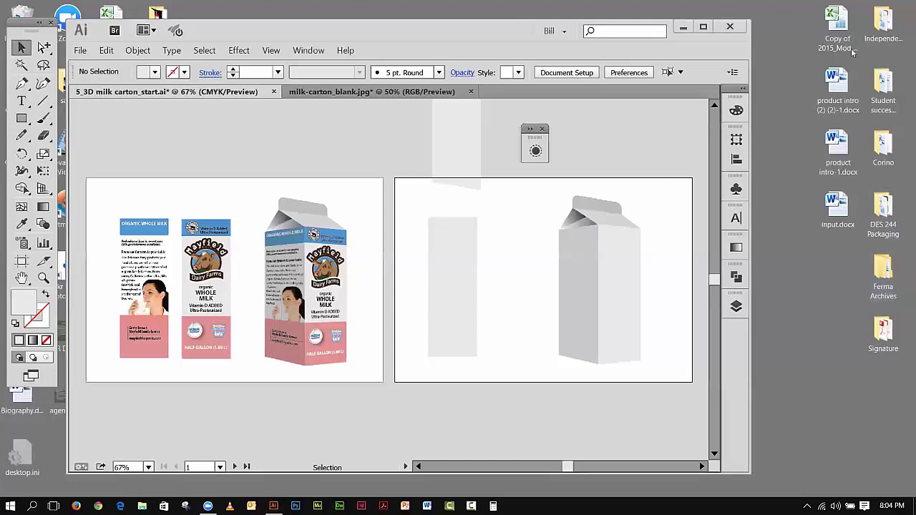
Step: View the settings 3D carton JPG from the DES 244 Packaging, Week 3, Assignment folder for the extrude settings, and put the folder away
double_click(882, 207)
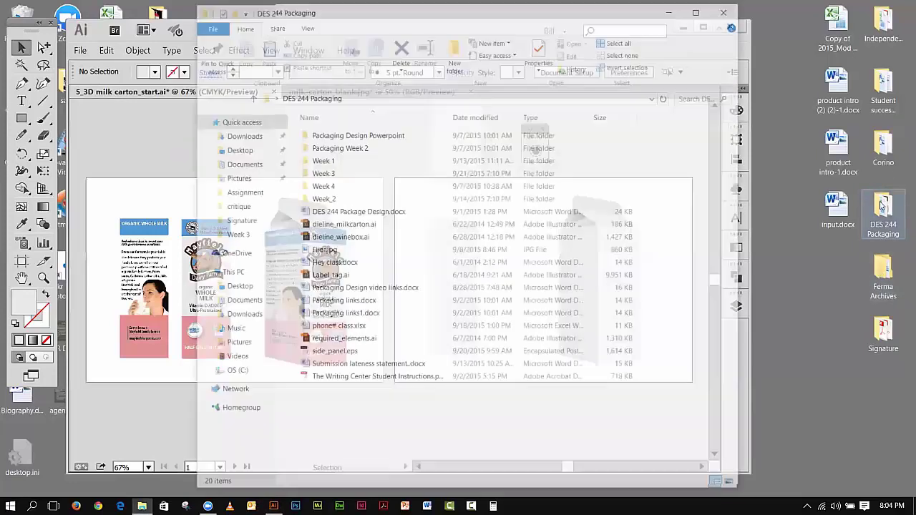
double_click(322, 173)
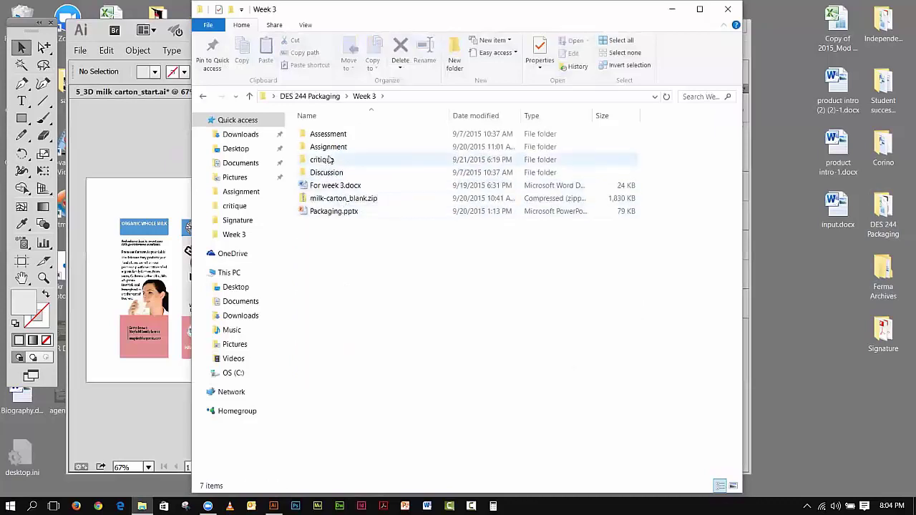
double_click(327, 148)
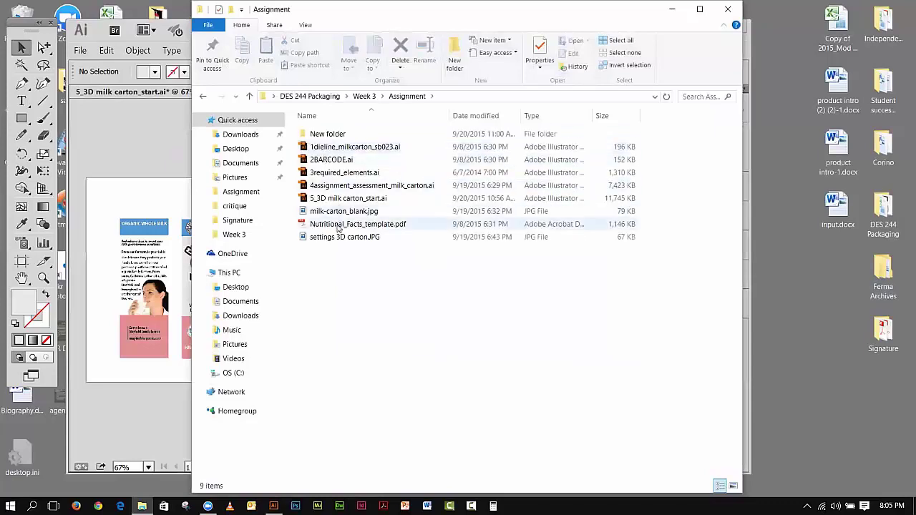
double_click(341, 237)
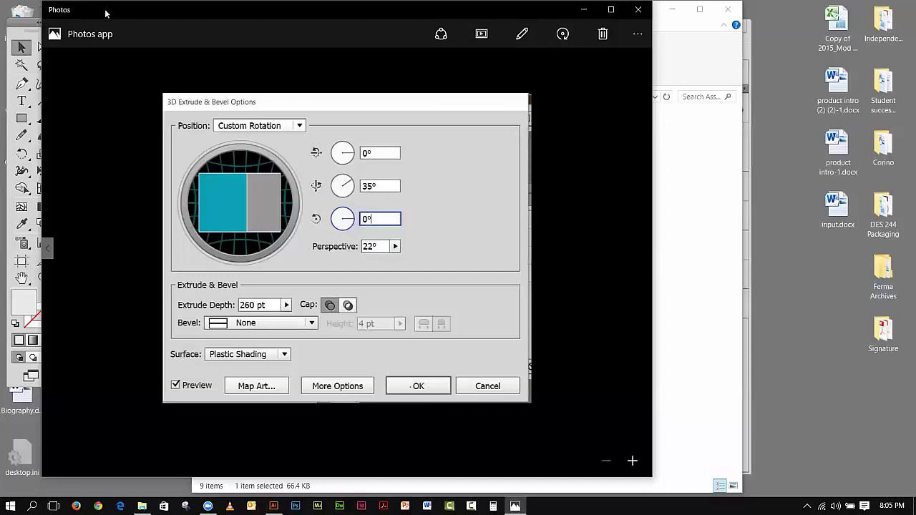
drag(105, 12, 172, 28)
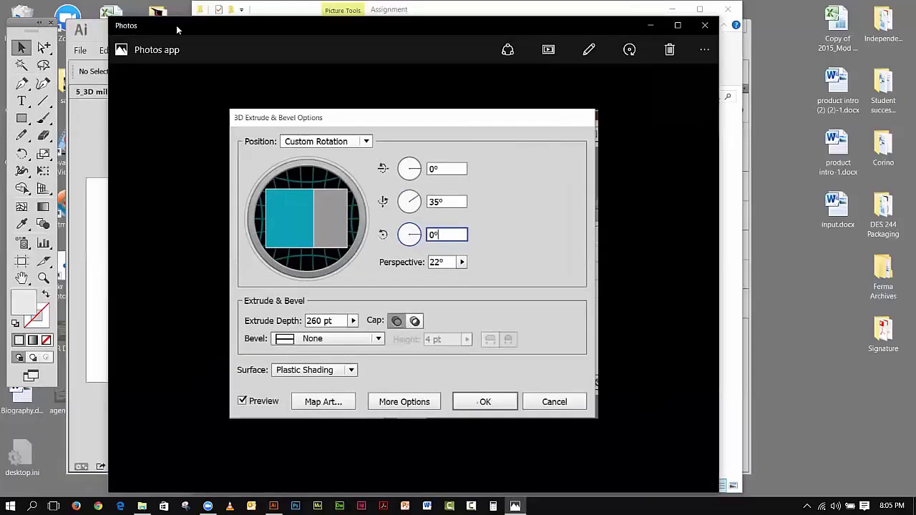
click(705, 25)
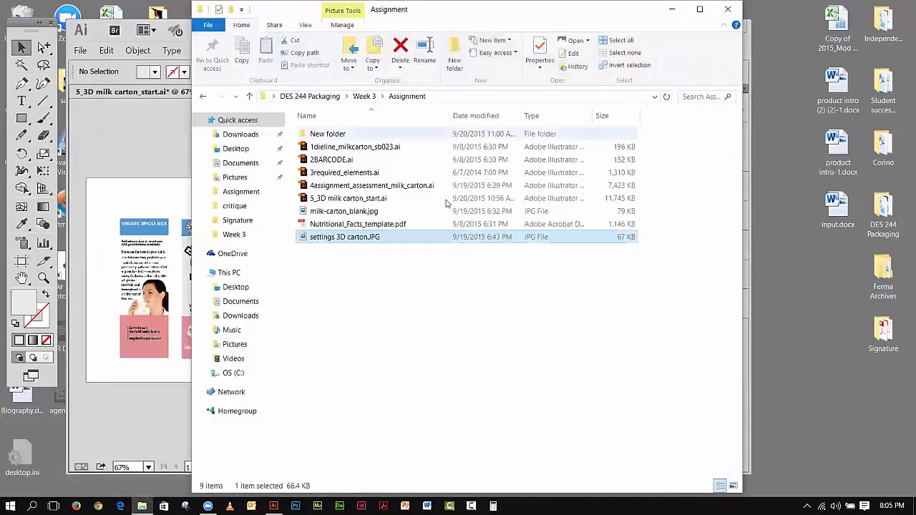
click(676, 10)
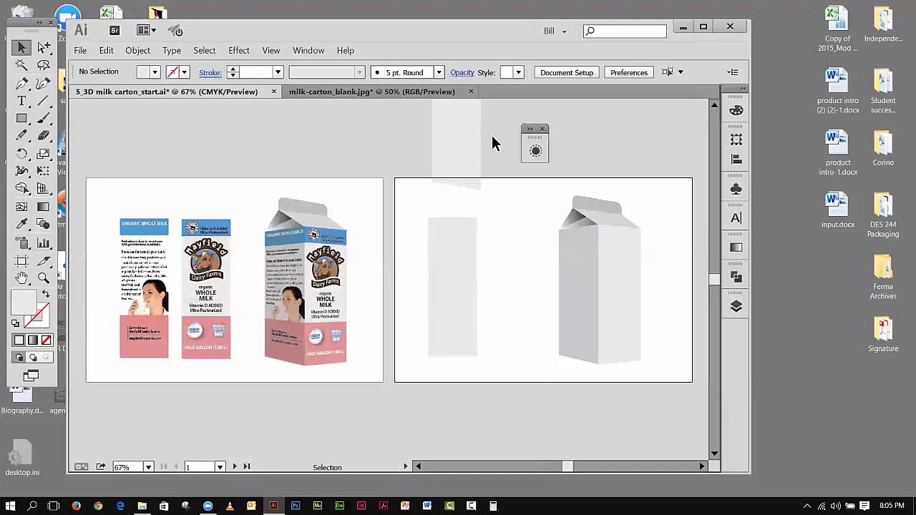
Step: Move the loose skewed panel above the blank carton, and shift the blank carton image slightly lower on its artboard
drag(470, 143, 650, 127)
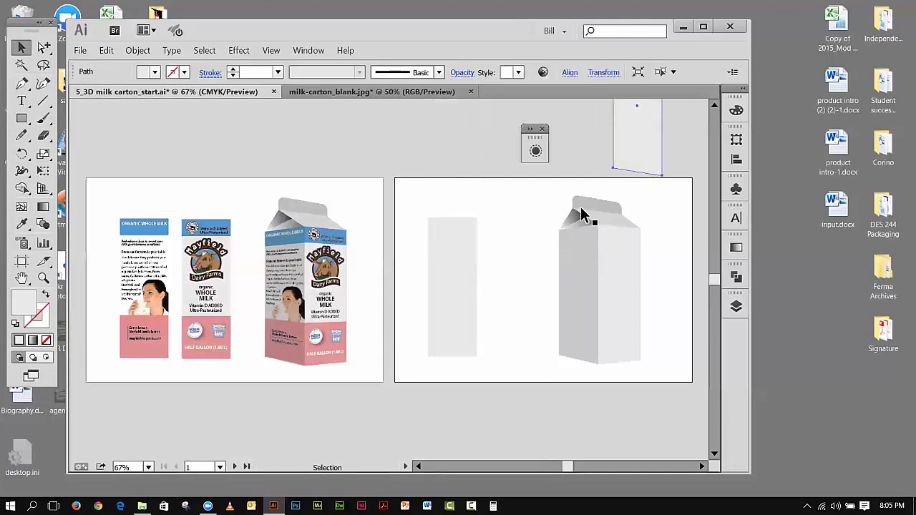
drag(589, 262, 601, 272)
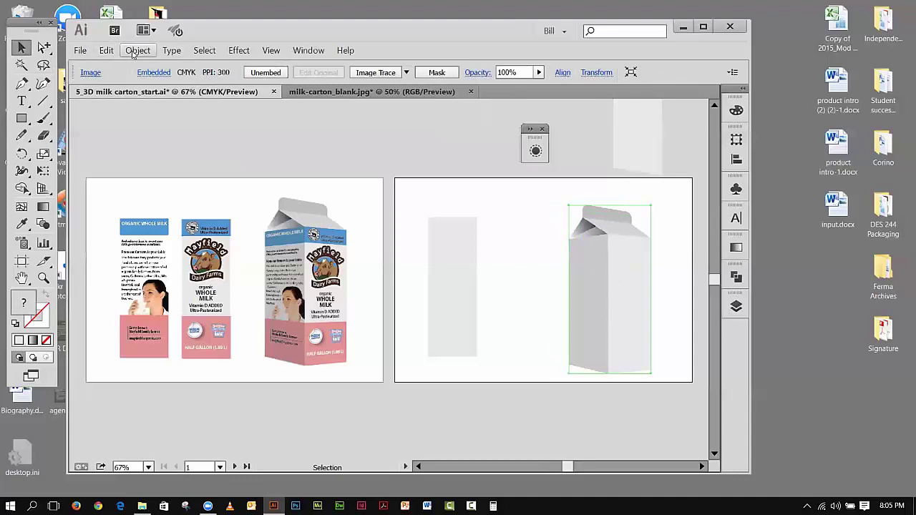
Step: Lock the blank carton image and test the lock by trying to select it
click(134, 52)
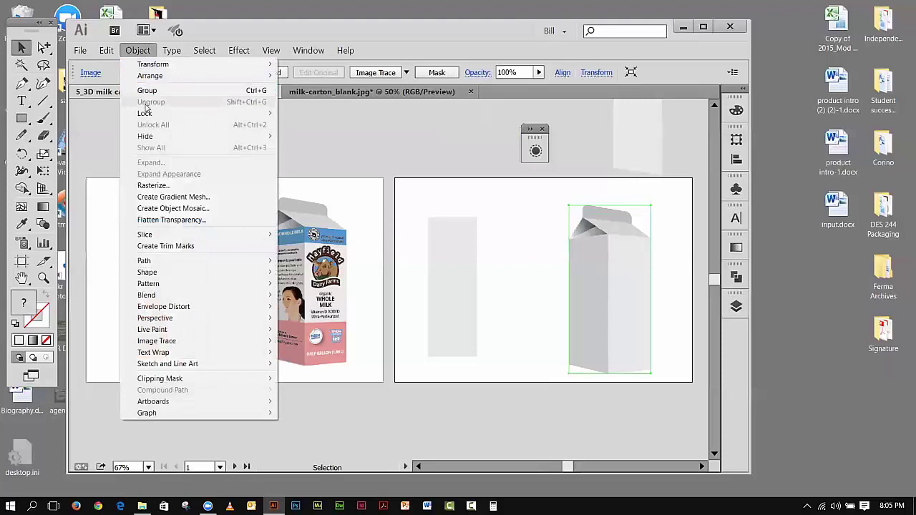
mouse_move(212, 113)
click(294, 114)
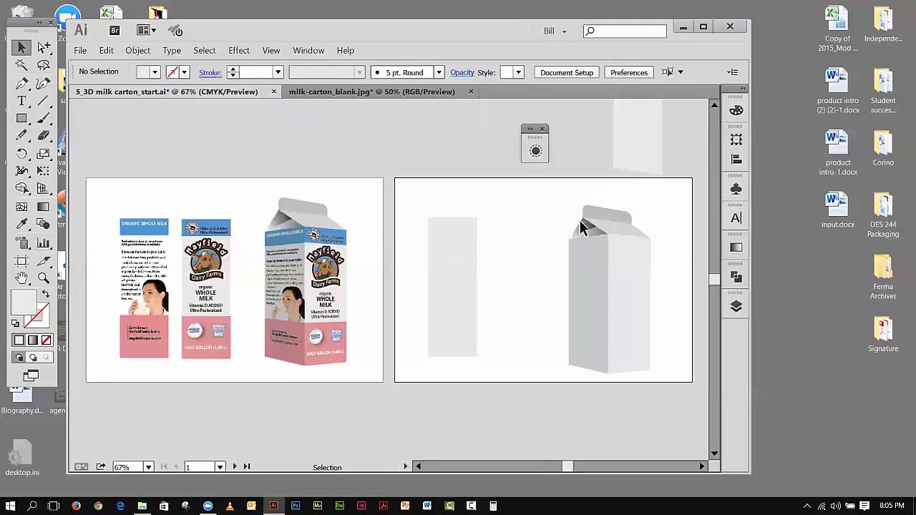
drag(546, 194, 630, 286)
drag(556, 217, 668, 319)
Step: Move the grey panel closer to the blank carton and change its fill to the lighter grey EDEDED
drag(469, 261, 503, 270)
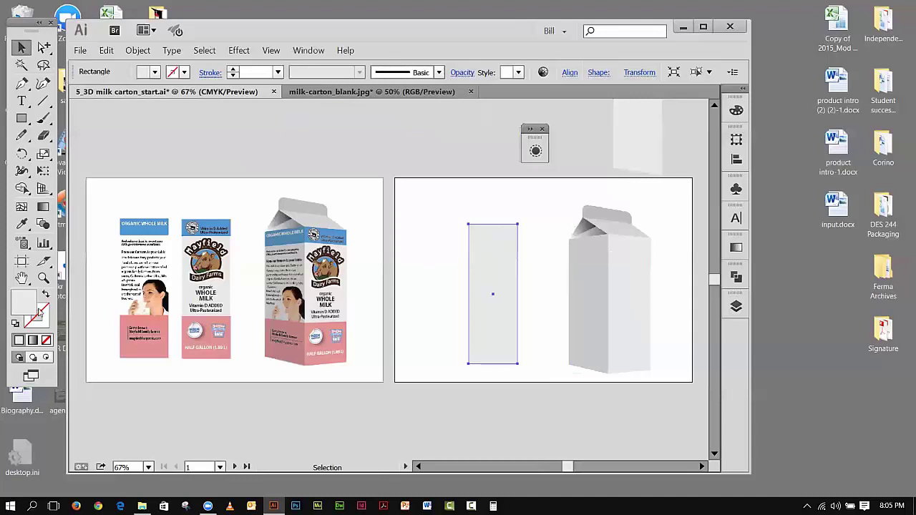
double_click(23, 301)
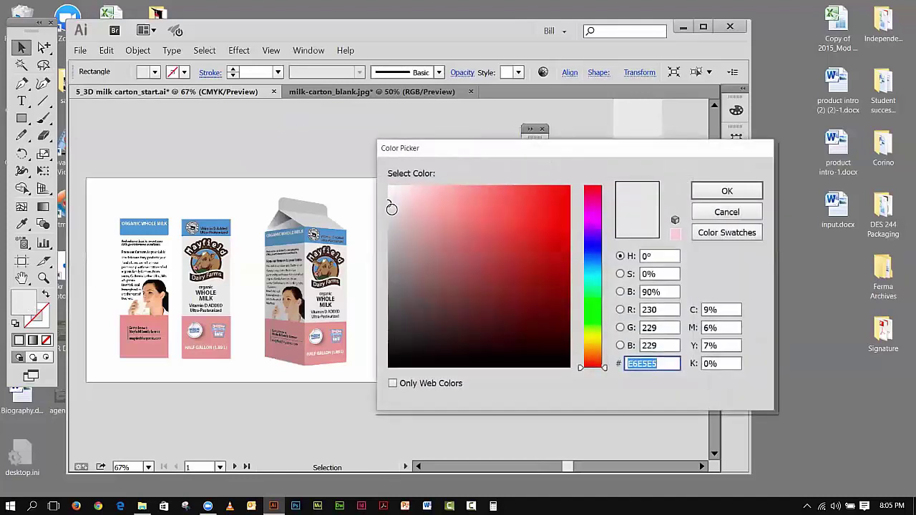
click(386, 202)
drag(386, 201, 382, 193)
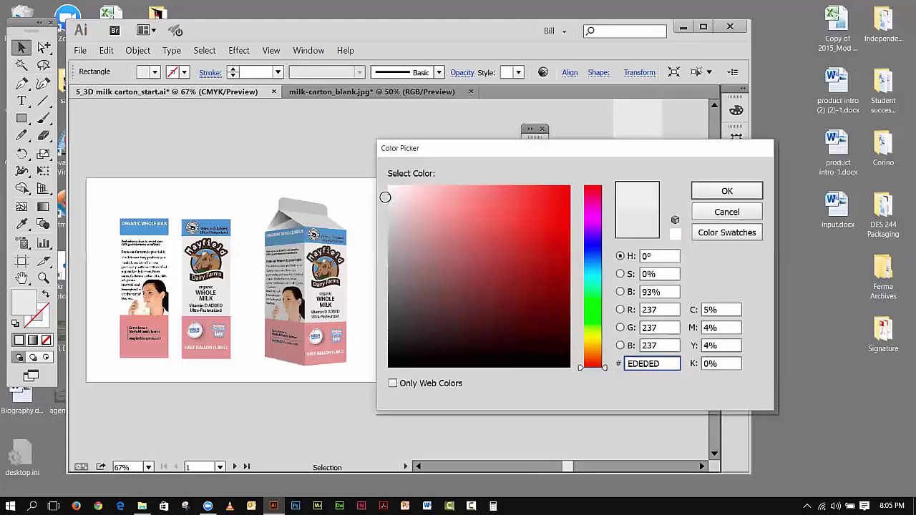
click(727, 191)
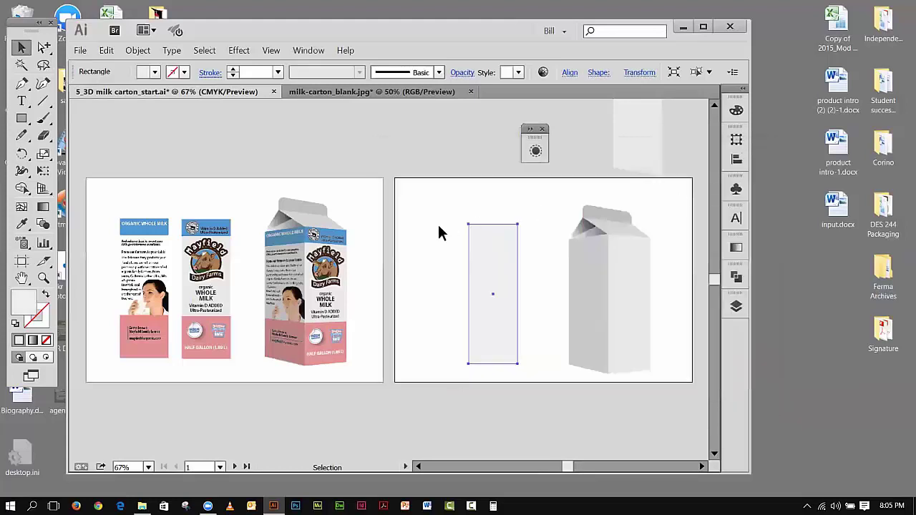
click(458, 250)
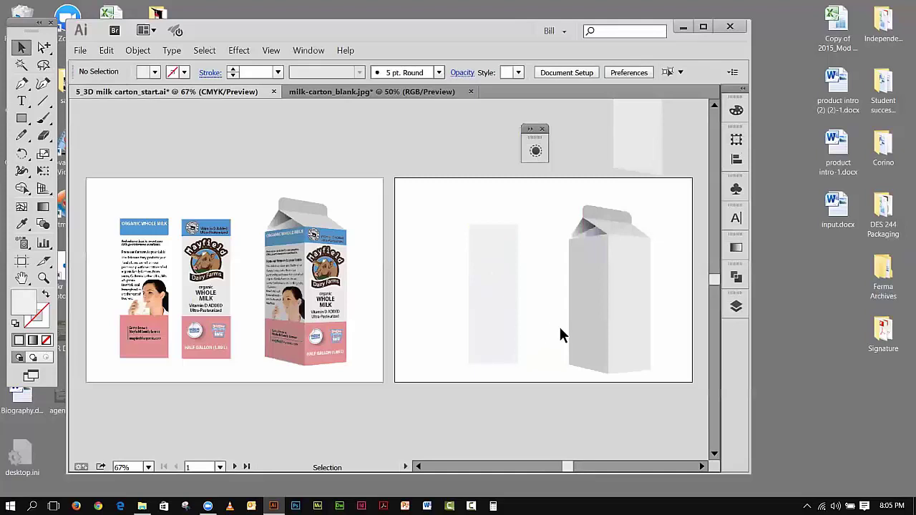
drag(497, 271, 478, 269)
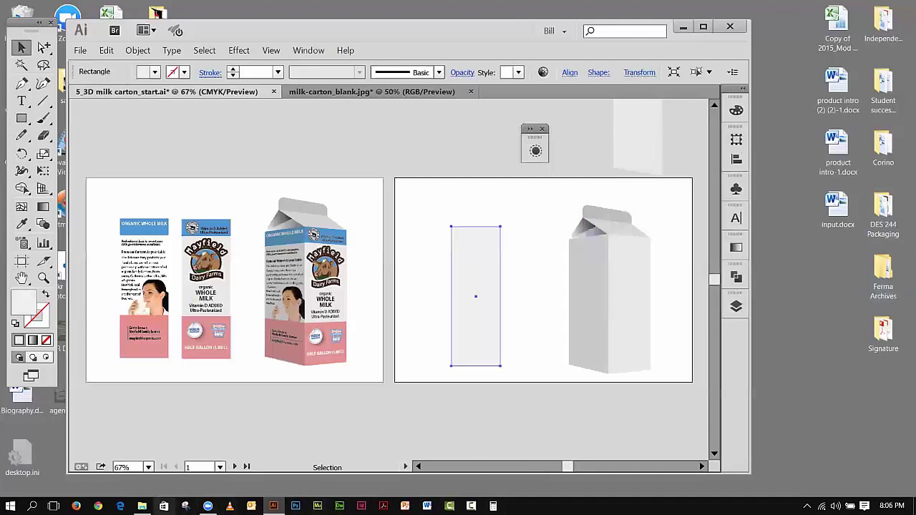
Step: Open settings 3D carton.JPG from the Assignment folder, review its Extrude & Bevel values, and move the image window beside the artwork
click(142, 506)
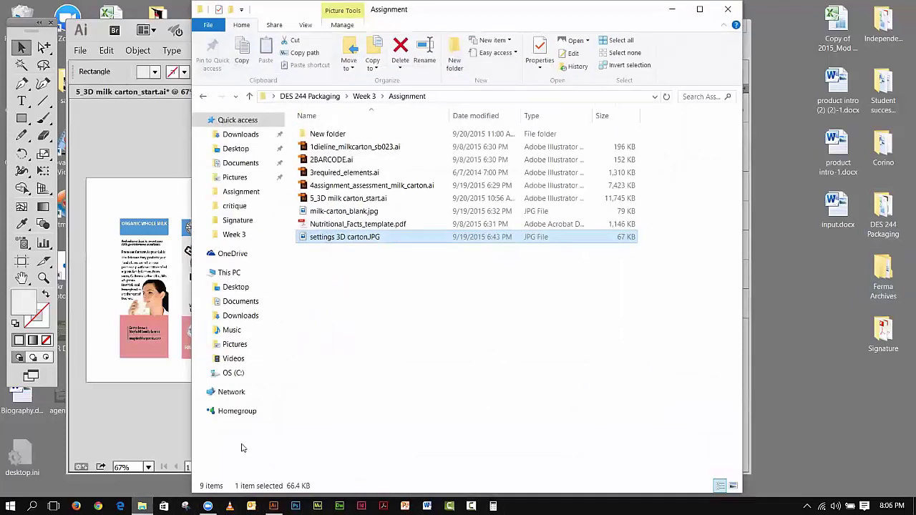
double_click(342, 239)
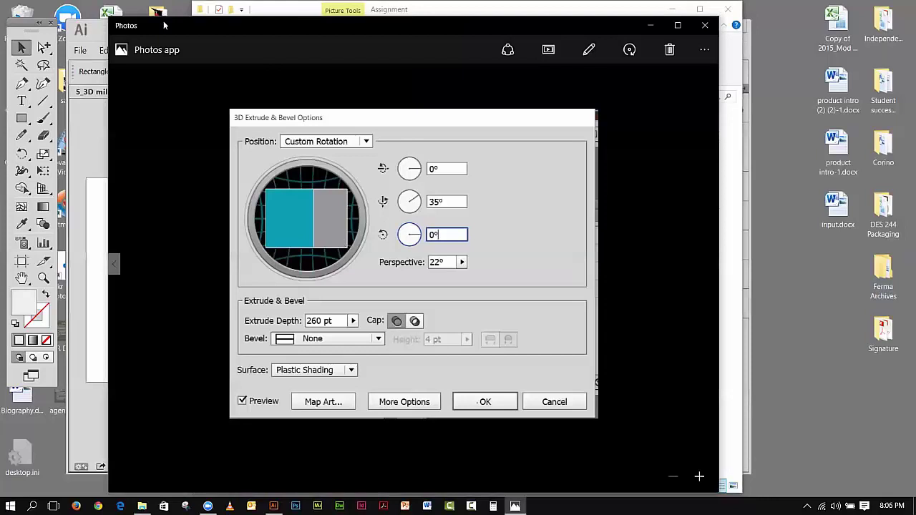
drag(163, 26, 791, 29)
click(728, 9)
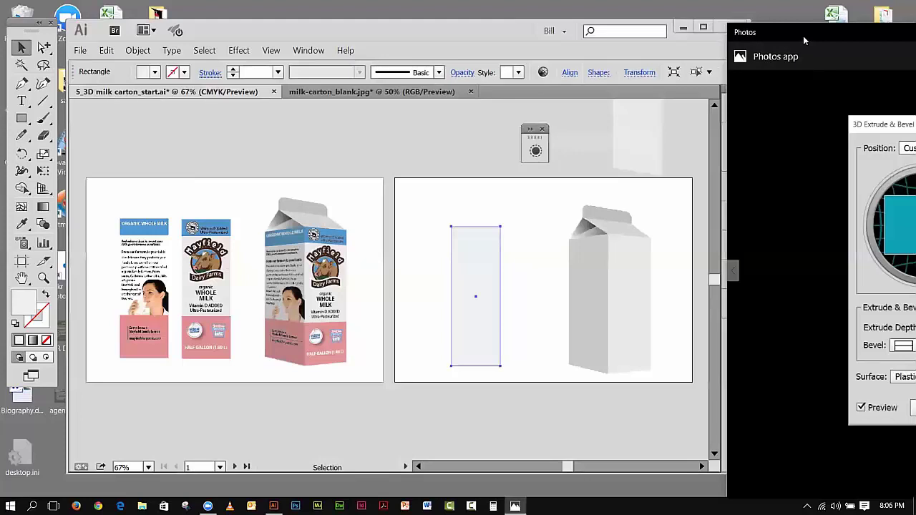
drag(803, 36, 324, 42)
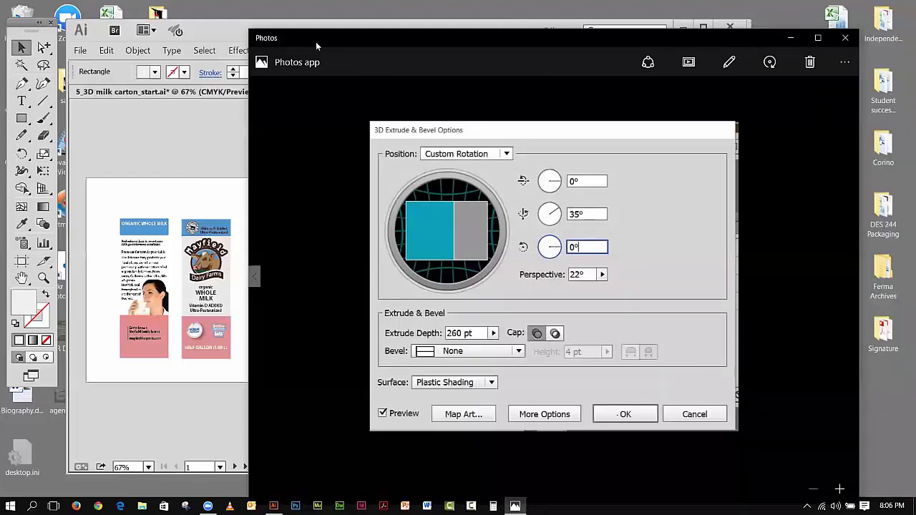
drag(315, 42, 474, 20)
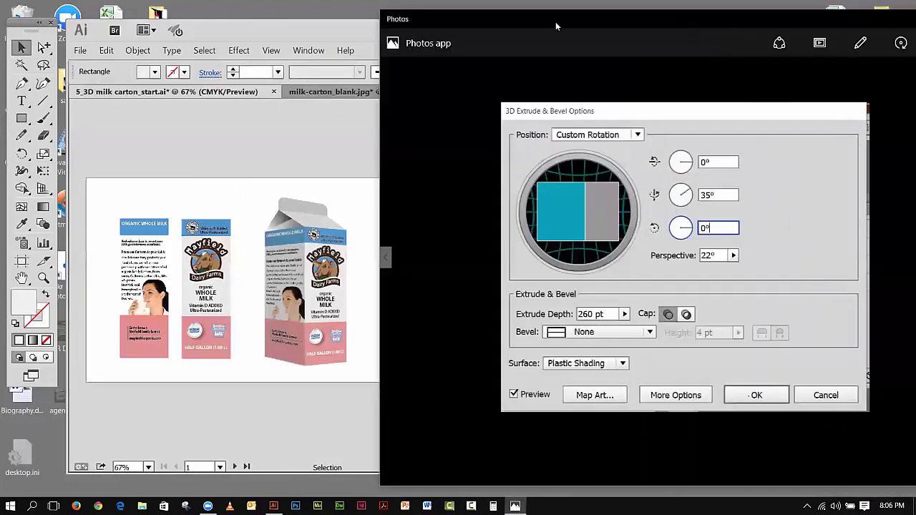
drag(555, 26, 883, 27)
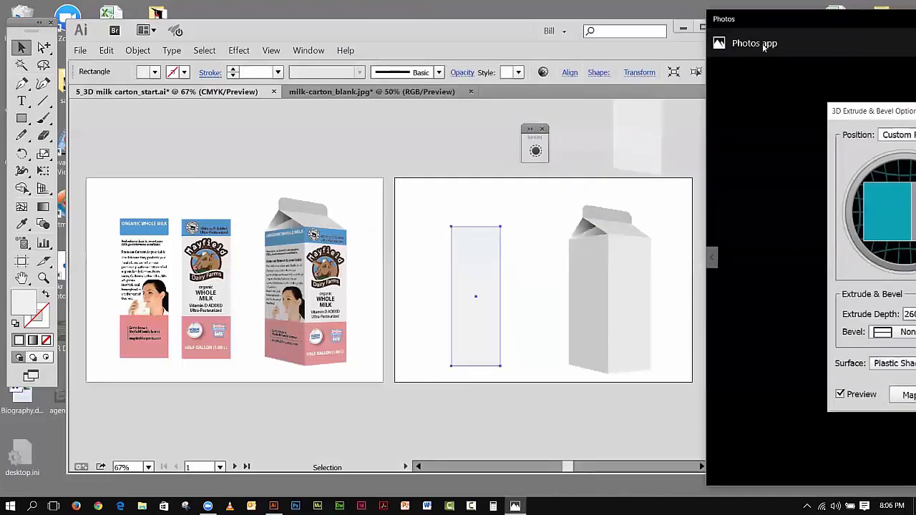
drag(782, 24, 296, 20)
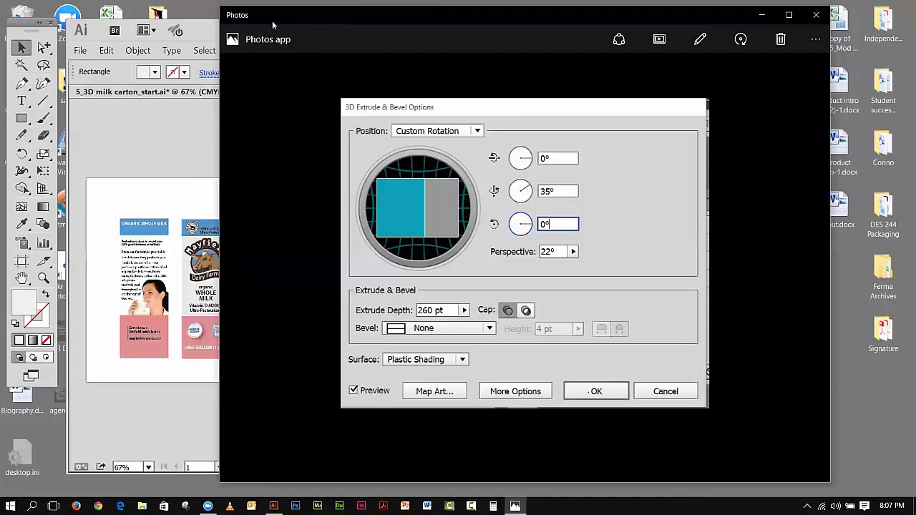
drag(263, 19, 799, 40)
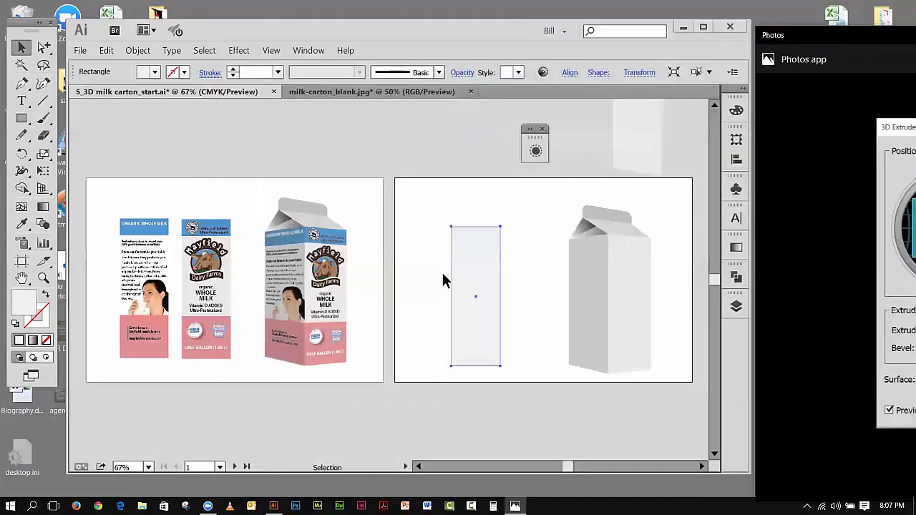
Step: In milk-carton_blank.jpg, draw a rectangle covering the front face of the carton
click(483, 320)
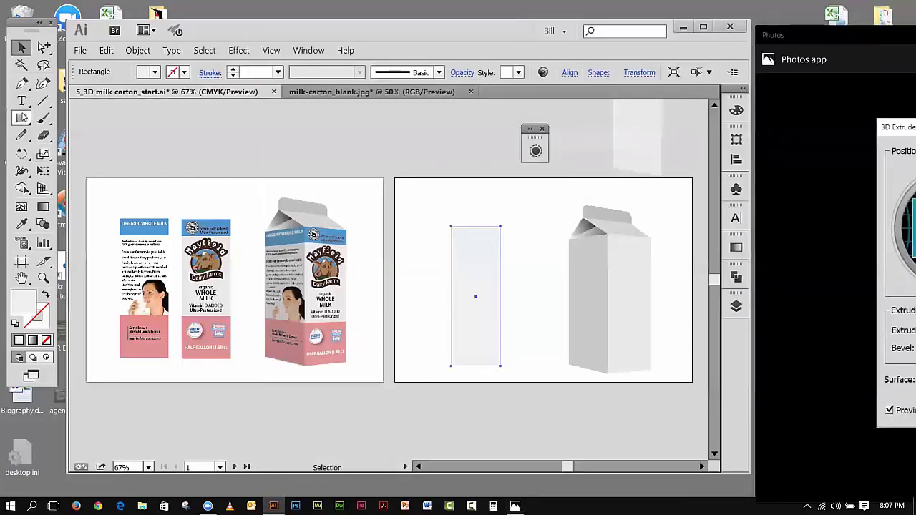
click(21, 119)
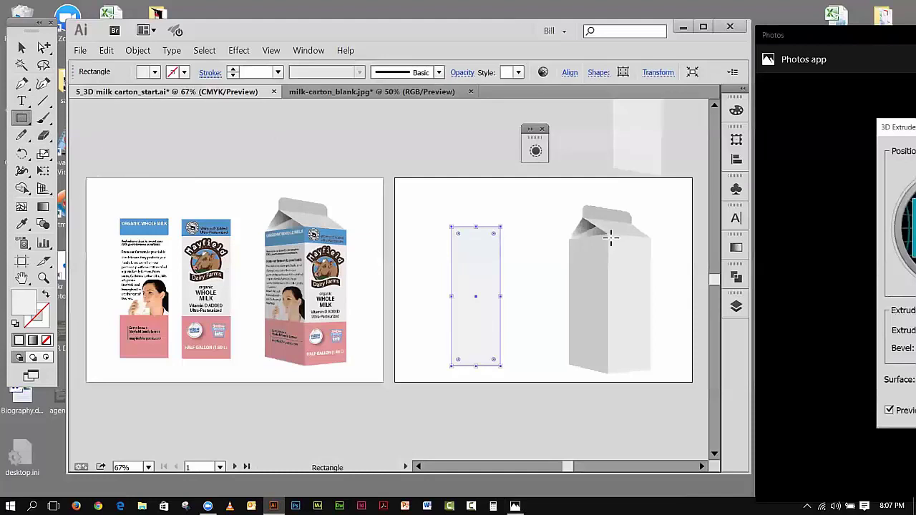
click(317, 93)
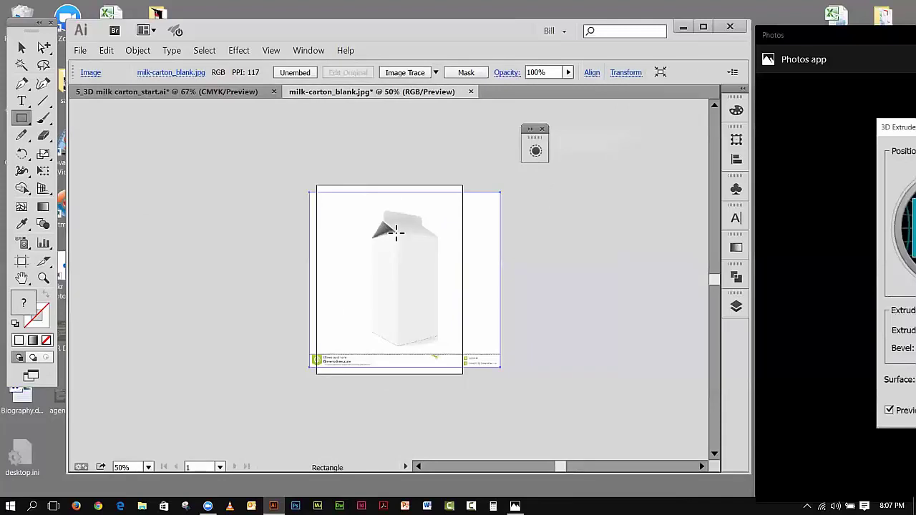
drag(395, 232, 438, 346)
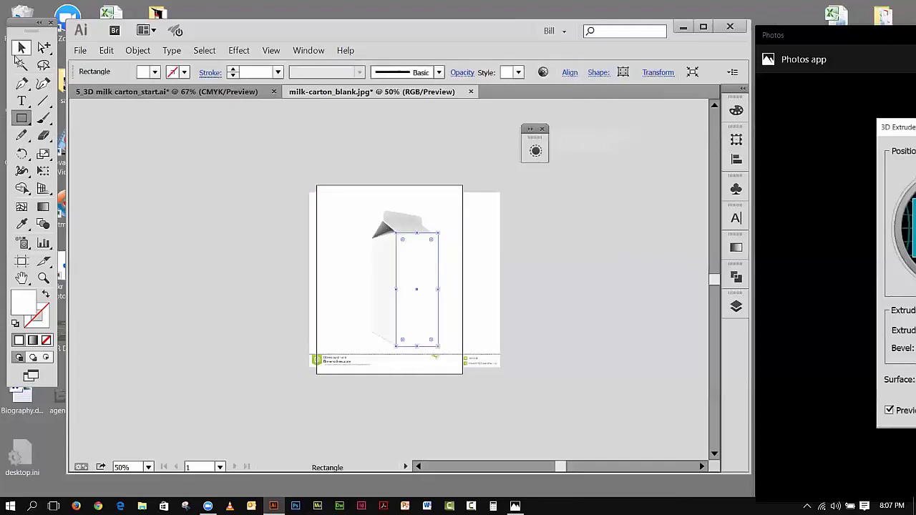
click(20, 48)
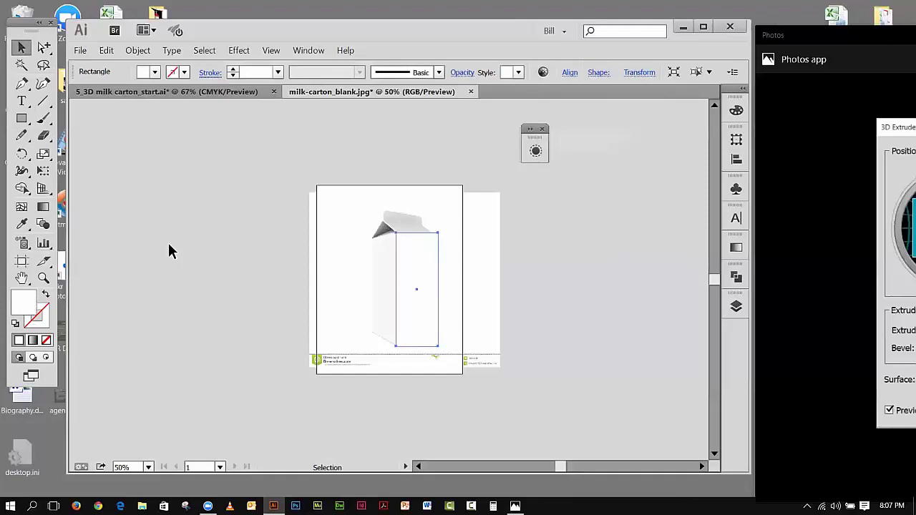
Step: Fill the new rectangle with light grey and position it over the carton's front face
double_click(30, 301)
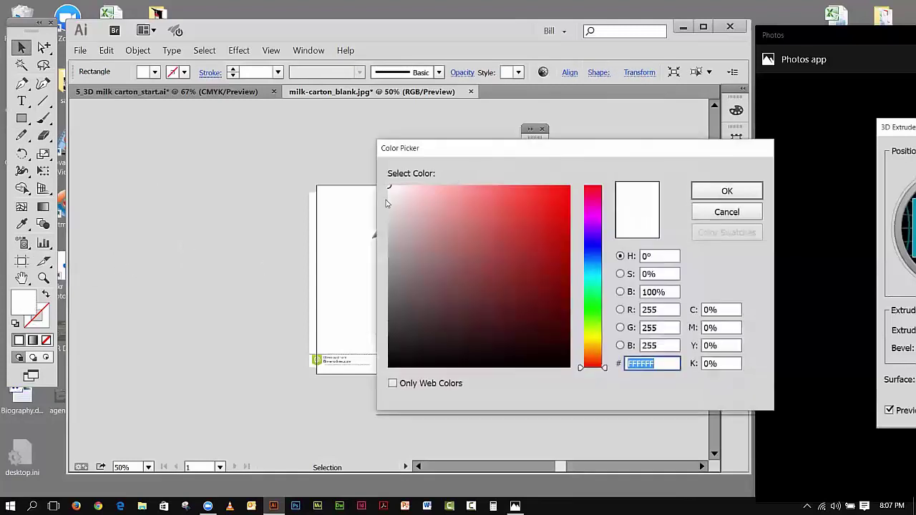
click(389, 207)
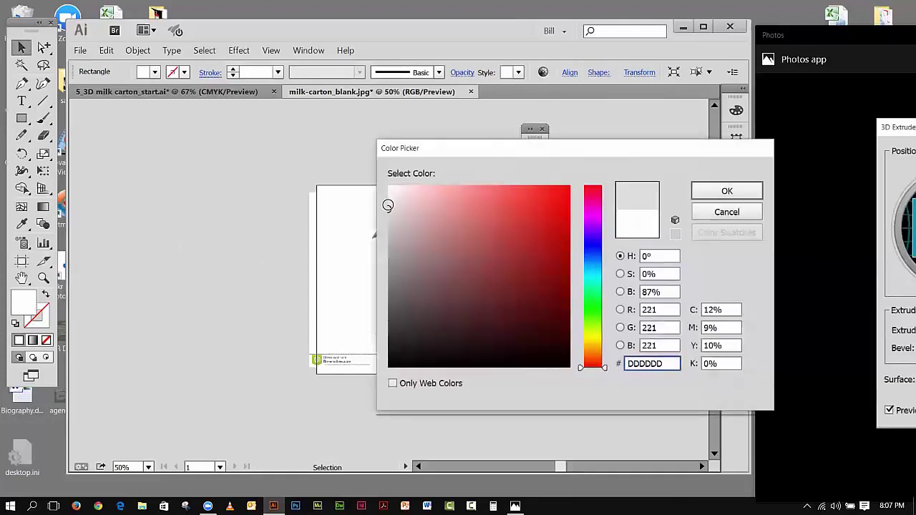
click(388, 200)
click(706, 192)
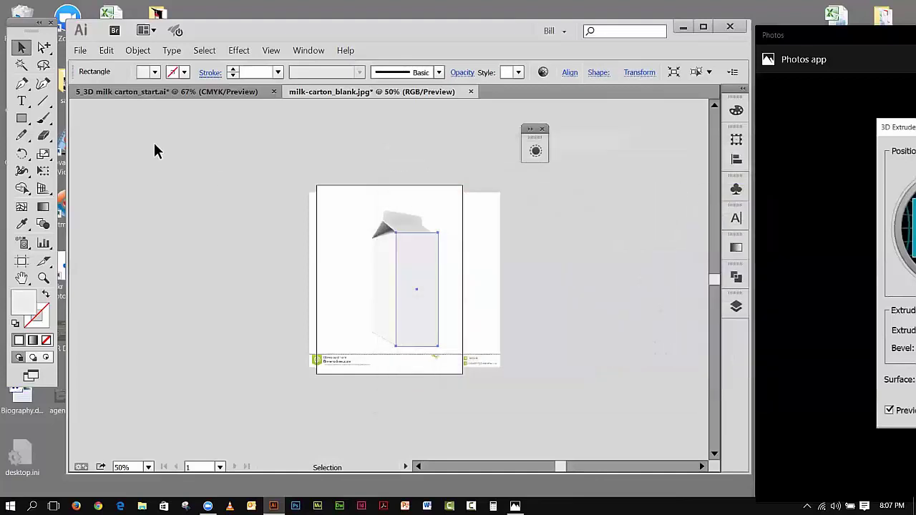
click(23, 48)
mouse_move(421, 272)
mouse_down()
mouse_move(345, 269)
mouse_move(410, 274)
mouse_move(412, 283)
mouse_up()
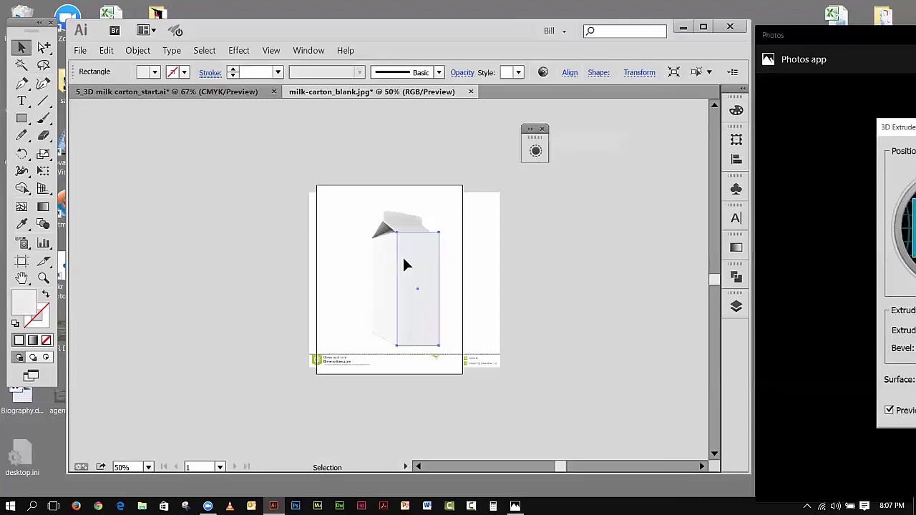
Step: In 5_3D milk carton_start.ai, hold the grey panel against the blank carton's front face to compare sizes, and move it back off
click(149, 93)
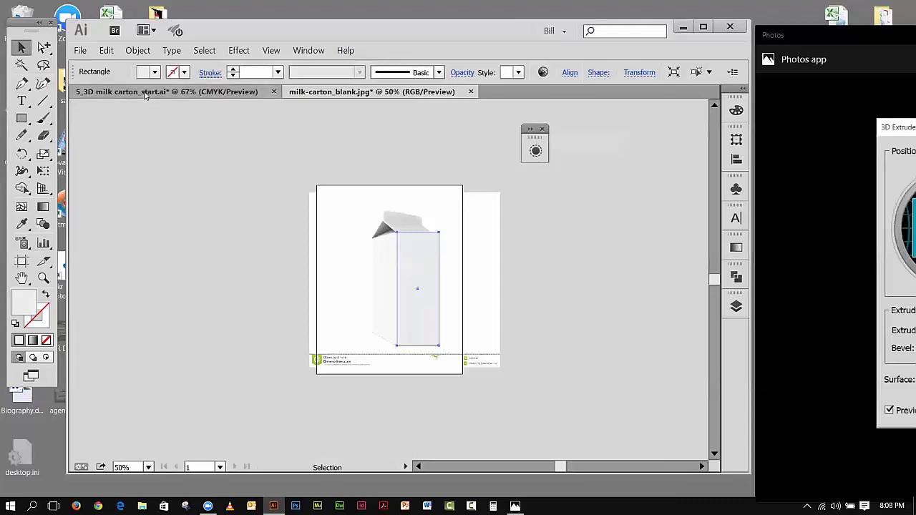
drag(478, 267, 633, 272)
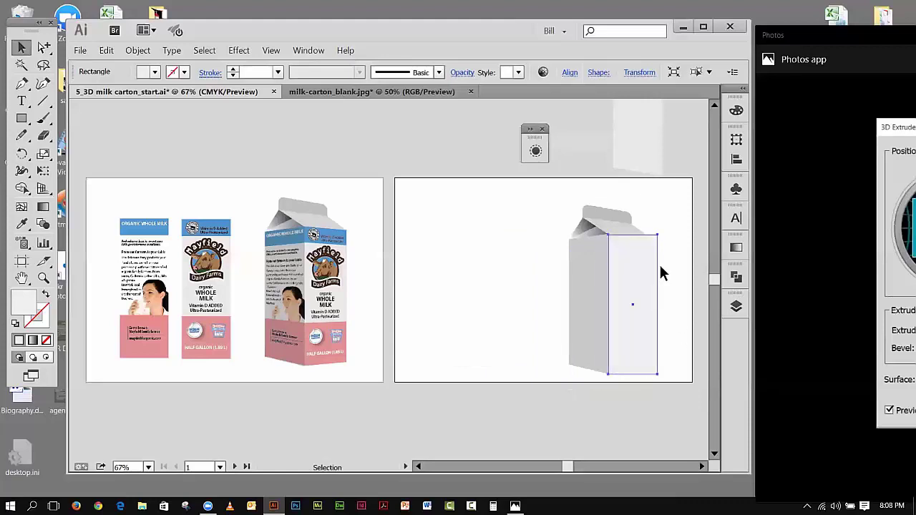
drag(629, 314, 462, 310)
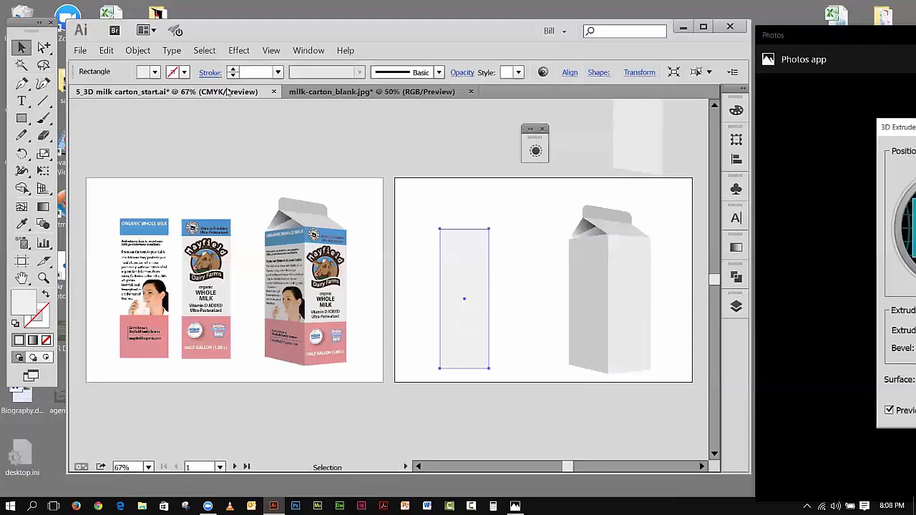
click(238, 50)
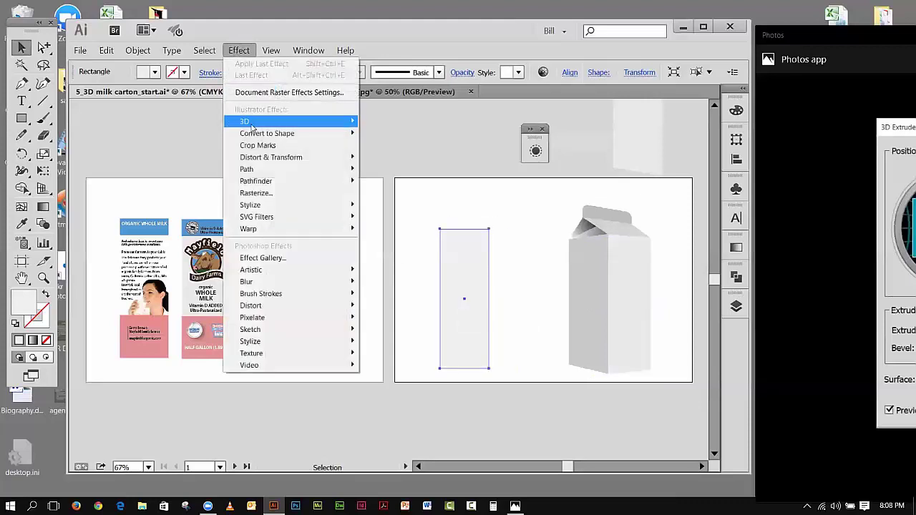
mouse_move(339, 123)
click(379, 123)
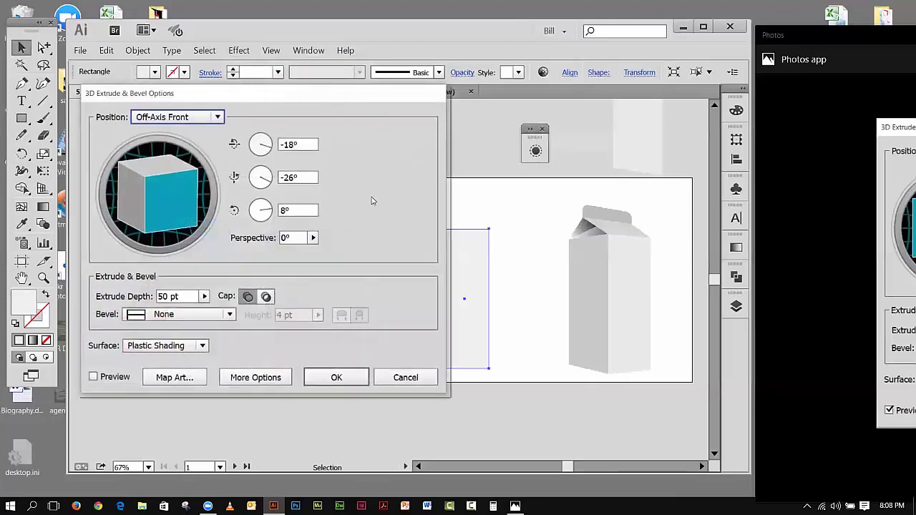
click(384, 383)
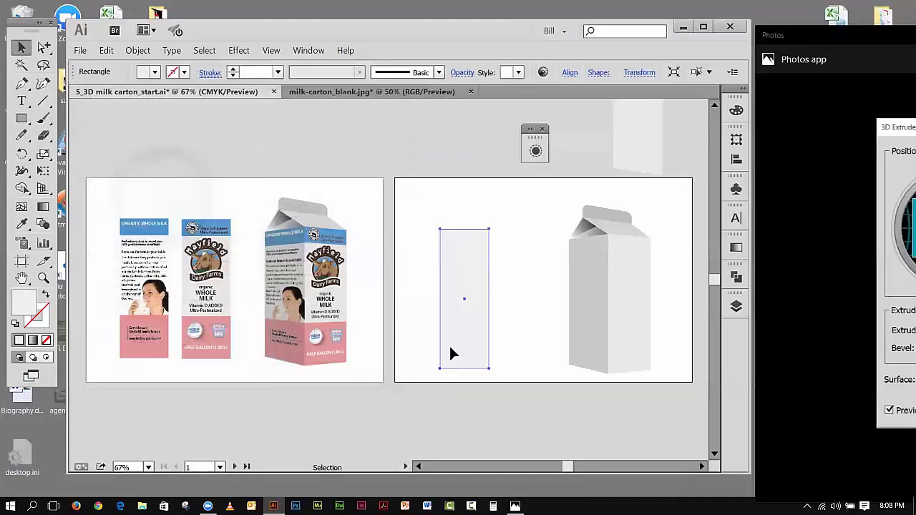
Step: Unlock the blank carton image and shift it and the grey panel toward the right edge of their artboard
drag(453, 332, 494, 327)
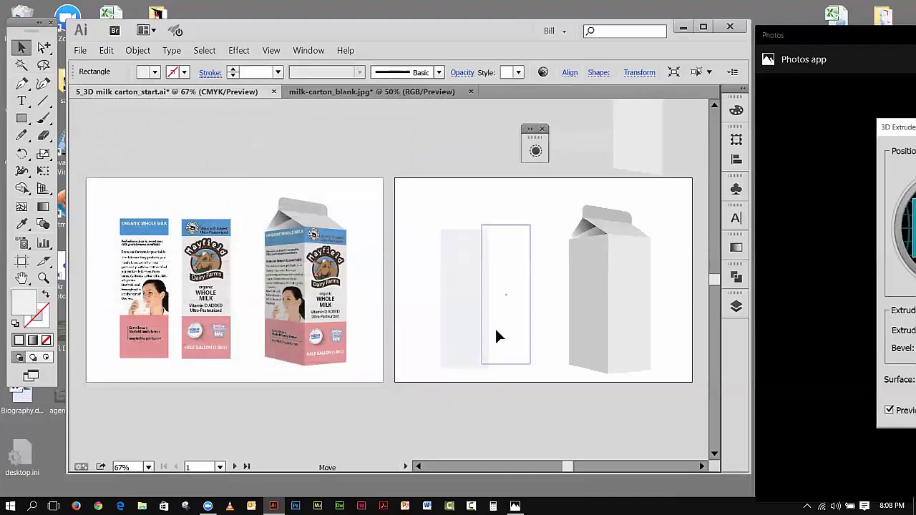
click(621, 328)
click(144, 50)
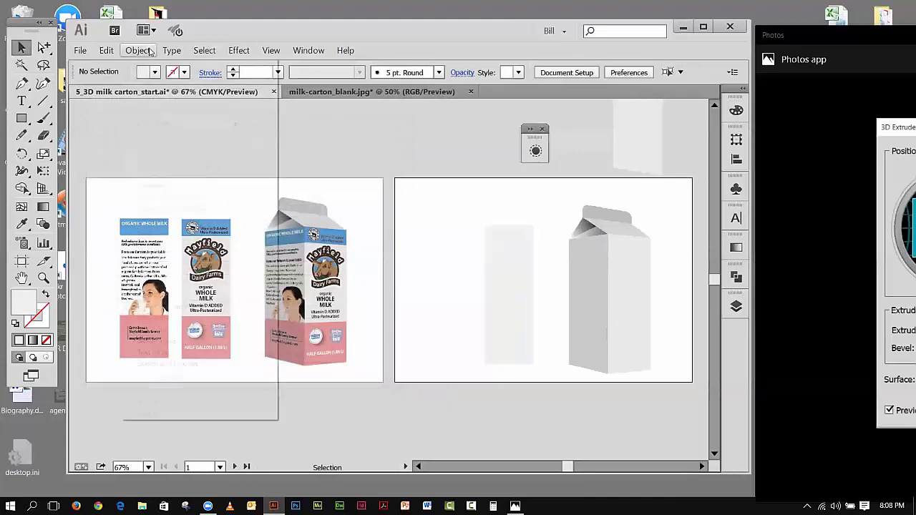
click(154, 122)
drag(578, 258, 616, 274)
drag(521, 279, 564, 280)
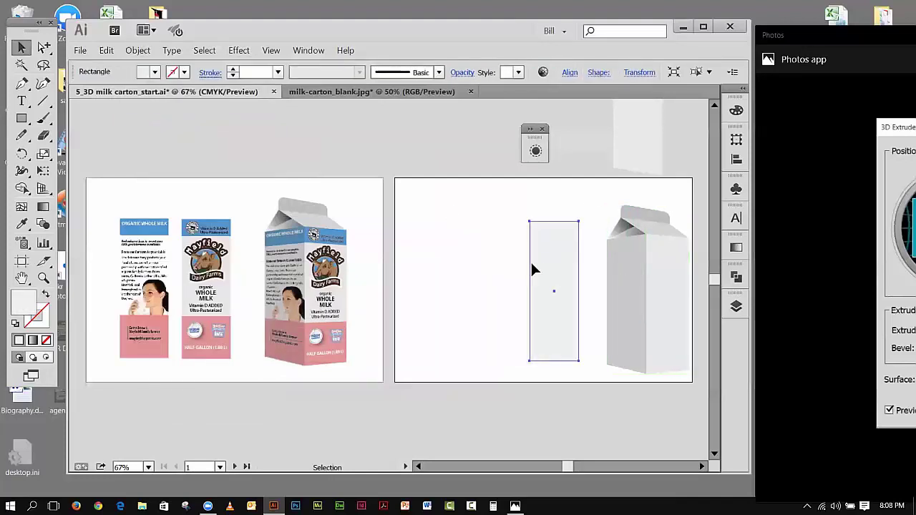
Step: Lock the blank carton image again and select the grey panel
click(623, 280)
click(138, 51)
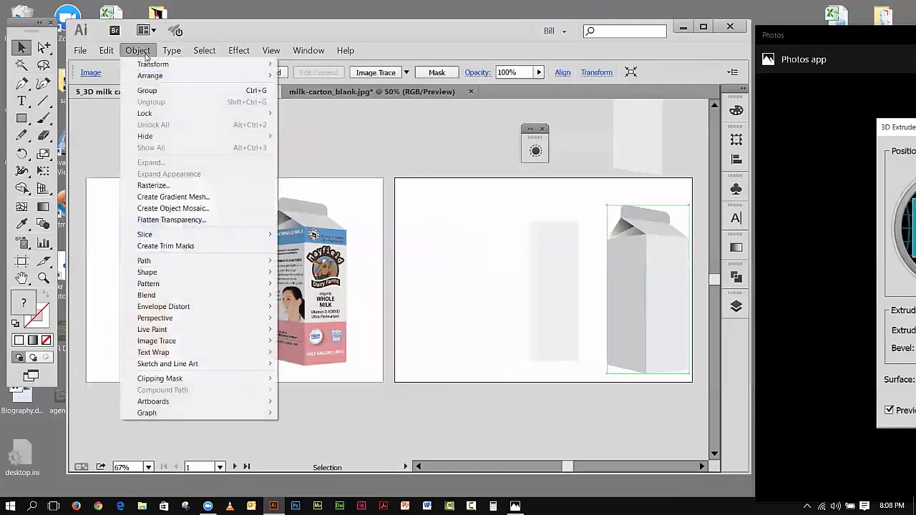
mouse_move(149, 114)
click(286, 115)
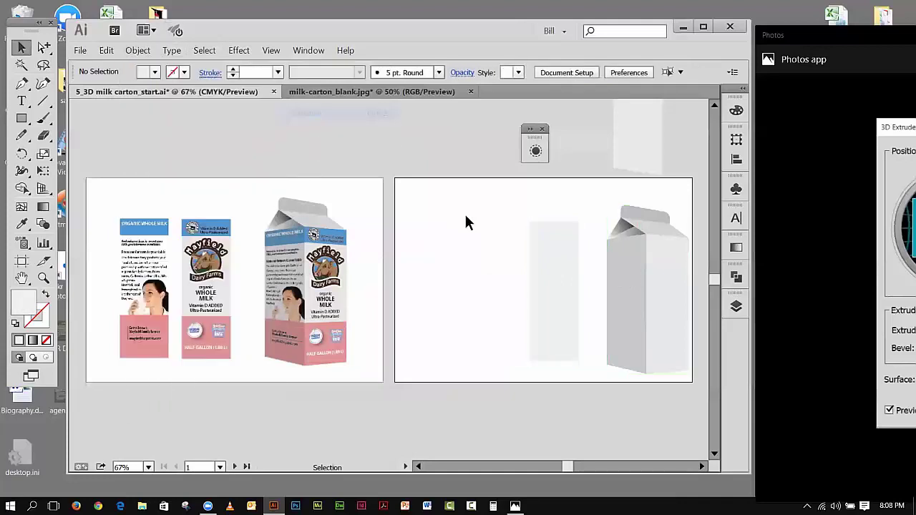
click(531, 247)
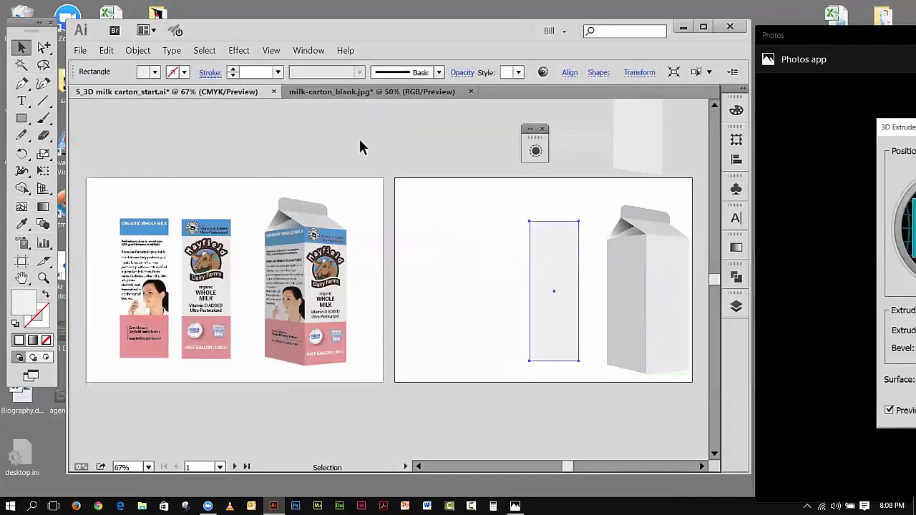
Step: Start a 3D Extrude & Bevel effect on the selected grey panel with the preview turned on
click(239, 50)
mouse_move(255, 122)
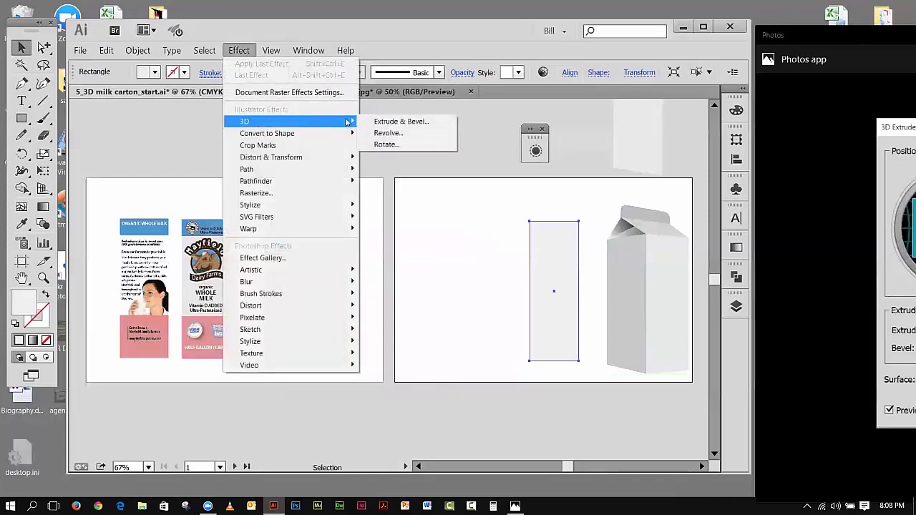
click(403, 122)
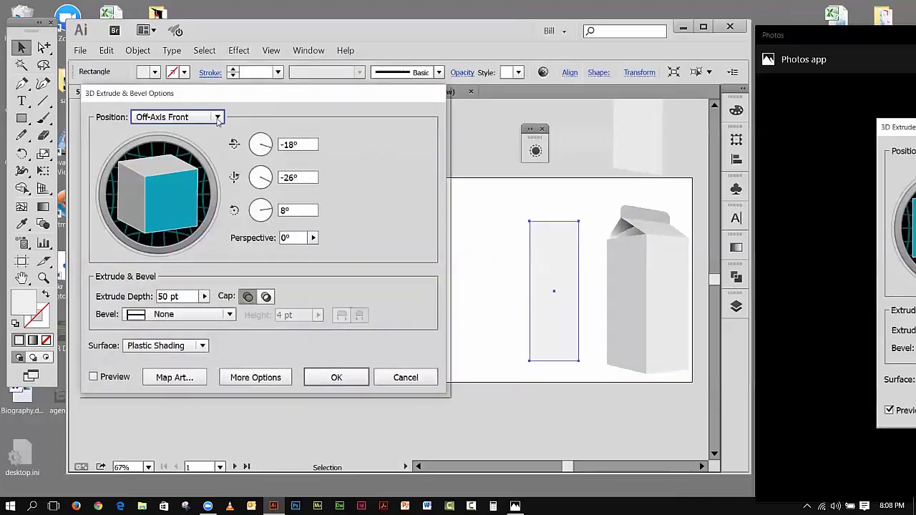
drag(212, 95, 227, 100)
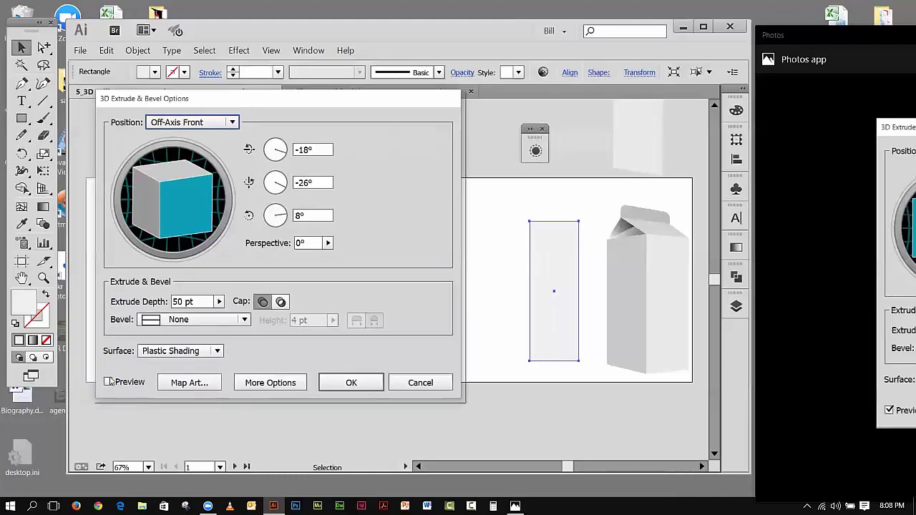
click(108, 382)
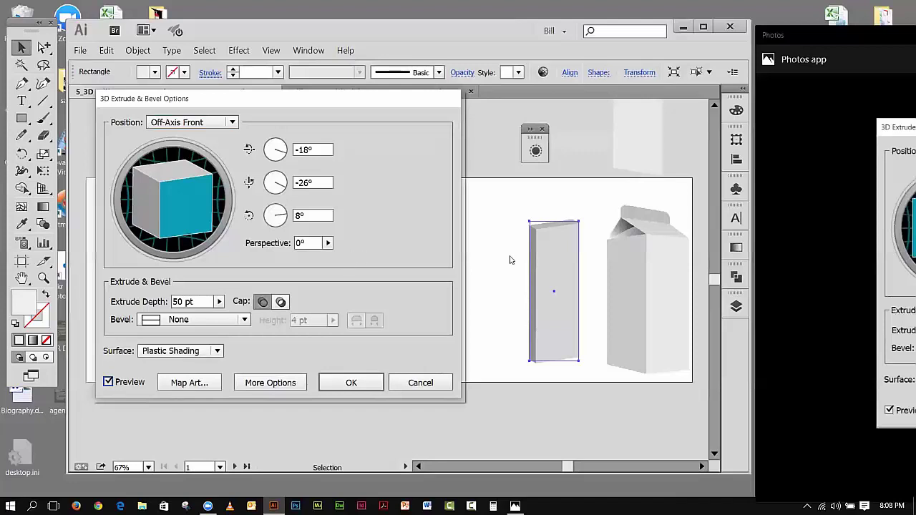
Step: Try the Isometric Left position and rotate the position cube freehand to turn the panel toward the carton's angle
click(190, 122)
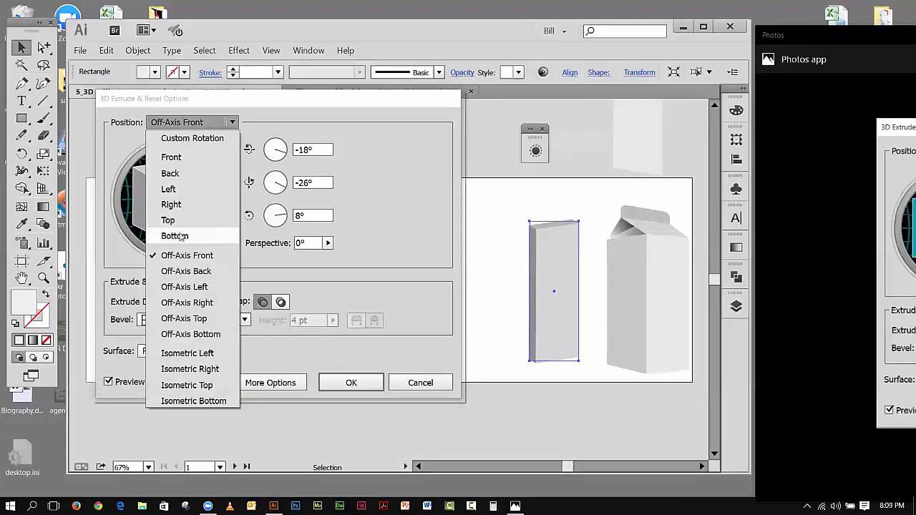
click(188, 353)
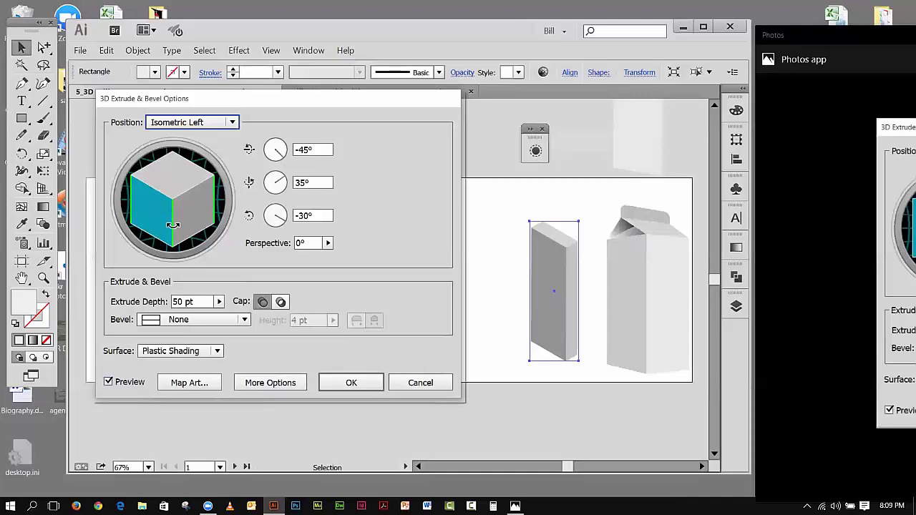
drag(171, 231, 174, 215)
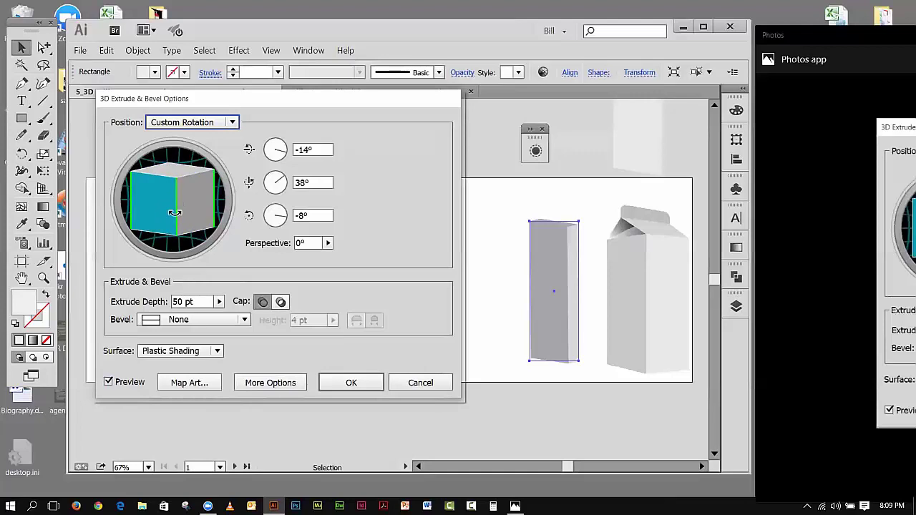
drag(172, 195, 170, 200)
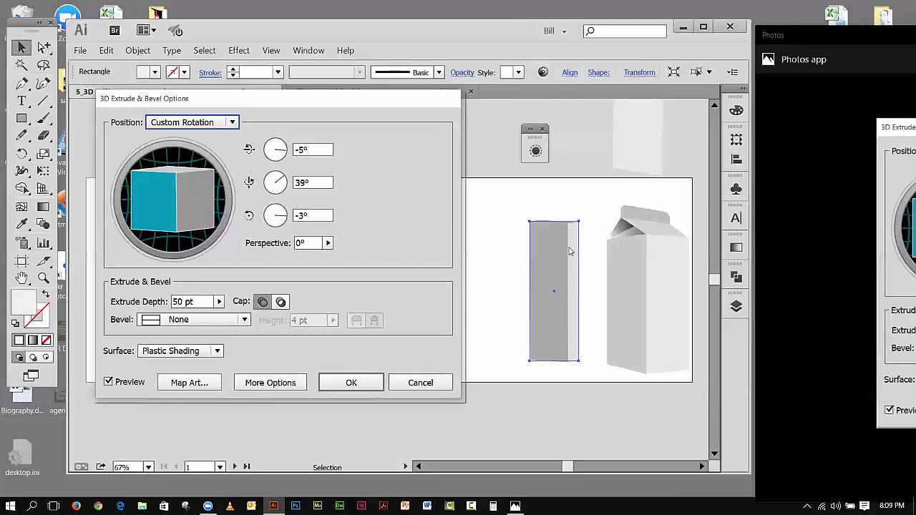
drag(181, 180, 179, 175)
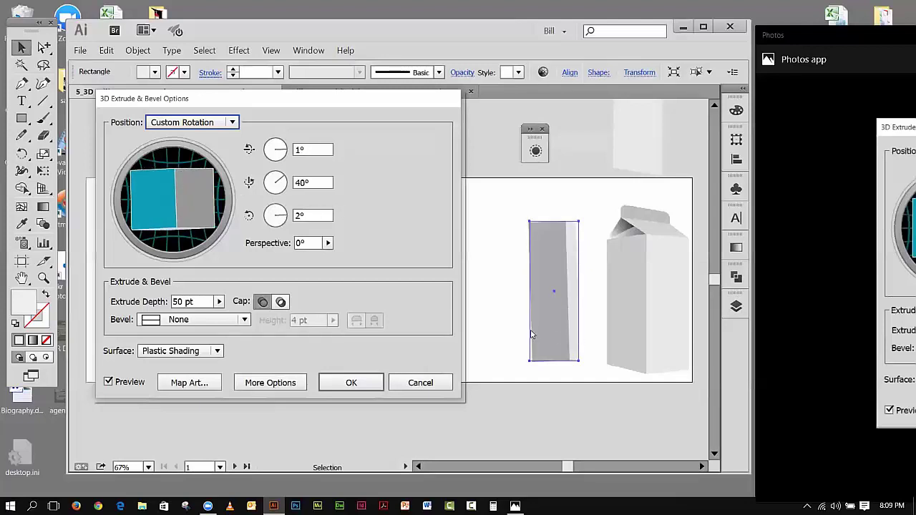
drag(207, 216, 213, 219)
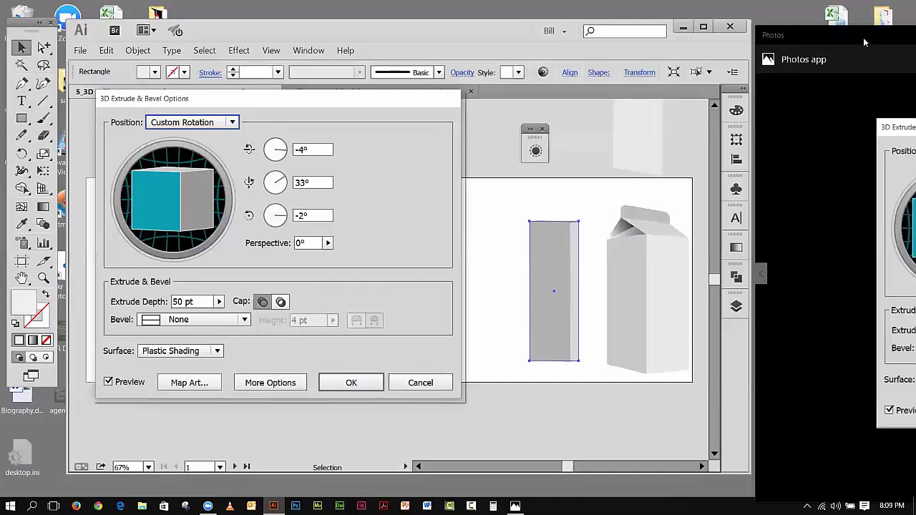
Step: Following the reference image in Photos, set the extrusion's rotation to 0° on X, 35° on Y and 0° on Z
drag(863, 43, 506, 30)
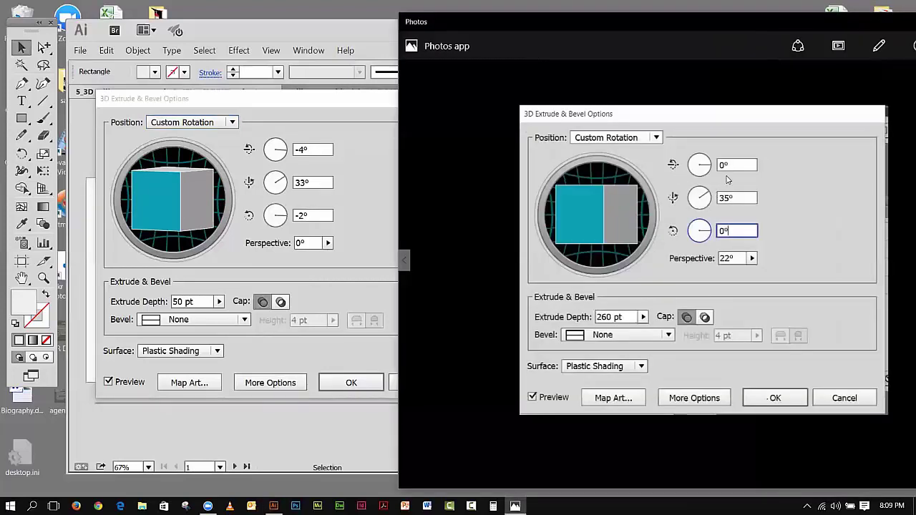
click(300, 149)
double_click(301, 149)
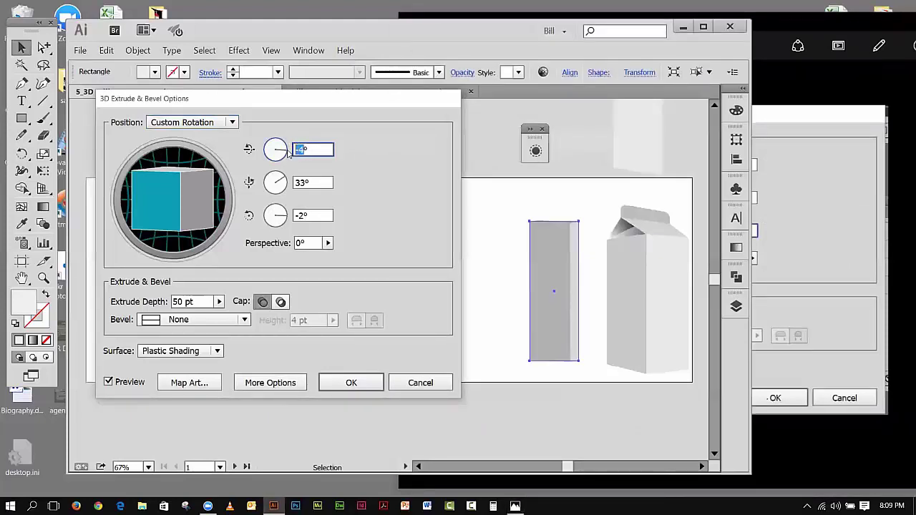
text(0)
click(813, 25)
click(301, 182)
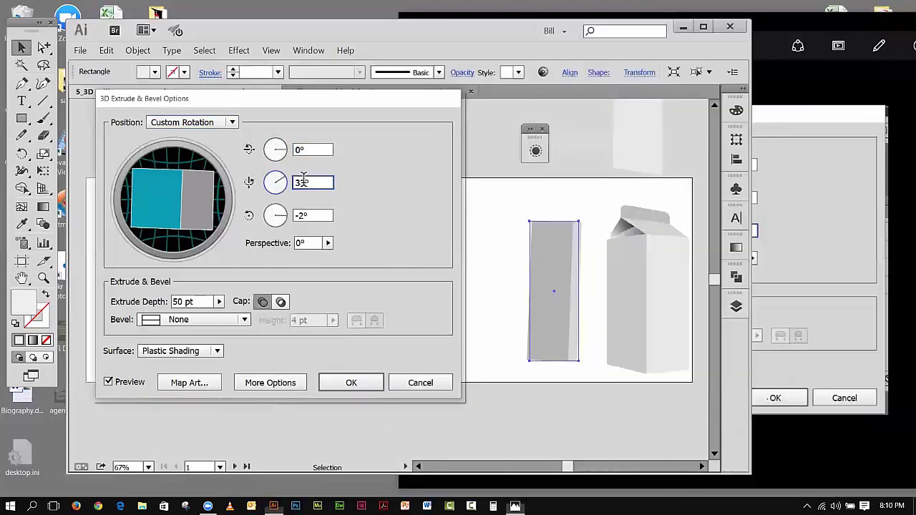
text(5)
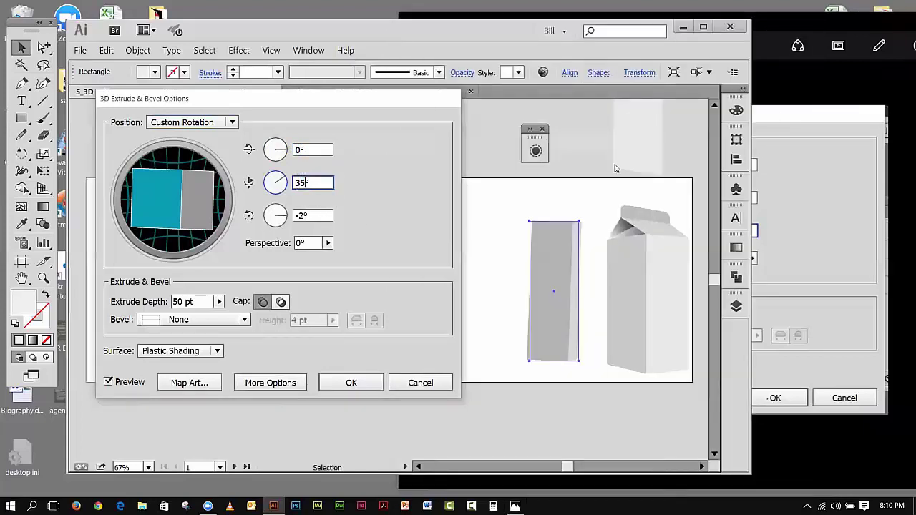
click(792, 77)
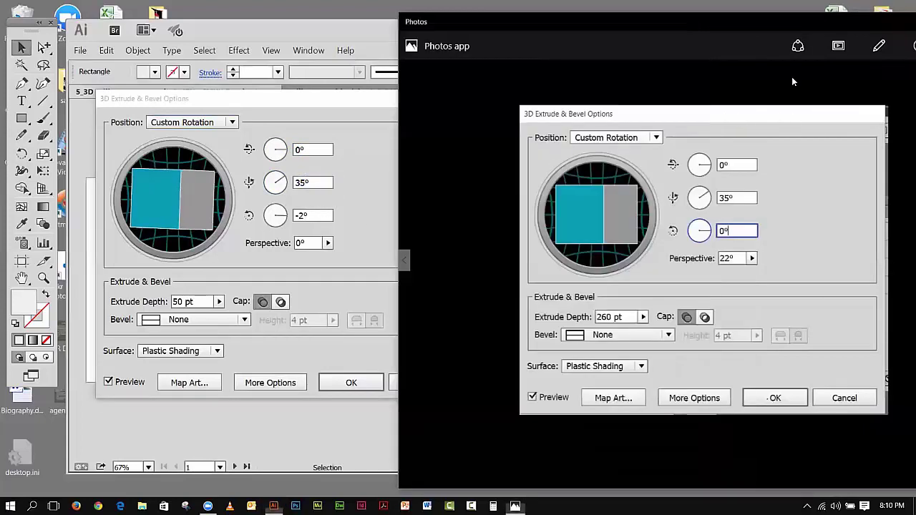
click(300, 216)
drag(302, 216, 295, 225)
text(0)
Step: Check the reference image and set the extrusion's perspective to 22°
click(309, 243)
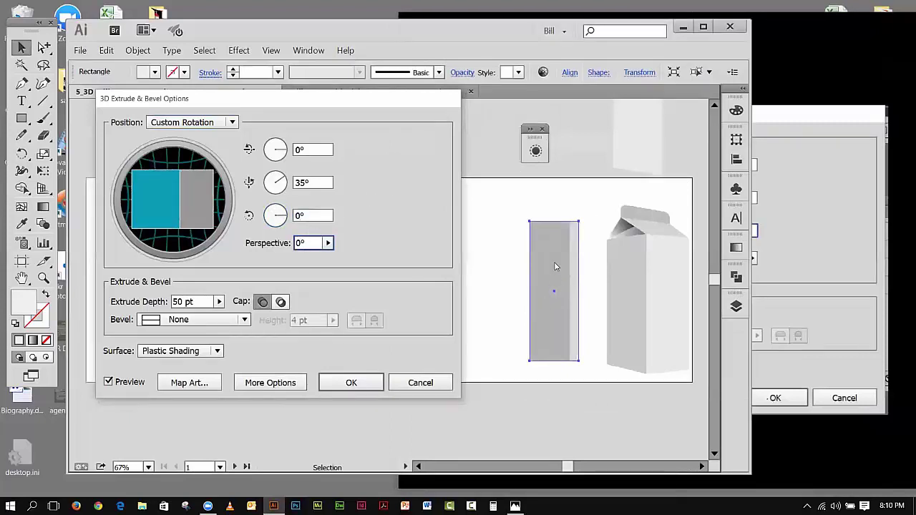
click(830, 82)
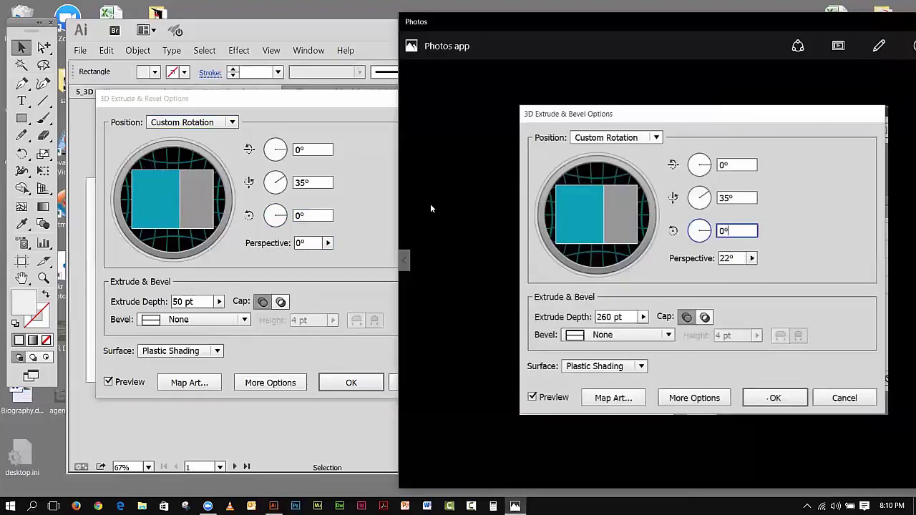
click(301, 243)
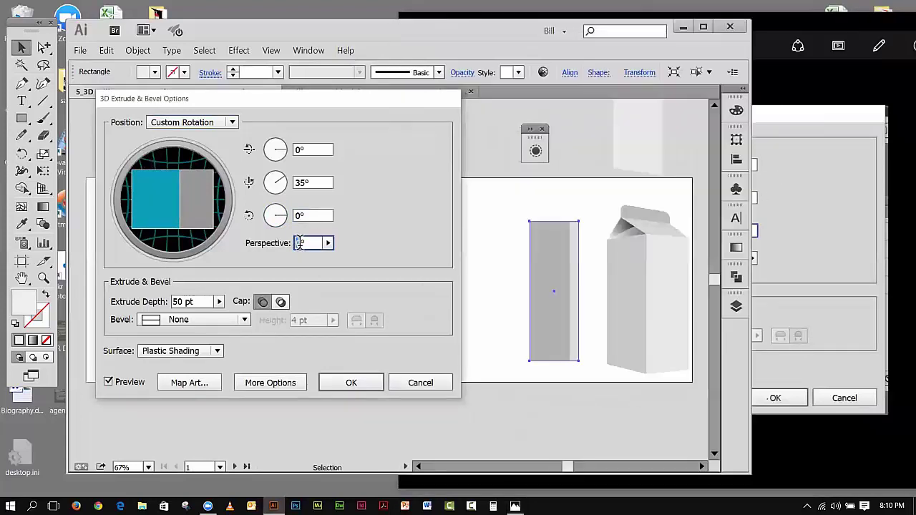
text(22)
Step: Set the extrude depth to 260 pt as in the reference image, apply the effect and deselect the panel
click(202, 301)
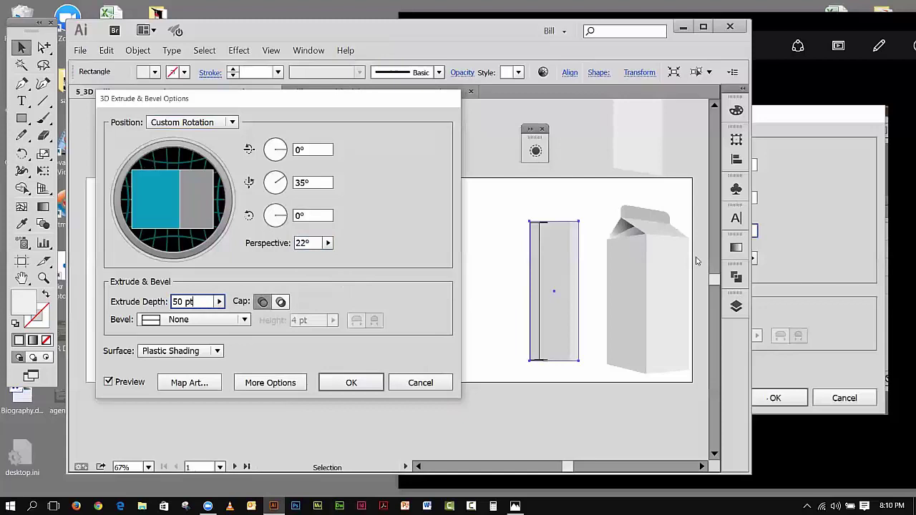
click(762, 117)
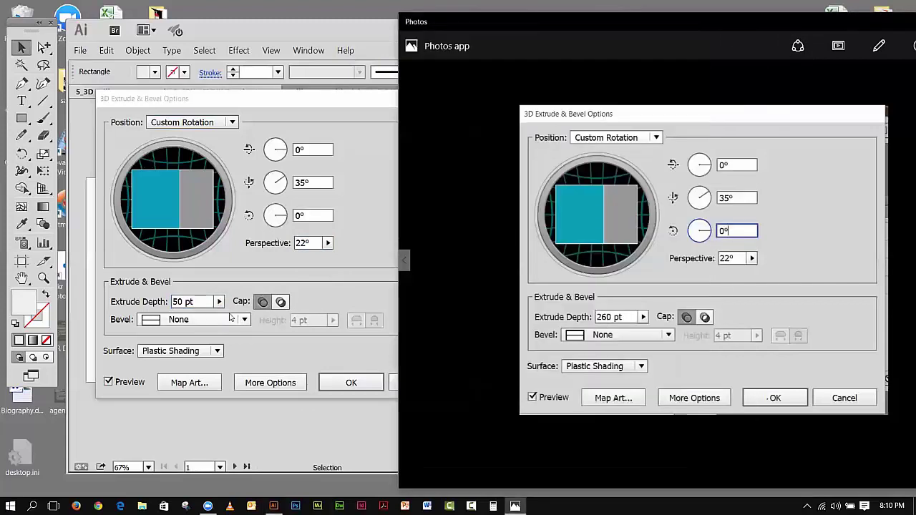
click(182, 301)
double_click(178, 301)
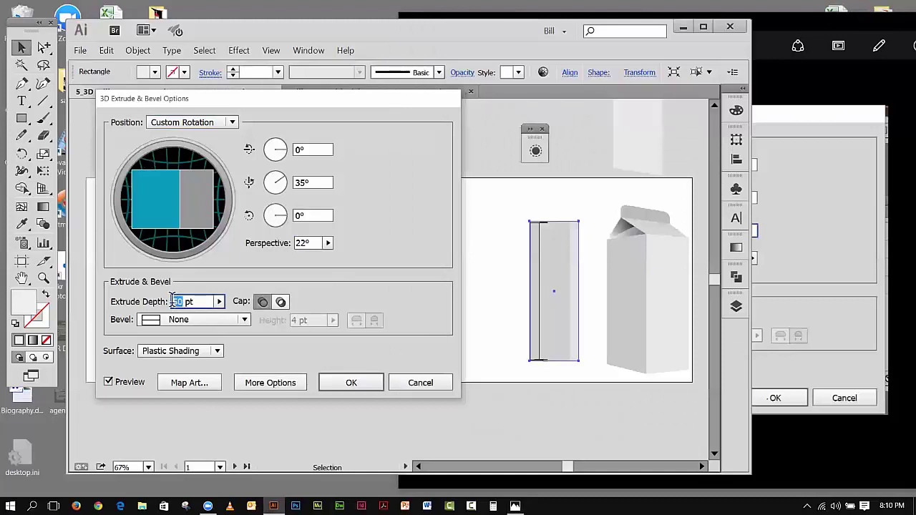
text(26)
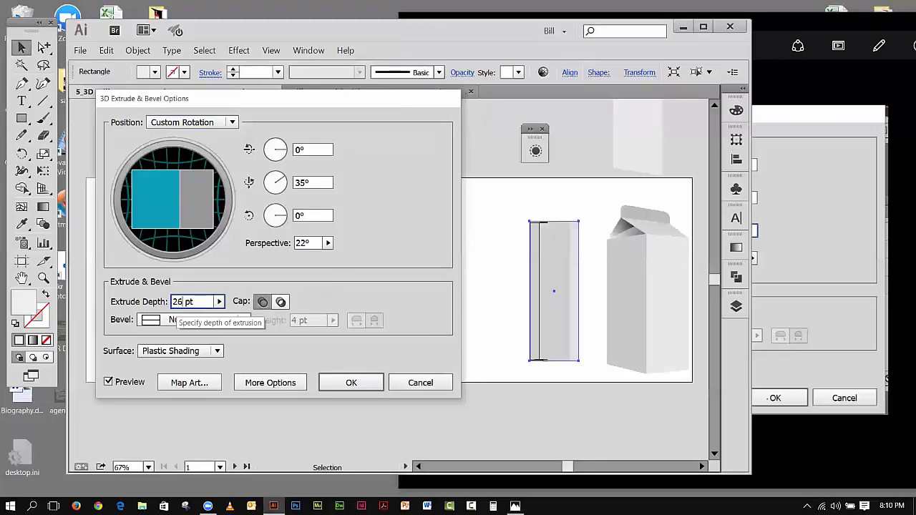
text(0)
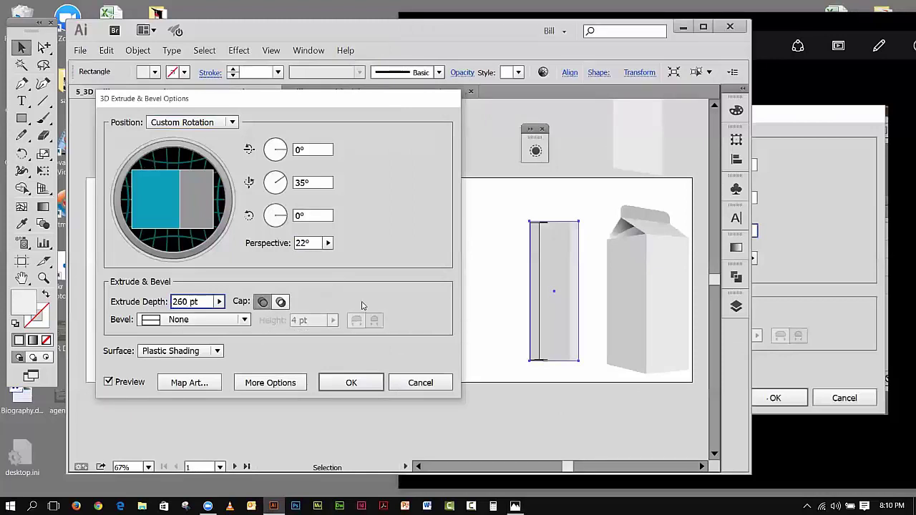
click(325, 149)
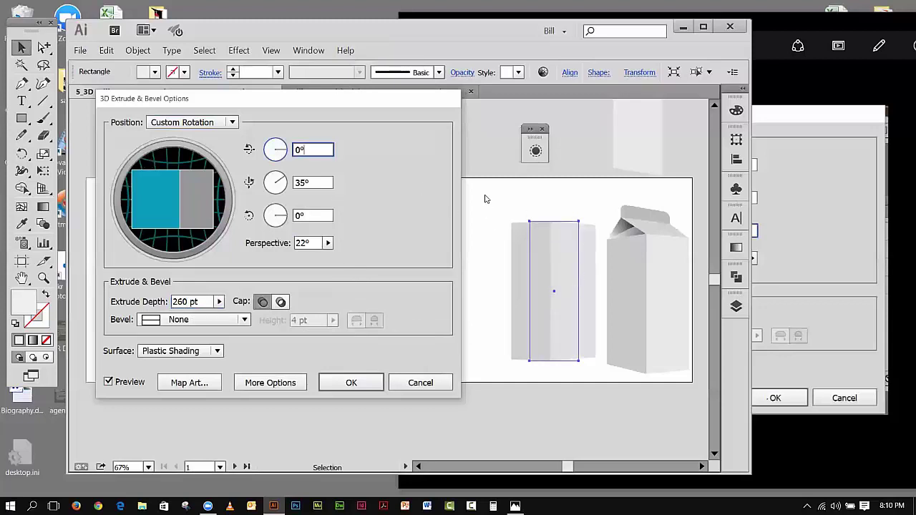
click(355, 384)
click(452, 194)
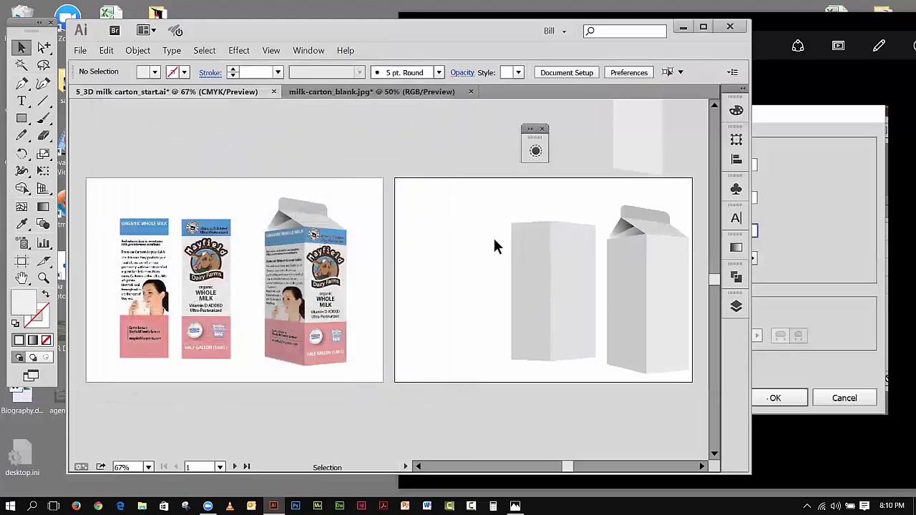
Step: Move the extruded box slightly farther from the blank carton and display its appearance attributes beside the artwork
drag(527, 304, 507, 303)
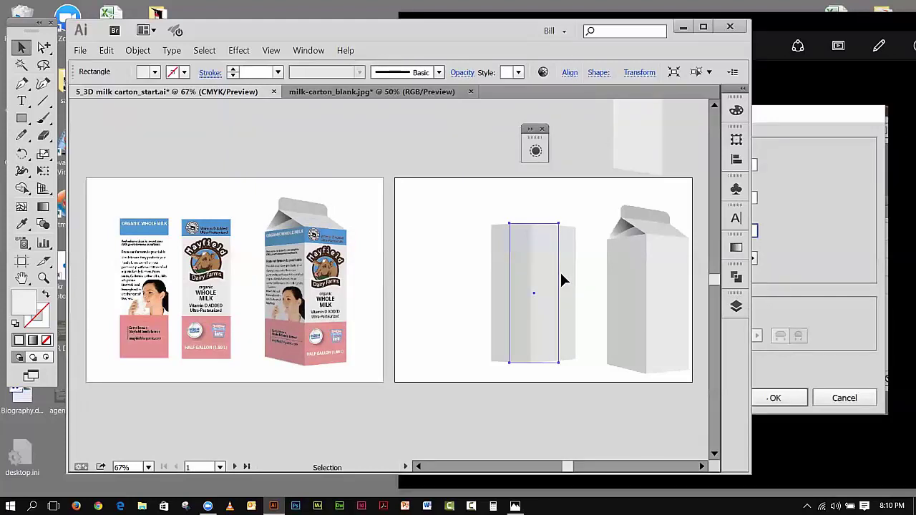
click(536, 152)
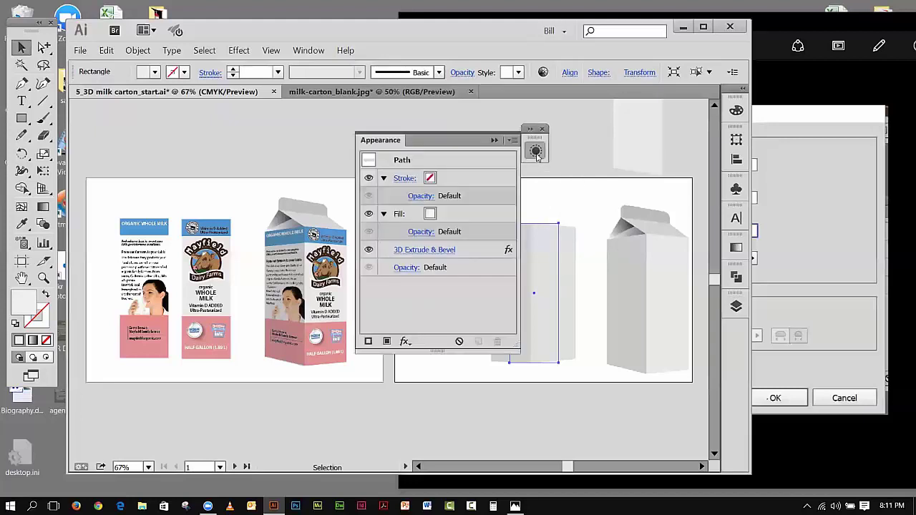
drag(392, 141, 161, 133)
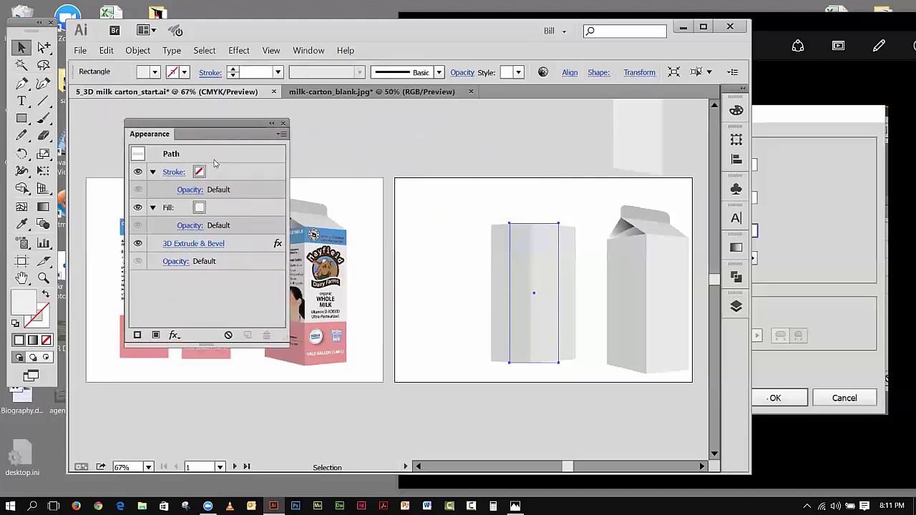
Step: Edit the box's 3D Extrude & Bevel effect with preview on, reducing the extrude depth to 250 pt, and deselect the box
click(180, 244)
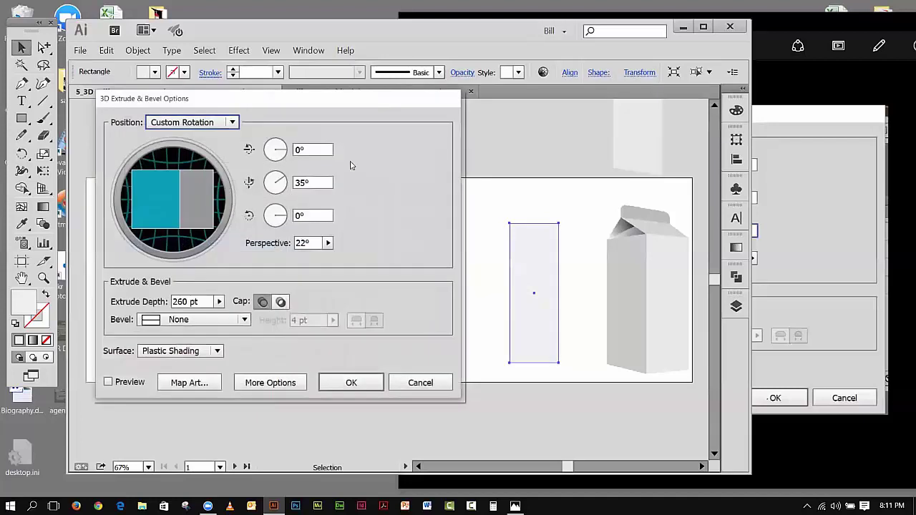
click(109, 382)
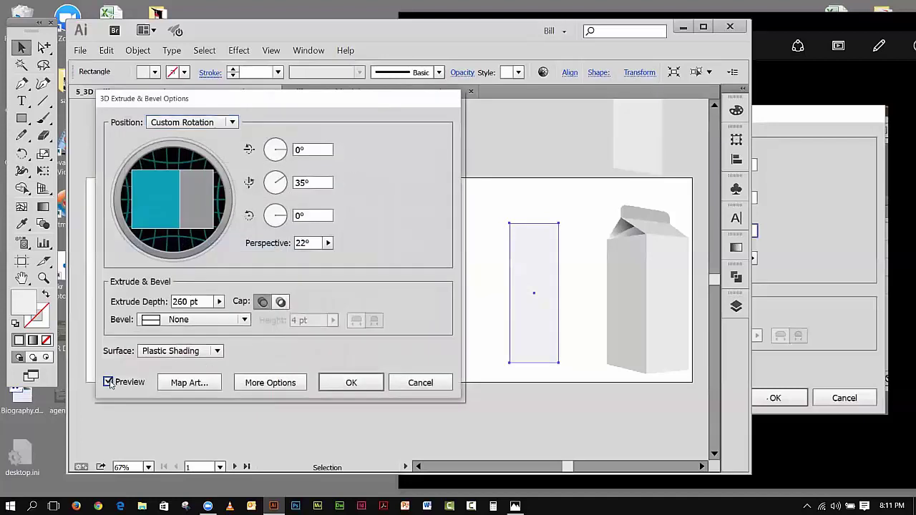
click(179, 301)
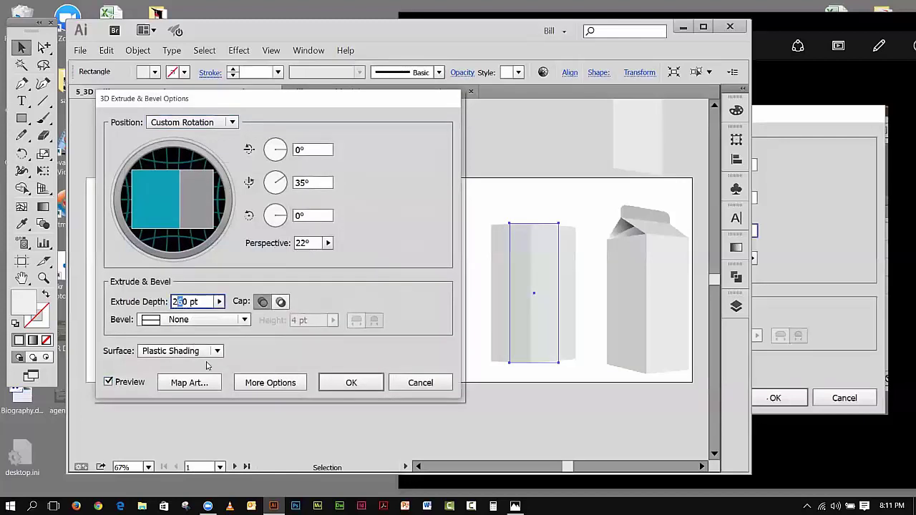
key(Delete)
text(5)
click(315, 242)
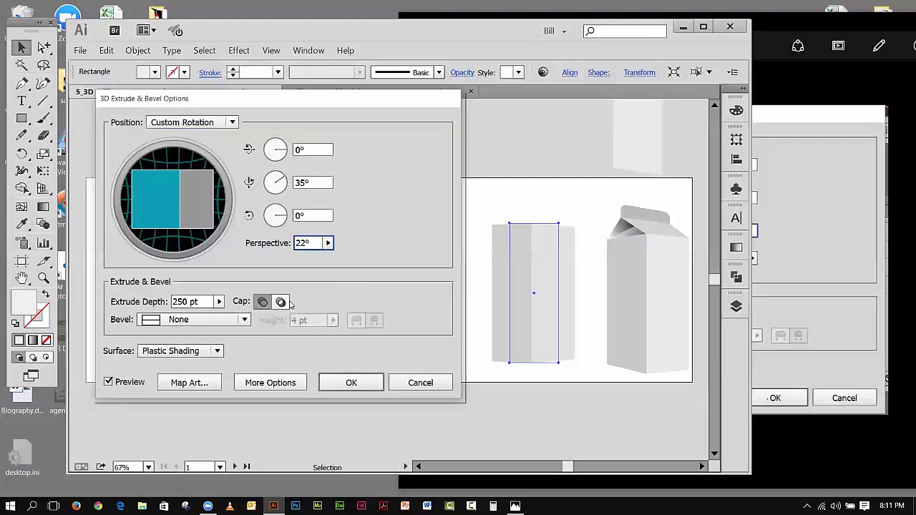
click(350, 382)
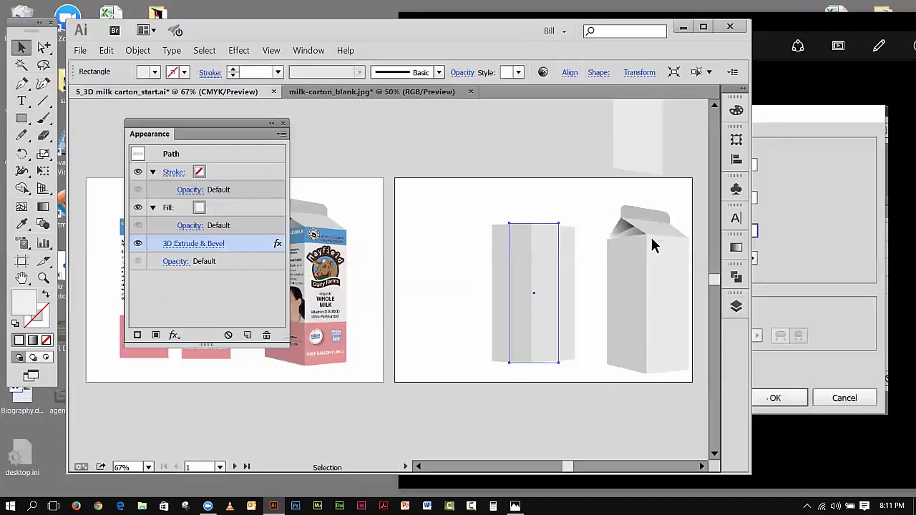
click(470, 288)
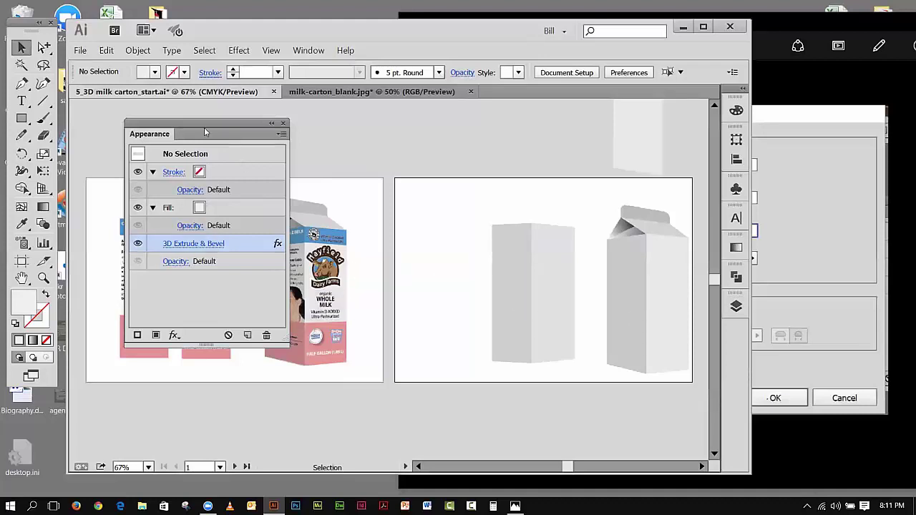
drag(201, 123, 169, 106)
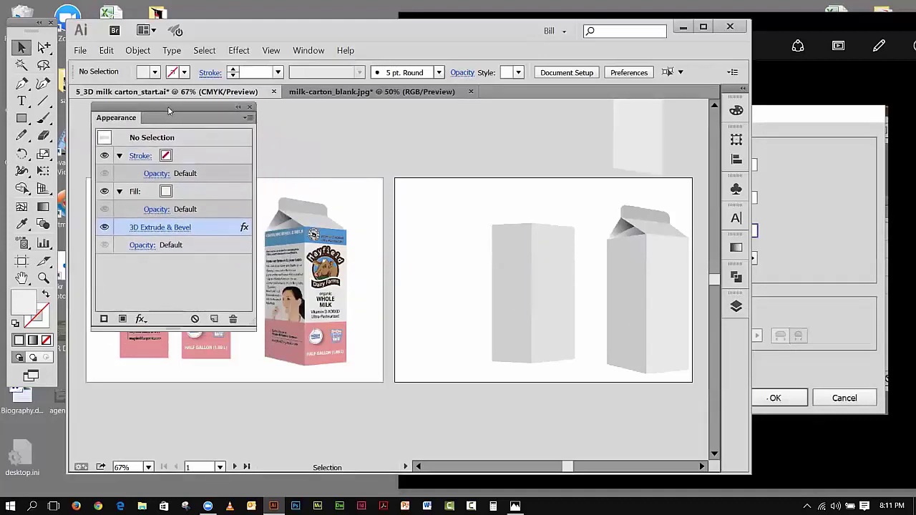
click(735, 193)
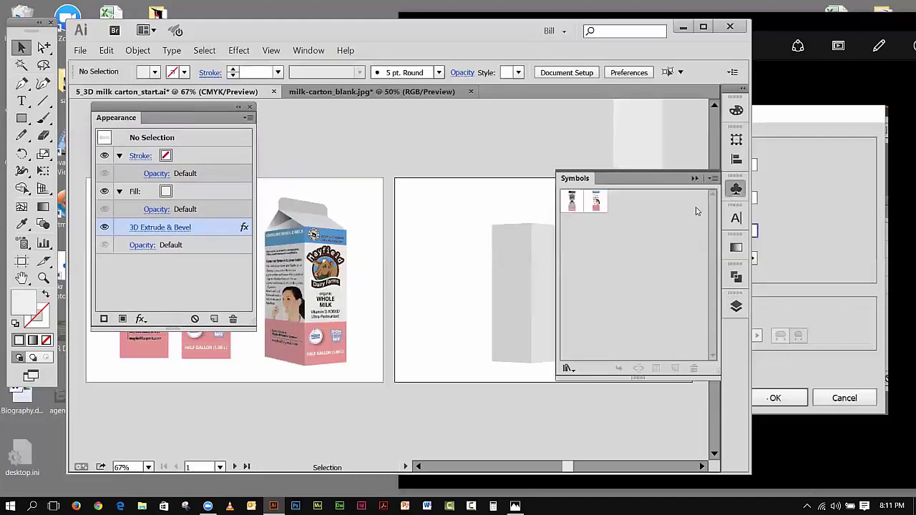
click(695, 179)
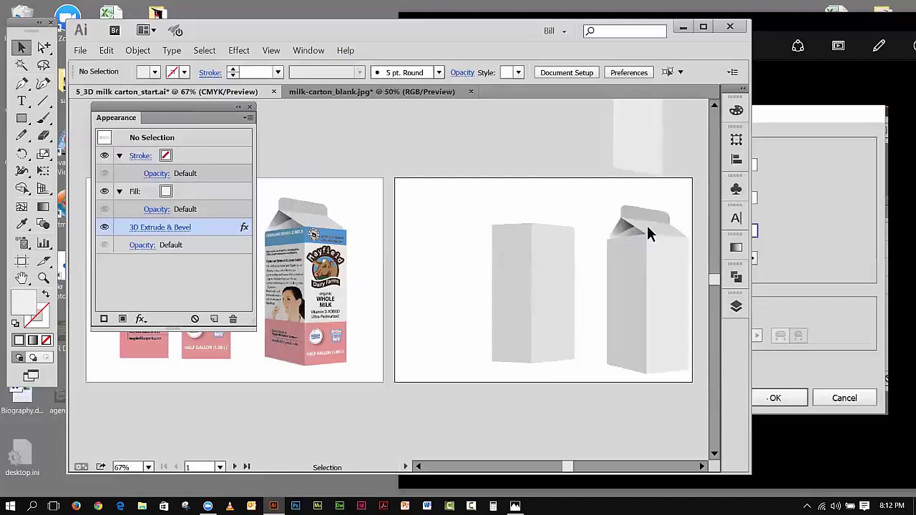
Step: Perspective-distort the extruded box with Free Transform so its left edge is slightly shorter, and move it slightly down to match the carton
click(554, 278)
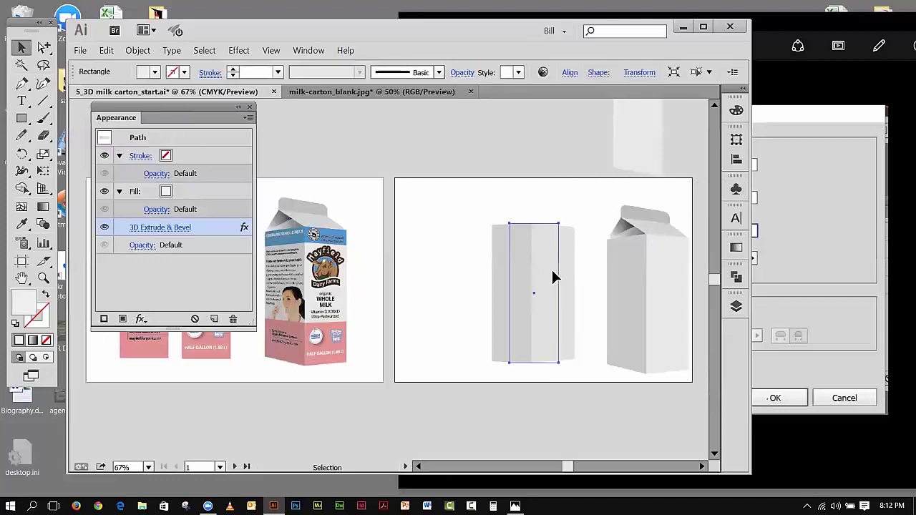
click(43, 171)
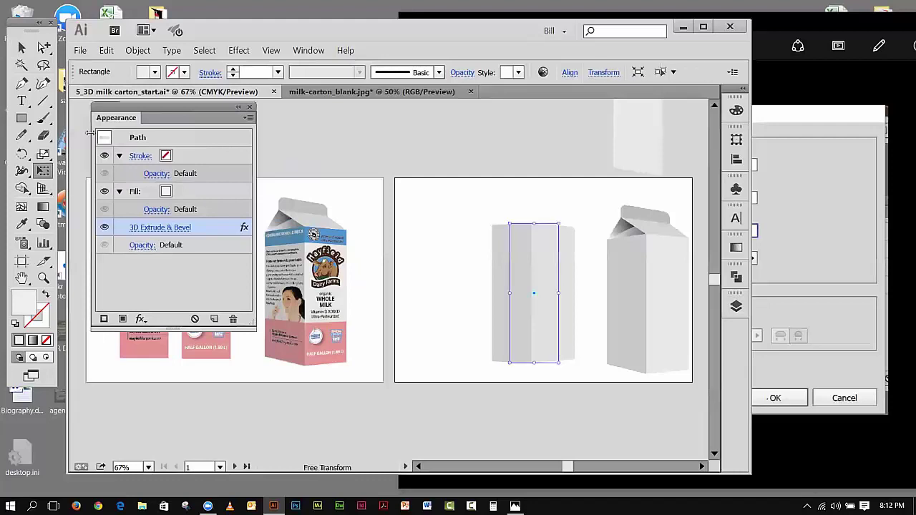
drag(118, 109, 222, 113)
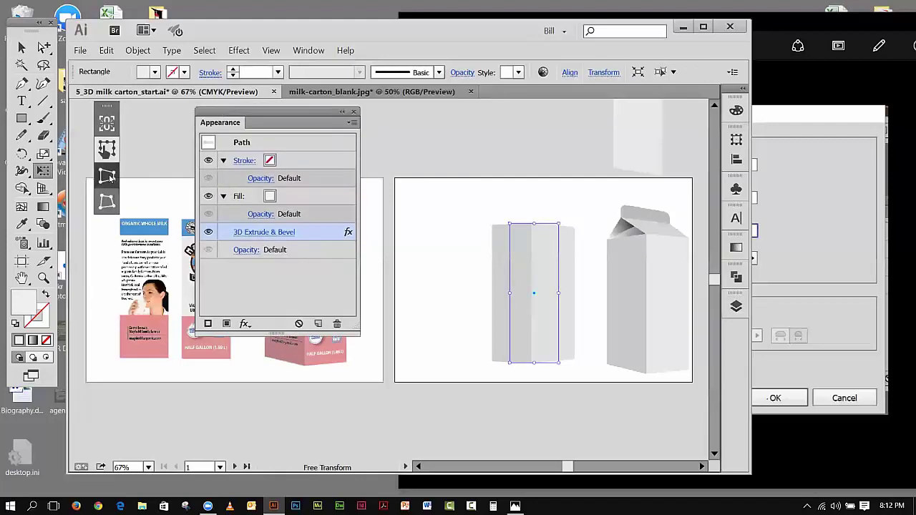
click(109, 178)
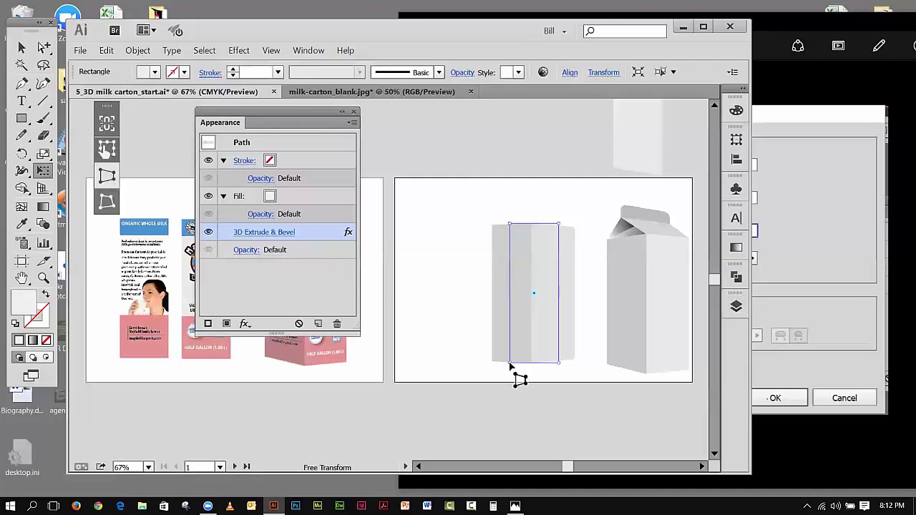
drag(510, 363, 509, 355)
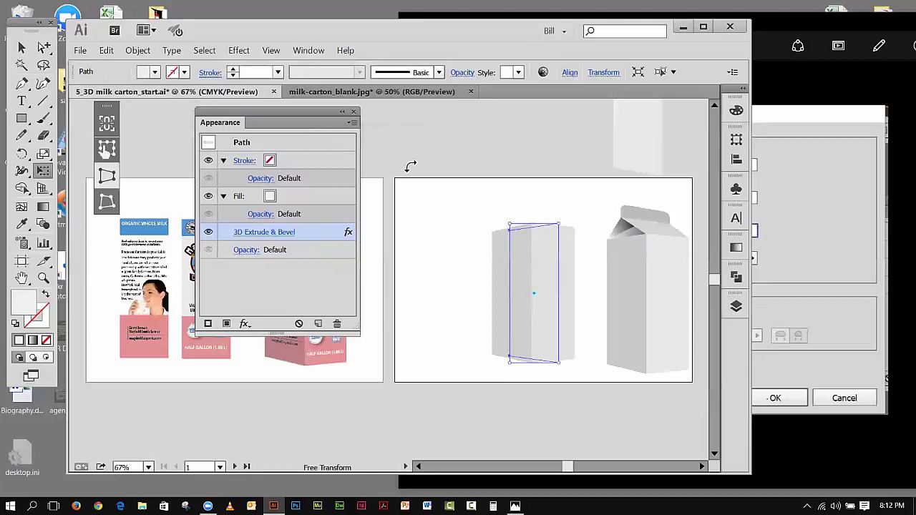
click(18, 47)
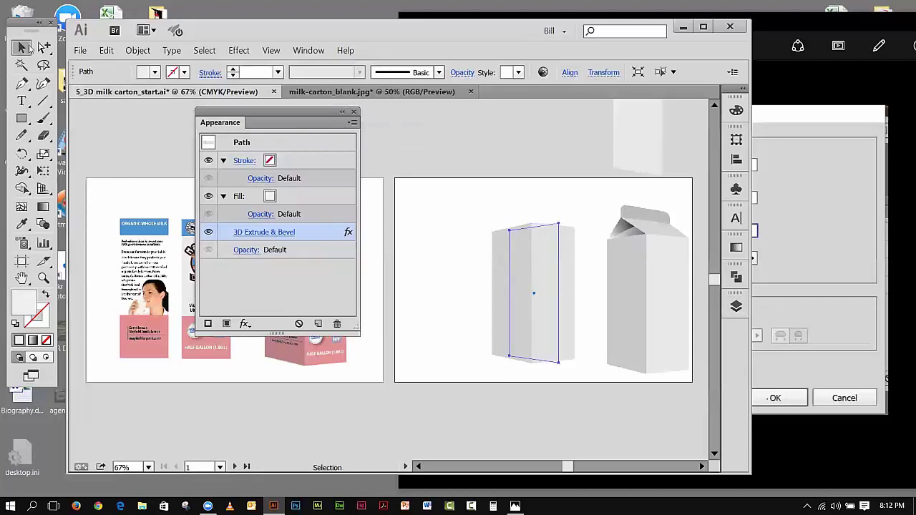
click(477, 157)
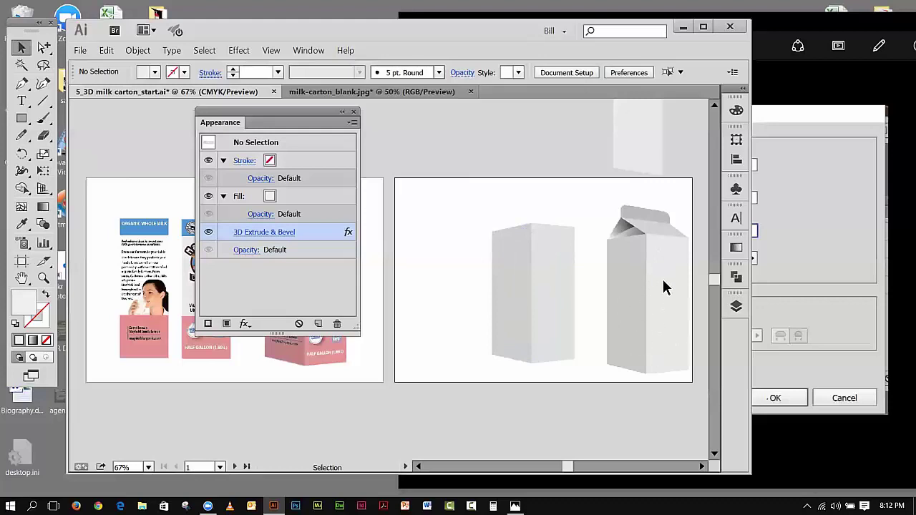
click(543, 296)
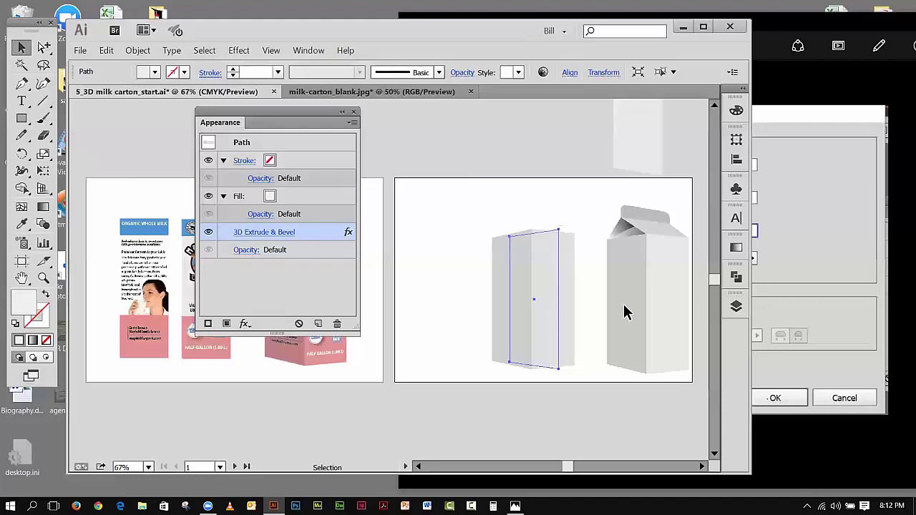
key(ctrl+shift+a)
Step: Unlock all objects, move the blank carton toward the middle of the artboard and place the extruded box over its body
click(137, 50)
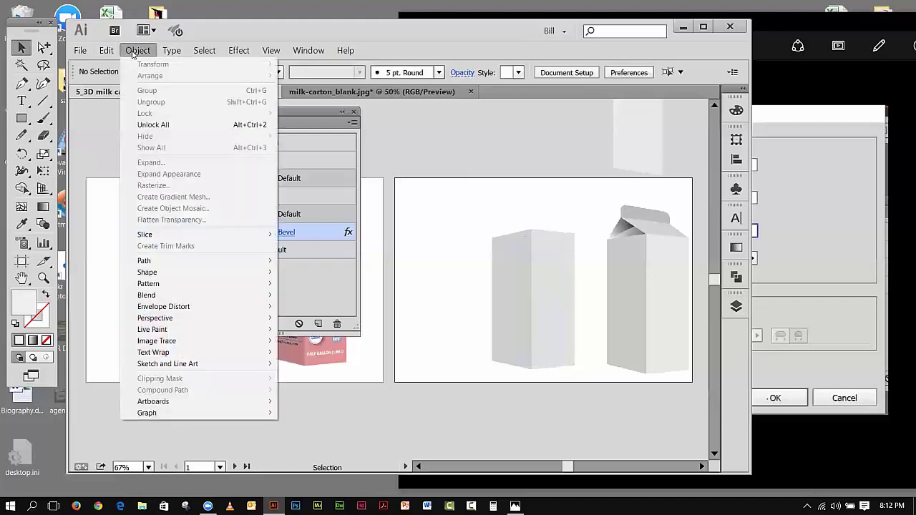
click(153, 126)
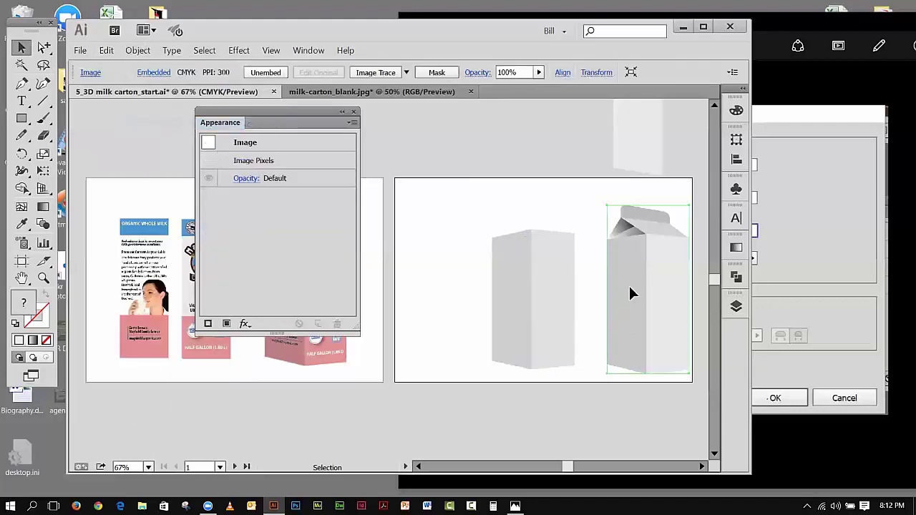
drag(553, 286, 463, 274)
drag(678, 304, 582, 301)
drag(453, 296, 587, 313)
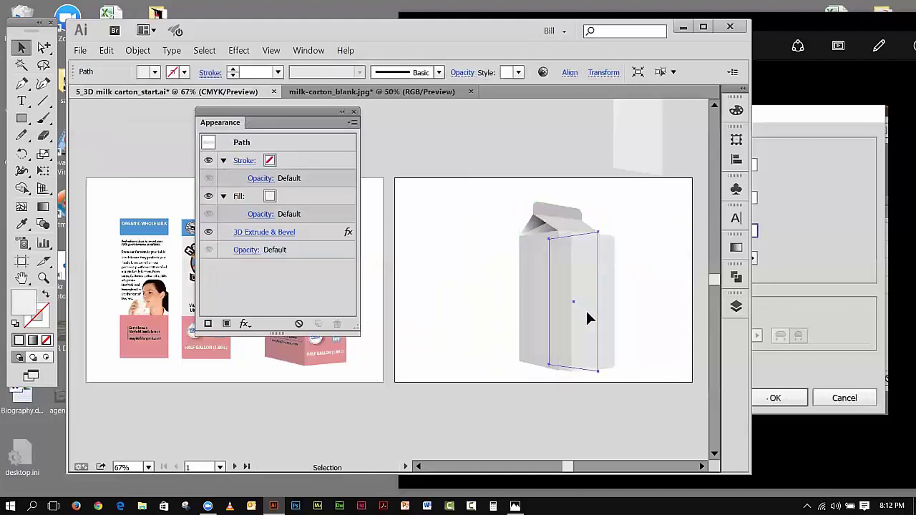
Step: Nudge the box left and slightly up until its edges line up with the carton's body, and deselect it
key(Left)
key(Left)
key(Left)
key(Left)
key(Left)
key(Left)
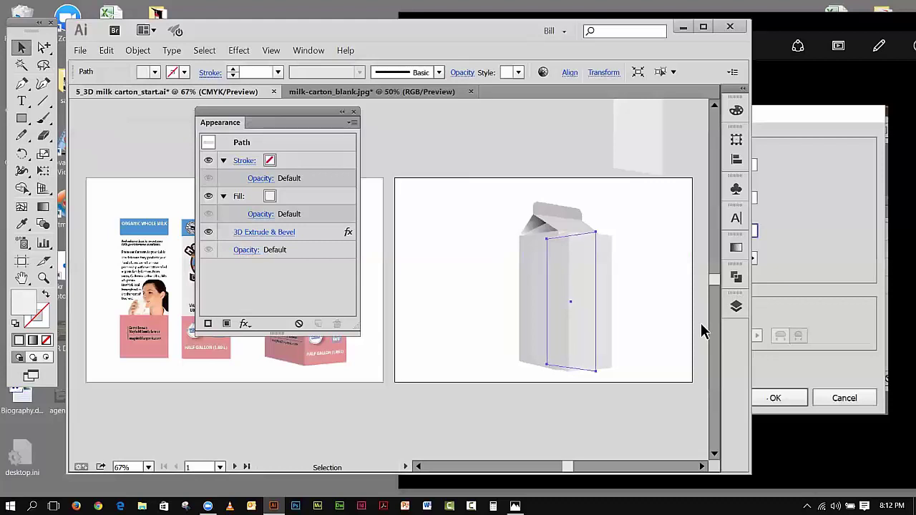
key(Left)
key(Left)
key(Left)
key(Left)
key(Left)
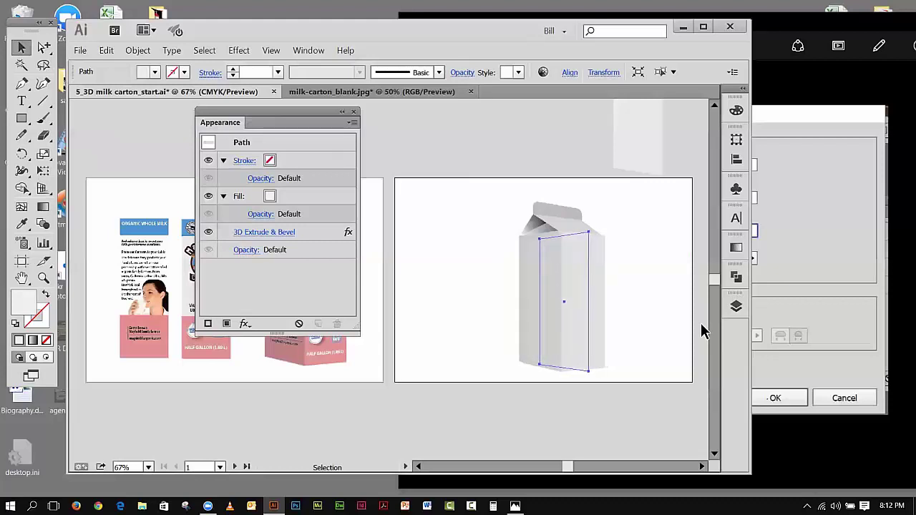
key(Left)
key(Left)
key(Left)
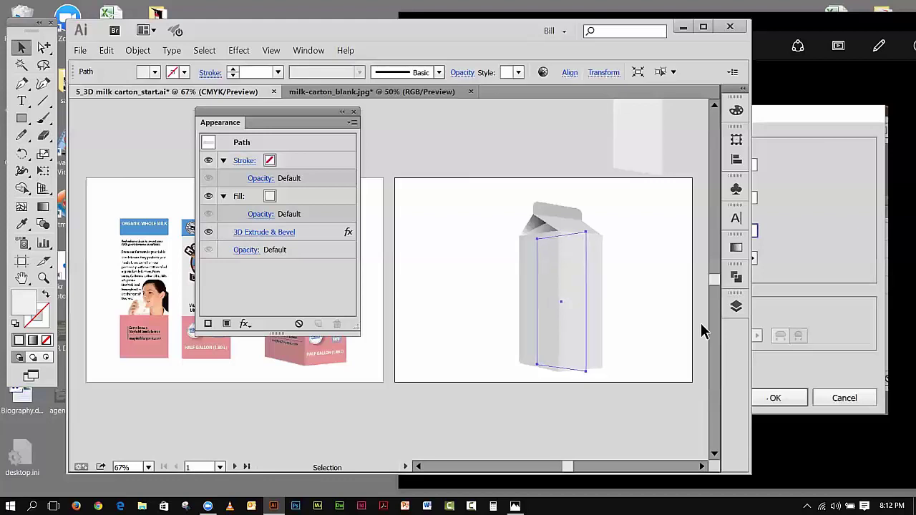
key(Up)
click(625, 260)
Step: Lock the blank carton image in place
click(573, 213)
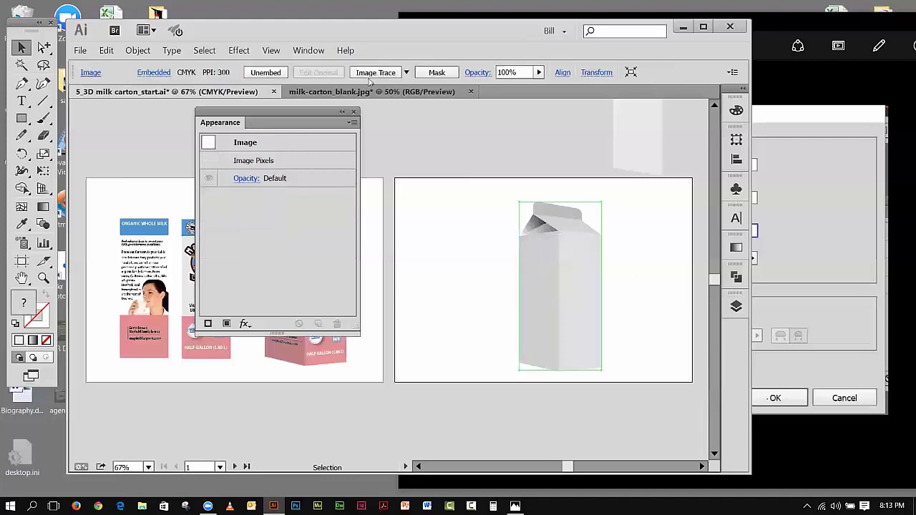
click(137, 50)
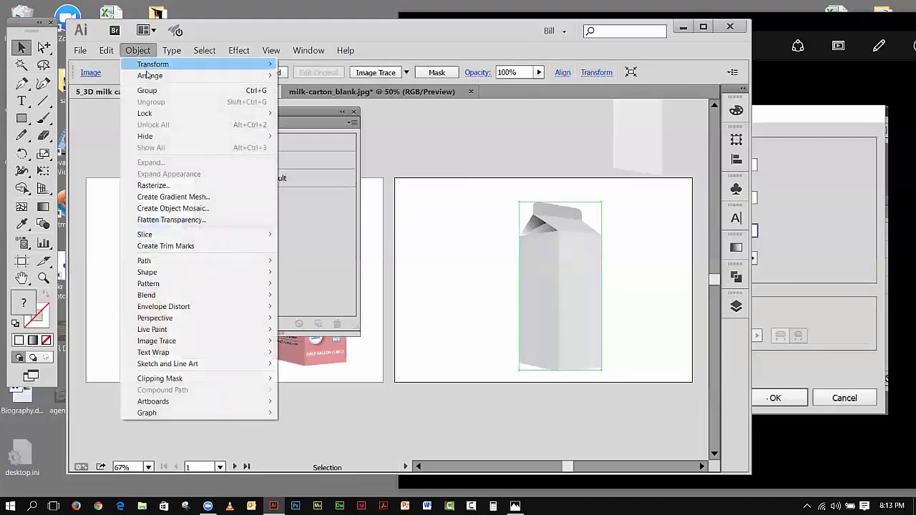
click(304, 113)
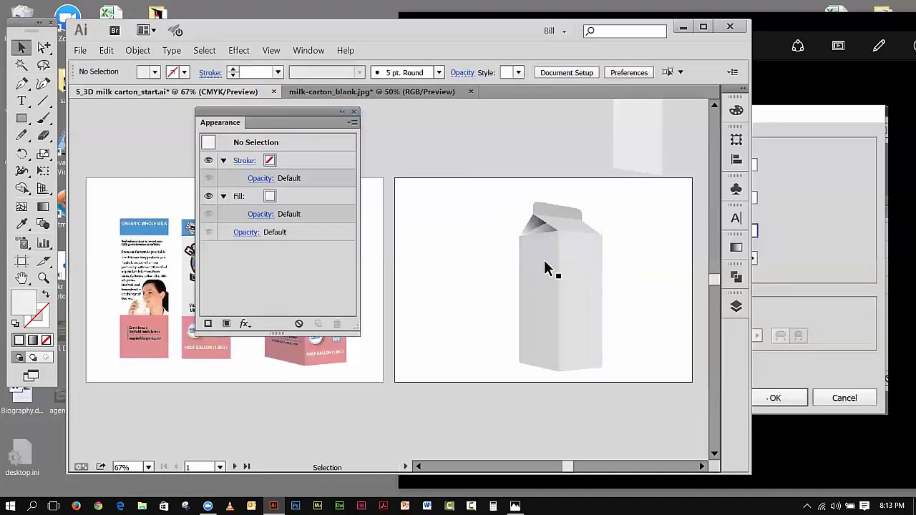
Step: Display the layers beside the artwork and toggle the visibility of trace, Layer 4 and carton top to identify their contents
click(308, 50)
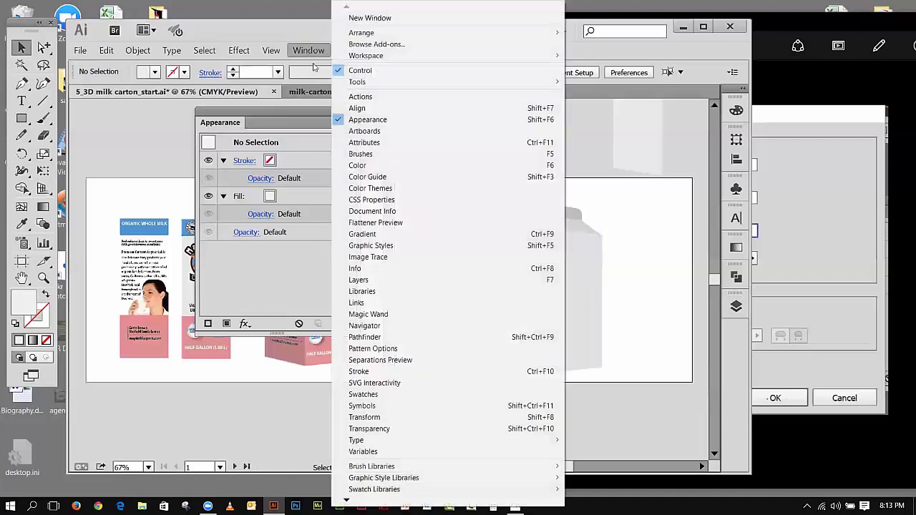
click(359, 280)
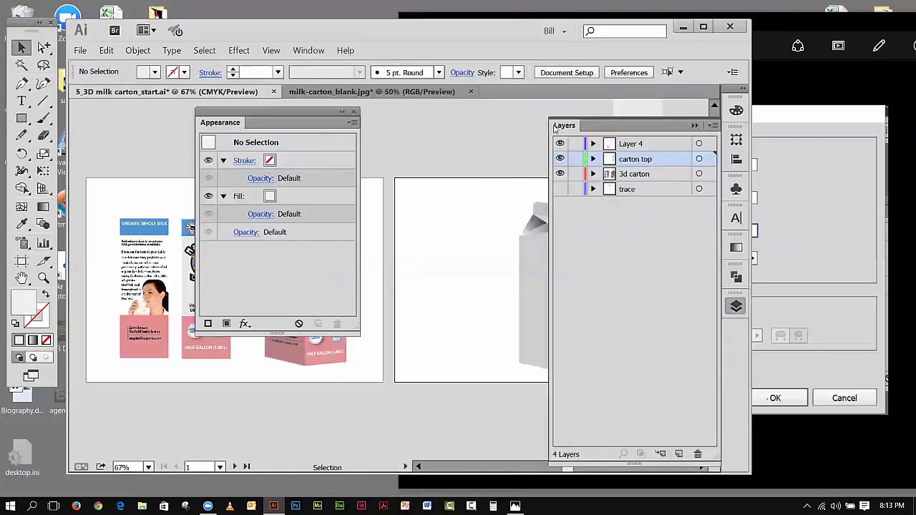
drag(558, 129, 282, 154)
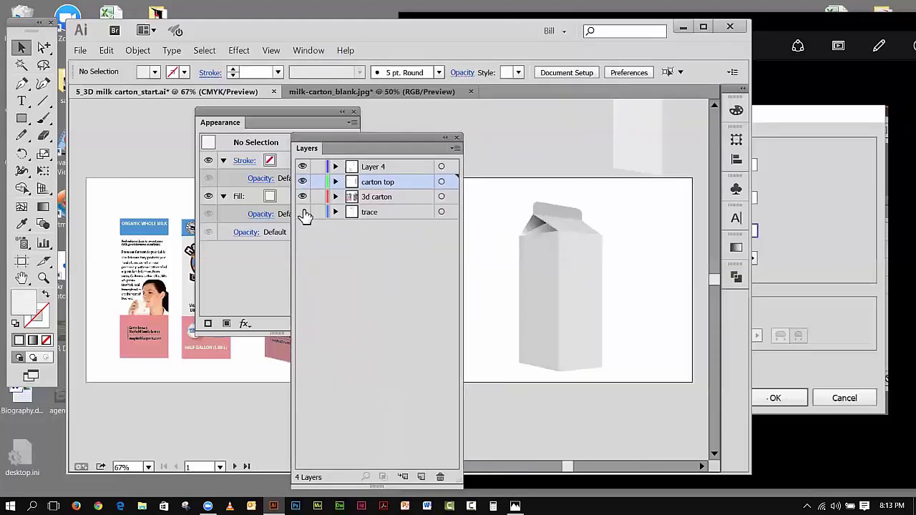
click(303, 211)
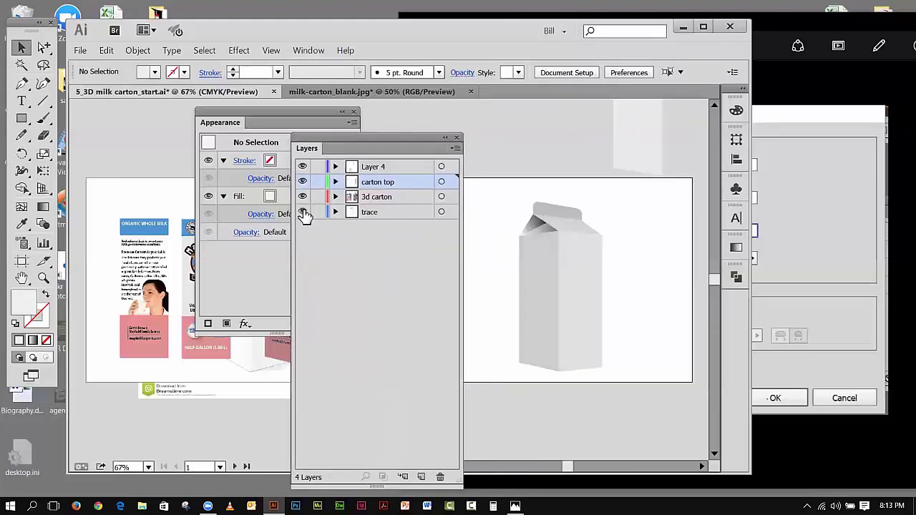
click(302, 211)
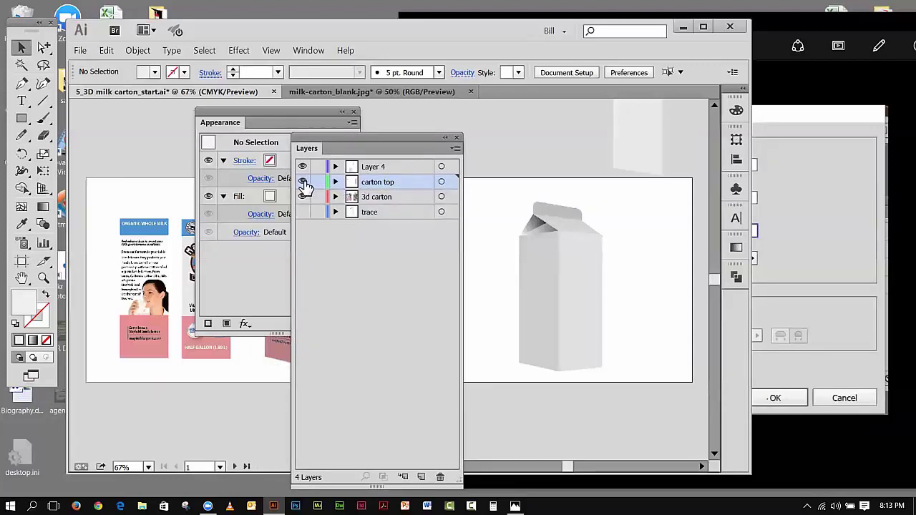
click(303, 168)
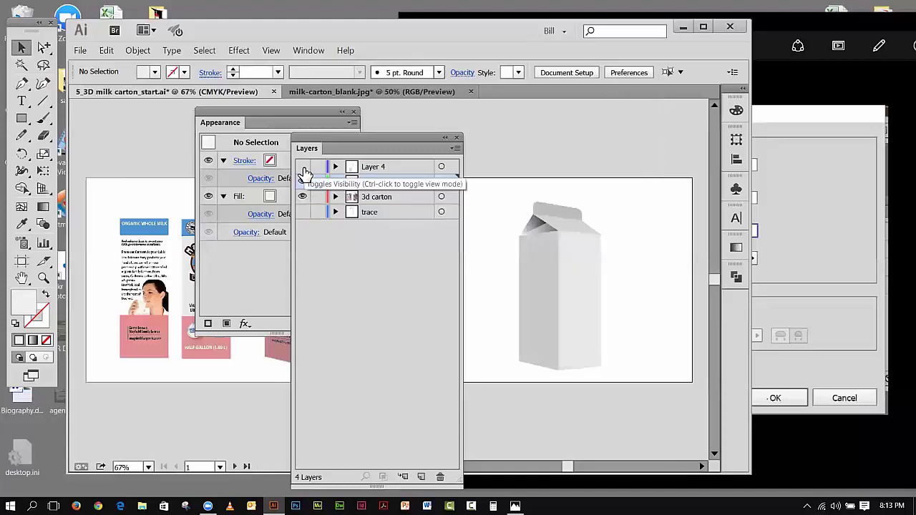
click(303, 168)
click(303, 182)
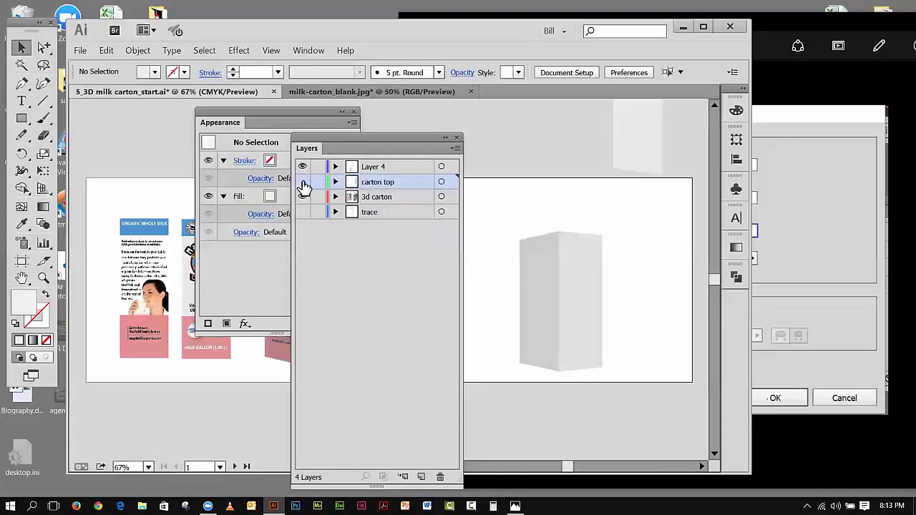
click(303, 182)
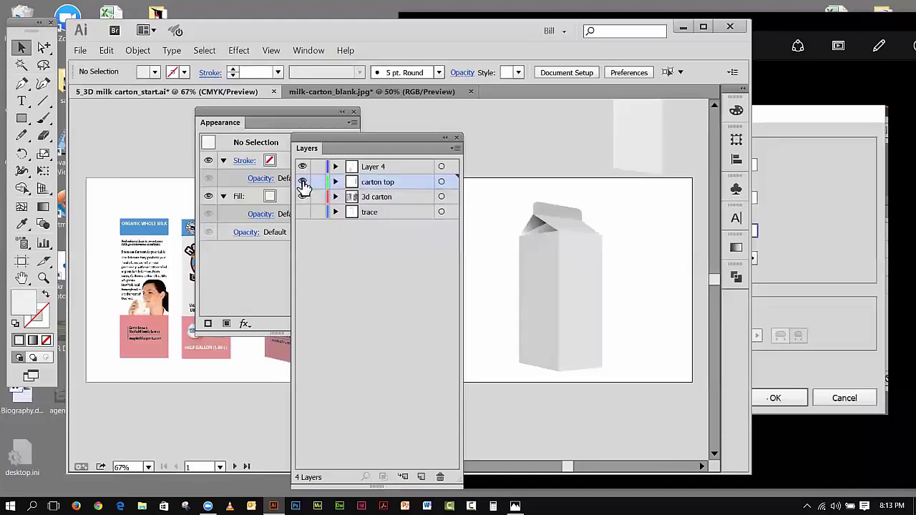
Step: Rename Layer 4 as "work" and lock the carton top, 3d carton and trace layers
double_click(371, 168)
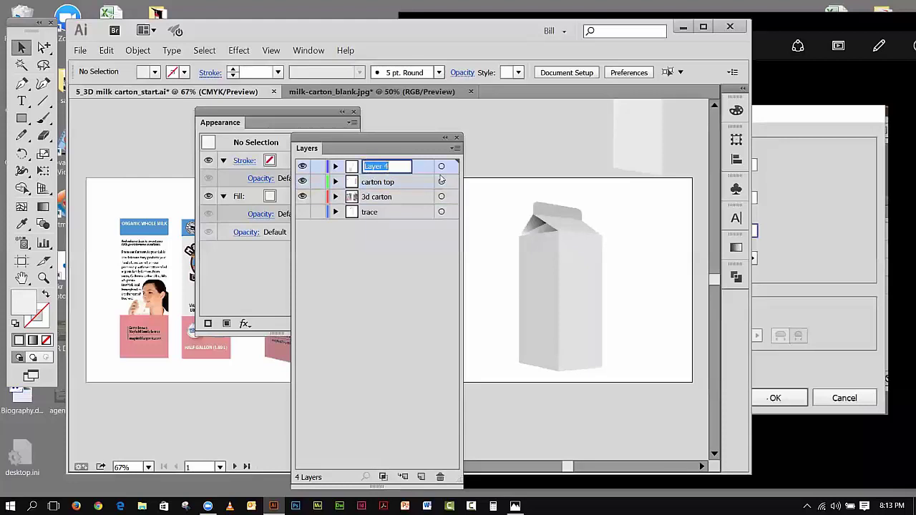
text(work)
key(Return)
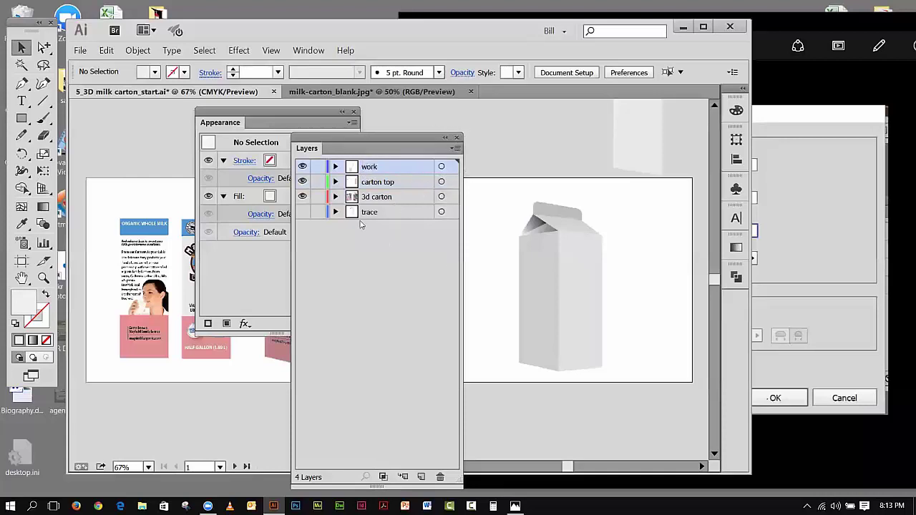
click(319, 182)
click(318, 197)
click(318, 211)
Step: Dock the Layers and Appearance panels out of the way and inspect the box's fit along the carton's upper and lower edges up close
click(43, 277)
drag(511, 190, 617, 247)
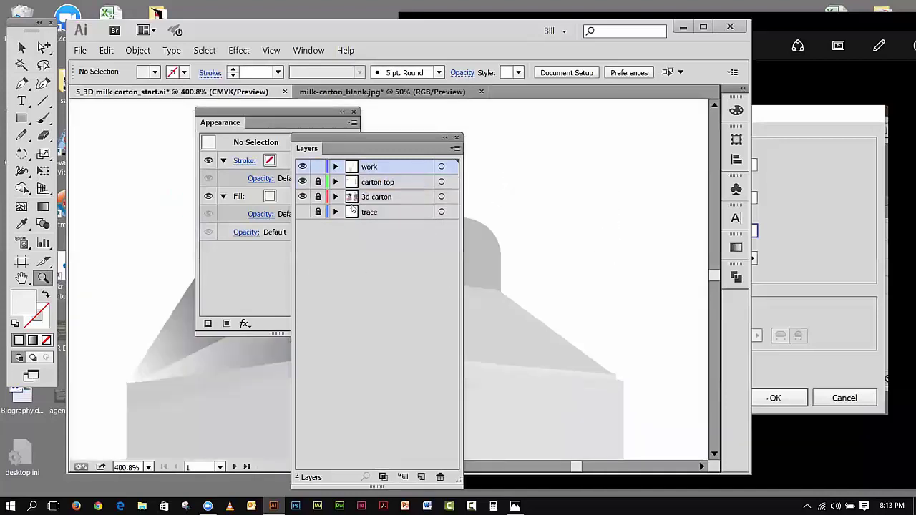
drag(363, 143, 736, 130)
drag(206, 117, 736, 128)
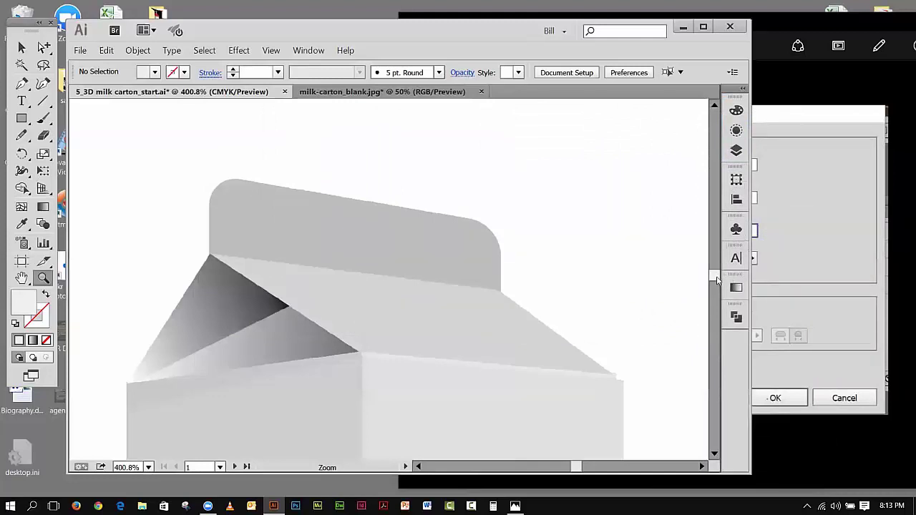
scroll(717, 281, down, 3)
scroll(717, 280, up, 3)
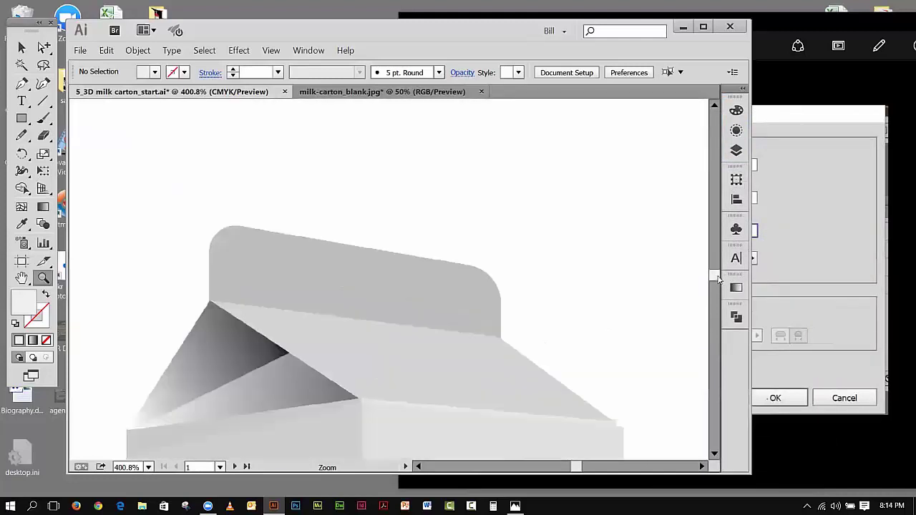
scroll(718, 280, down, 6)
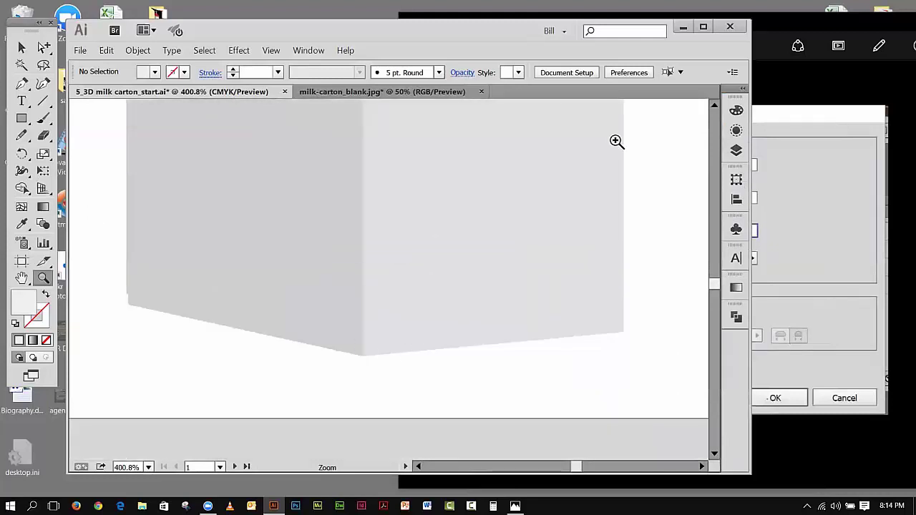
Step: Select the 3D box and nudge it upward until its lower edges line up with the blank carton's base
click(737, 149)
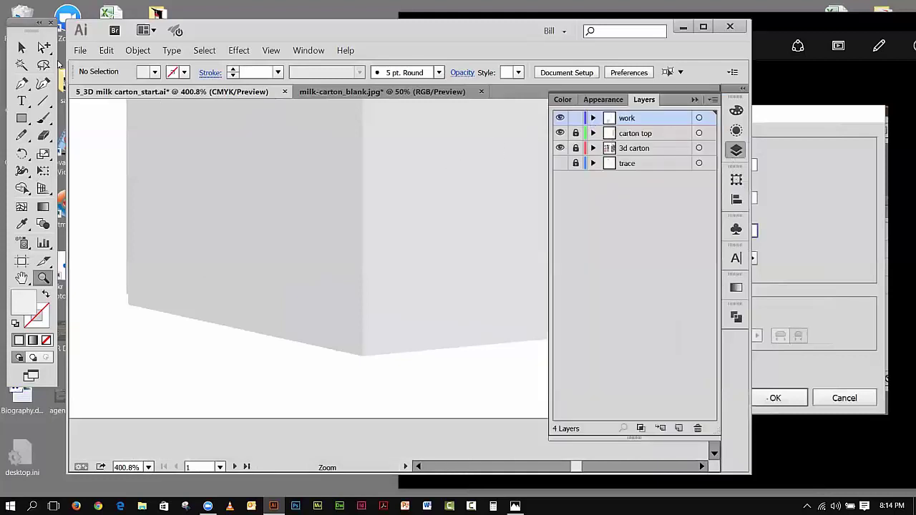
click(22, 48)
click(390, 178)
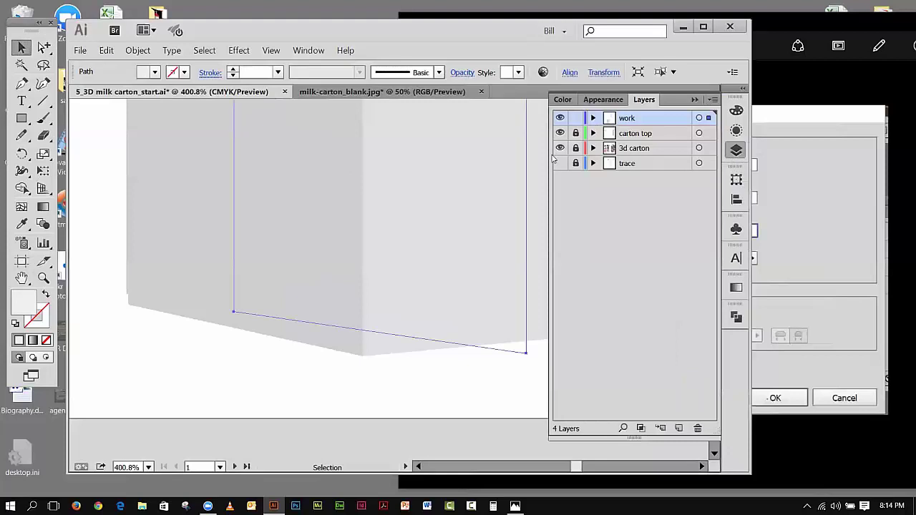
key(Down)
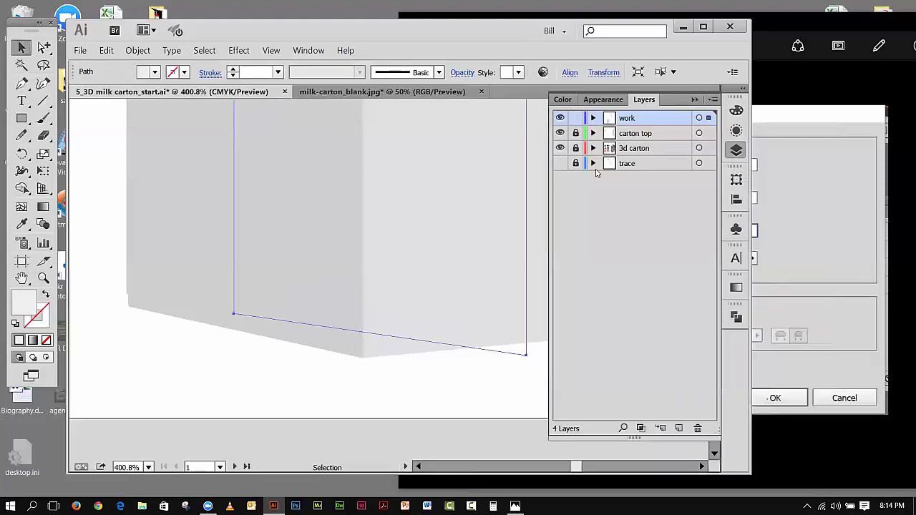
key(Up)
key(Up)
key(Up)
key(Up)
key(Up)
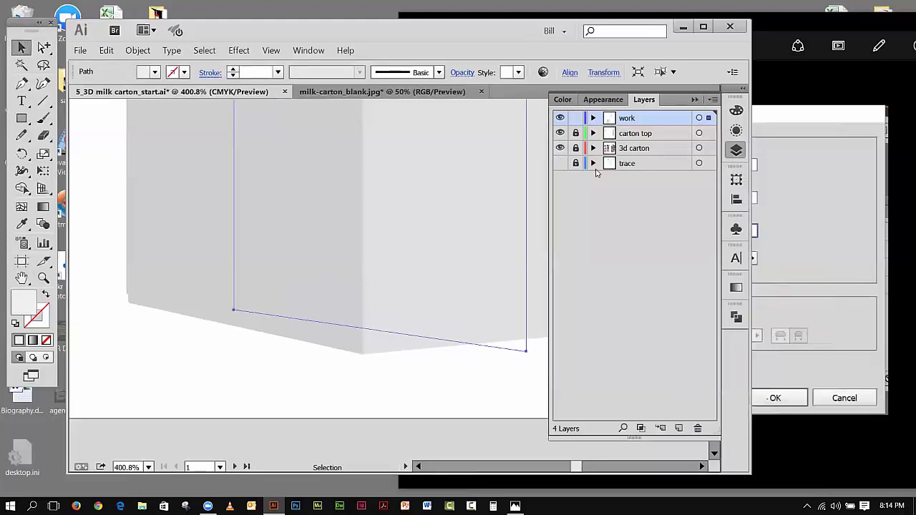
key(Up)
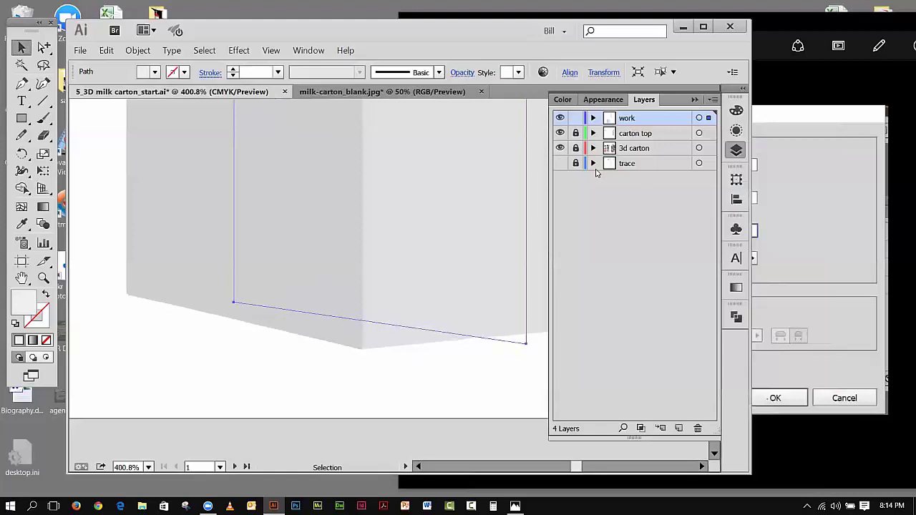
key(Down)
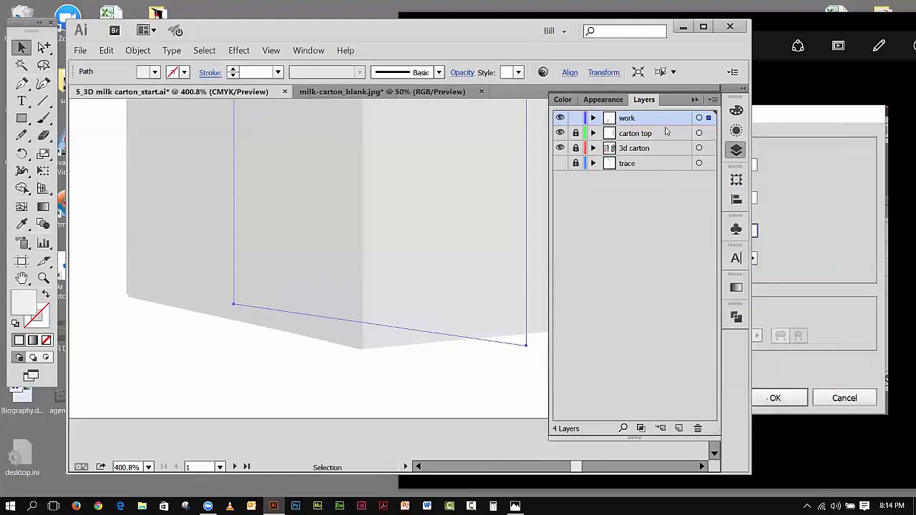
Step: Lock the work layer and add a new layer named "top" above it
click(694, 99)
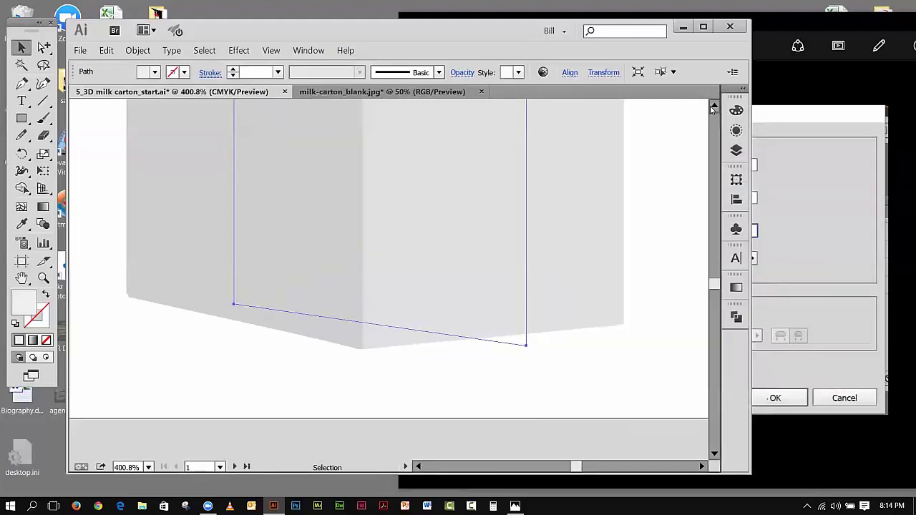
click(714, 106)
click(714, 105)
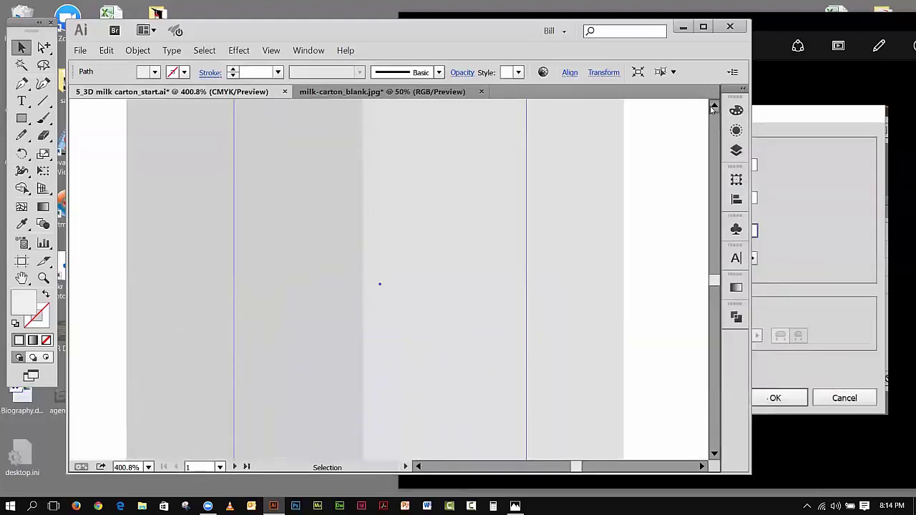
click(713, 106)
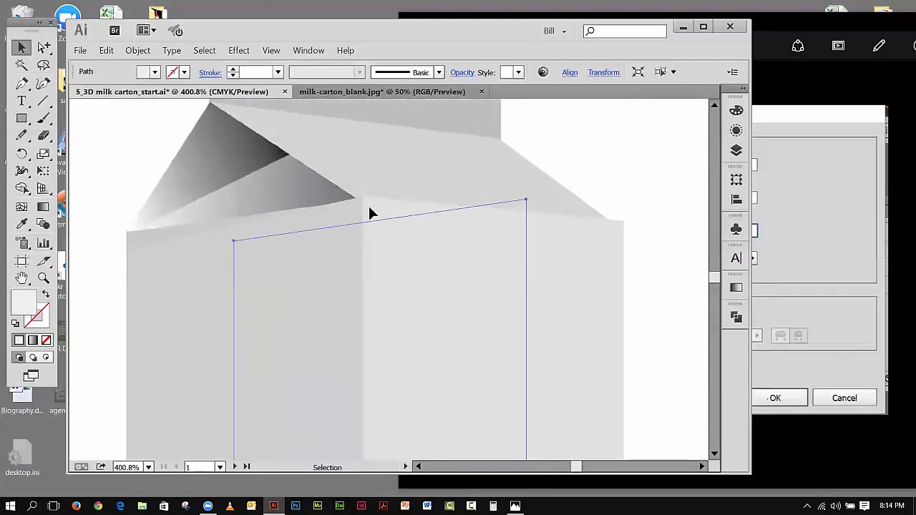
click(713, 106)
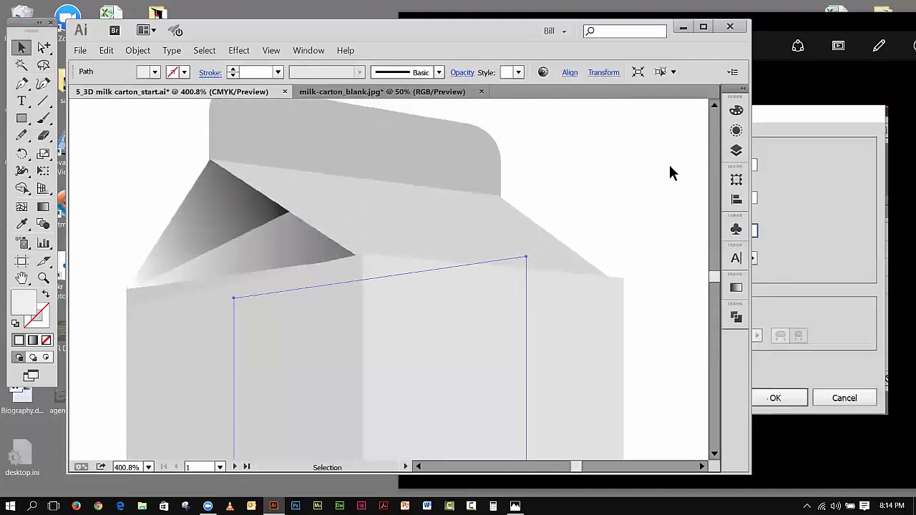
click(713, 106)
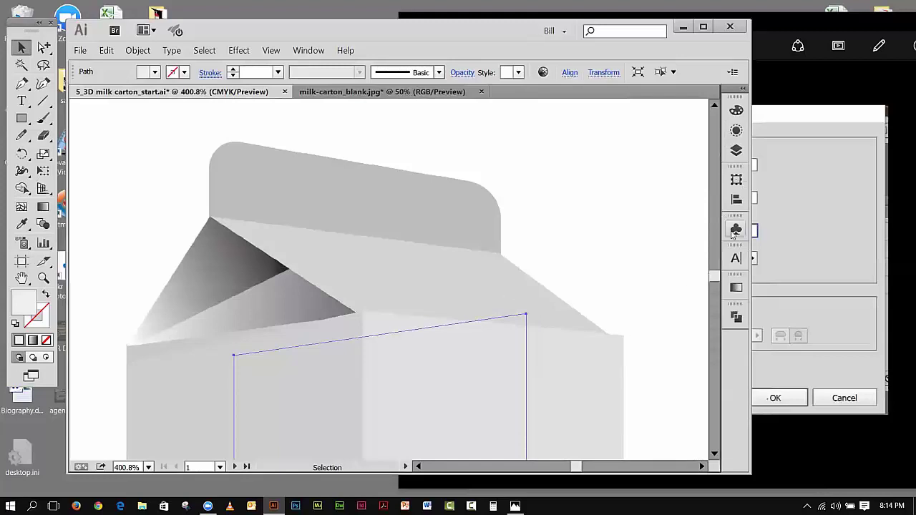
click(740, 148)
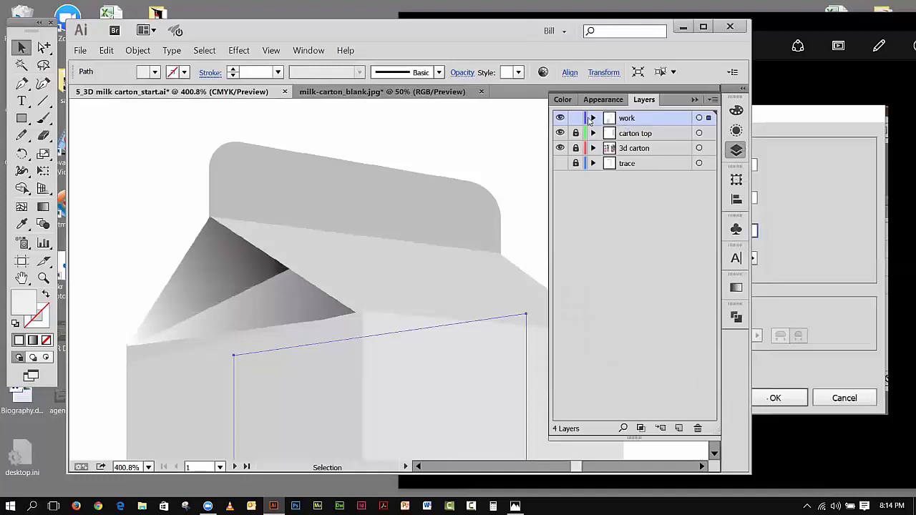
click(576, 119)
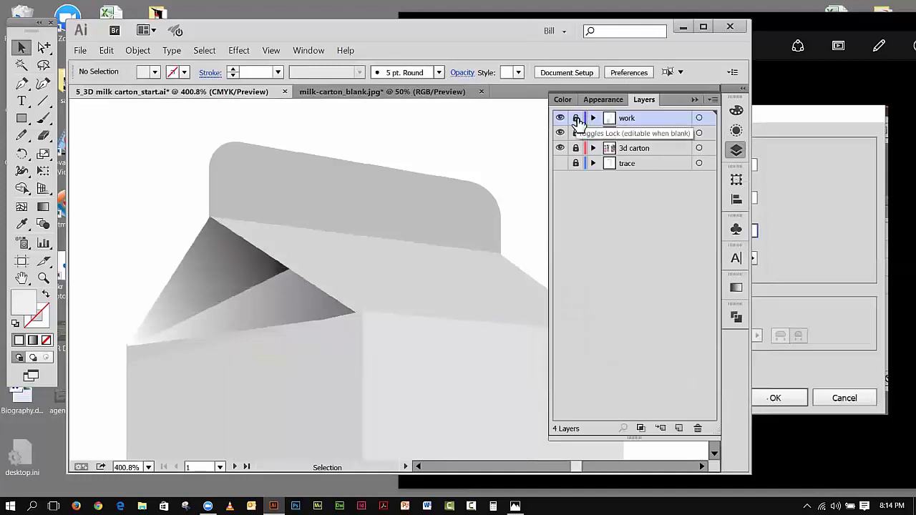
click(679, 428)
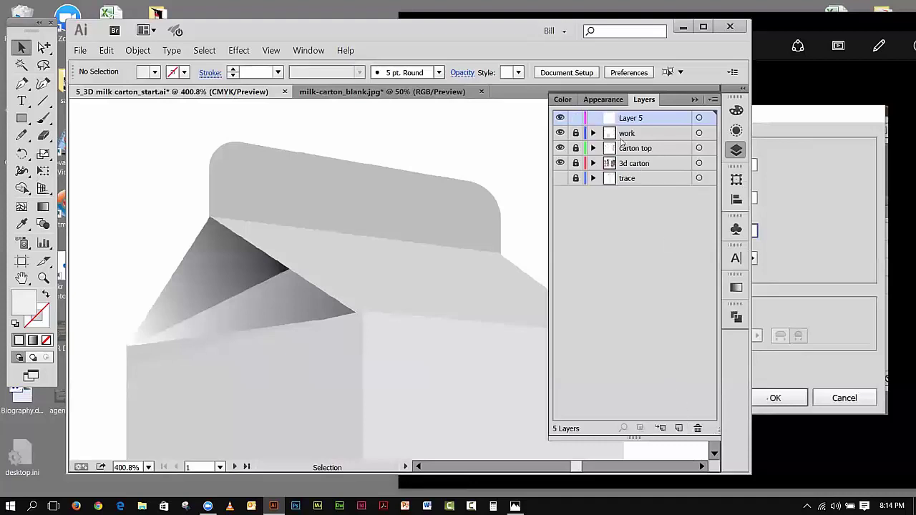
double_click(621, 120)
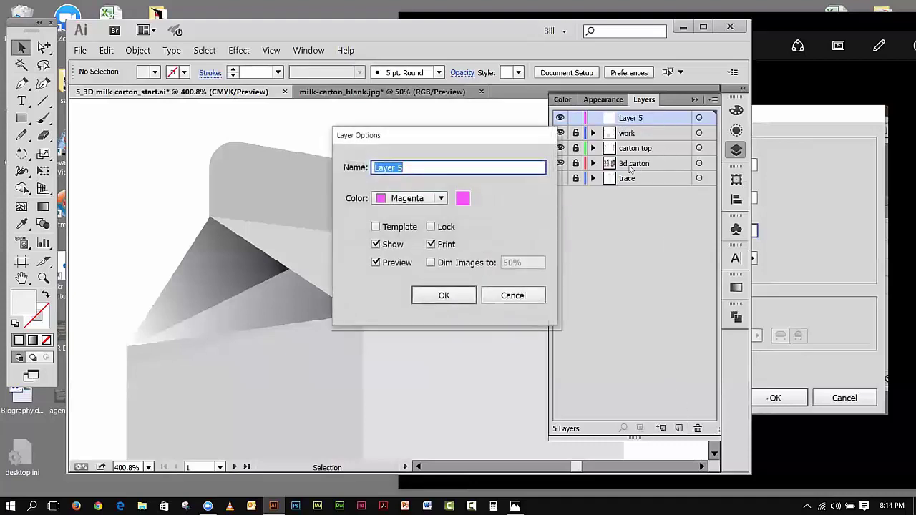
text(top)
click(461, 296)
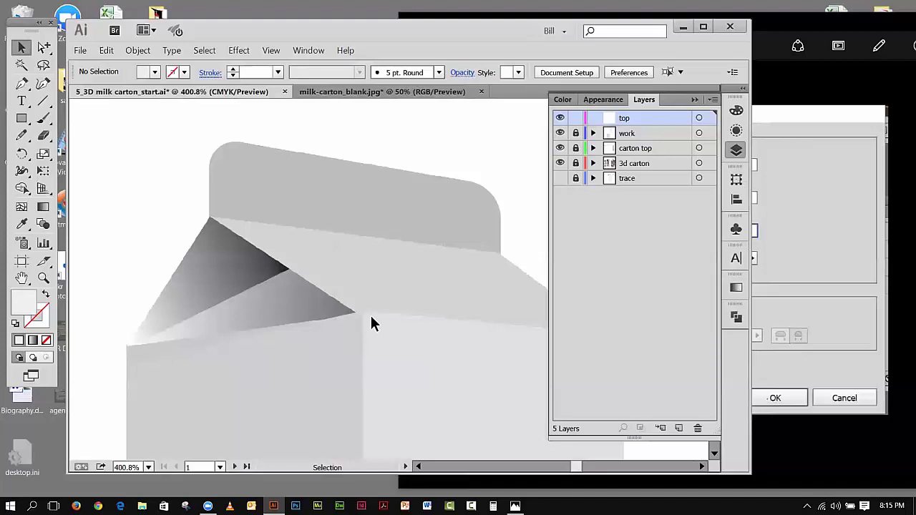
Step: Set the fill color to light gray DBDBDB for drawing the carton's roof
click(693, 100)
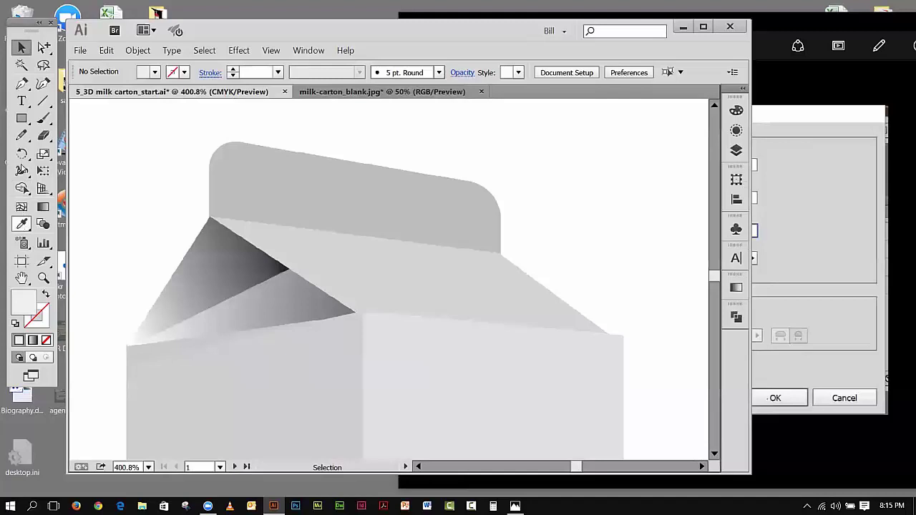
double_click(21, 308)
drag(388, 200, 388, 209)
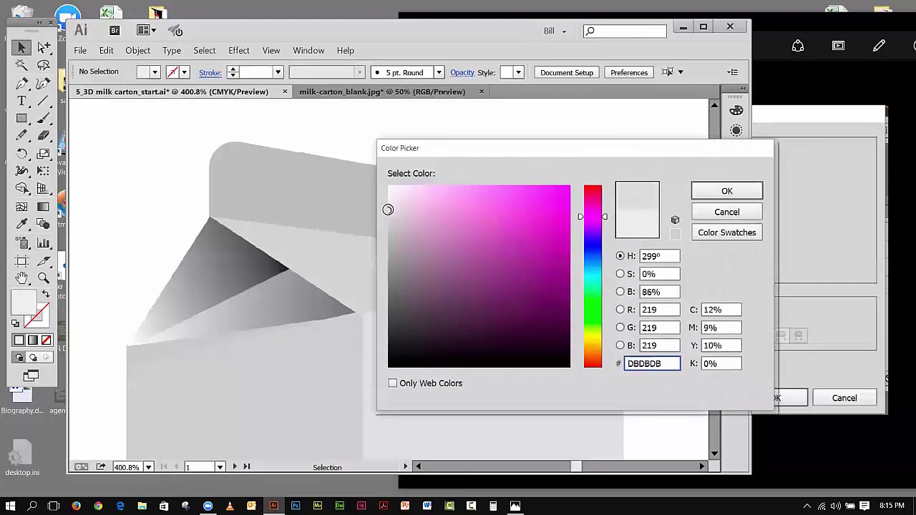
click(721, 193)
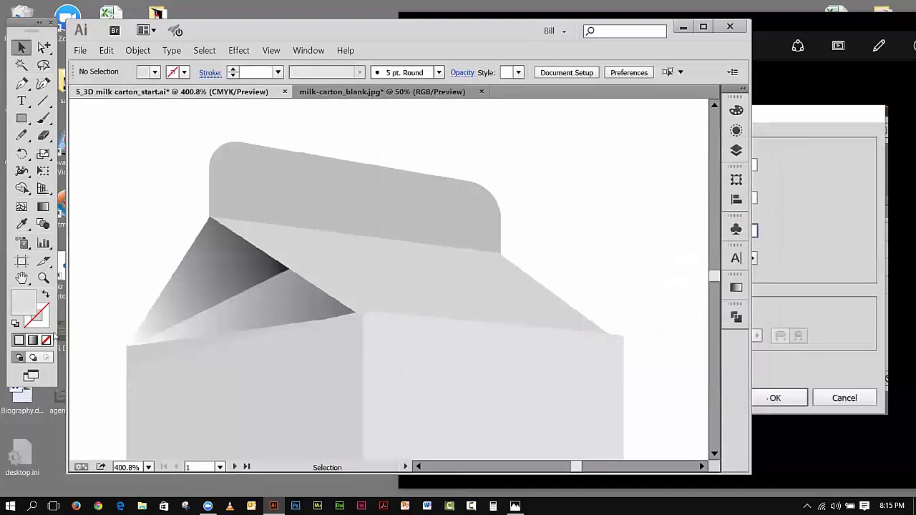
Step: Float the Pen tools beside the carton and trace a closed four-point shape over its large sloping roof panel
click(20, 84)
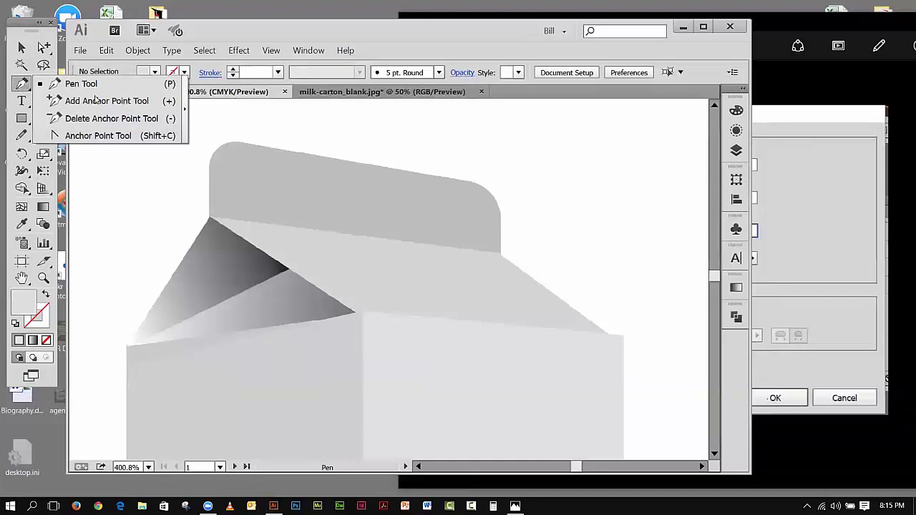
drag(184, 111, 119, 105)
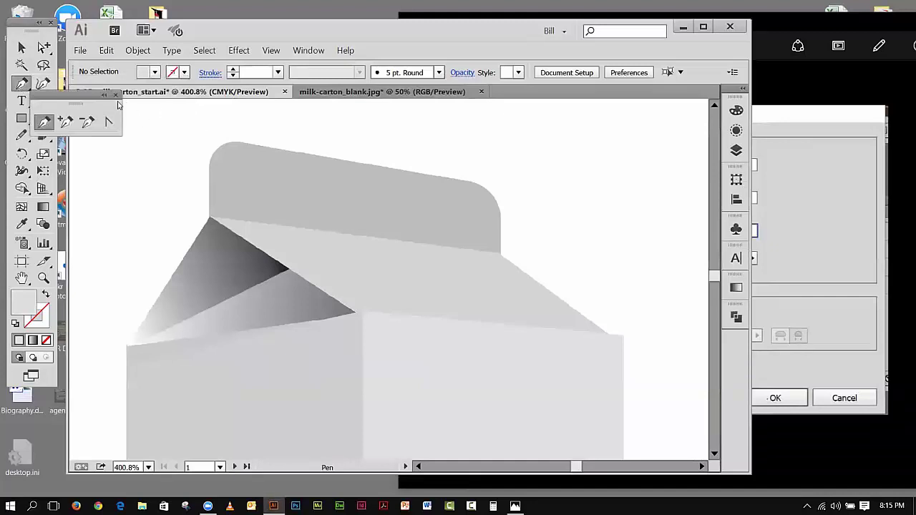
drag(57, 98, 617, 132)
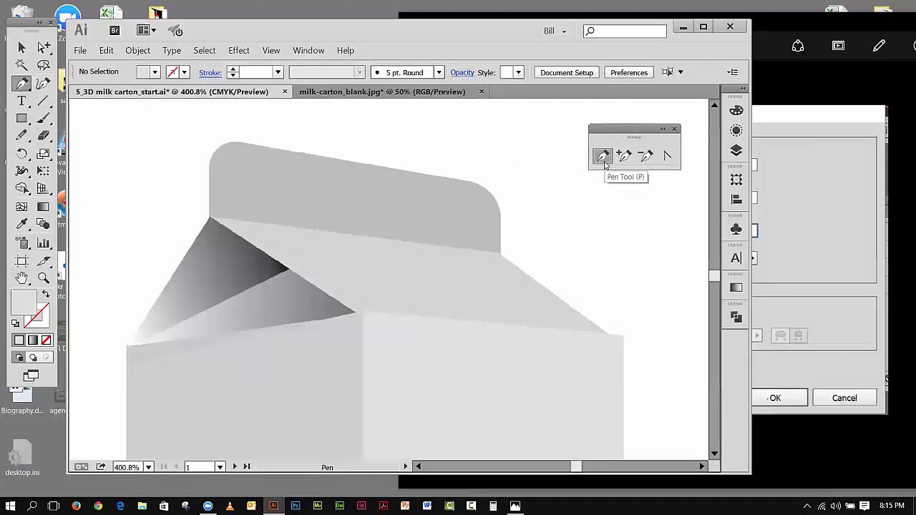
click(362, 313)
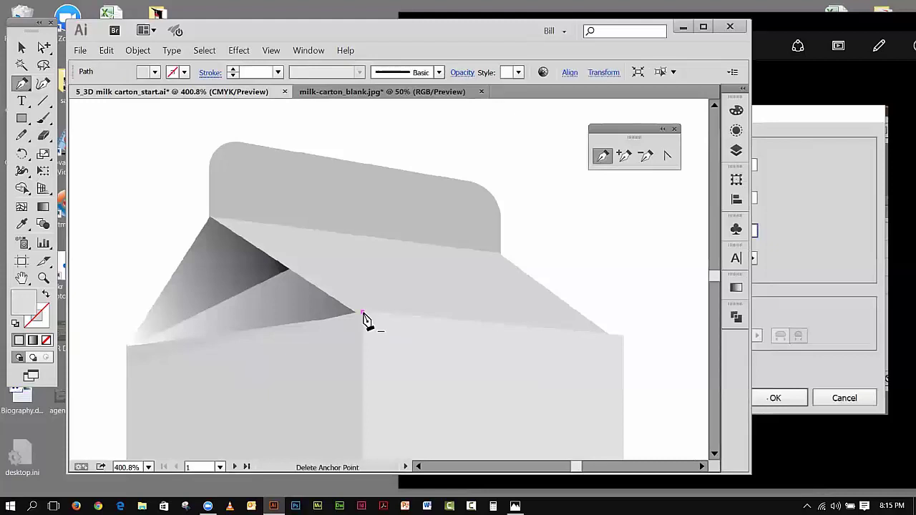
click(209, 217)
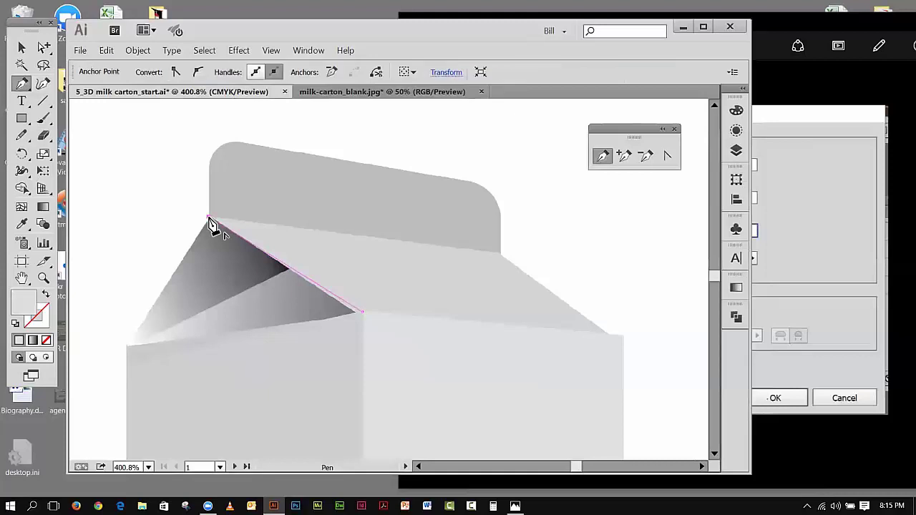
click(499, 254)
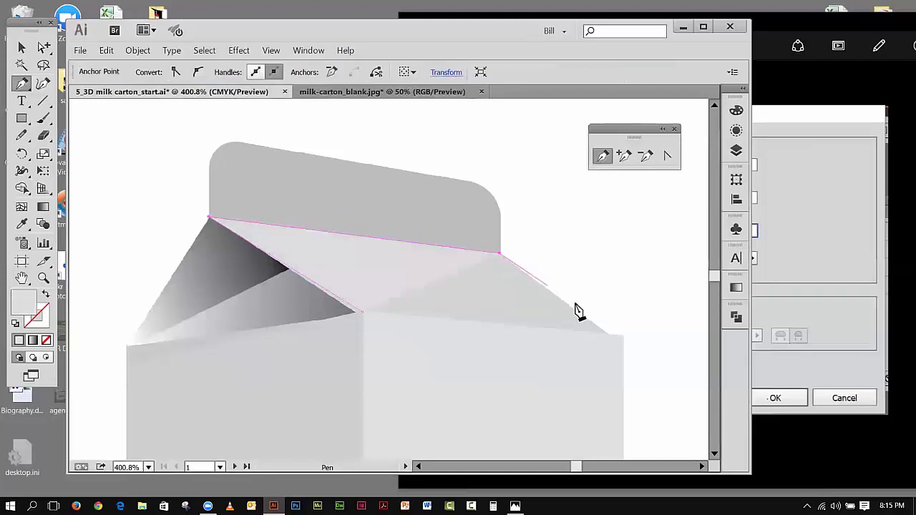
click(619, 334)
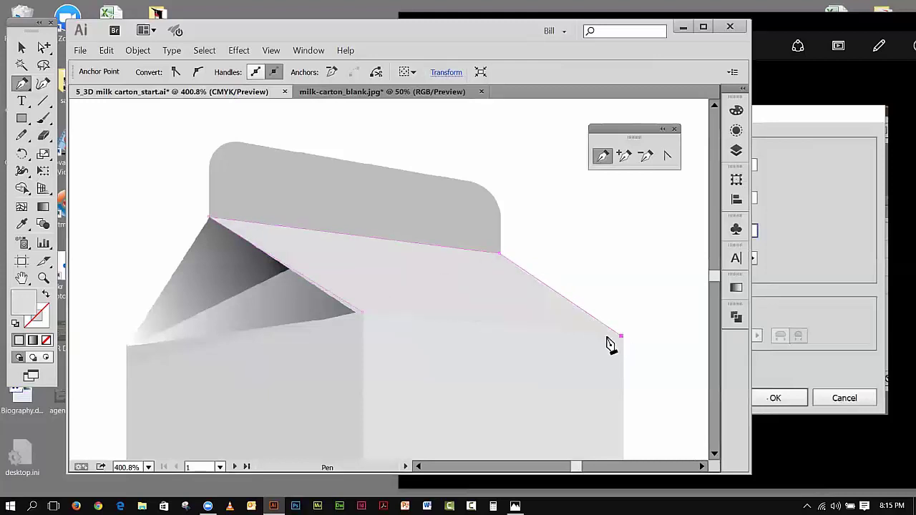
click(364, 315)
click(23, 46)
click(106, 116)
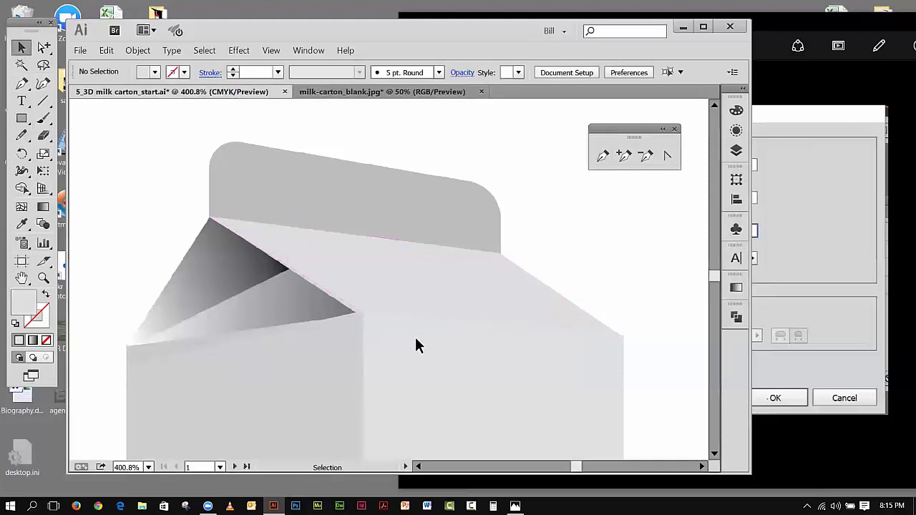
Step: Darken the fill of the traced roof panel to a slightly deeper gray
click(412, 306)
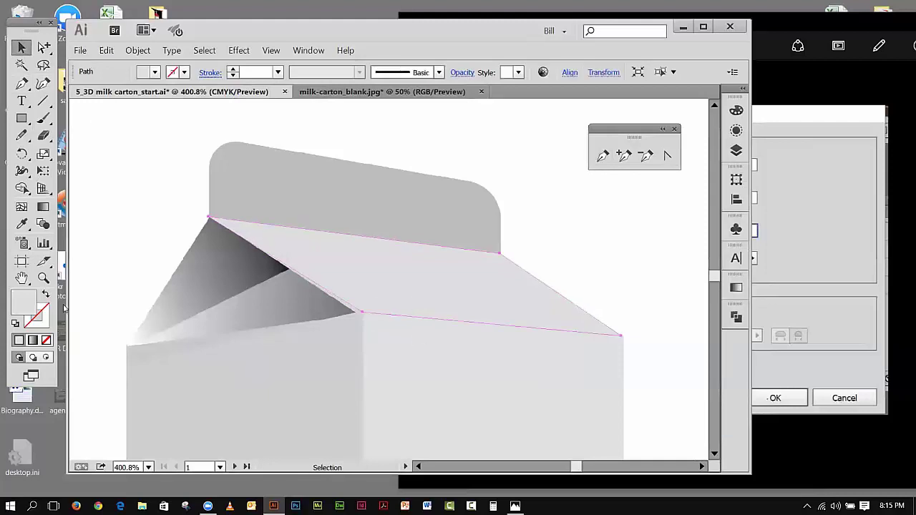
double_click(15, 309)
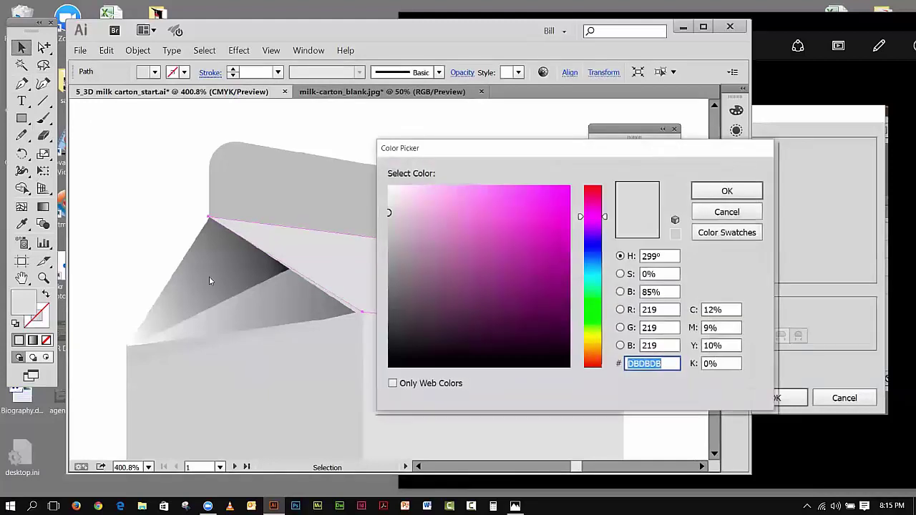
click(389, 213)
drag(388, 213, 388, 221)
click(719, 193)
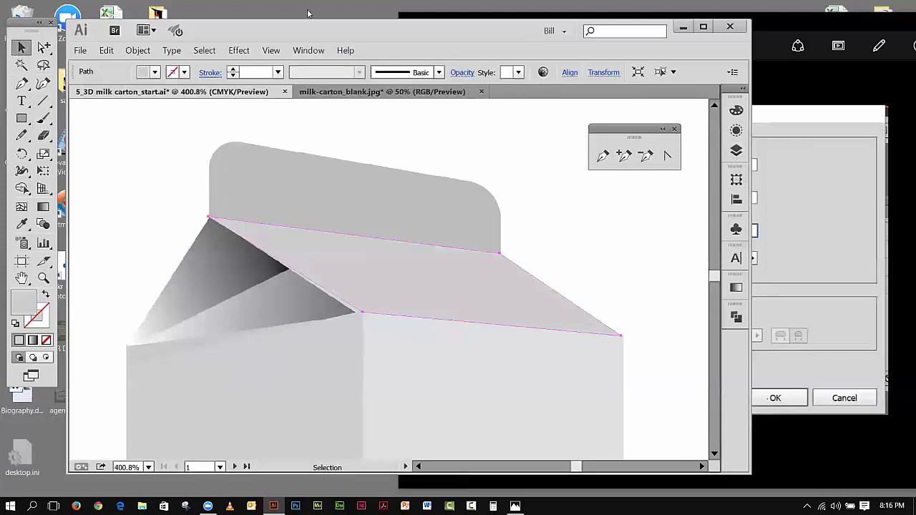
Step: Fit the artboard in the window, hide the 3d carton layer and toggle carton top to check the traced roof panel against it
click(271, 50)
click(336, 154)
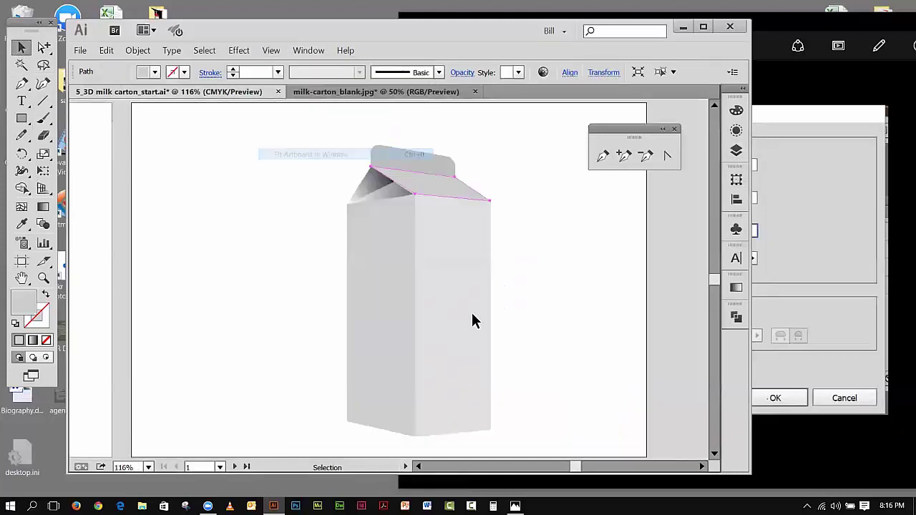
click(732, 154)
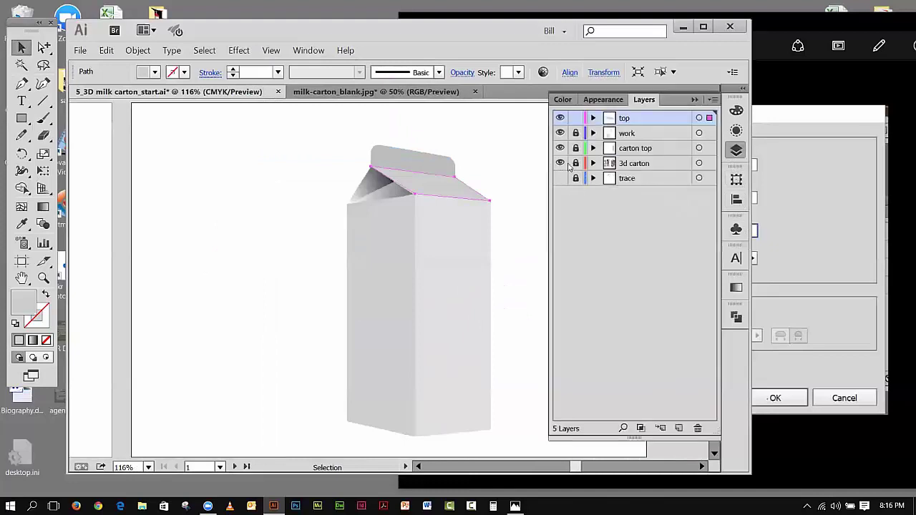
click(560, 148)
click(560, 148)
click(561, 148)
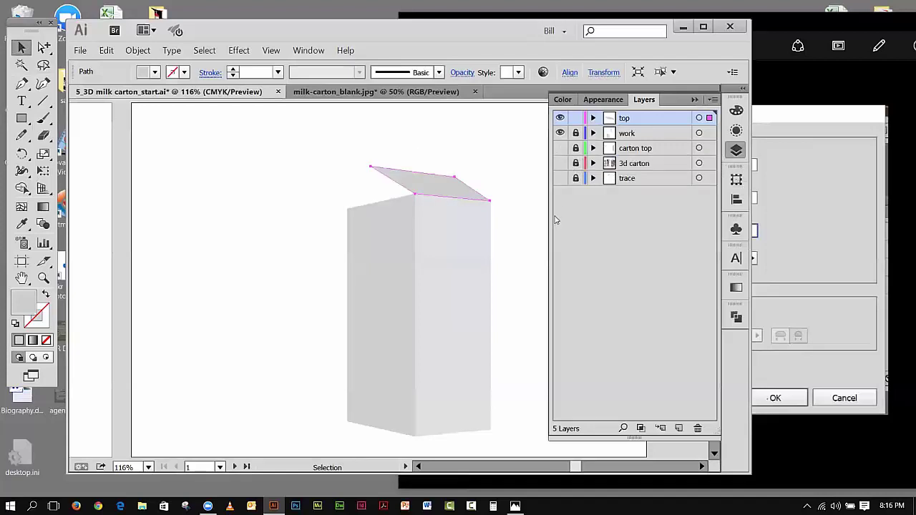
click(199, 159)
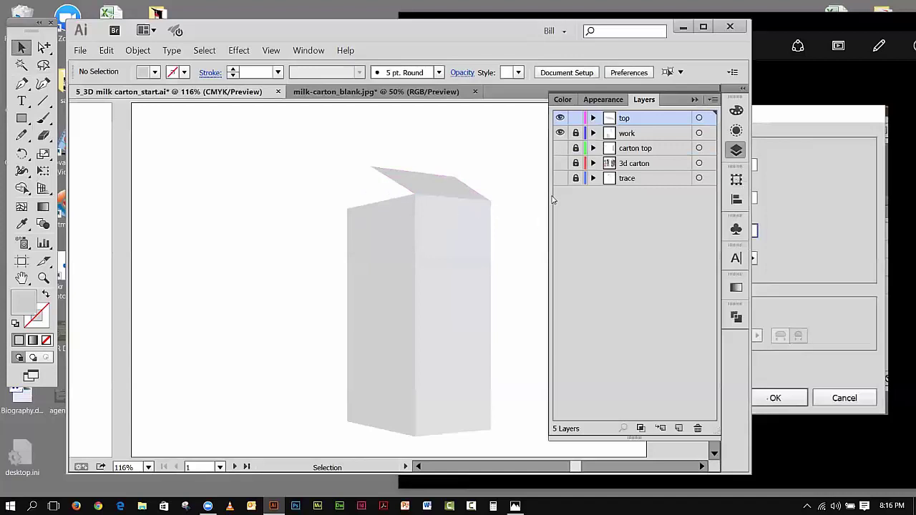
click(560, 148)
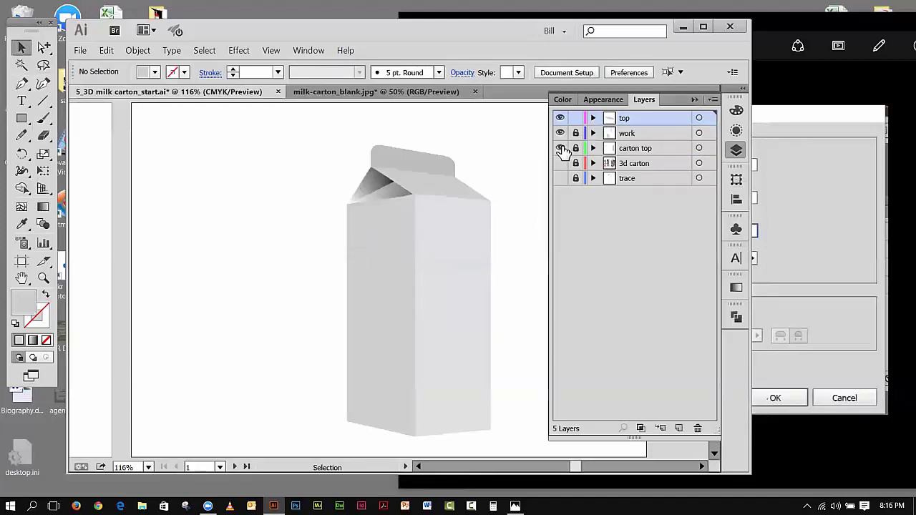
Step: Hide the carton top layer briefly to view the traced roof panel alone, and show it again
click(560, 148)
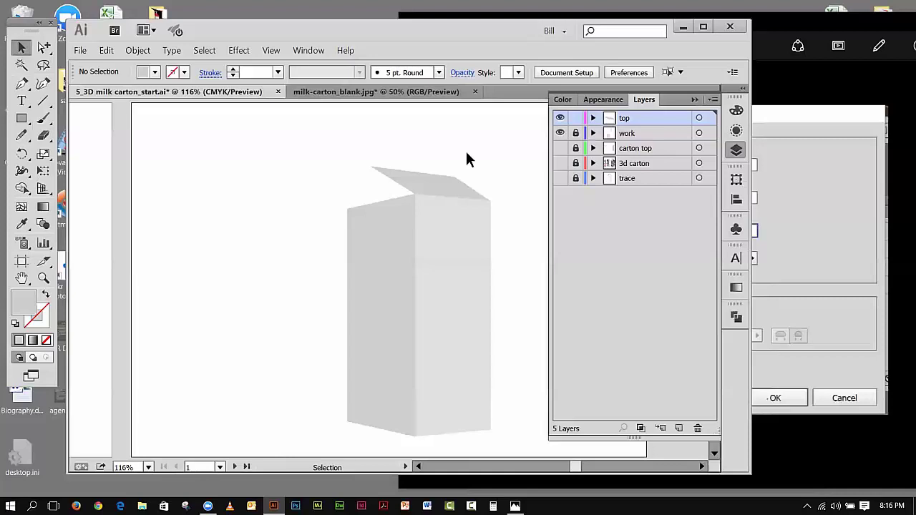
click(560, 148)
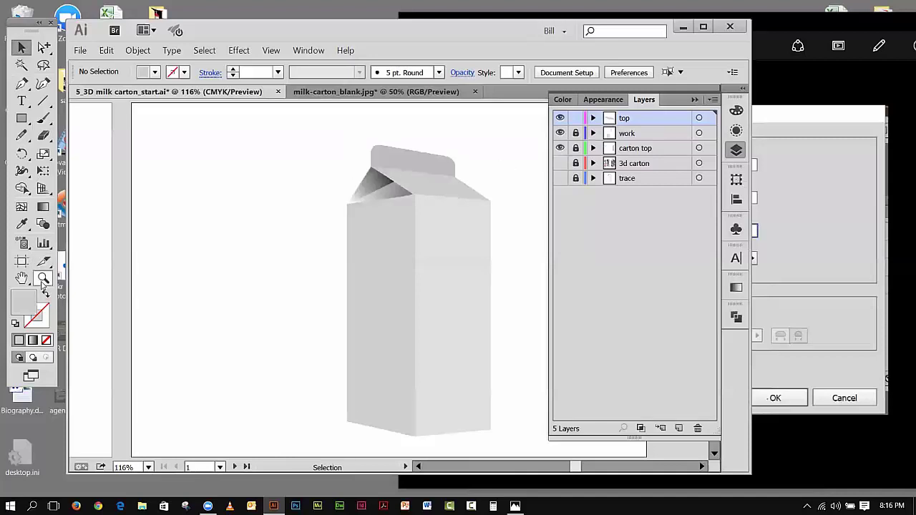
Step: Draw a rounded rectangle over the carton's upright top flap, spanning the flap's full width and reaching down to its lowest corner
click(41, 279)
drag(349, 128, 484, 185)
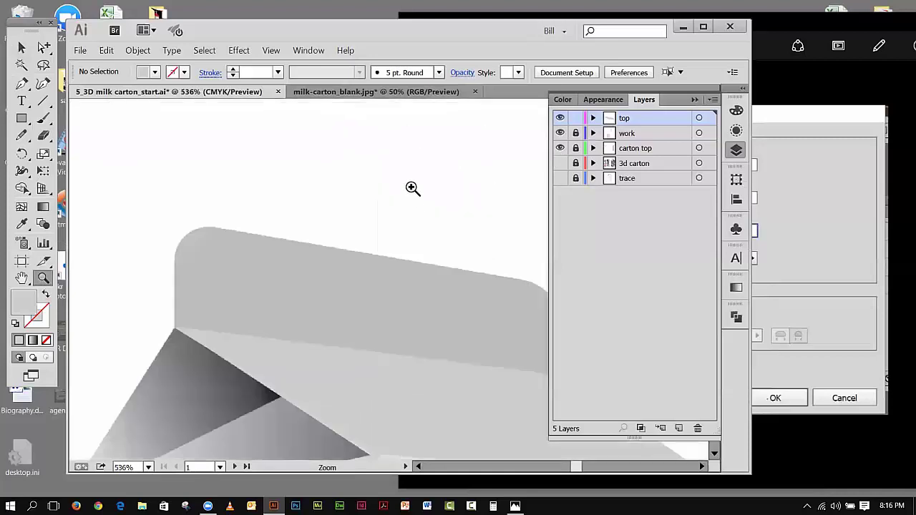
click(274, 51)
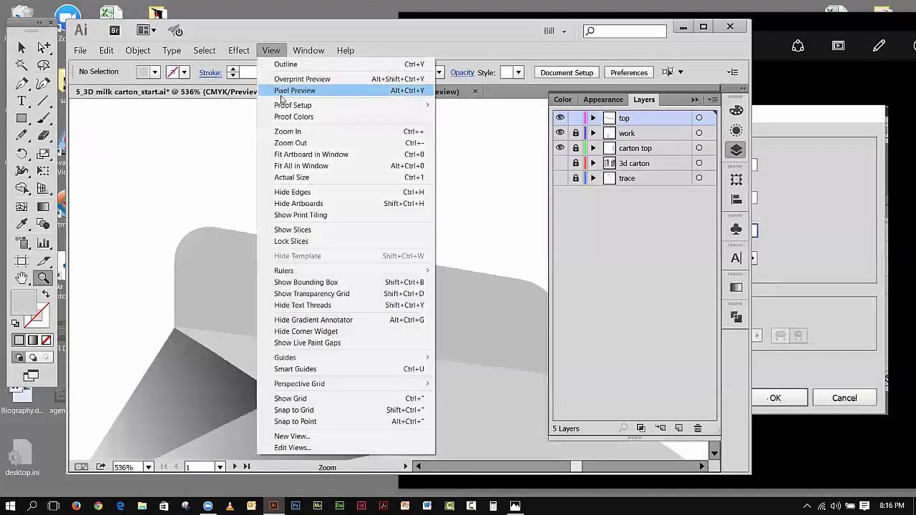
click(290, 142)
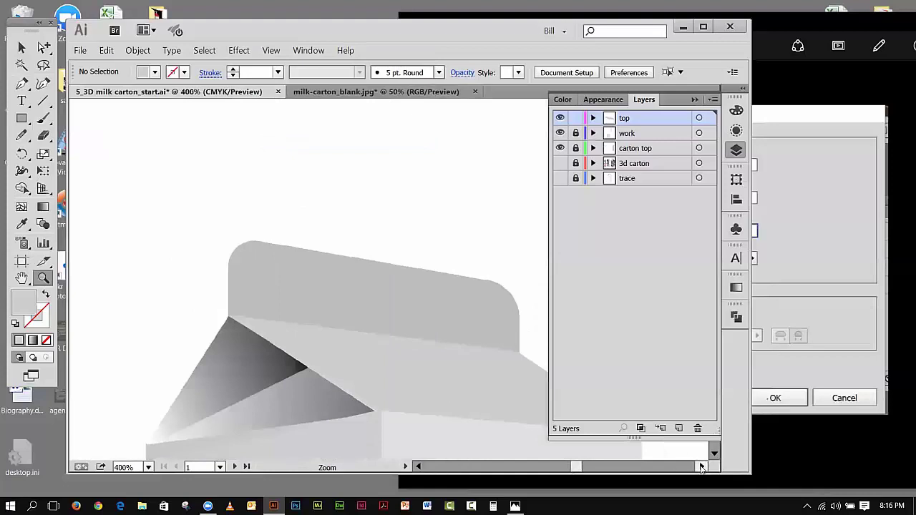
click(701, 467)
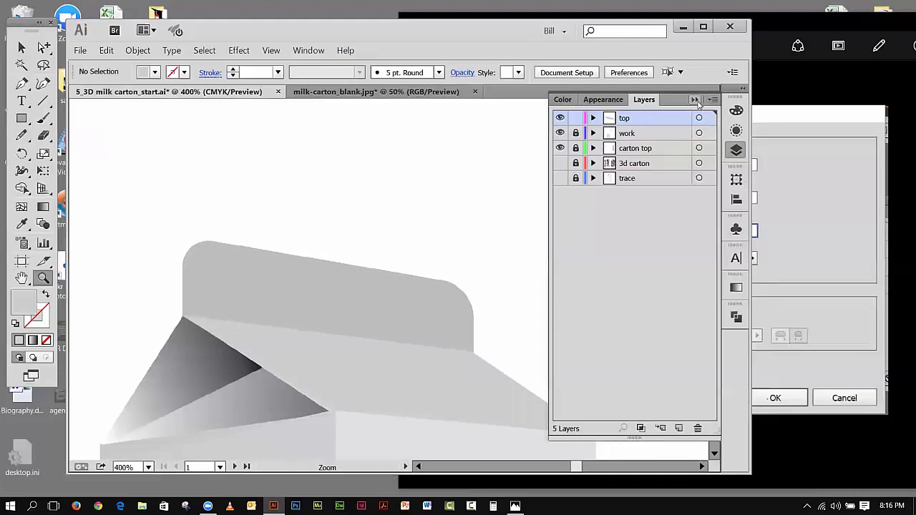
double_click(707, 100)
click(714, 106)
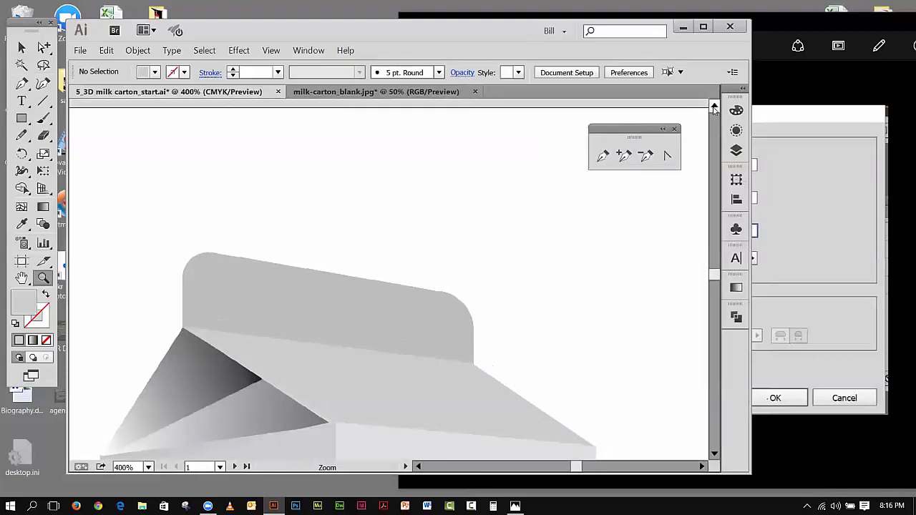
click(714, 106)
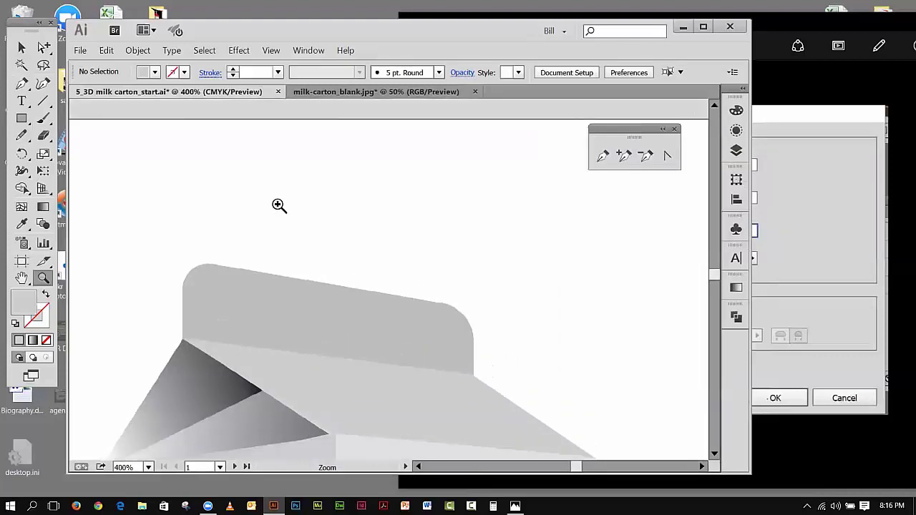
click(22, 119)
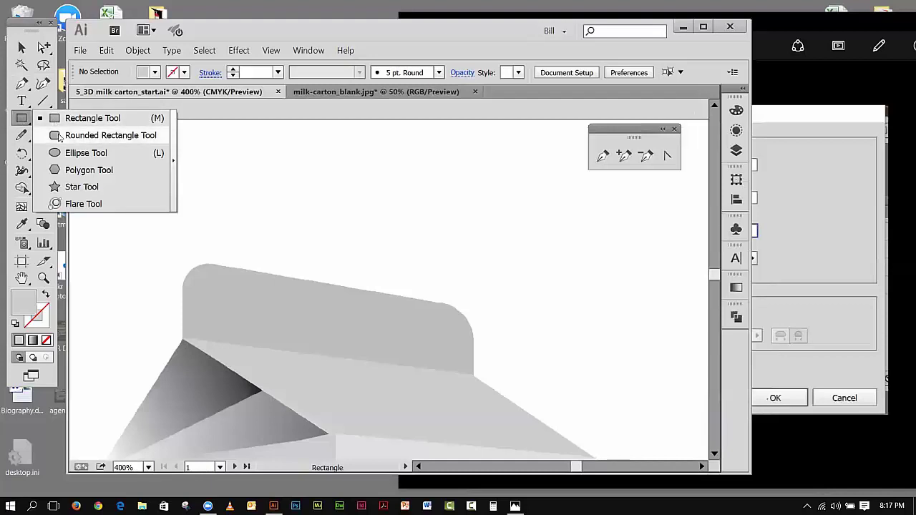
click(60, 136)
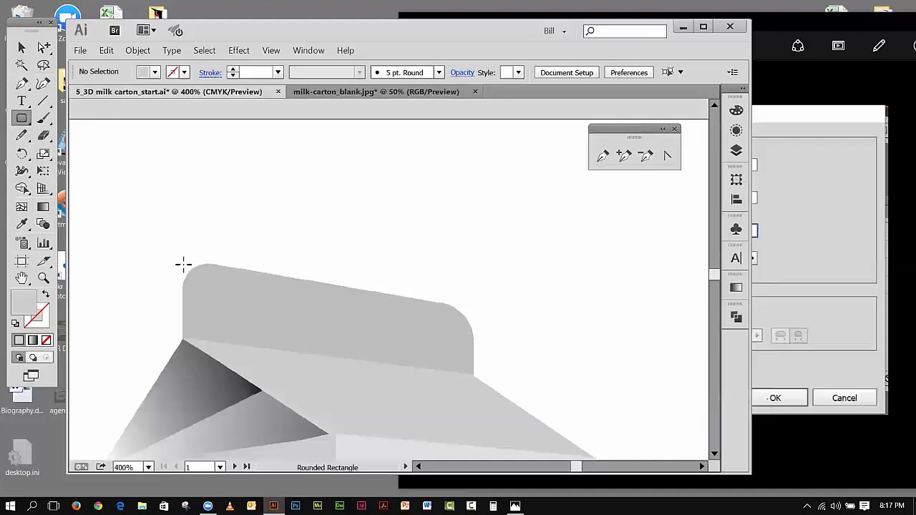
drag(182, 261, 477, 381)
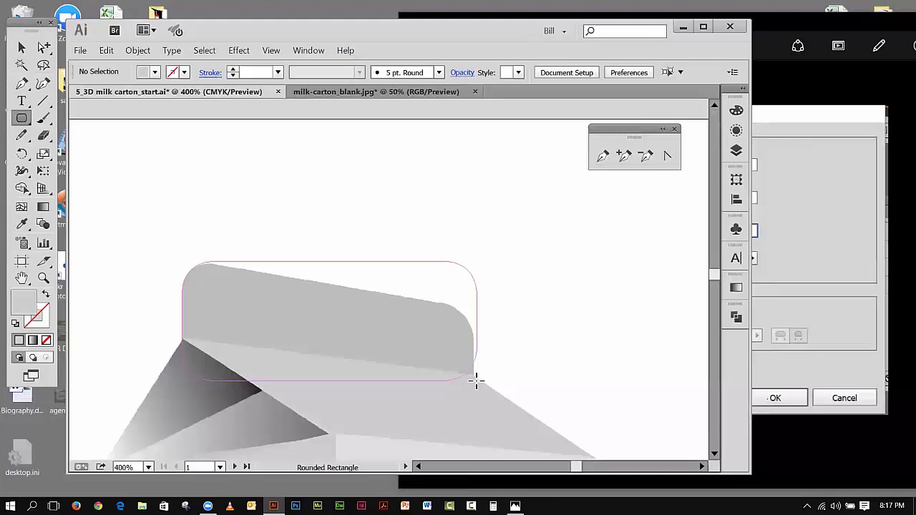
drag(476, 382, 473, 380)
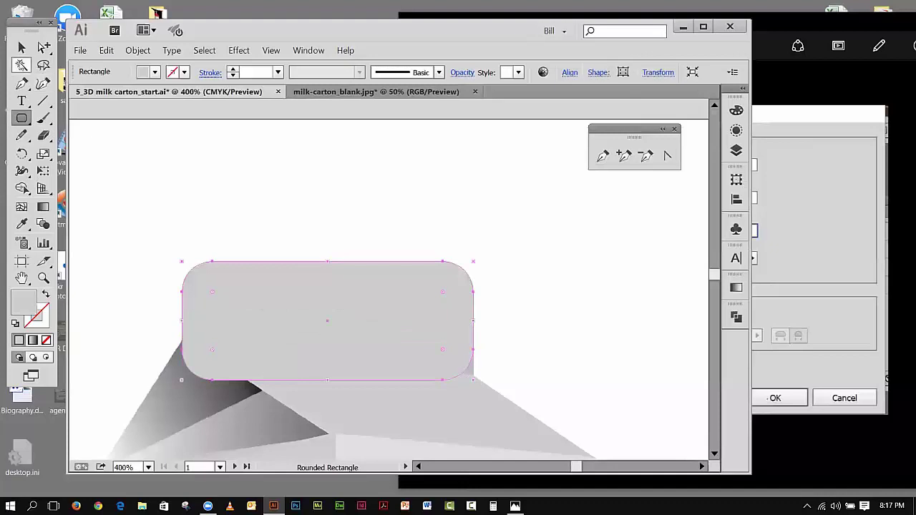
click(21, 48)
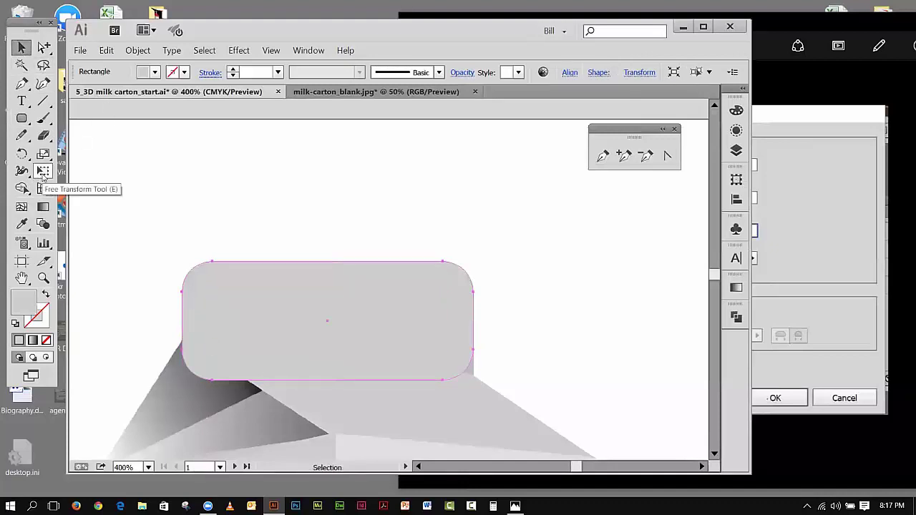
Step: Skew the rounded rectangle downward with Free Transform and reposition it to follow the slanted top edge of the carton's roof panel
click(42, 176)
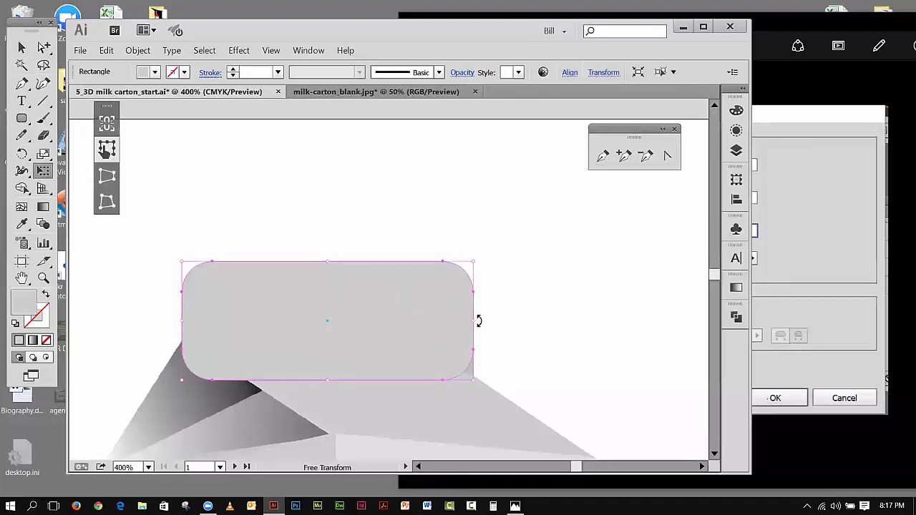
key(ctrl)
drag(473, 320, 475, 359)
key(ctrl)
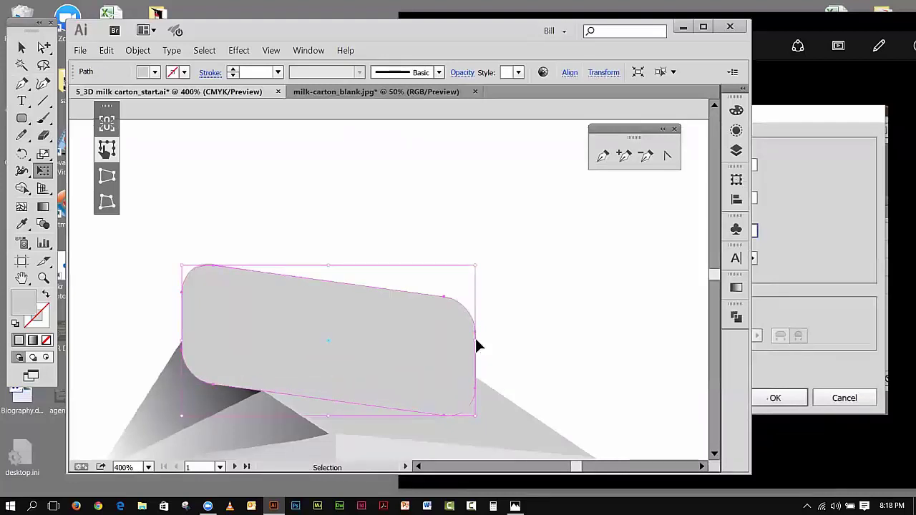
drag(475, 338, 474, 347)
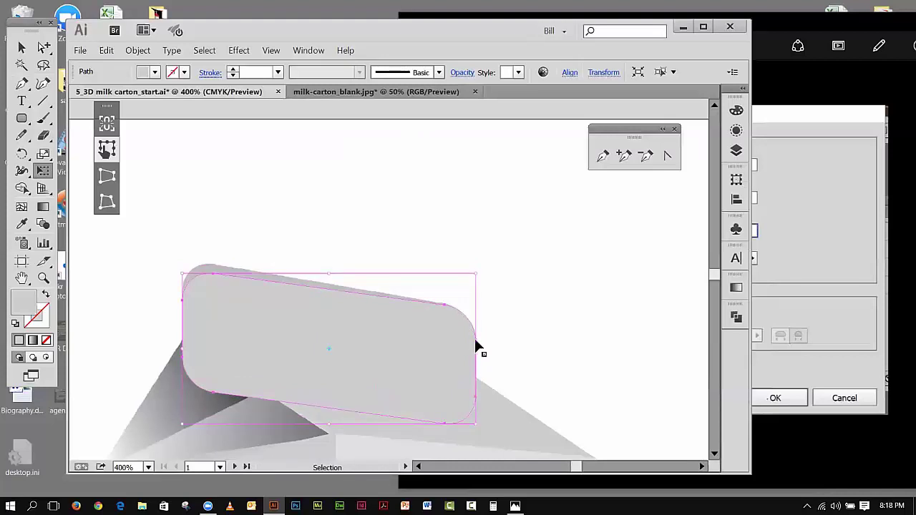
drag(473, 341, 463, 342)
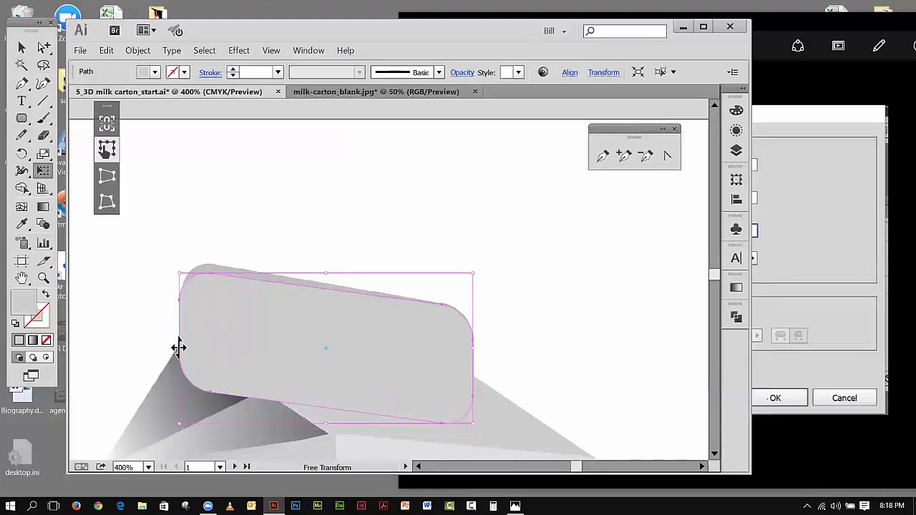
drag(179, 345, 181, 336)
click(19, 47)
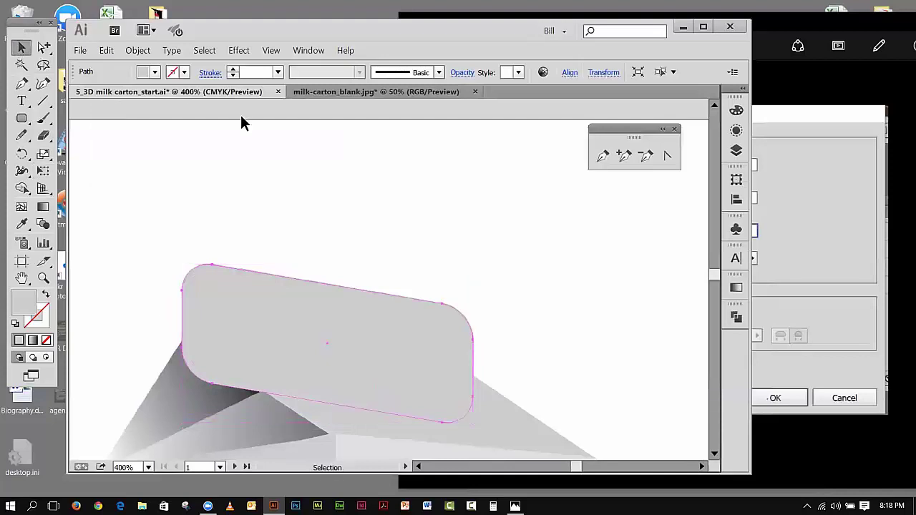
click(241, 122)
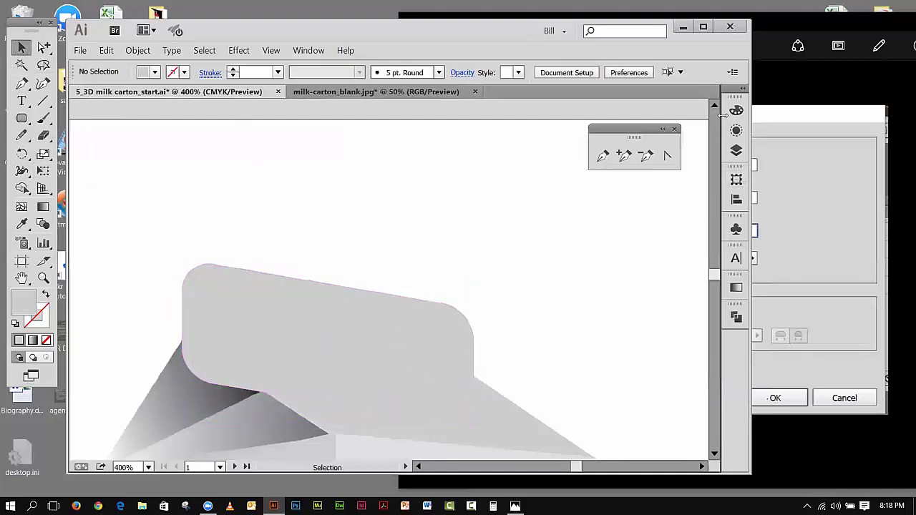
Step: Fit the artboard in the window and hide the "carton top" layer
click(270, 51)
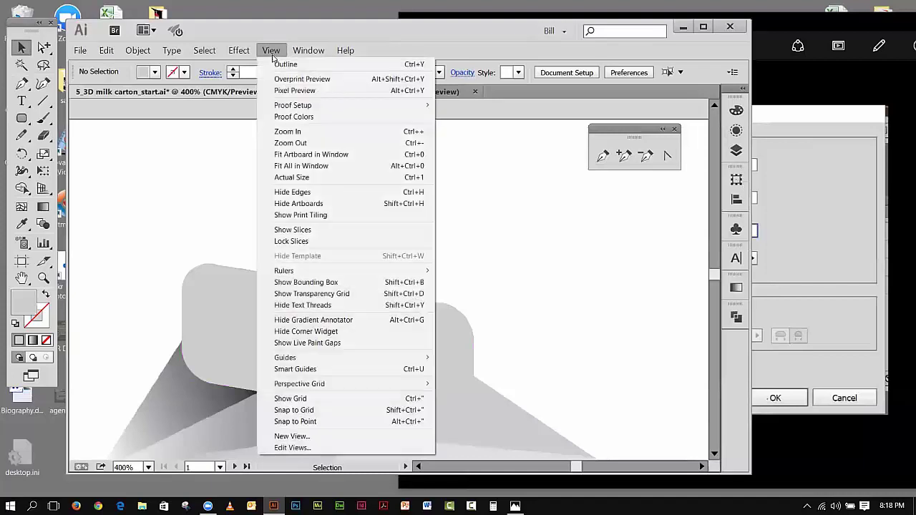
click(293, 154)
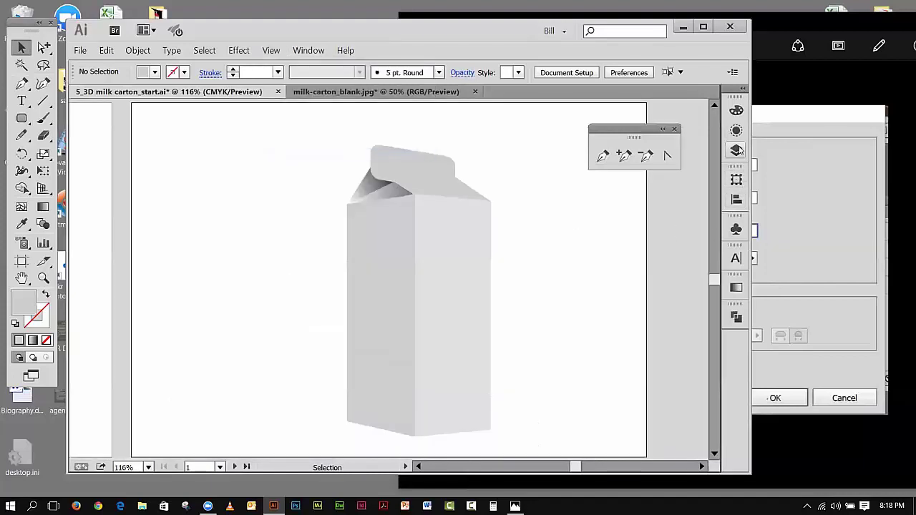
click(737, 150)
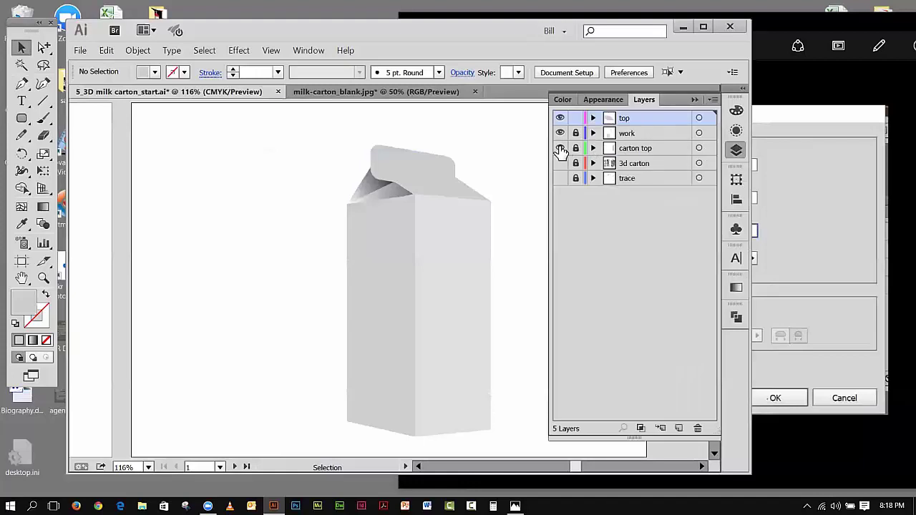
click(560, 148)
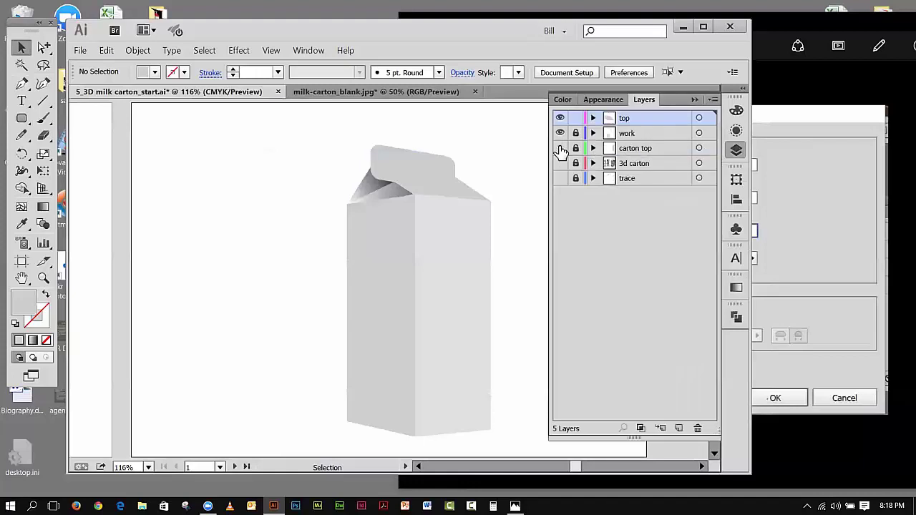
Step: Cut the skewed rounded flap and paste it in back of the sloped roof panel
click(388, 152)
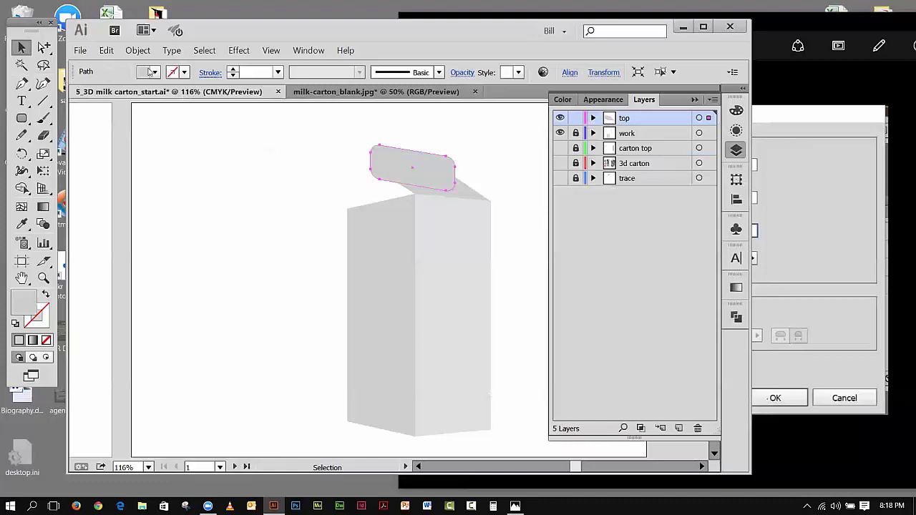
click(106, 50)
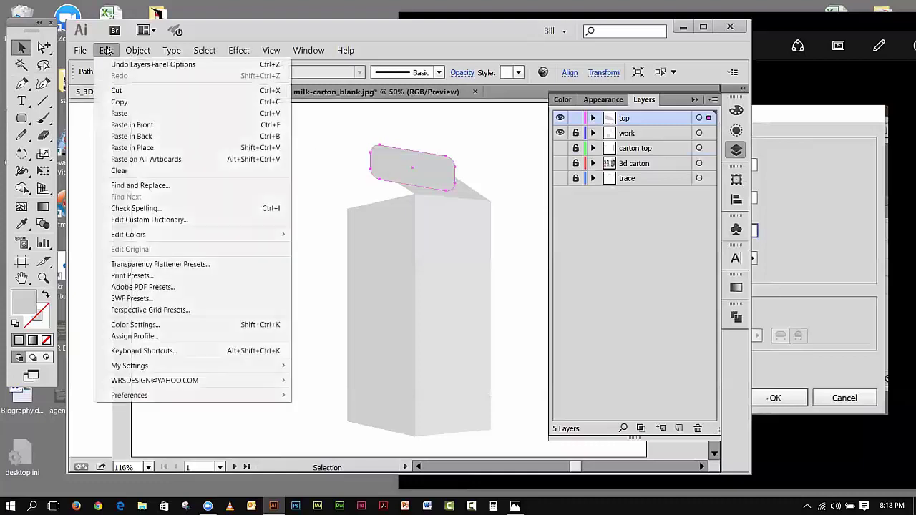
click(118, 90)
key(ctrl+f)
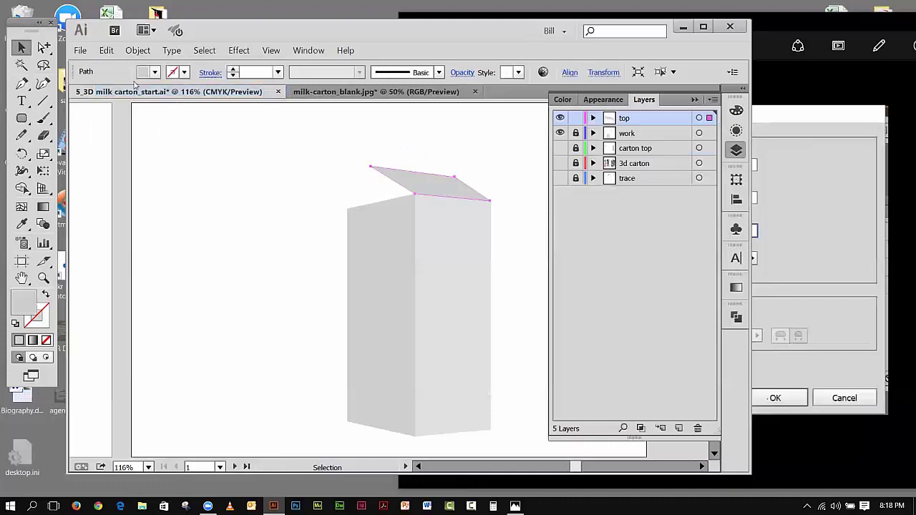
click(106, 50)
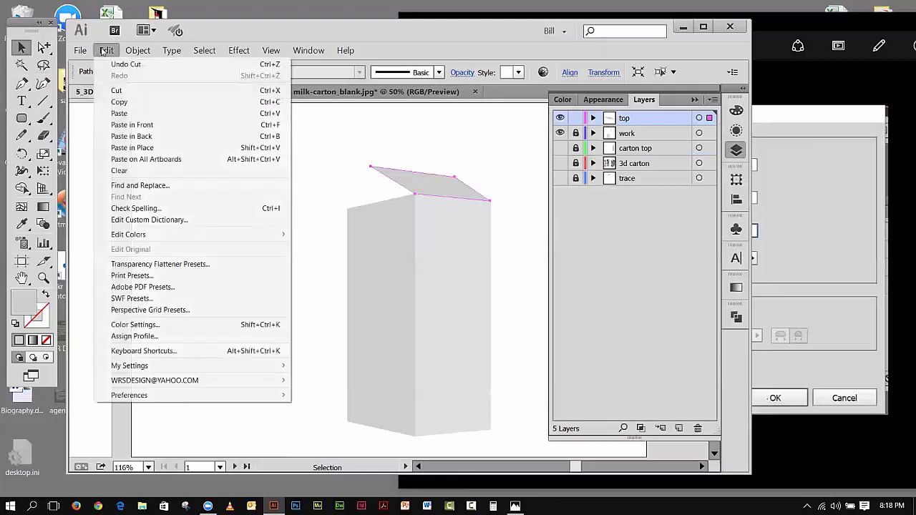
click(131, 136)
click(430, 204)
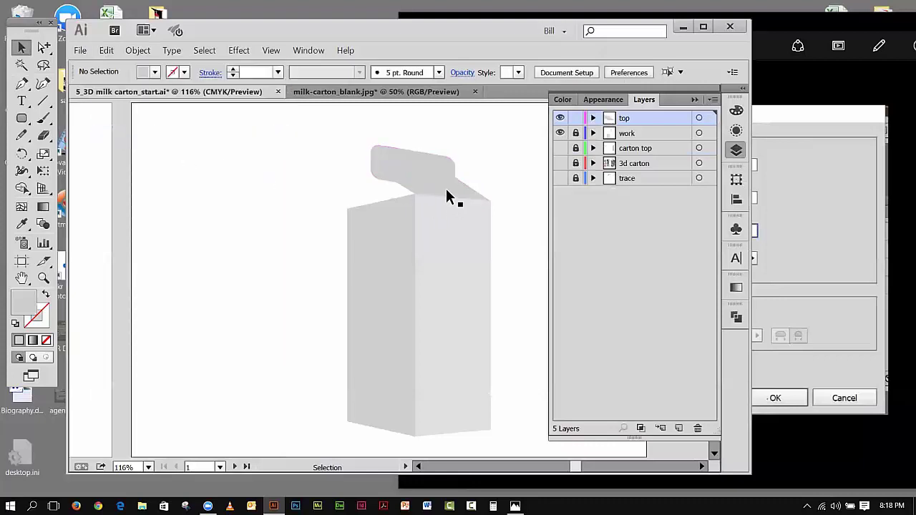
Step: Fill the rounded flap behind the roof panel with the darker gray B7B7B7
click(422, 152)
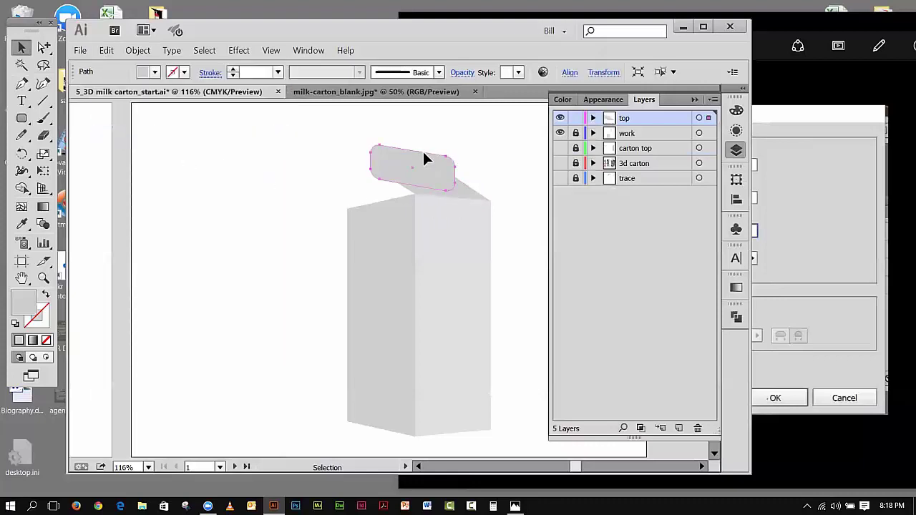
double_click(21, 299)
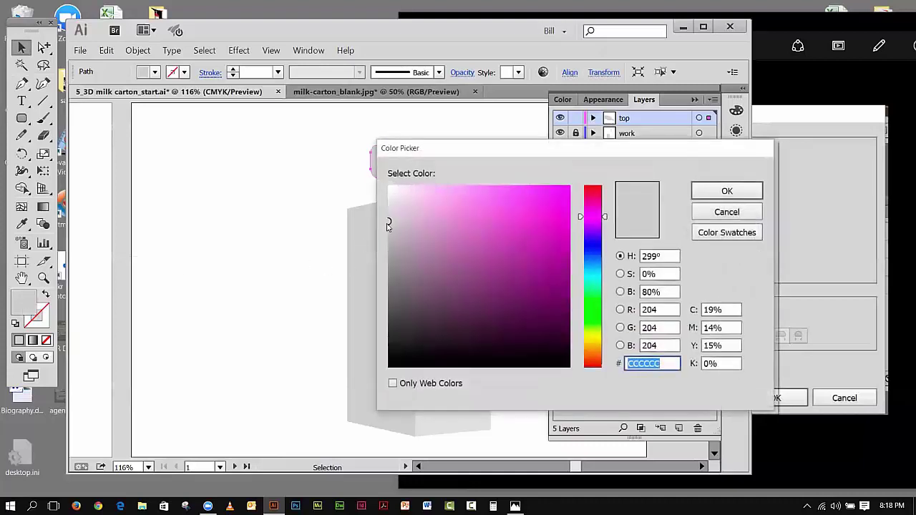
drag(388, 226, 388, 236)
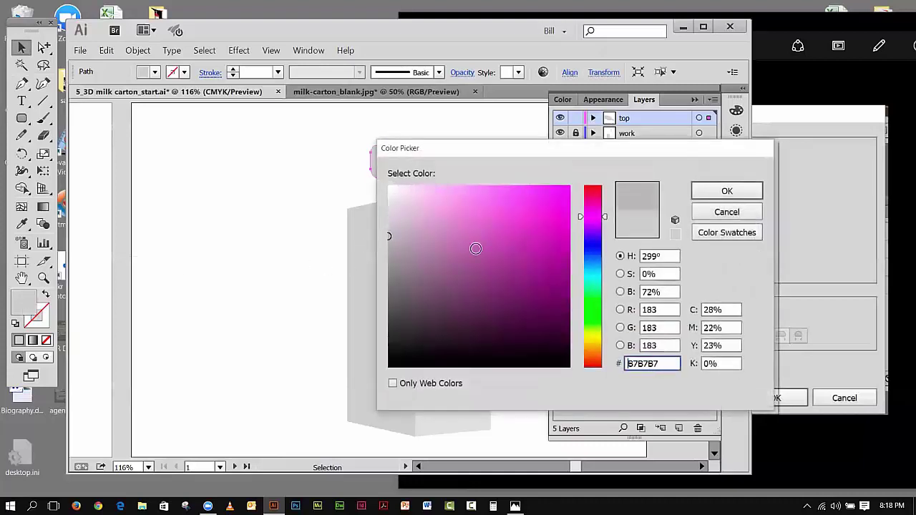
click(717, 192)
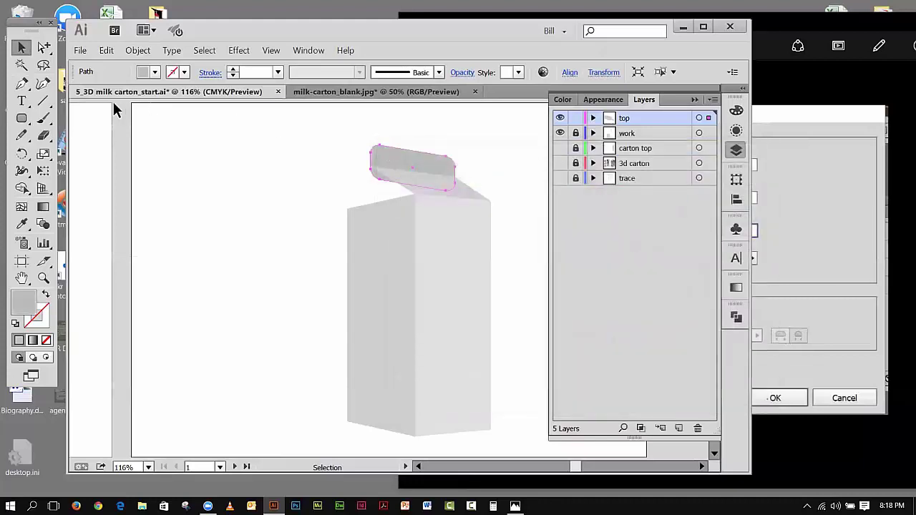
click(177, 146)
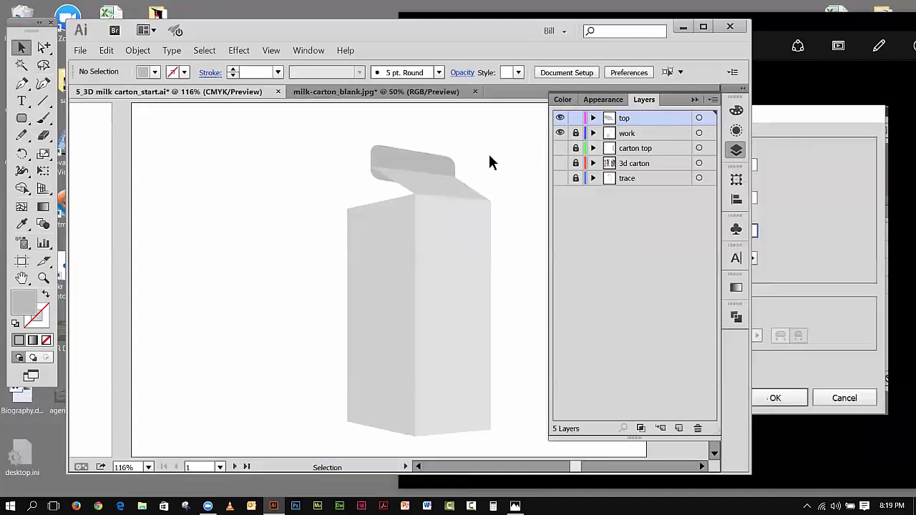
Step: Hide the rounded flap object and make the "carton top" layer visible again
click(425, 164)
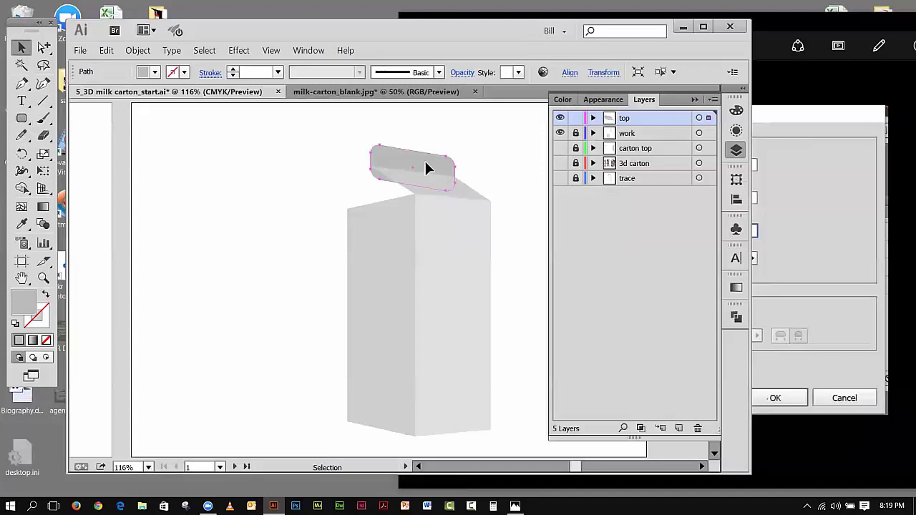
click(138, 50)
mouse_move(149, 135)
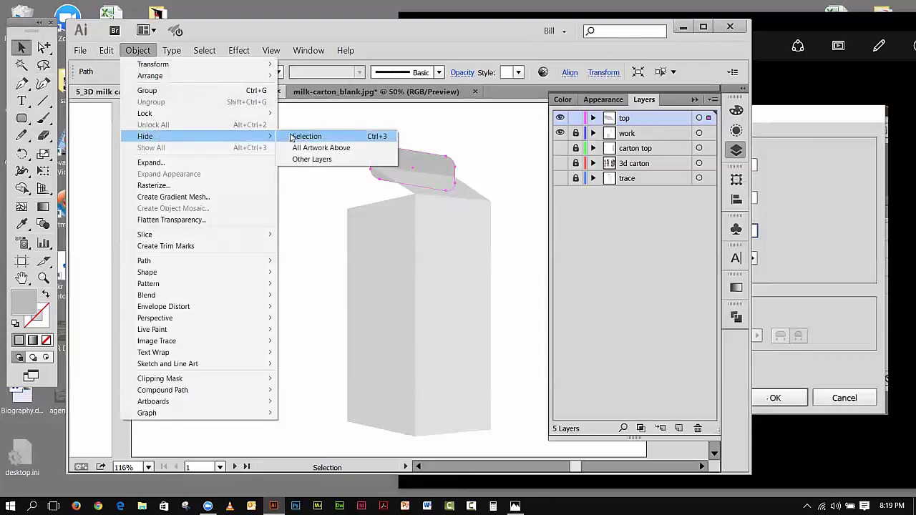
click(295, 136)
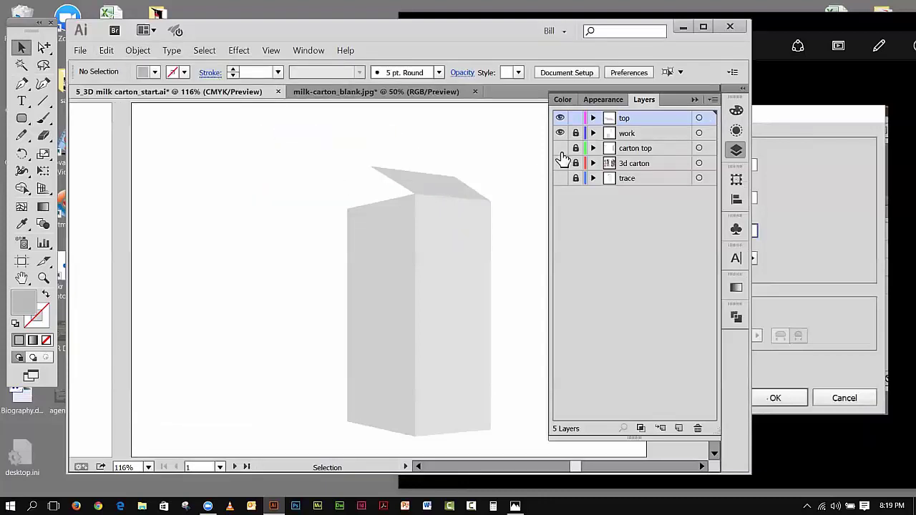
click(560, 148)
Step: Draw a closed triangle with the Pen tool over the carton's gradient-shaded side gable, on the "top" layer
click(43, 278)
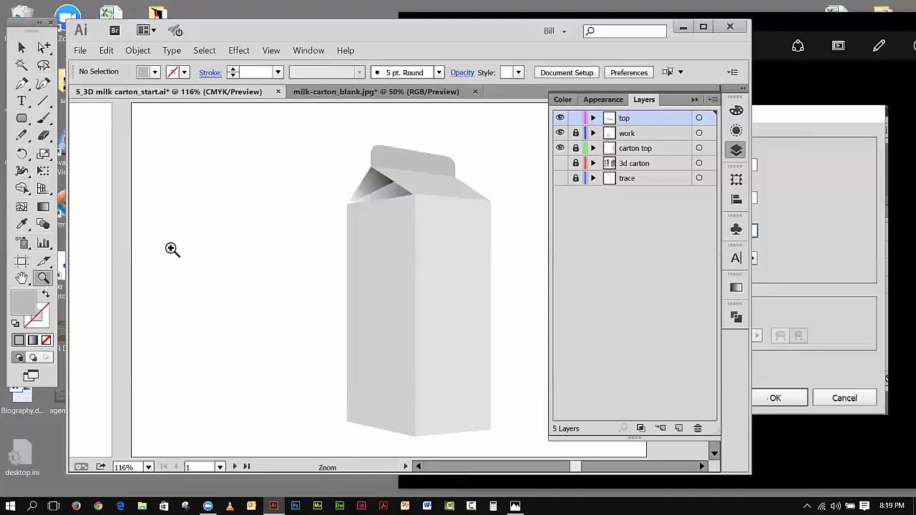
drag(313, 156, 455, 243)
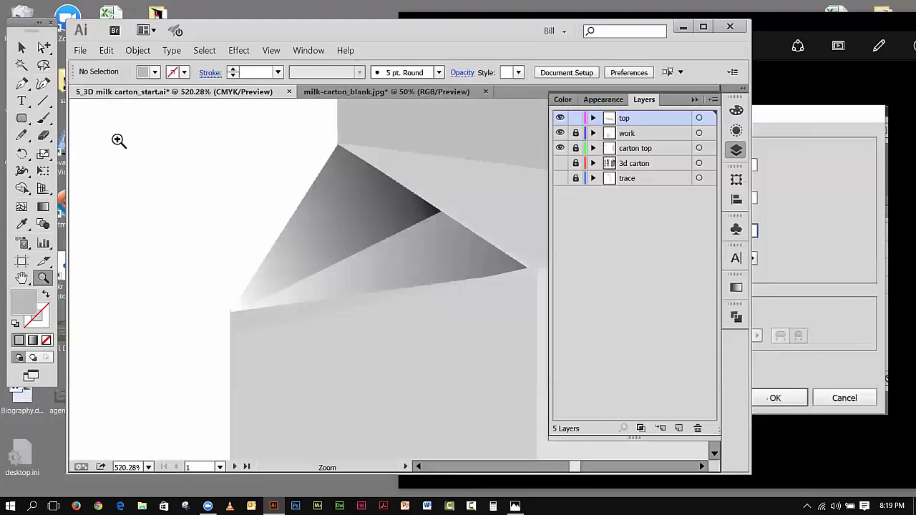
click(22, 83)
click(21, 84)
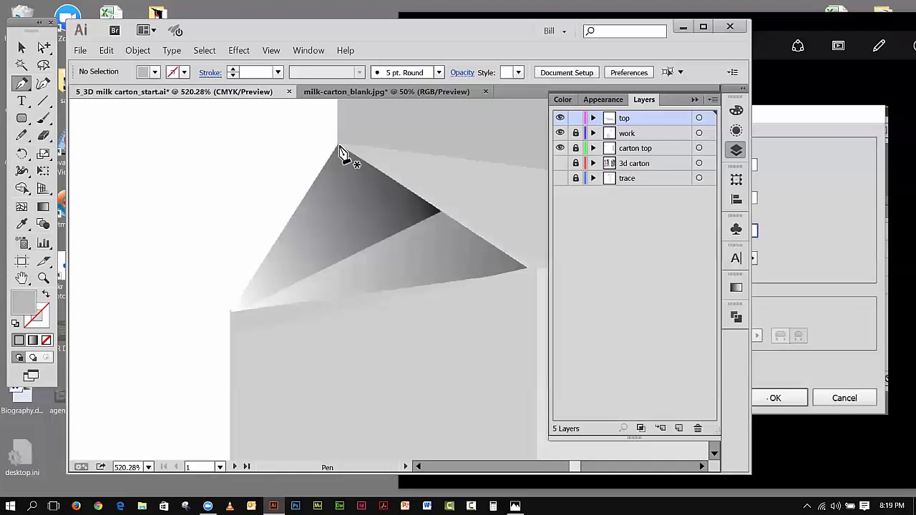
click(337, 143)
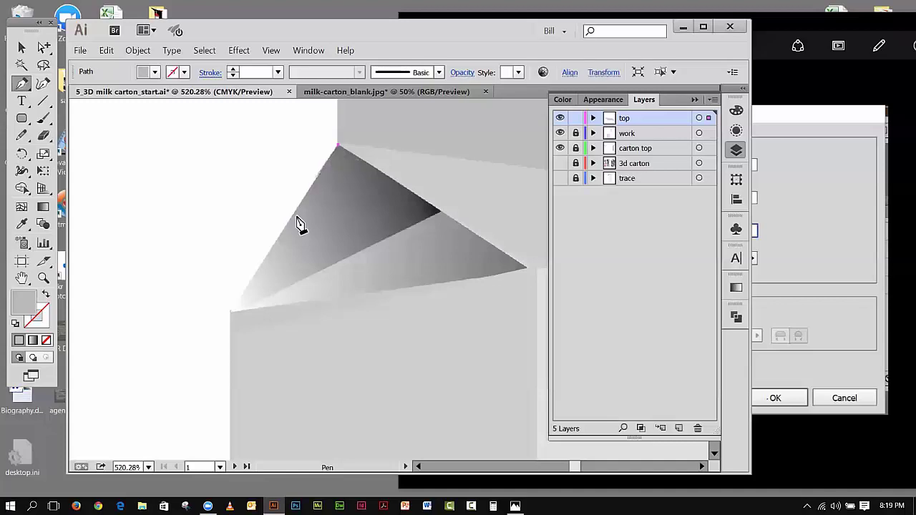
click(231, 310)
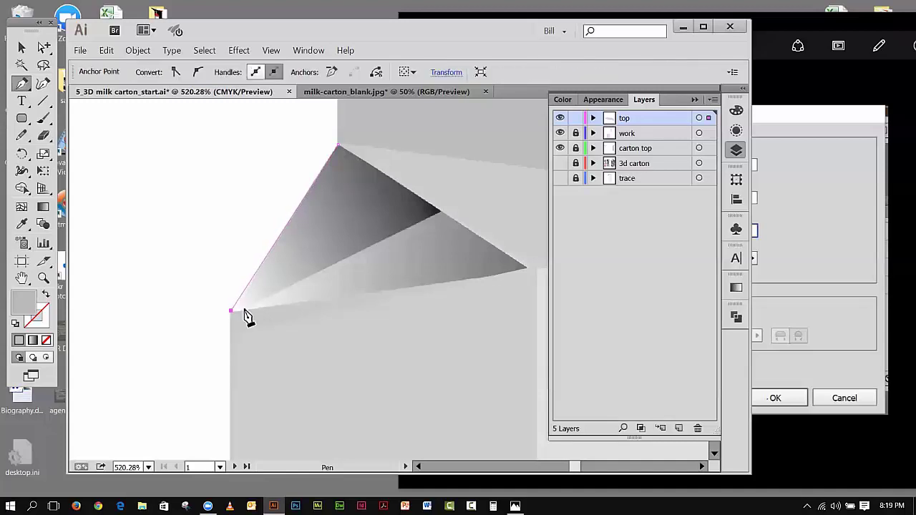
click(537, 272)
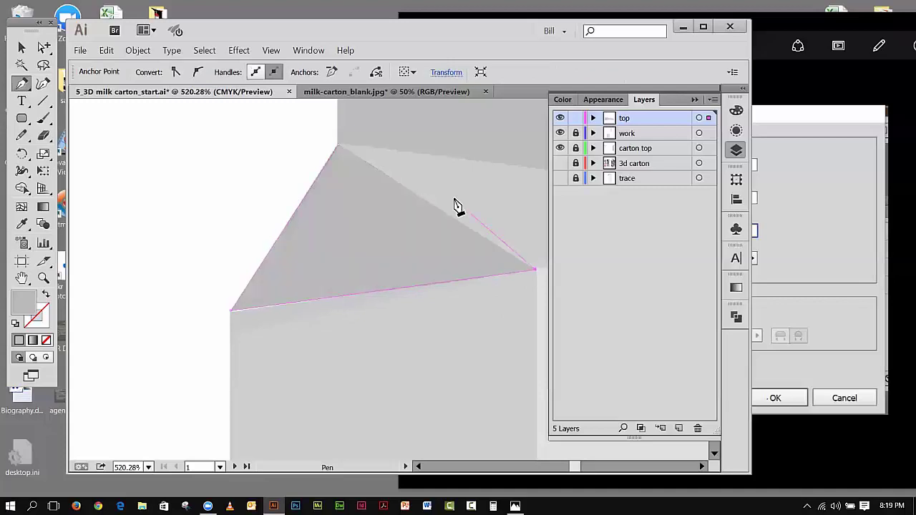
click(338, 145)
click(113, 143)
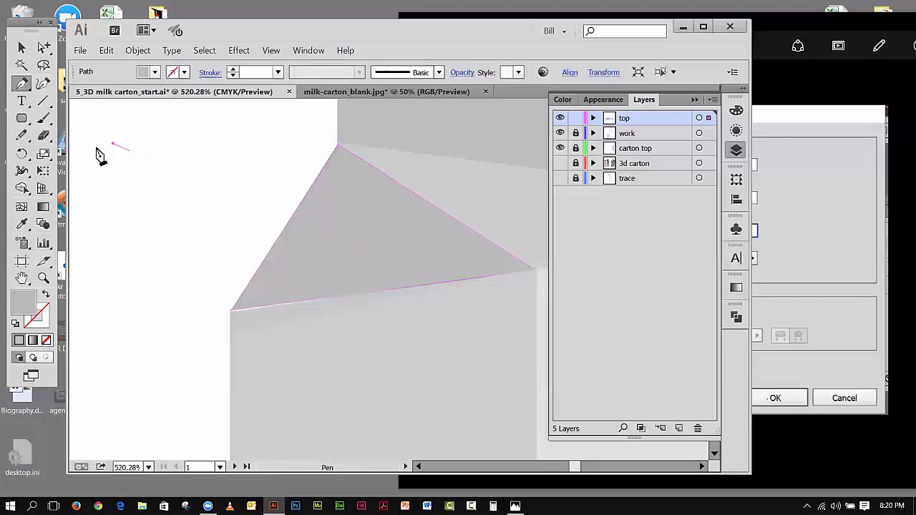
click(21, 48)
double_click(22, 47)
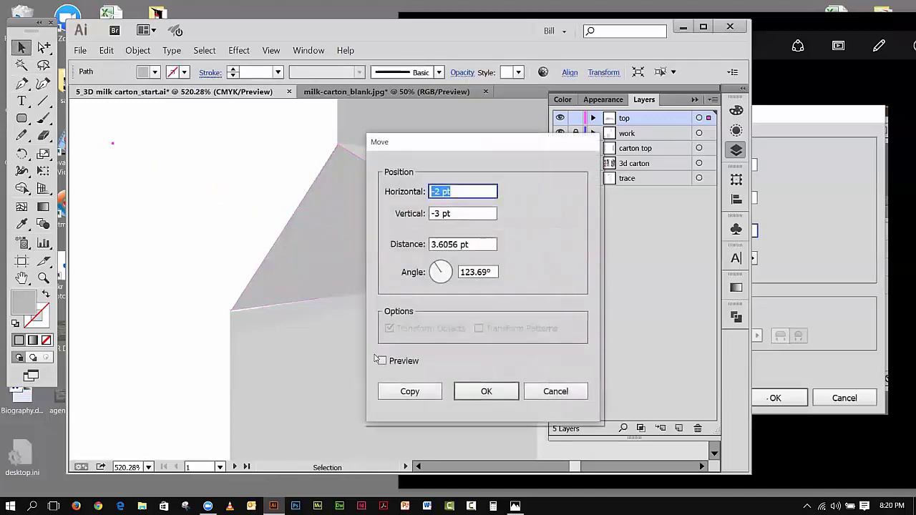
click(521, 393)
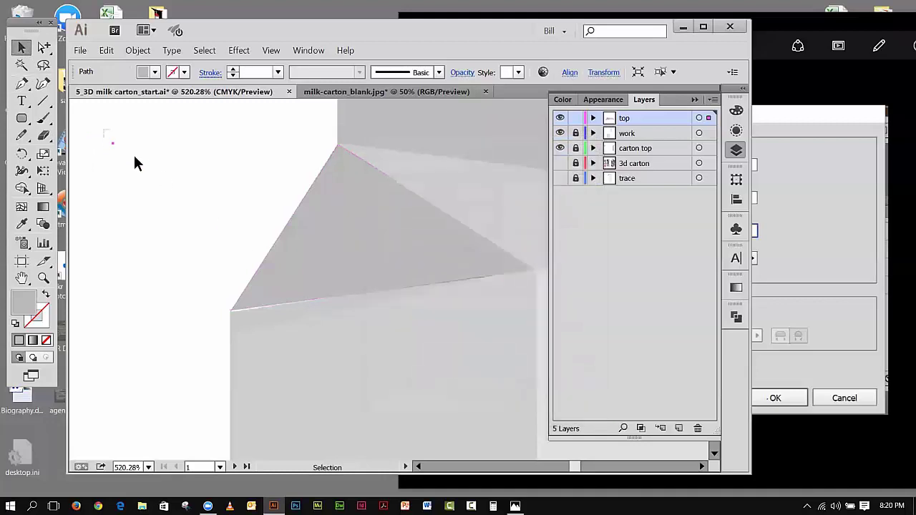
Step: Deselect the triangle and show all hidden objects to bring back the rounded flap
click(171, 184)
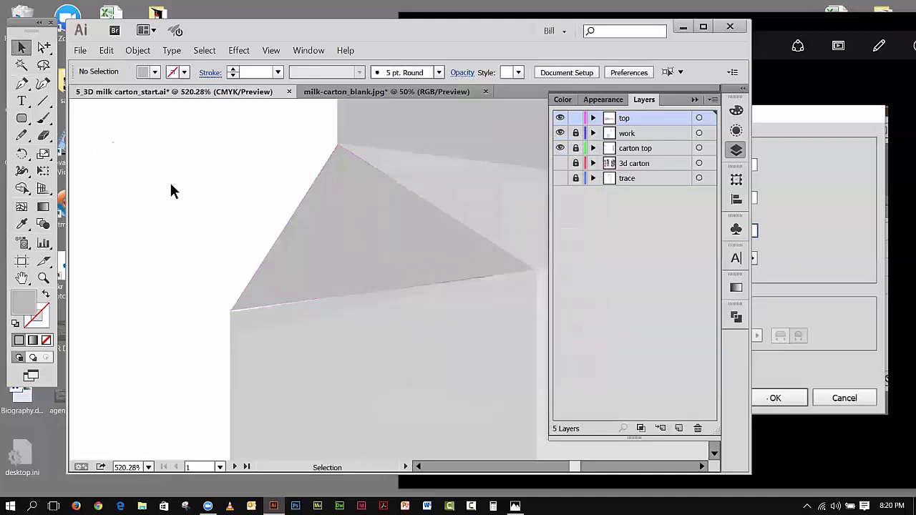
click(137, 50)
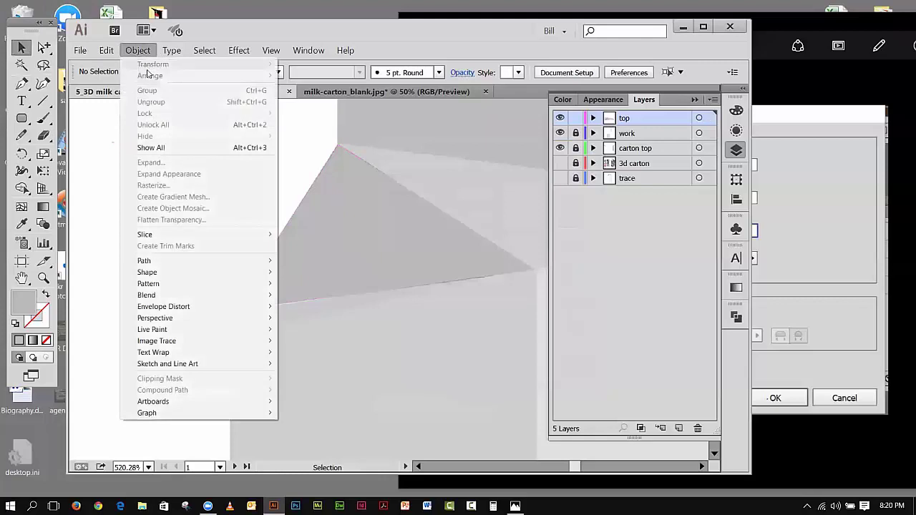
click(156, 147)
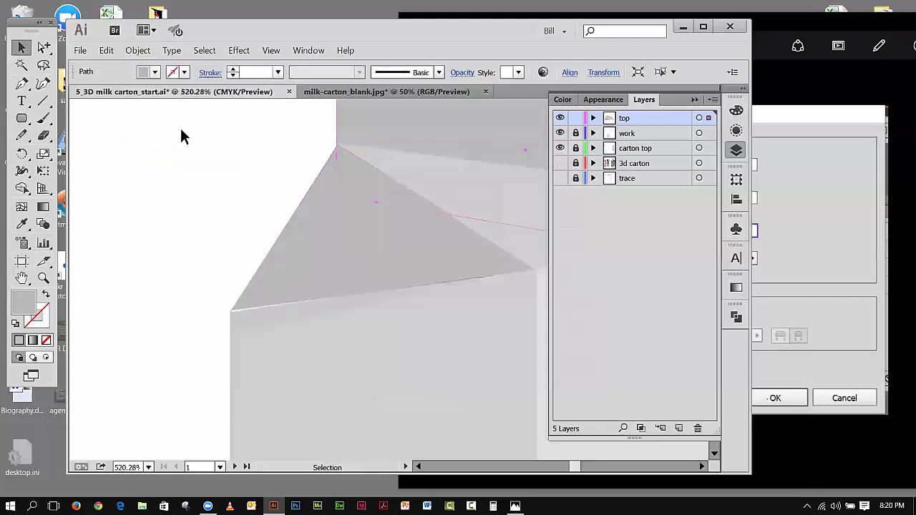
Step: Deselect the rounded flap and hide the "carton top" layer
click(270, 52)
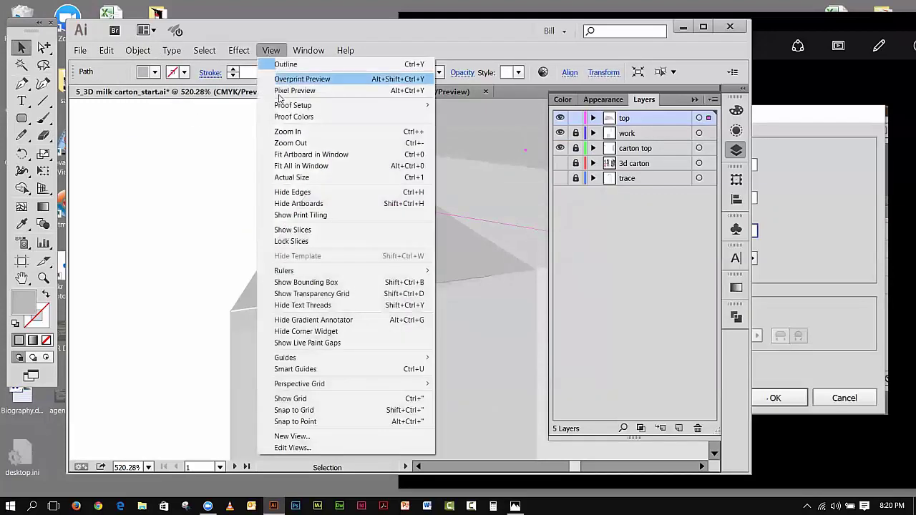
click(294, 154)
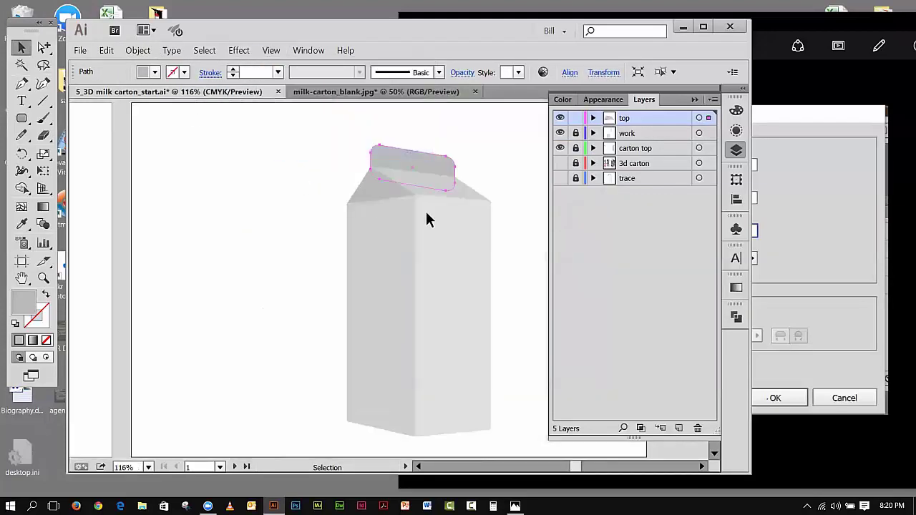
click(234, 132)
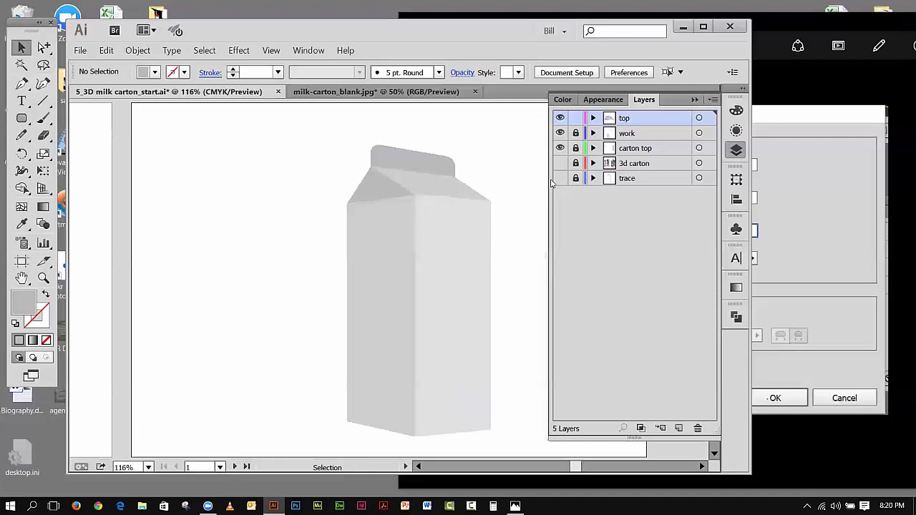
click(561, 149)
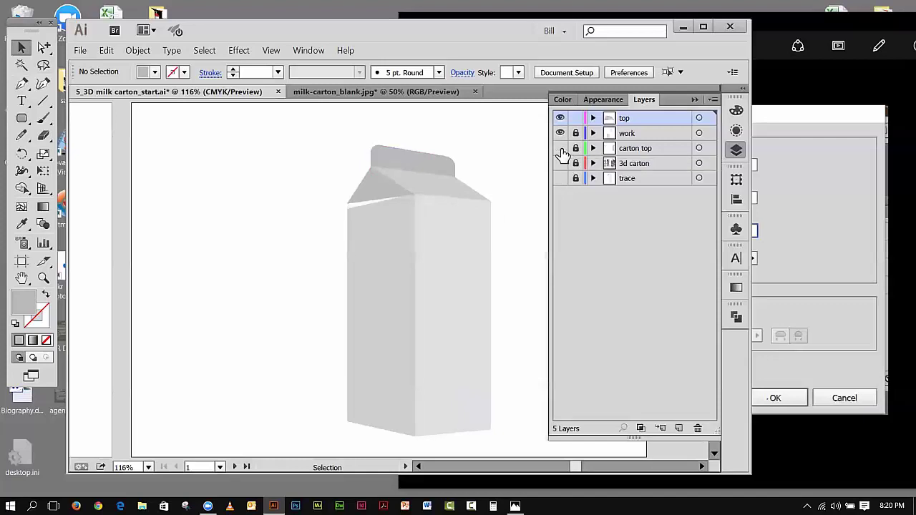
click(561, 149)
Step: Examine up close the seams where the gable triangle and roof panel meet the carton body
click(44, 278)
drag(325, 196, 372, 227)
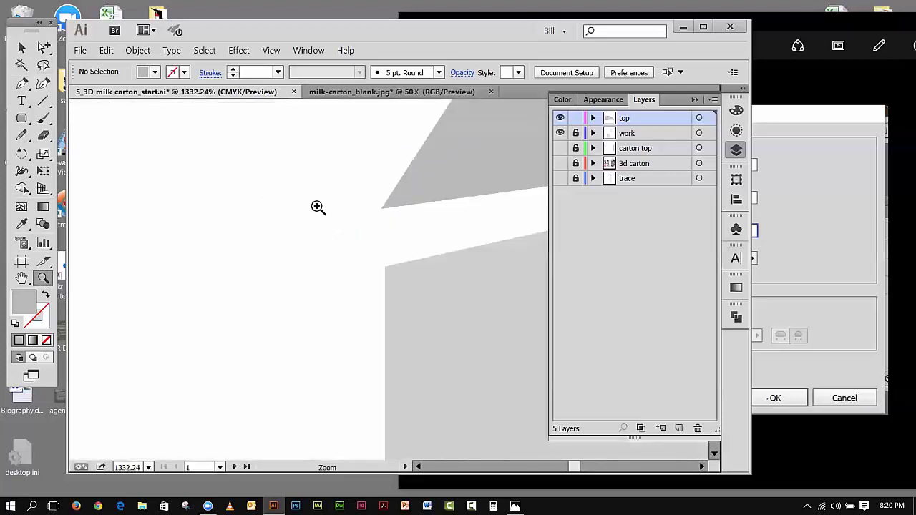
click(274, 50)
click(289, 138)
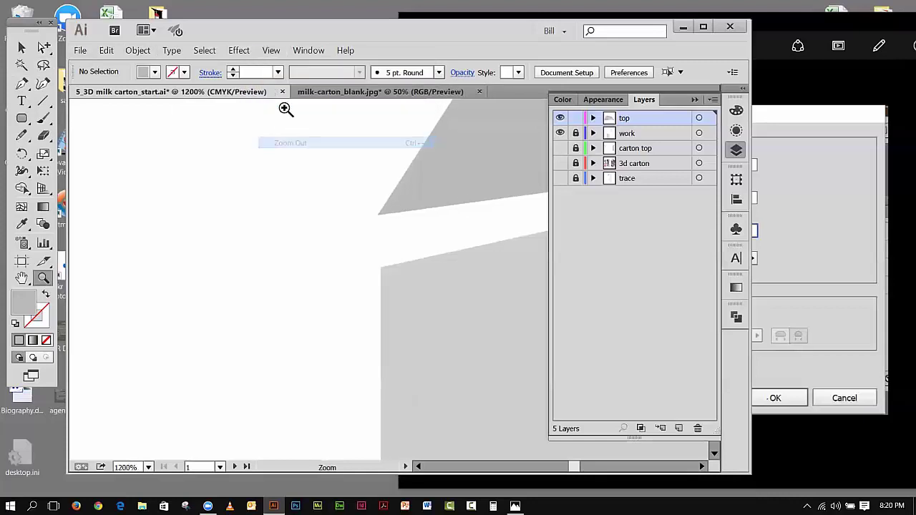
click(271, 50)
click(286, 141)
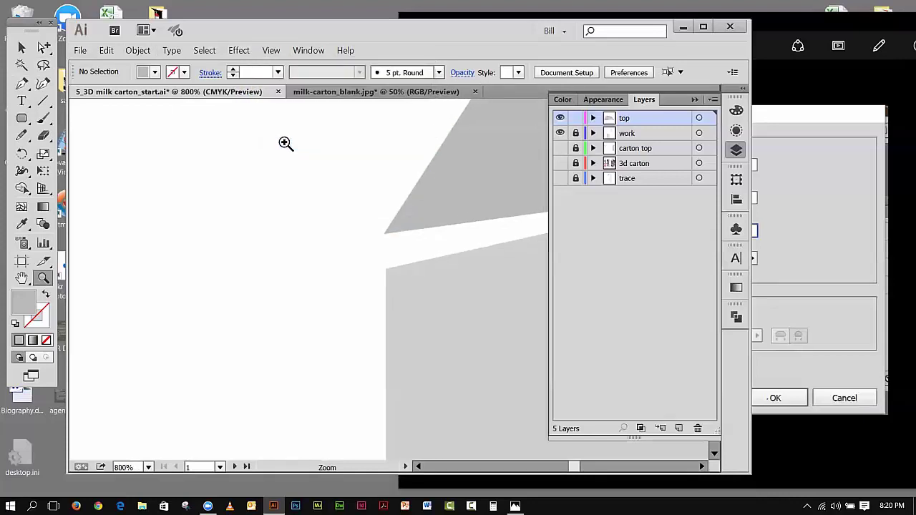
drag(574, 471, 576, 470)
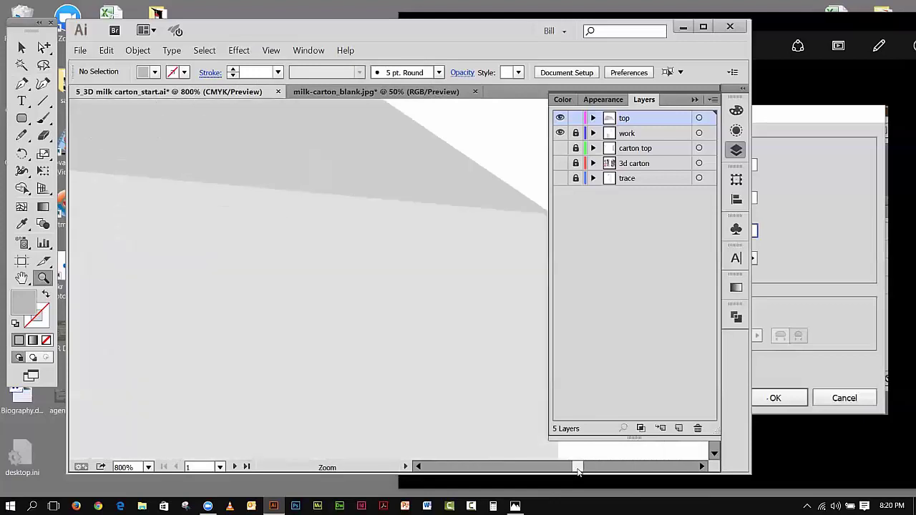
click(269, 51)
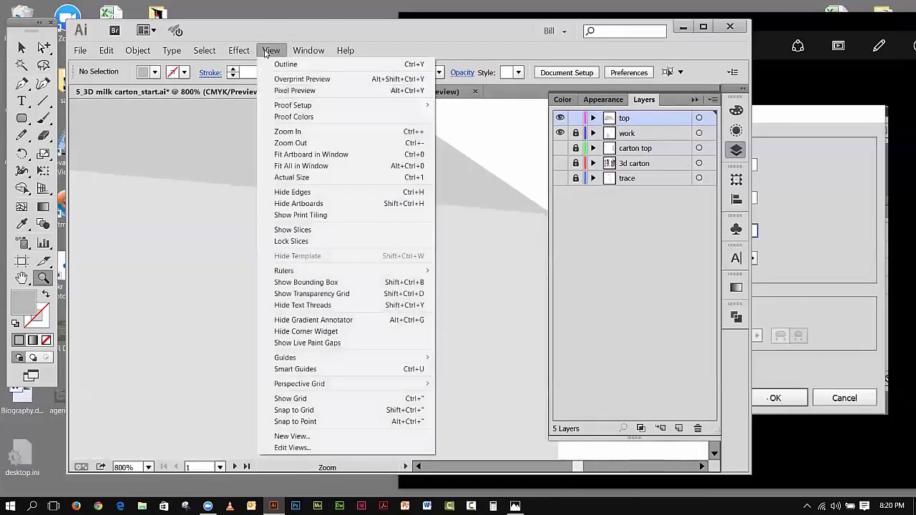
click(306, 154)
drag(326, 134, 501, 233)
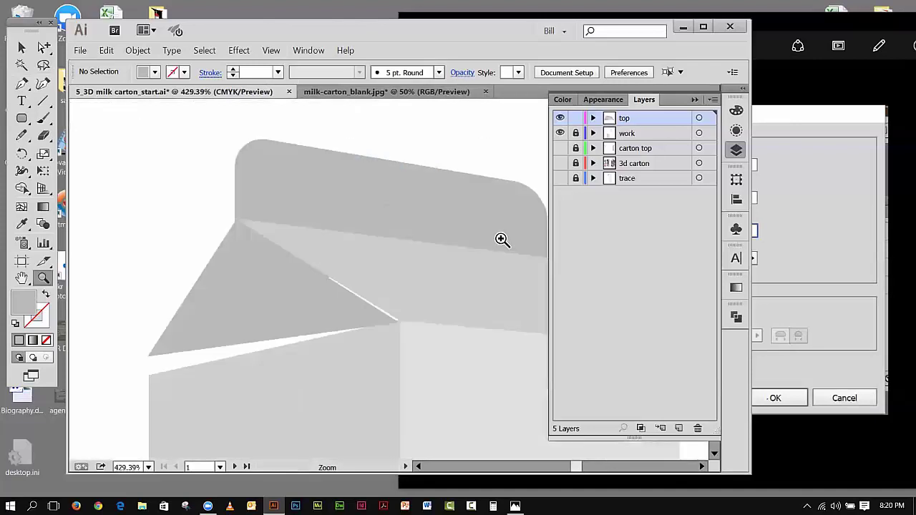
Step: Move the gable triangle's right anchor point onto the carton's front corner to close the gap along the roof panel
click(694, 100)
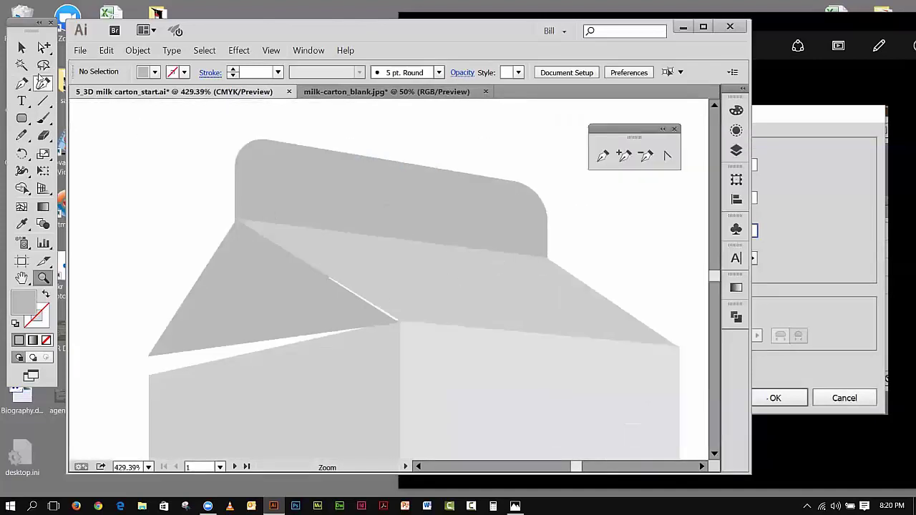
click(44, 47)
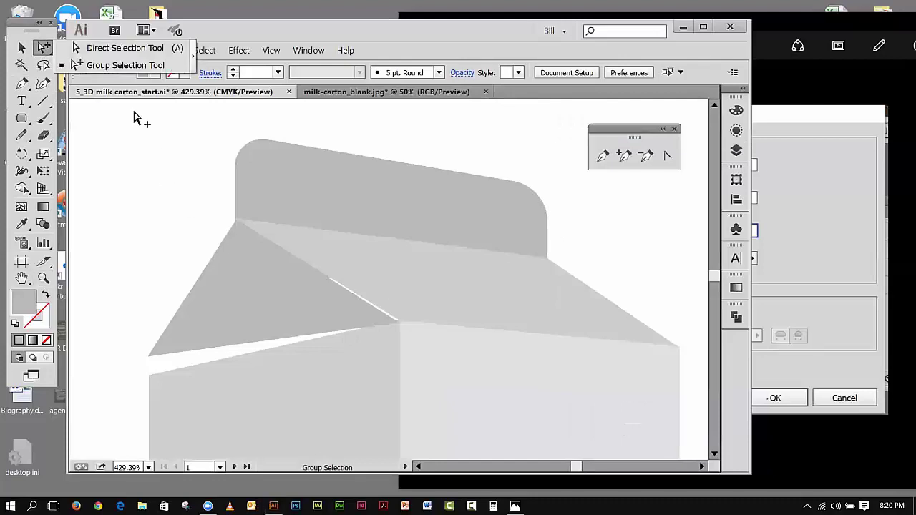
click(111, 48)
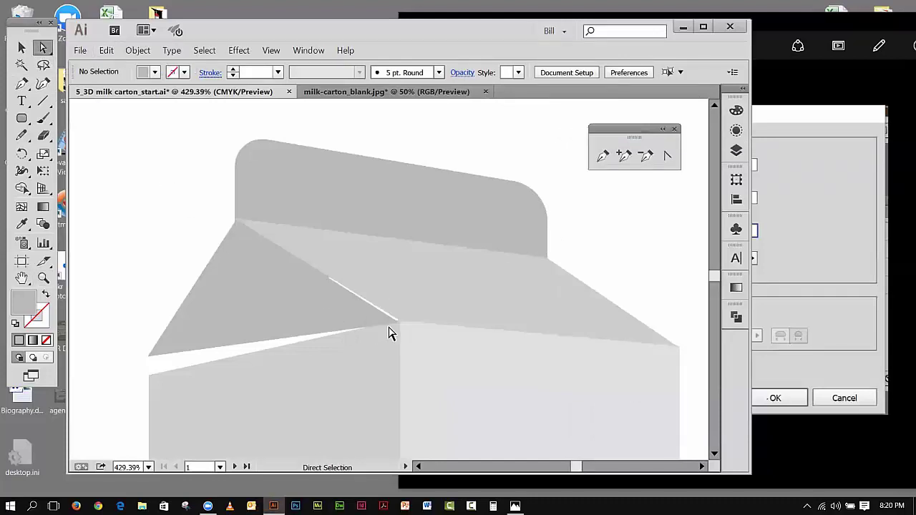
drag(398, 327, 395, 322)
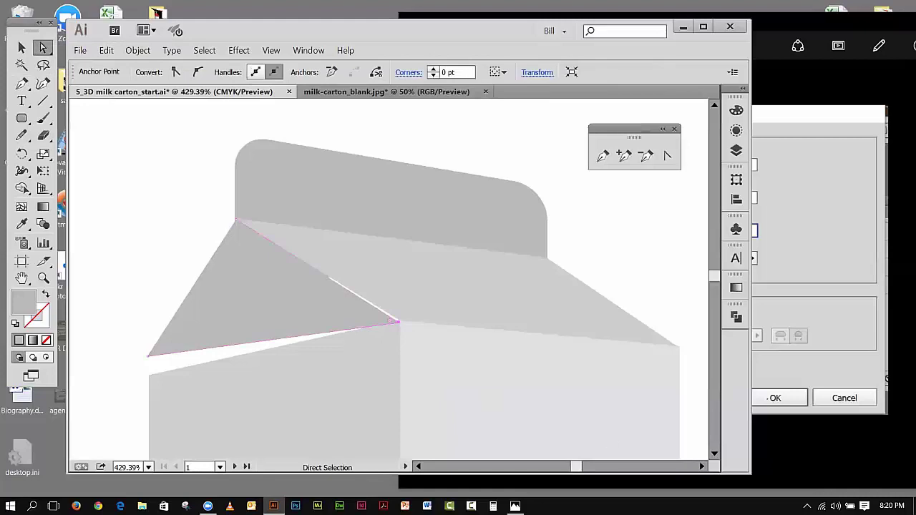
key(Up)
key(Left)
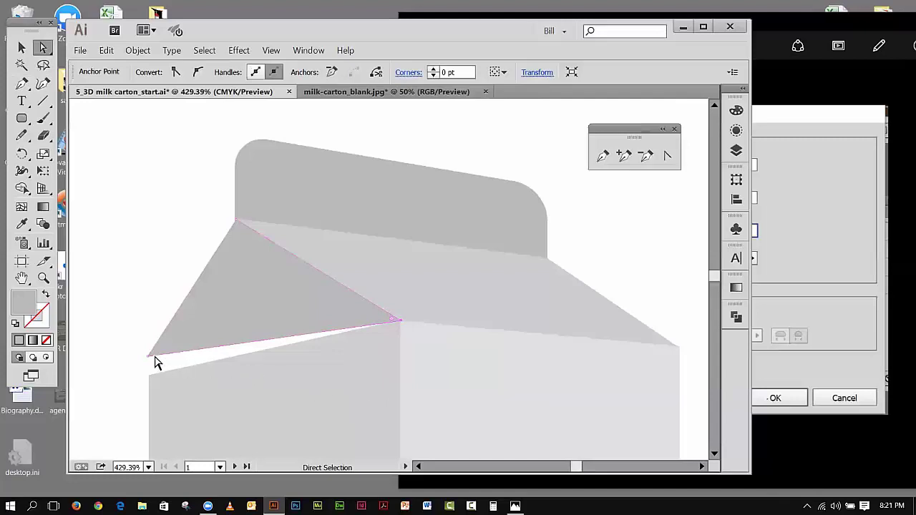
Step: Nudge the gable triangle's lower-left anchor point down onto the top corner of the carton's left side, then deselect it
click(146, 357)
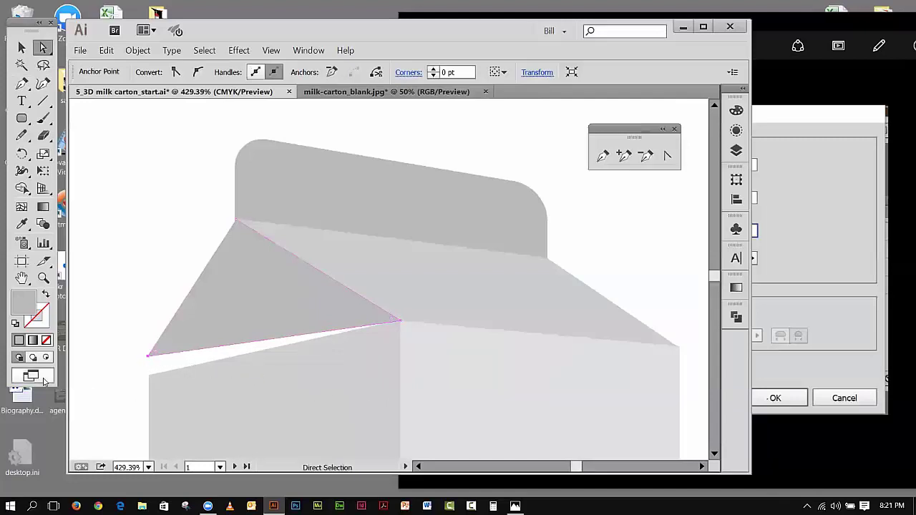
key(Up)
key(Left)
key(Down)
key(Down)
key(Down)
key(Down)
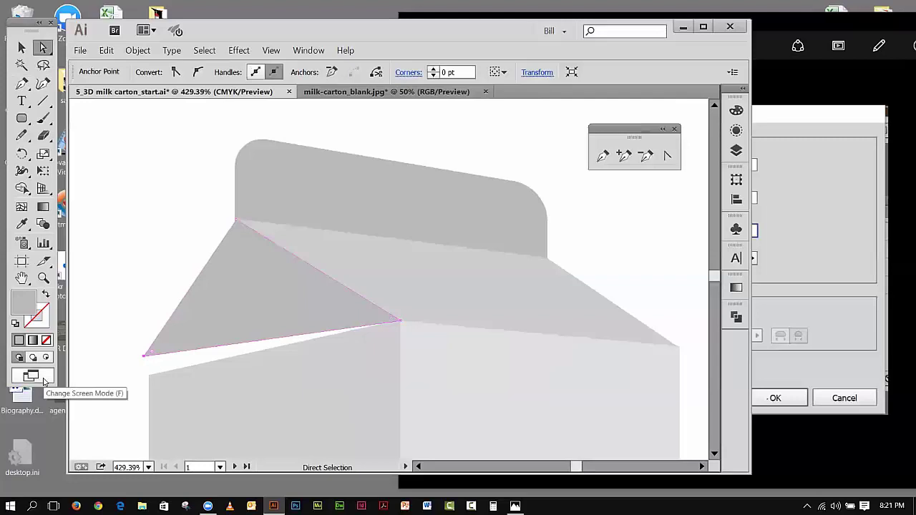
key(Down)
key(Down)
key(Down)
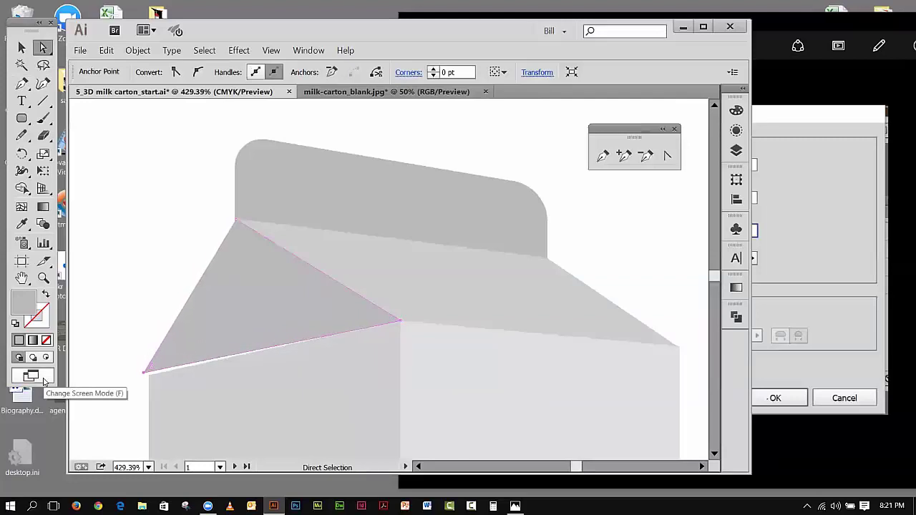
key(Right)
key(Right)
key(Right)
key(Up)
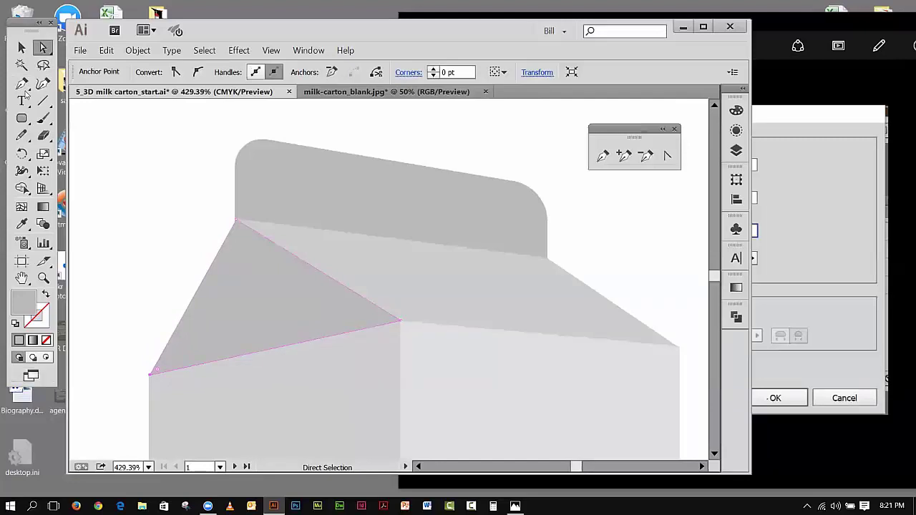
click(21, 47)
click(112, 163)
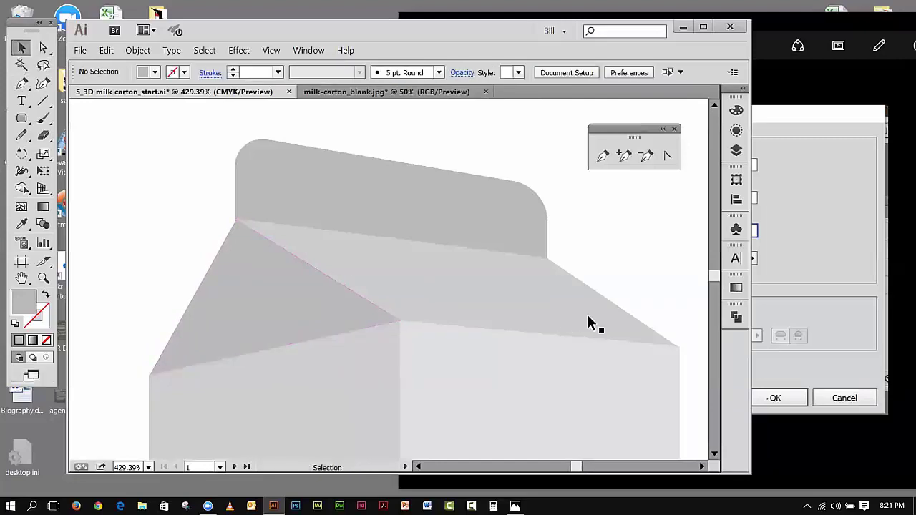
Step: Move the roof panel's lower-right anchor point onto the carton body's top right corner and deselect the panel
click(673, 348)
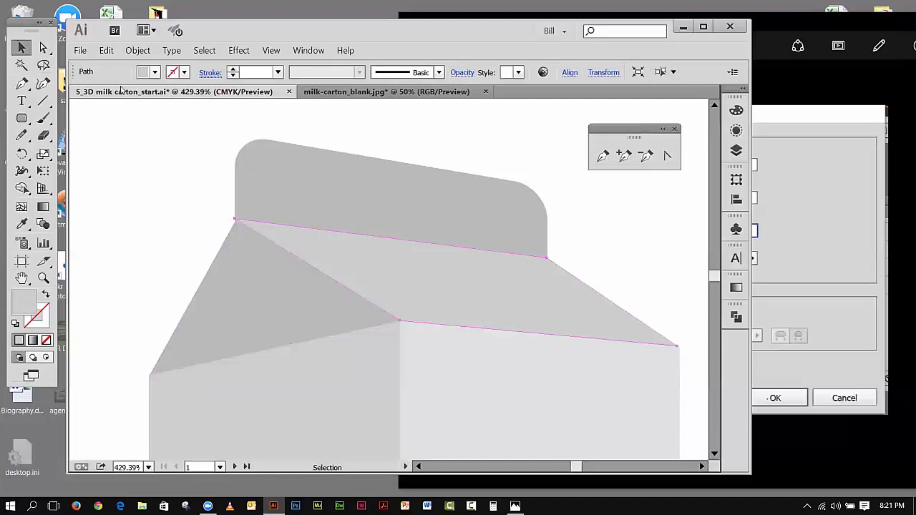
click(44, 47)
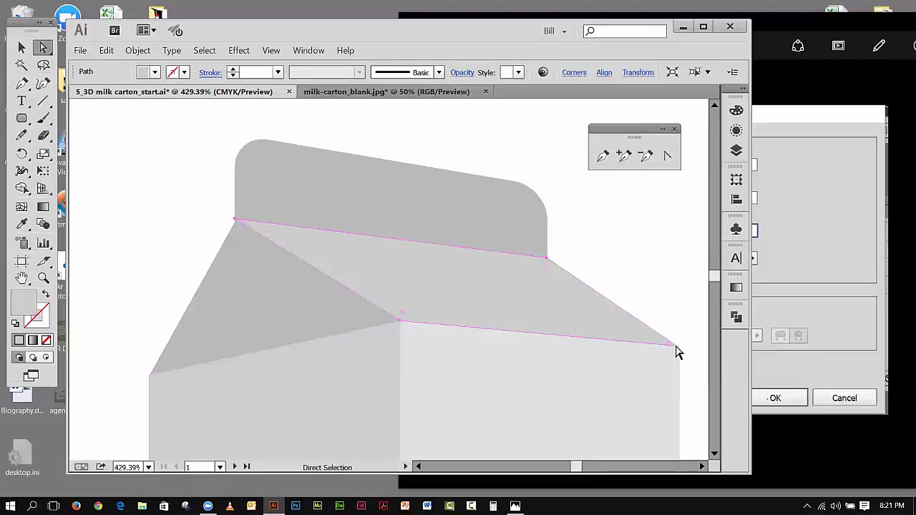
drag(675, 344, 682, 346)
click(678, 347)
key(Right)
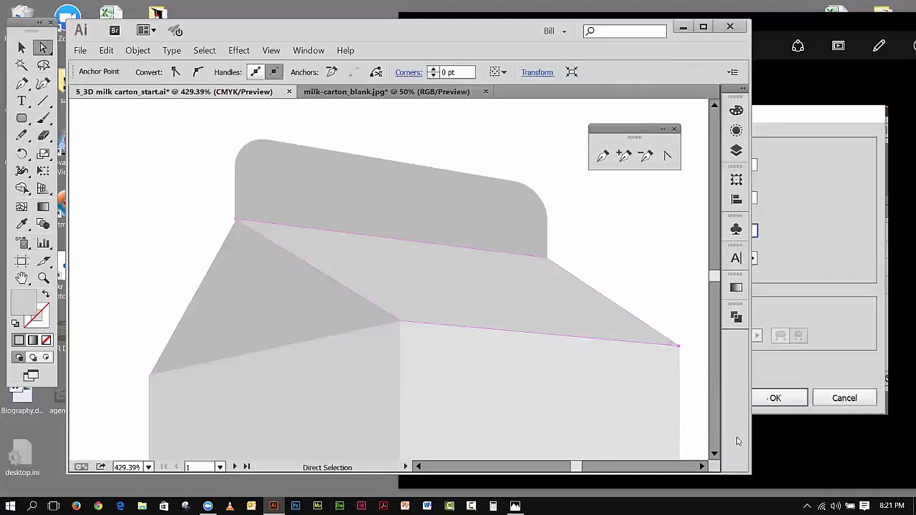
click(691, 236)
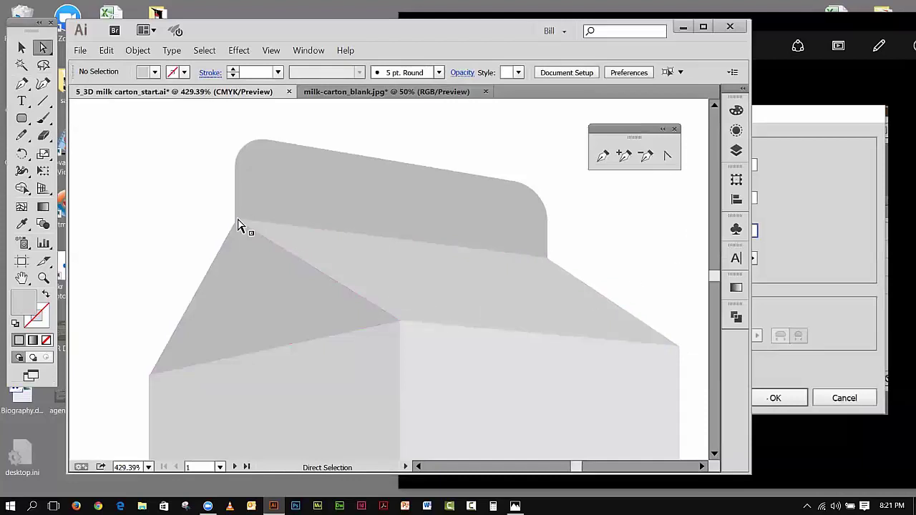
Step: Shift the rounded flap slightly right and down to line up with the top edge of the roof panel, then deselect it
click(293, 212)
key(Right)
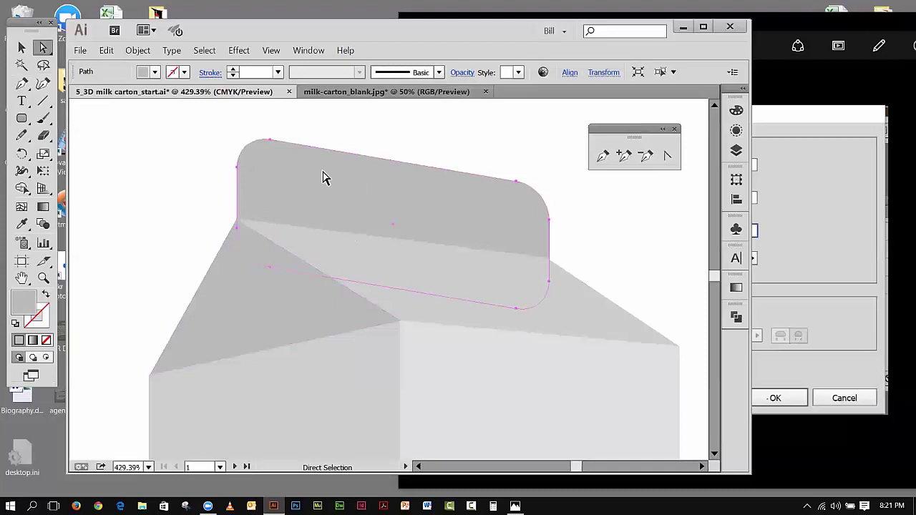
mouse_move(314, 177)
mouse_down()
mouse_move(317, 184)
mouse_move(314, 176)
mouse_up()
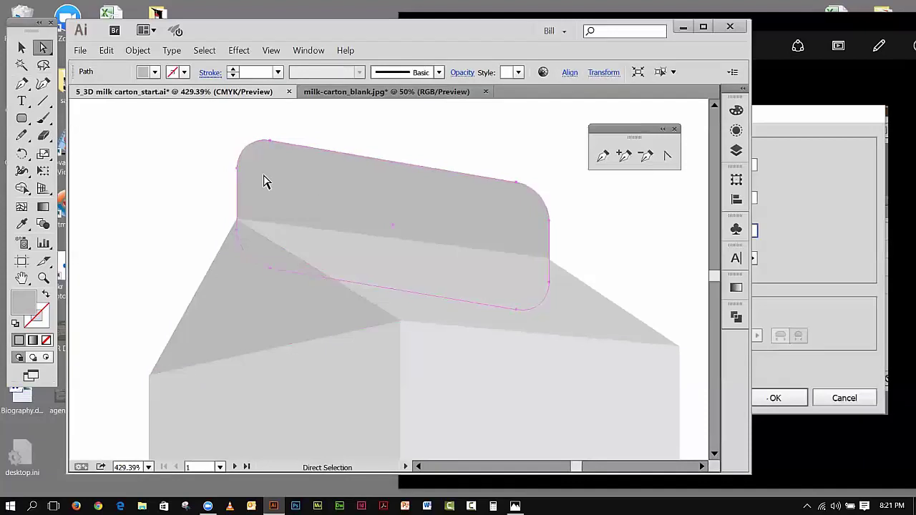
click(20, 47)
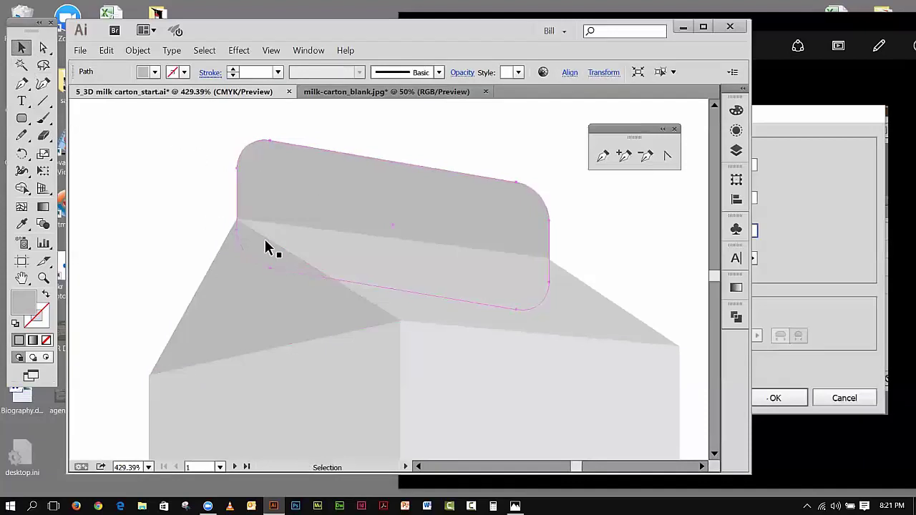
click(158, 179)
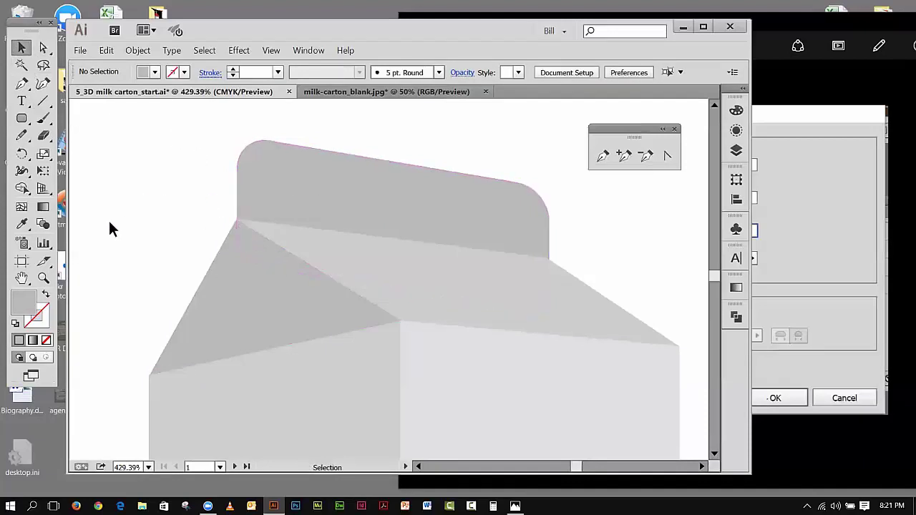
Step: Make the "carton top" layer visible and hide the "work" and "top" layers
click(270, 50)
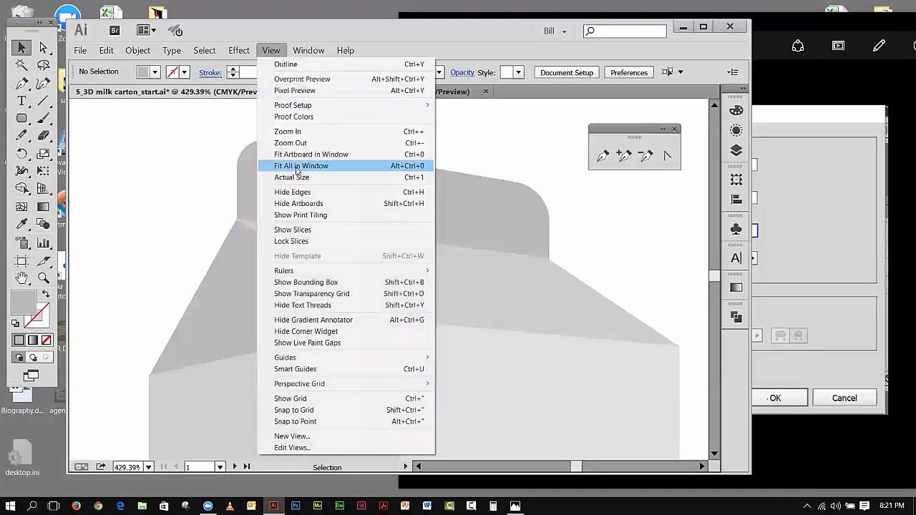
click(292, 154)
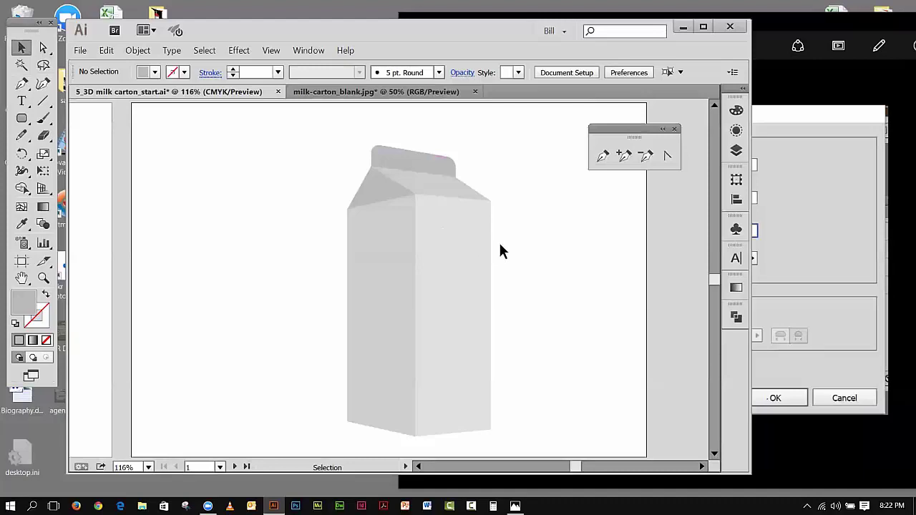
click(734, 151)
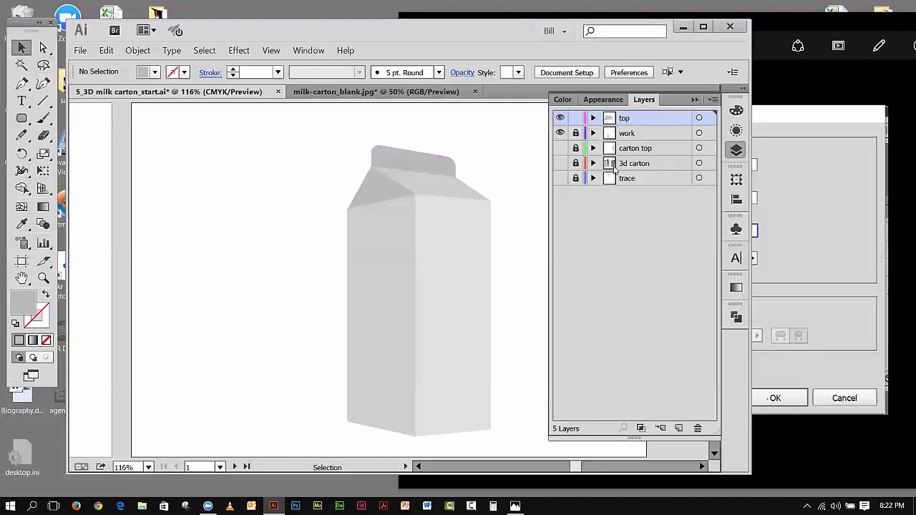
click(561, 148)
click(561, 134)
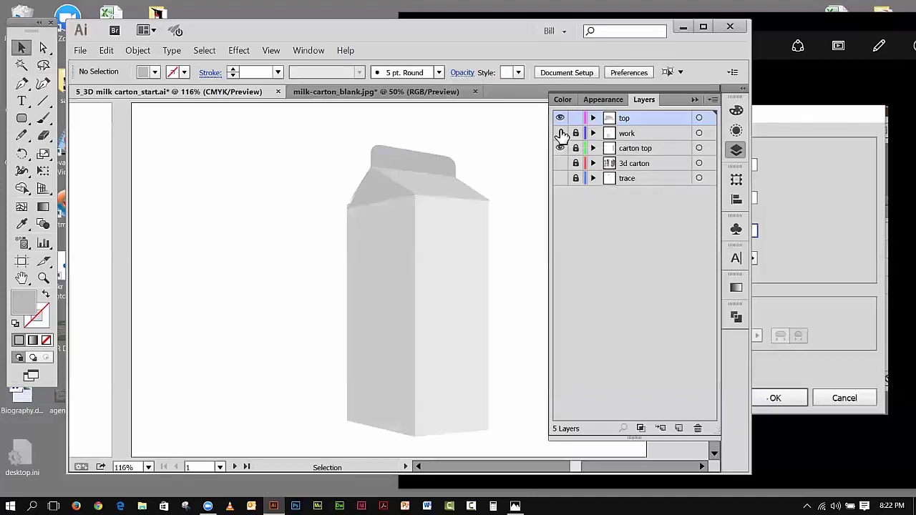
click(561, 119)
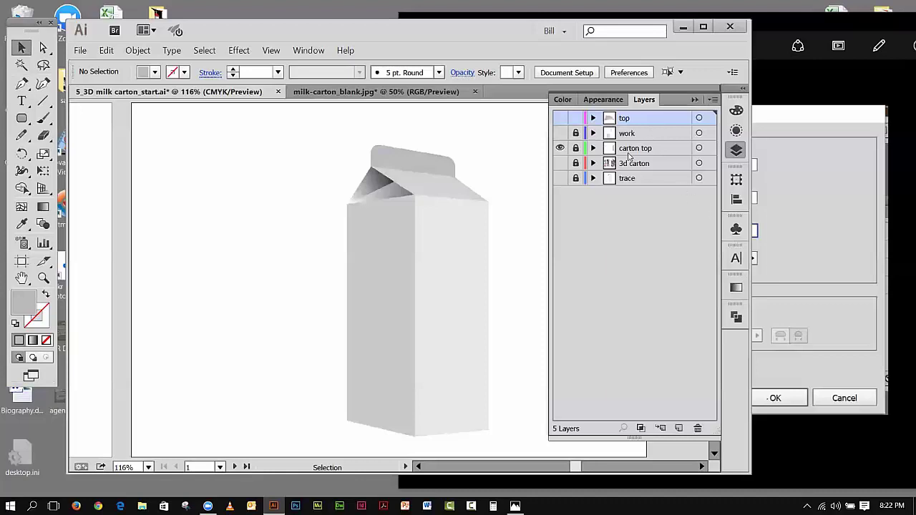
Step: Add a new layer and draw a diagonal line across the gable, extending past the carton's upper-left corner
click(679, 428)
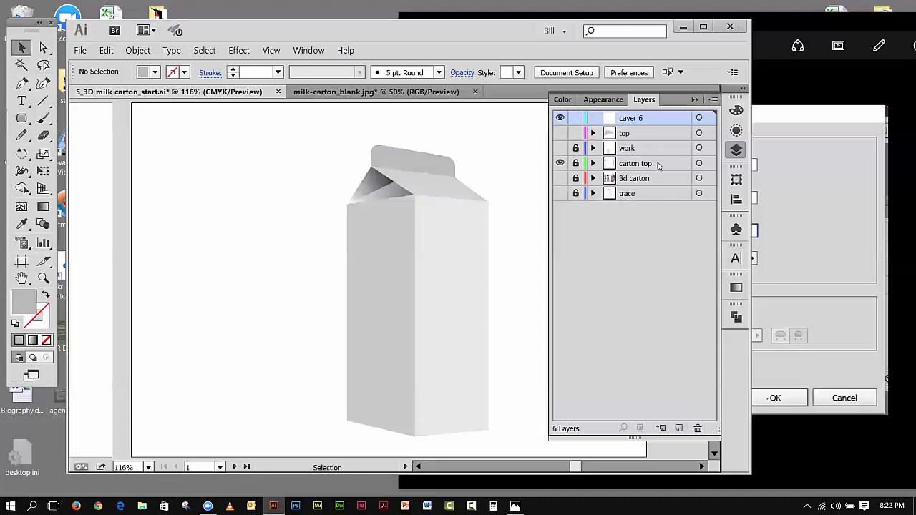
click(42, 101)
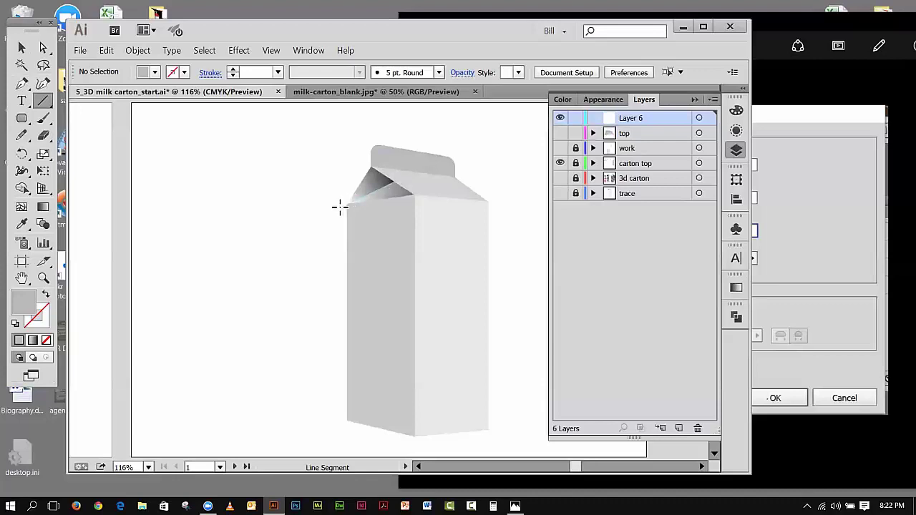
drag(336, 209, 337, 209)
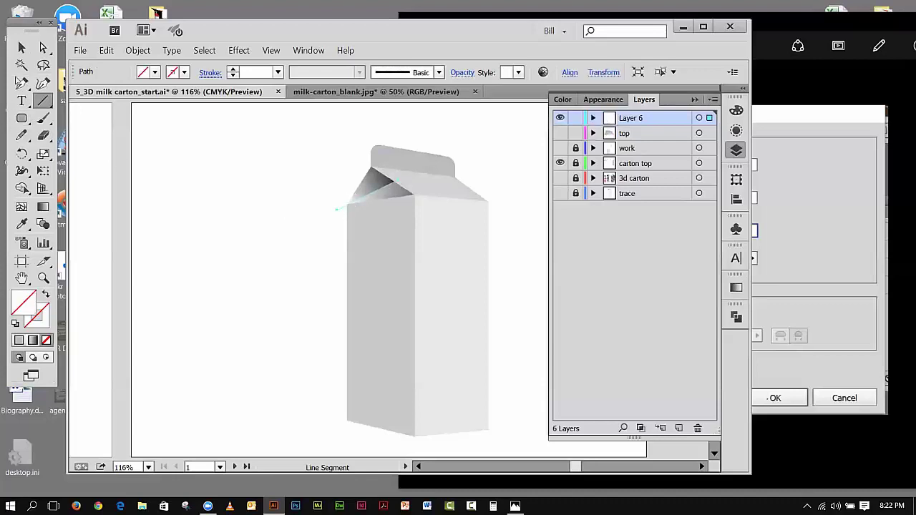
Step: Give the diagonal line a black stroke
click(20, 47)
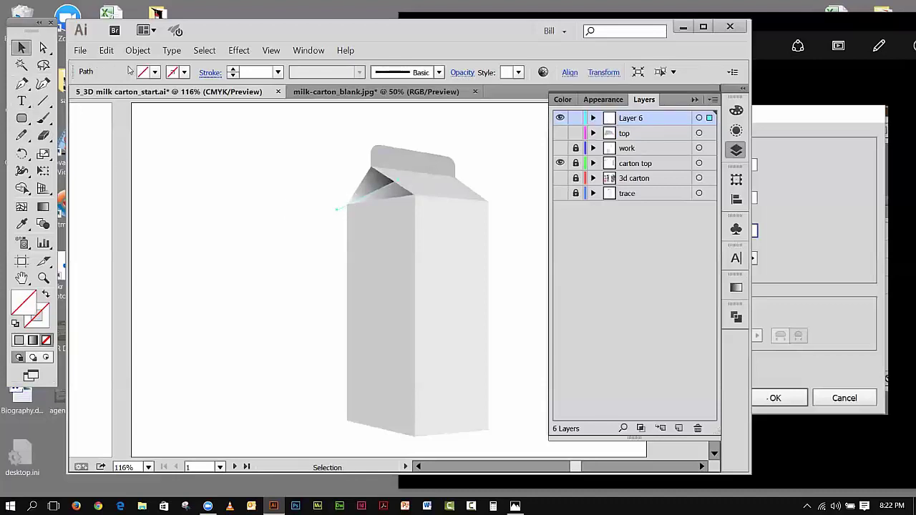
click(184, 72)
click(63, 98)
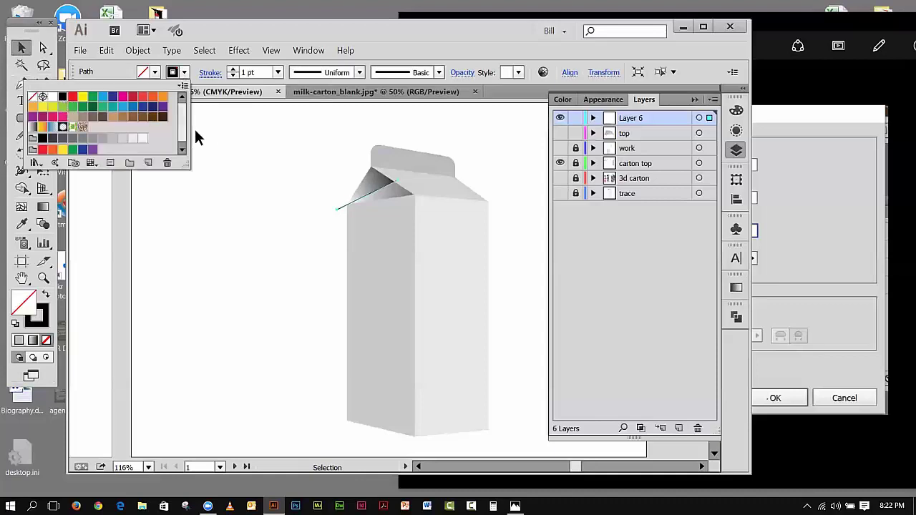
click(226, 168)
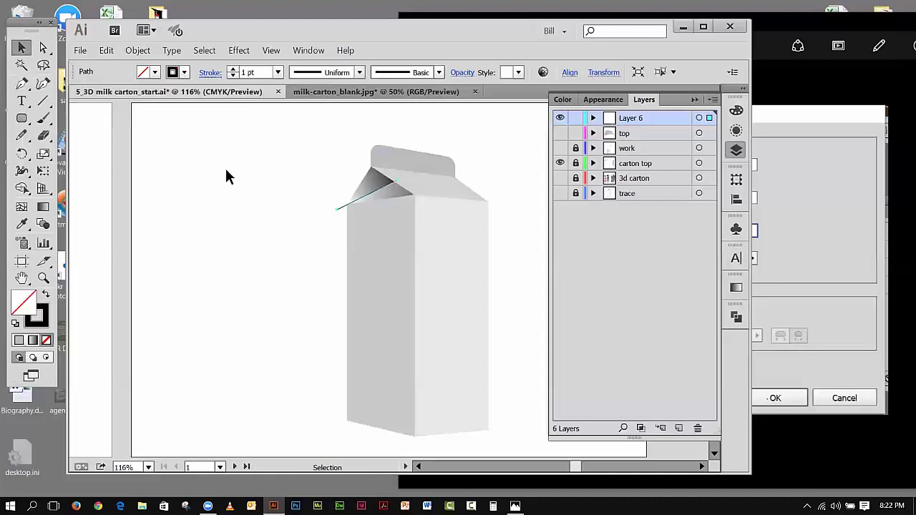
Step: Make the "top" layer visible and hide the "carton top" layer around the gable area
click(560, 133)
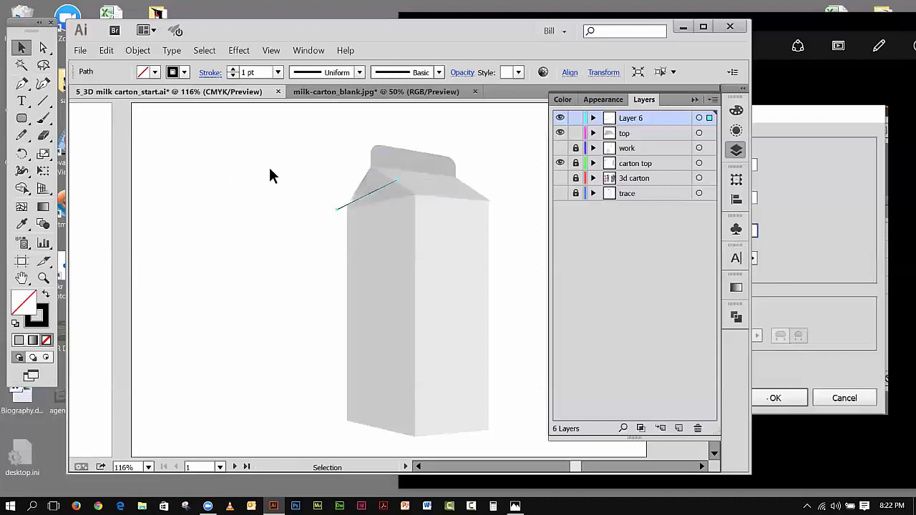
click(43, 278)
drag(323, 156, 454, 245)
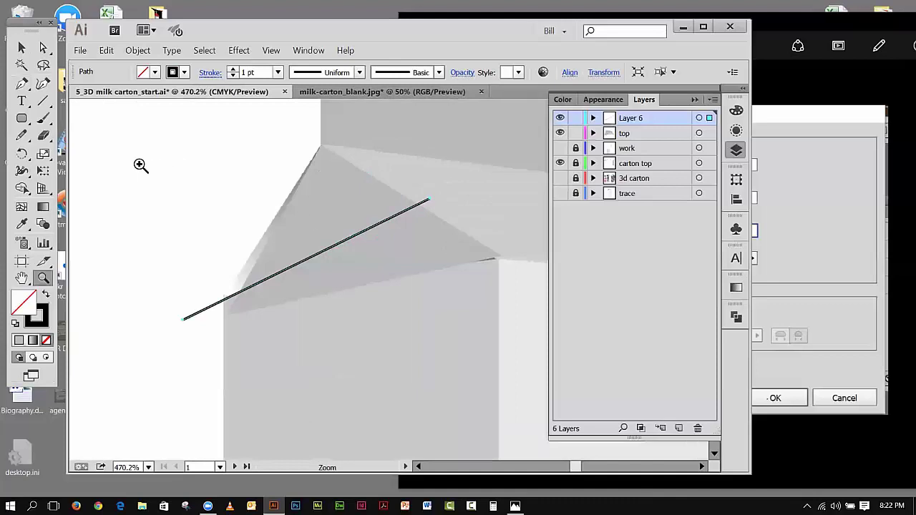
click(22, 47)
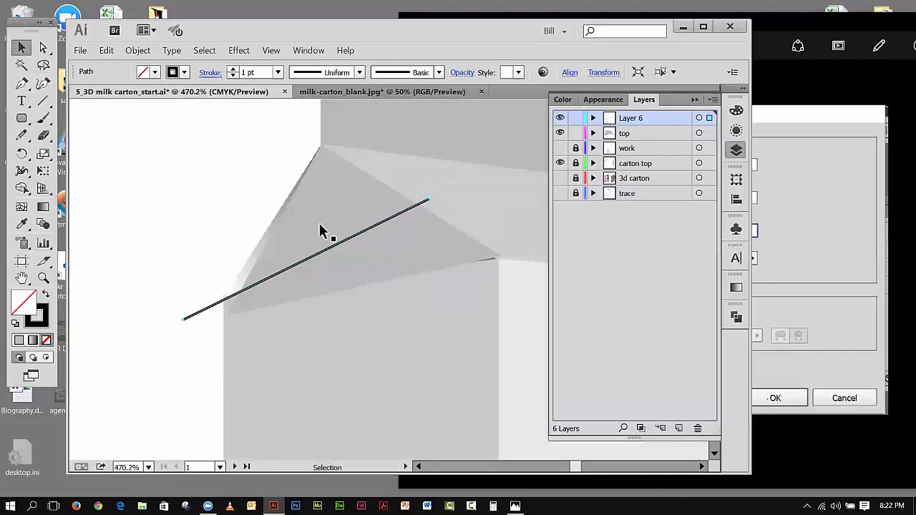
click(561, 164)
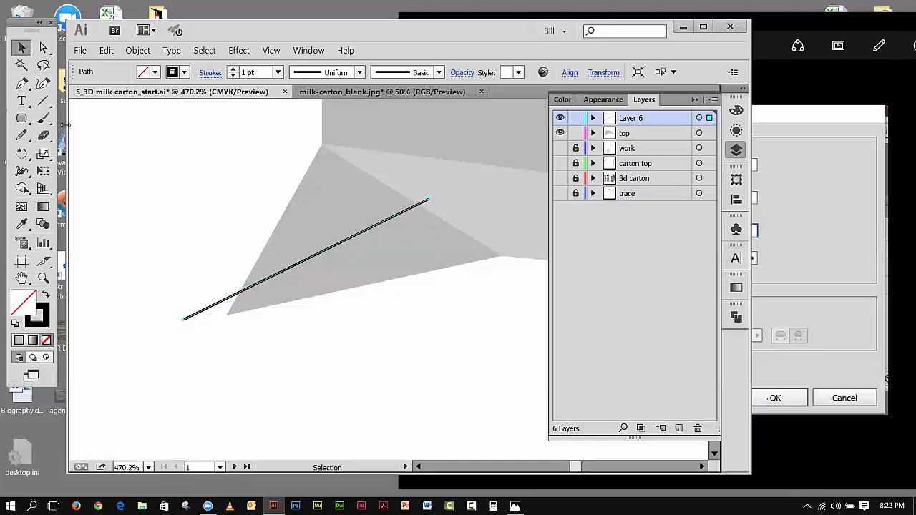
Step: Try to move the diagonal line's lower-left end toward the gable triangle's lower-left corner
click(43, 47)
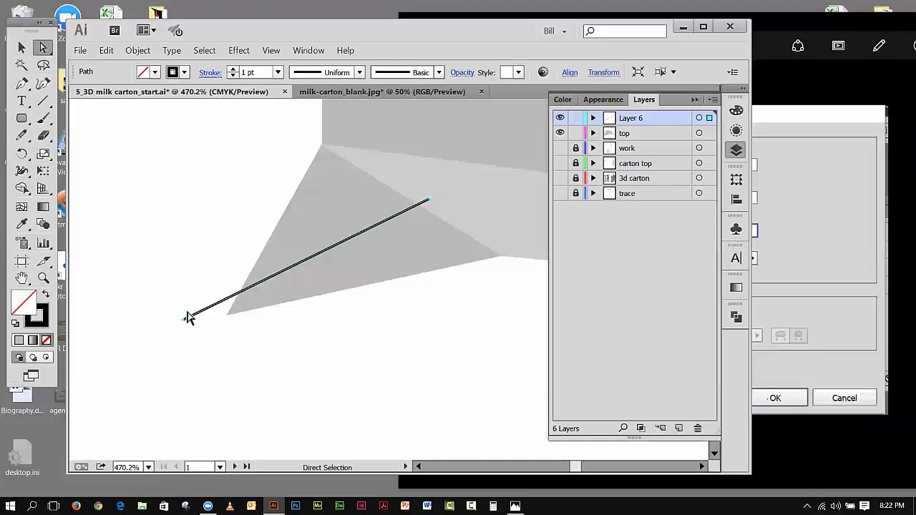
click(183, 319)
drag(218, 322, 215, 321)
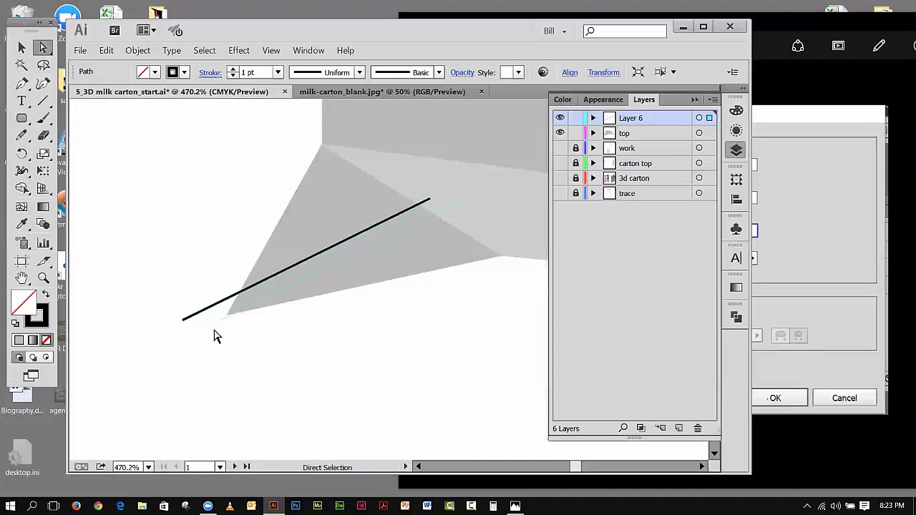
key(ctrl+z)
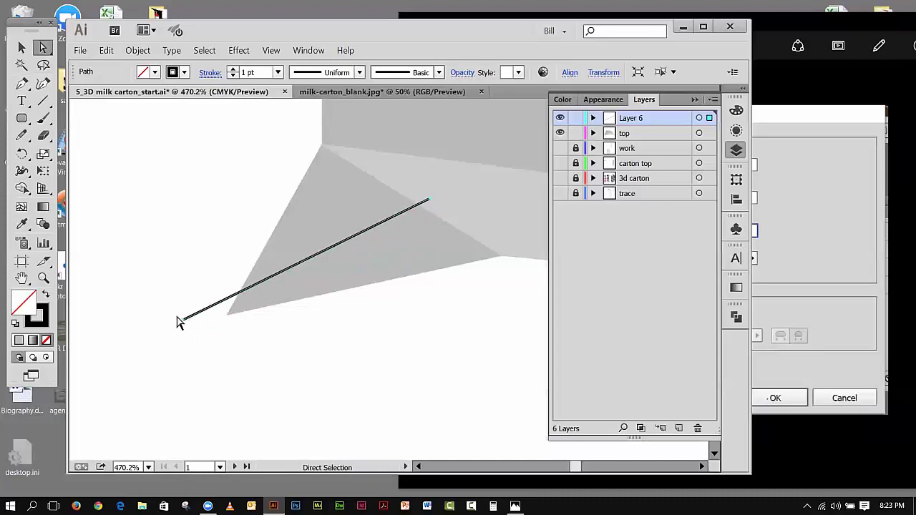
Step: Move only the line's lower-left anchor point so the line passes through the gable triangle's lower-left corner, and deselect it
click(184, 320)
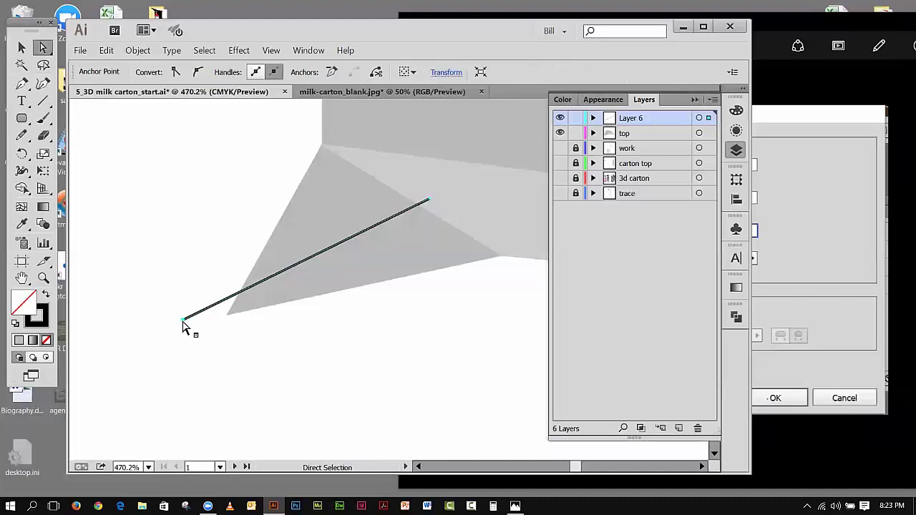
drag(183, 322, 200, 324)
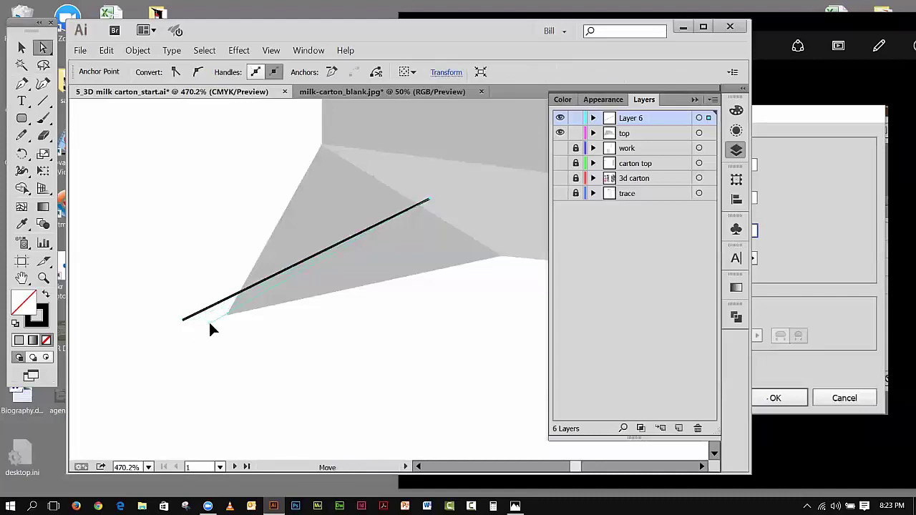
drag(210, 323, 211, 323)
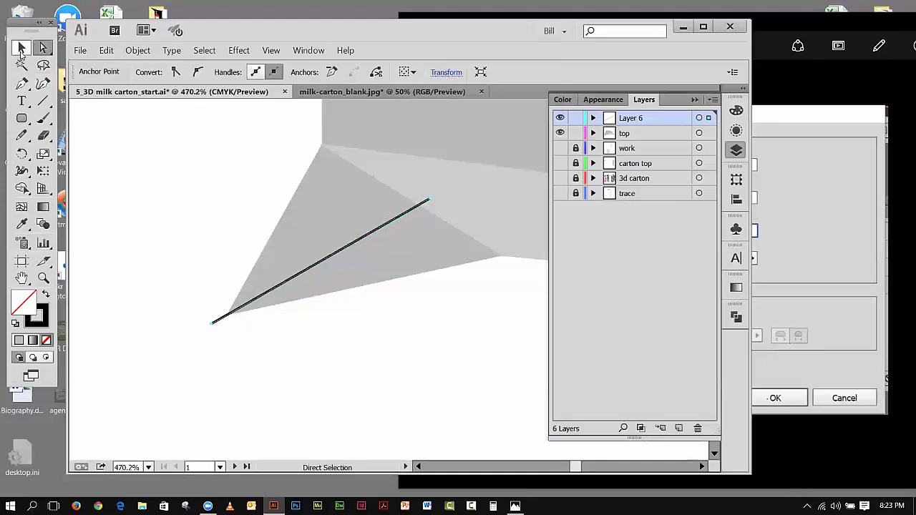
click(21, 48)
click(337, 229)
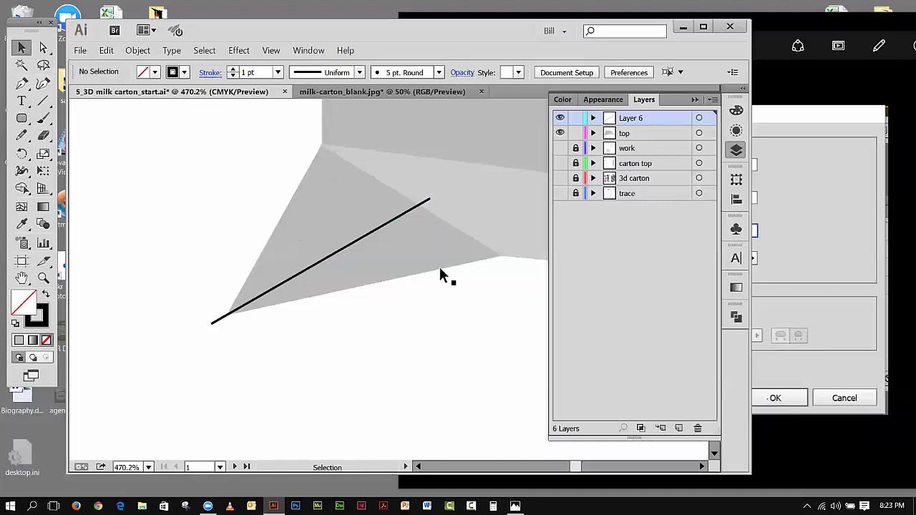
Step: Divide the gable triangle along the diagonal line with the Pathfinder Divide operation
click(367, 240)
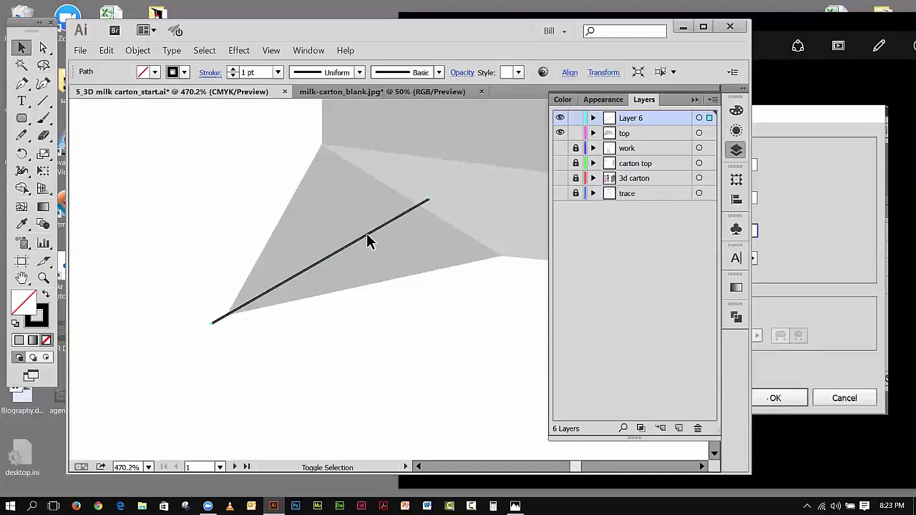
shift+click(412, 251)
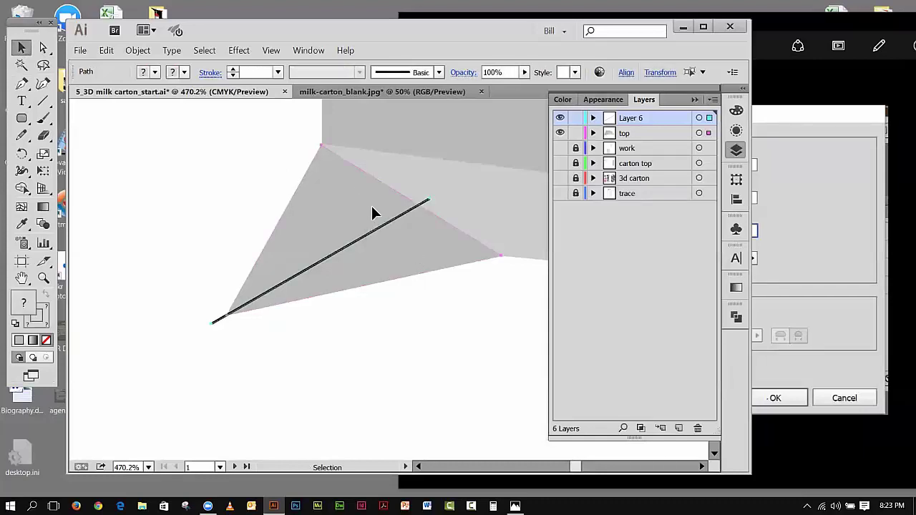
click(308, 53)
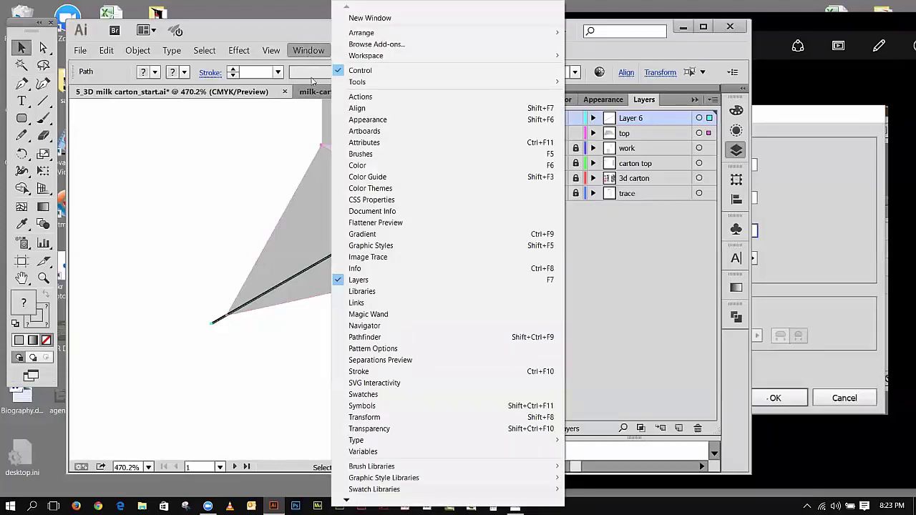
click(366, 338)
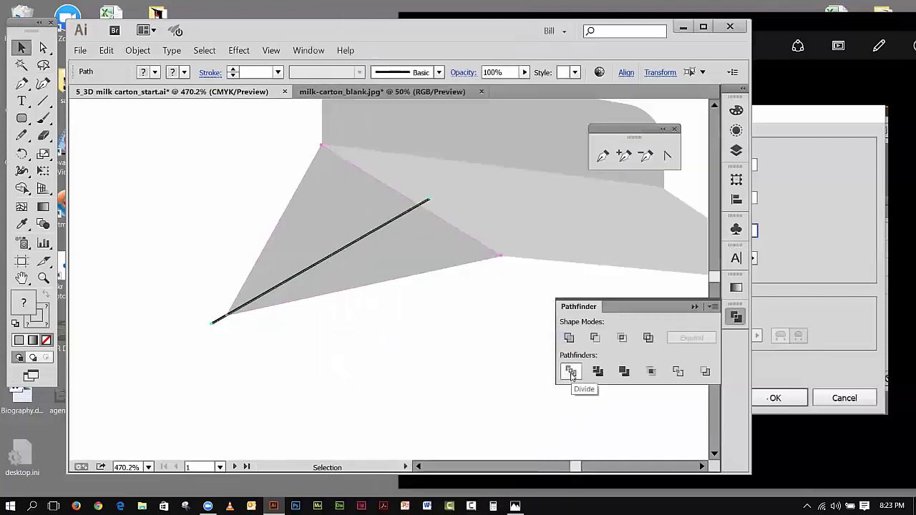
click(572, 373)
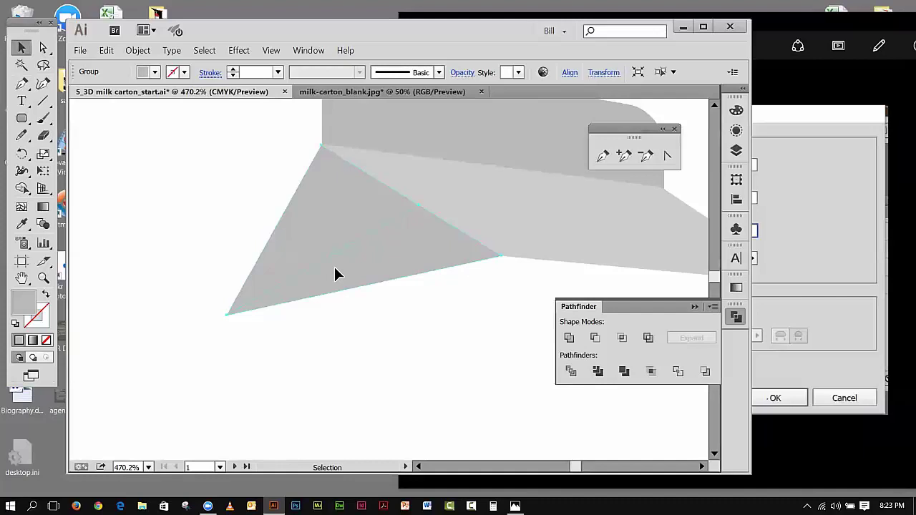
Step: Ungroup the divided gable pieces and deselect them
click(137, 50)
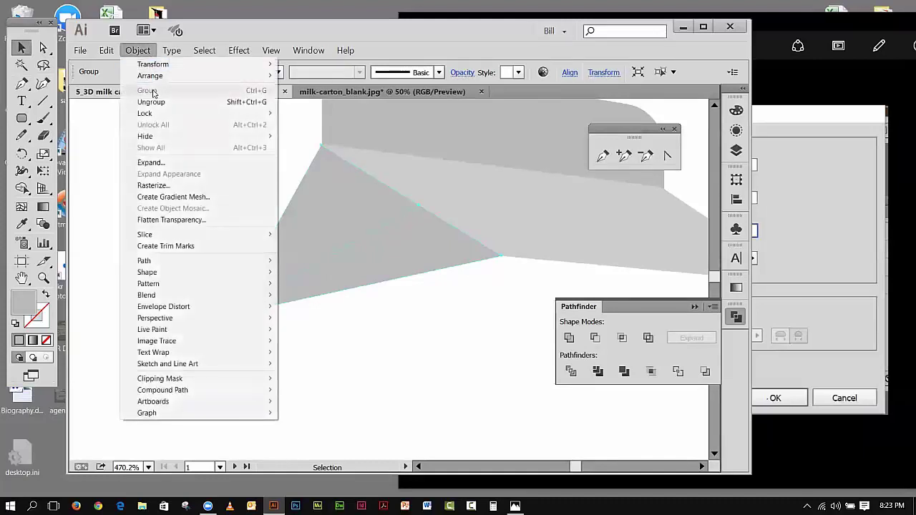
click(151, 102)
click(170, 140)
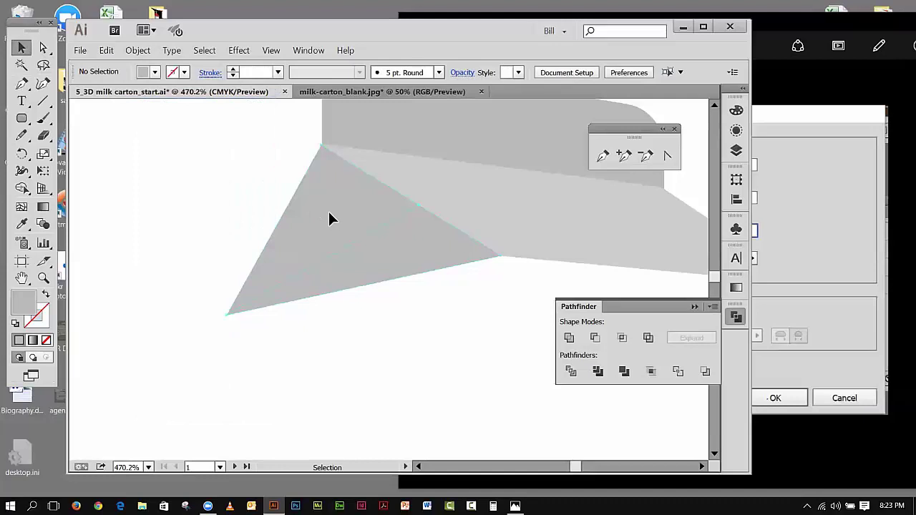
Step: Fill the lower gable piece with a white-to-black linear gradient
click(330, 213)
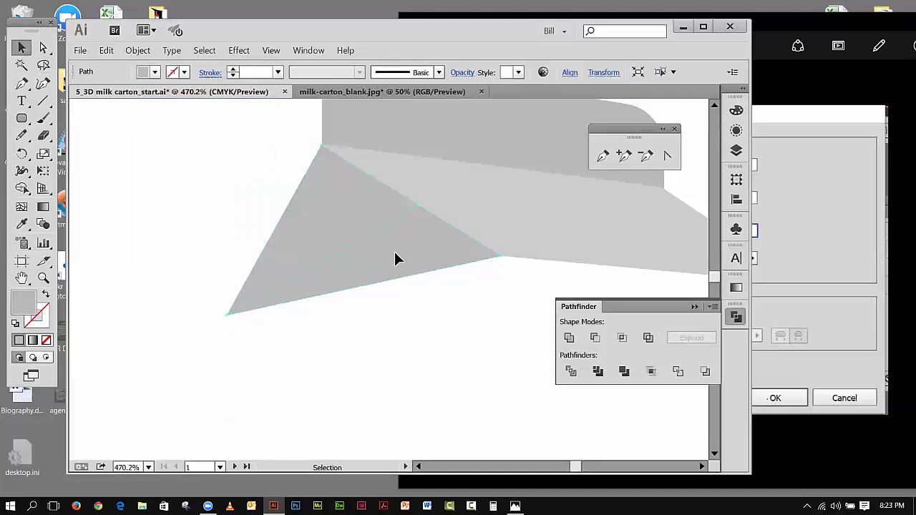
click(43, 207)
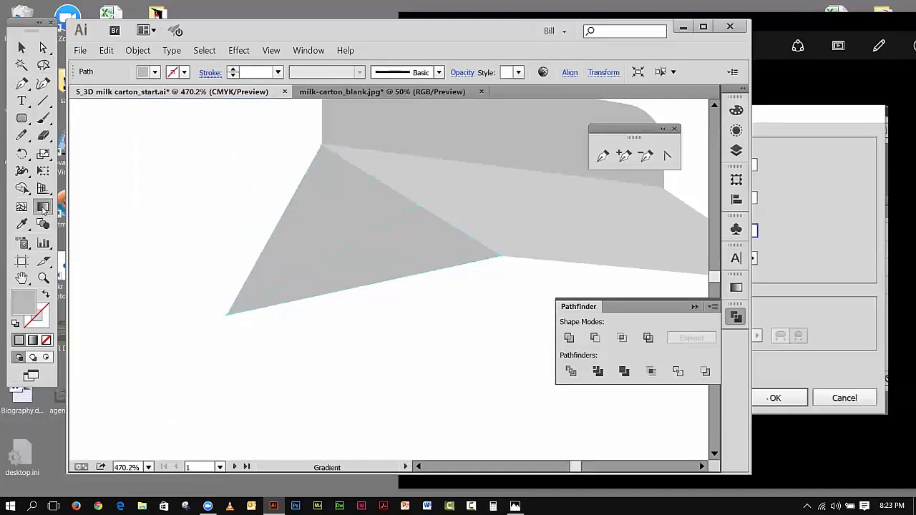
click(33, 341)
mouse_move(484, 259)
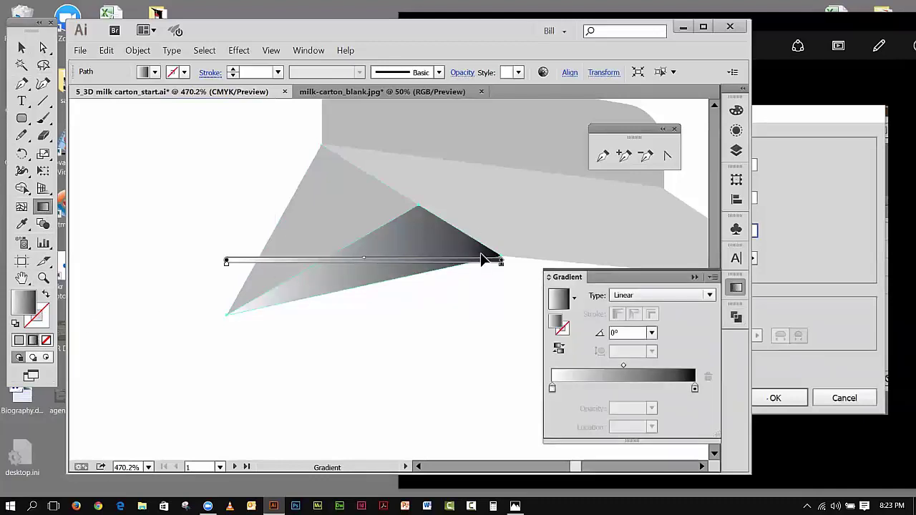
Step: Apply the same white-to-black linear gradient to the upper gable piece
click(21, 47)
click(252, 155)
click(365, 187)
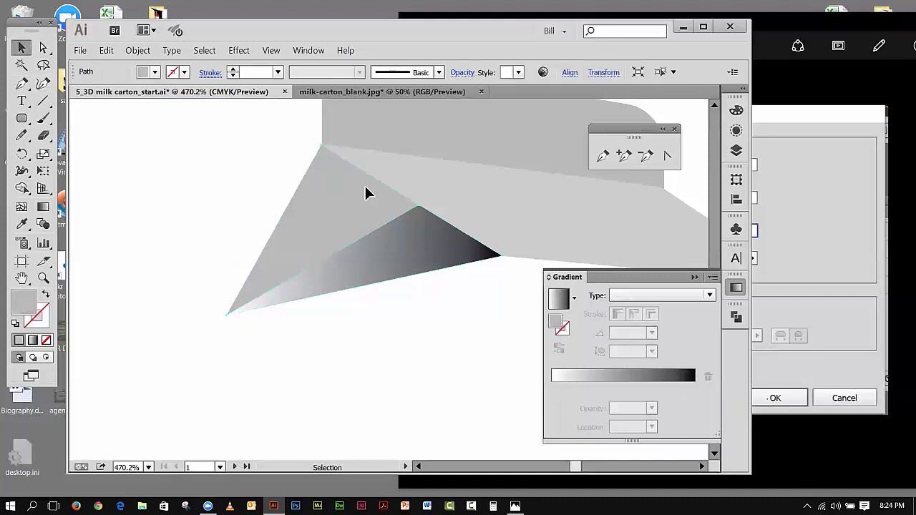
click(32, 342)
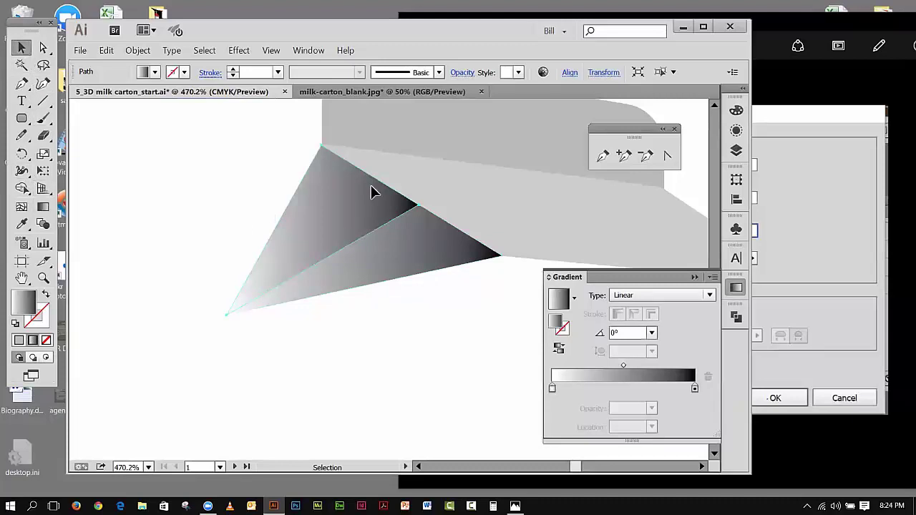
Step: Redraw the lower gable piece's gradient diagonally down to the right at about -31.4°
click(45, 207)
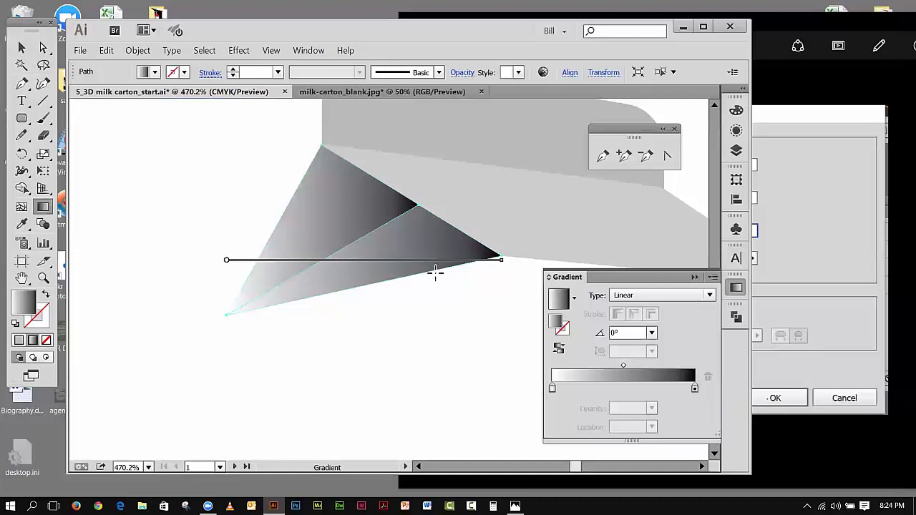
drag(452, 267, 384, 196)
key(g)
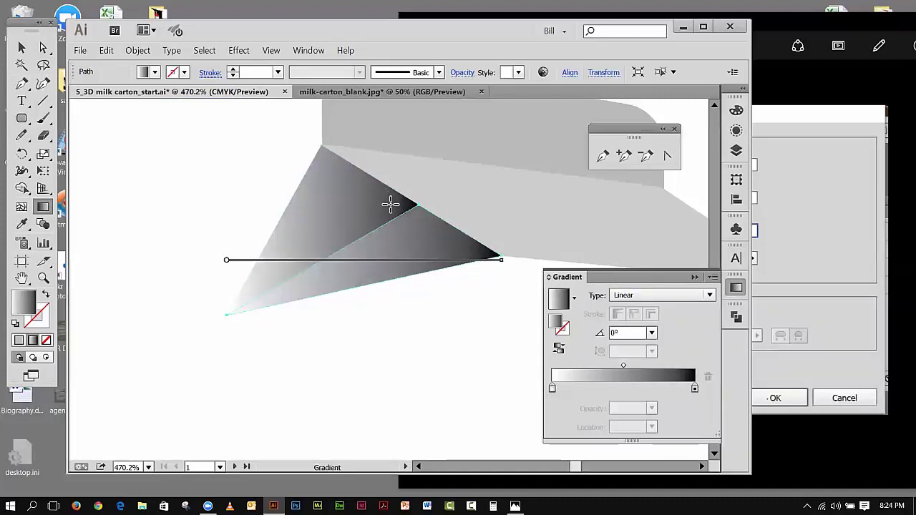
drag(389, 204, 497, 262)
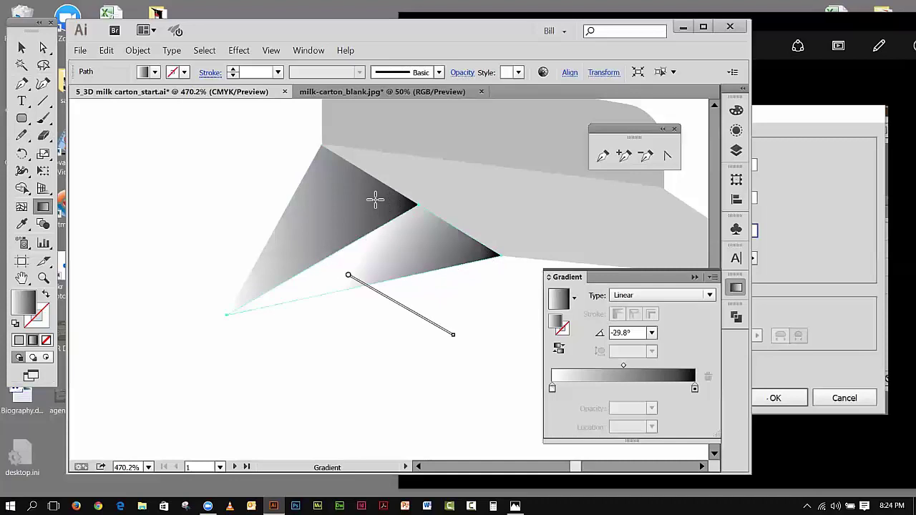
mouse_move(374, 199)
mouse_down()
mouse_move(484, 257)
mouse_move(498, 277)
mouse_up()
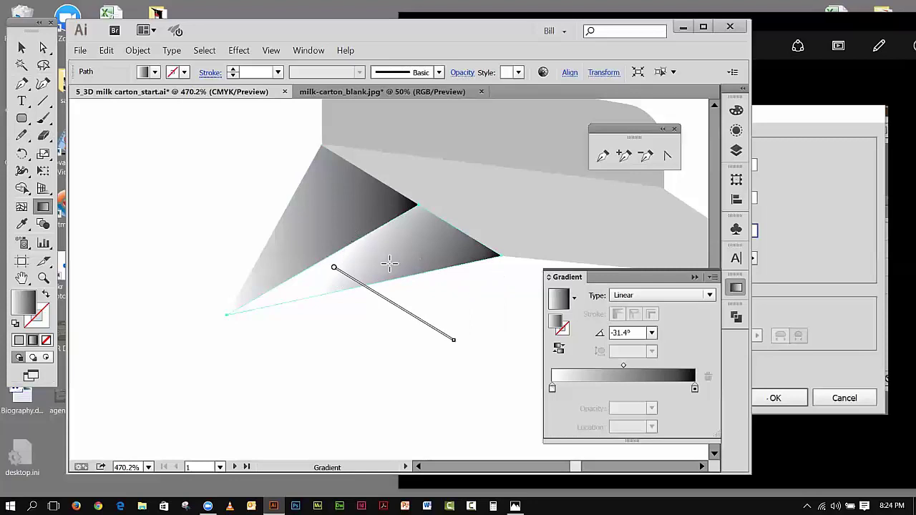
click(28, 48)
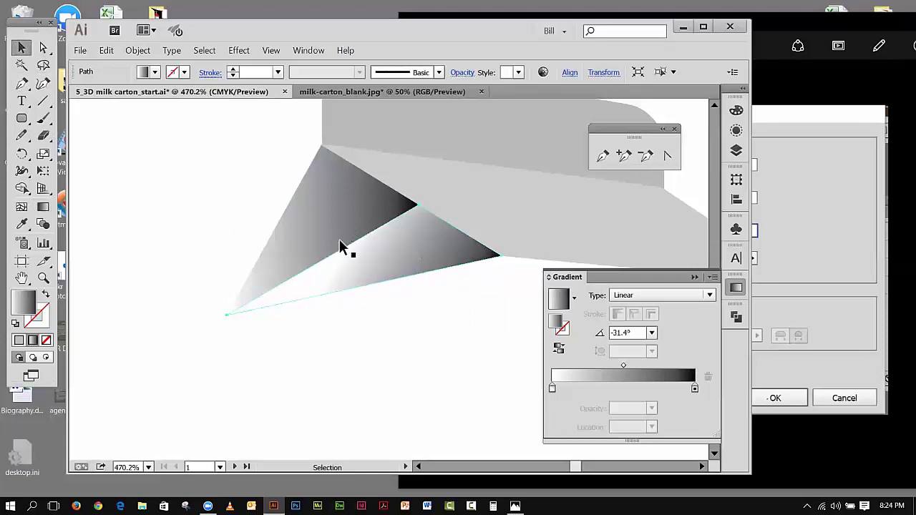
click(43, 206)
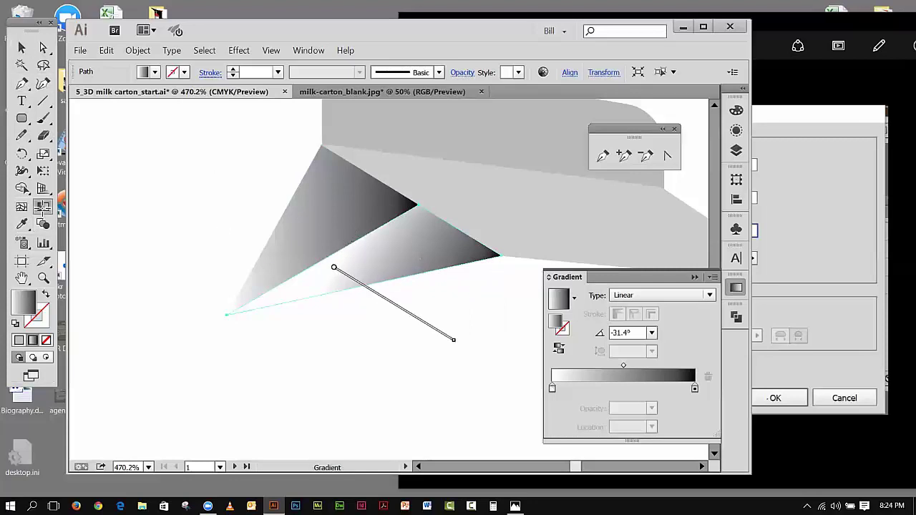
Step: Try shifting the lower gable piece's diagonal gradient toward the upper left and moving its midpoint closer to the white end
mouse_move(389, 300)
mouse_down()
mouse_move(334, 256)
mouse_move(387, 295)
mouse_up()
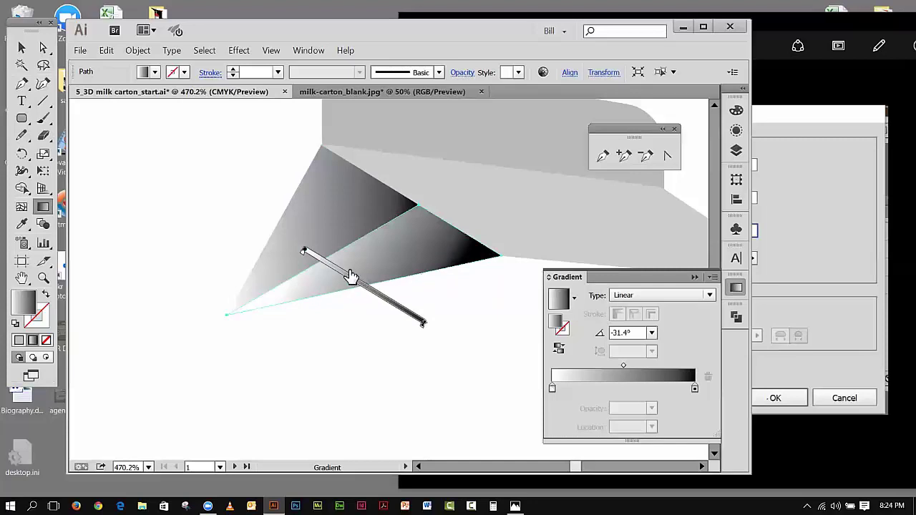
drag(351, 275, 348, 271)
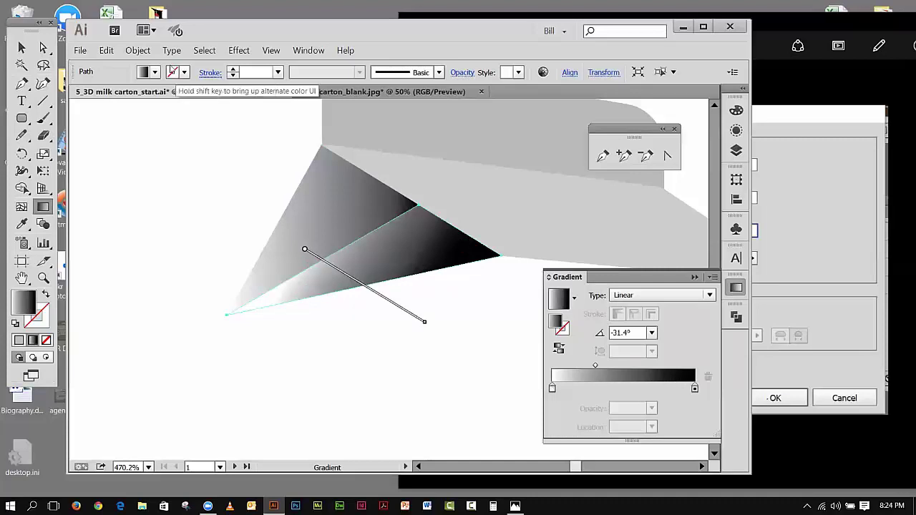
Step: Undo the gradient edits on the lower gable piece back to its original 0° linear gradient
click(106, 51)
click(119, 64)
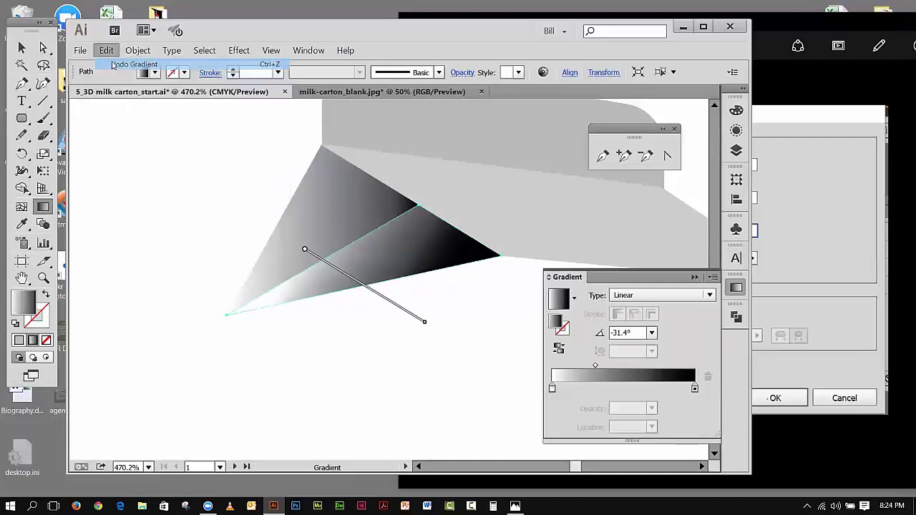
click(106, 51)
click(118, 64)
click(106, 50)
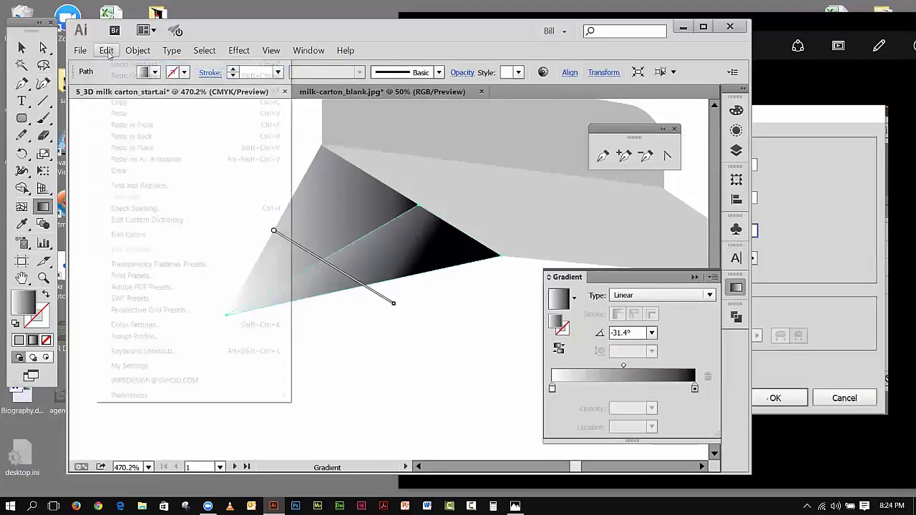
click(118, 64)
click(106, 51)
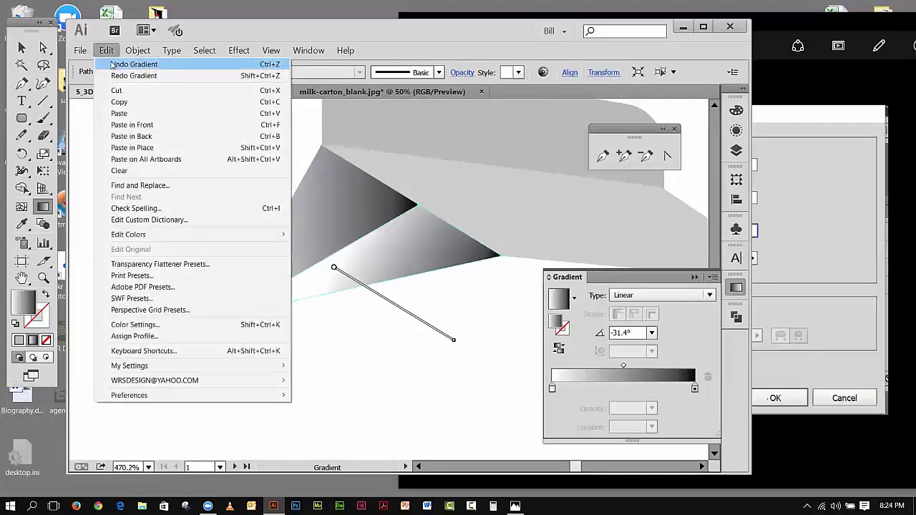
click(118, 64)
click(106, 50)
click(118, 64)
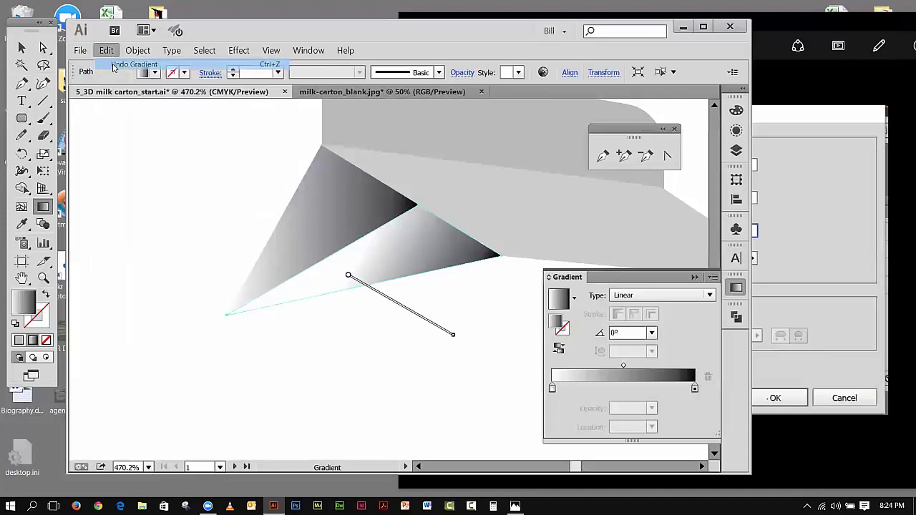
Step: Redraw the upper gable piece's gradient diagonally upward from its lower tip at about 33.7° and deselect the piece
click(22, 47)
click(171, 137)
click(344, 185)
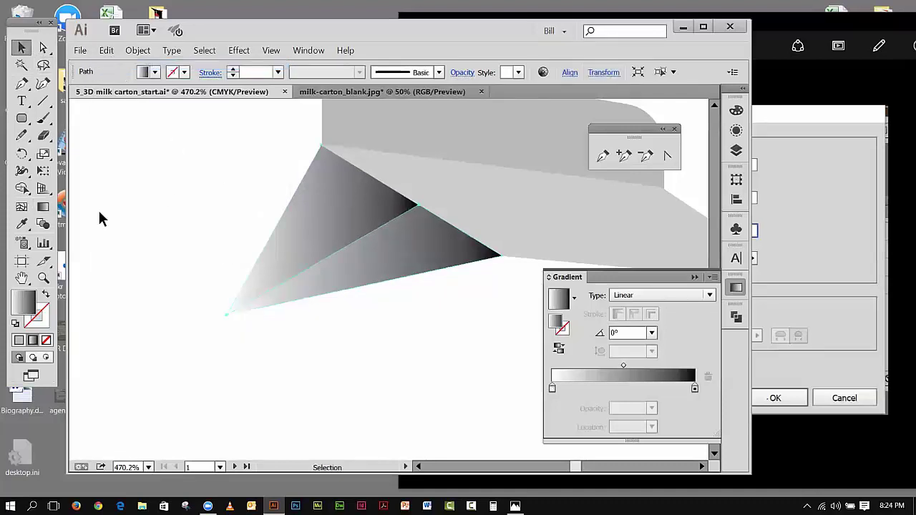
click(44, 208)
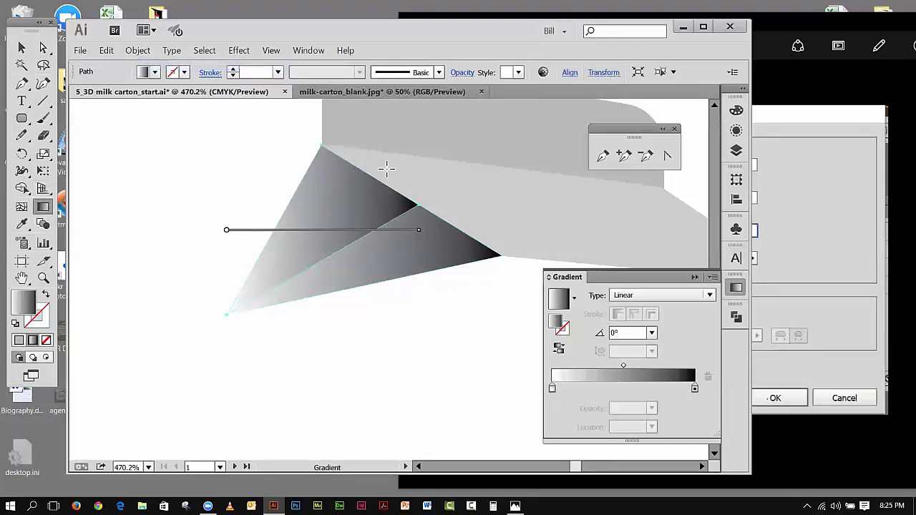
drag(401, 183, 225, 314)
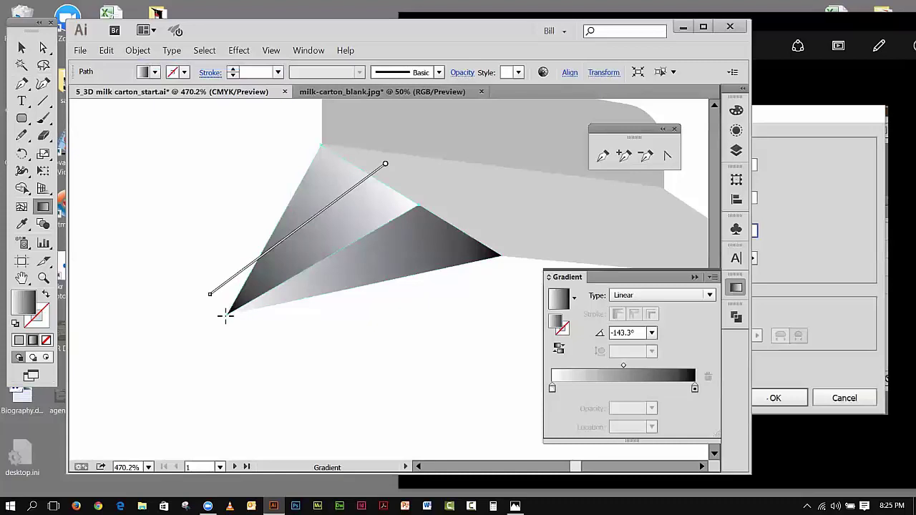
drag(225, 313, 428, 177)
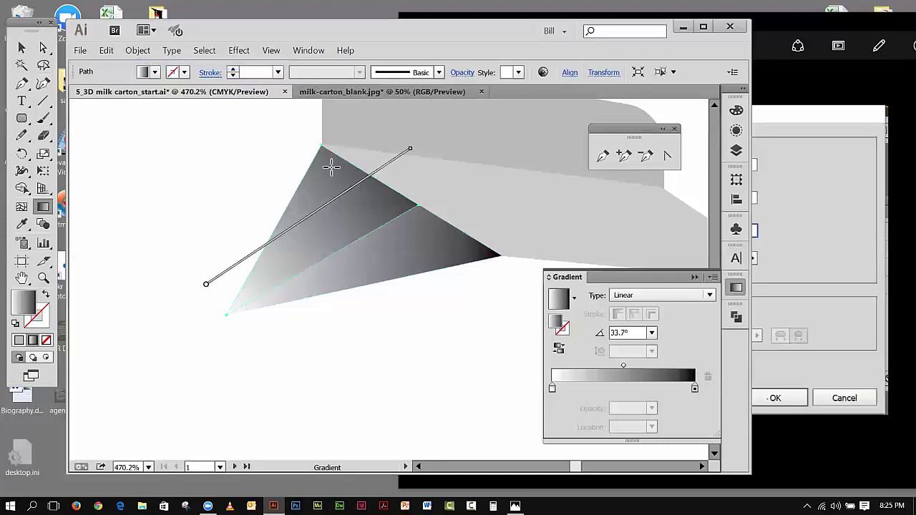
click(22, 47)
click(183, 209)
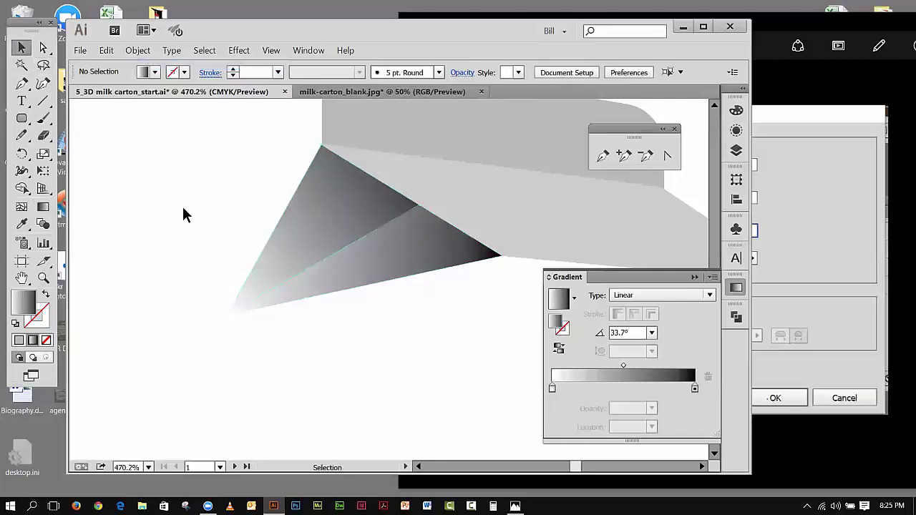
Step: Fit the artboard in the window and make the work layer with the carton body visible
click(271, 50)
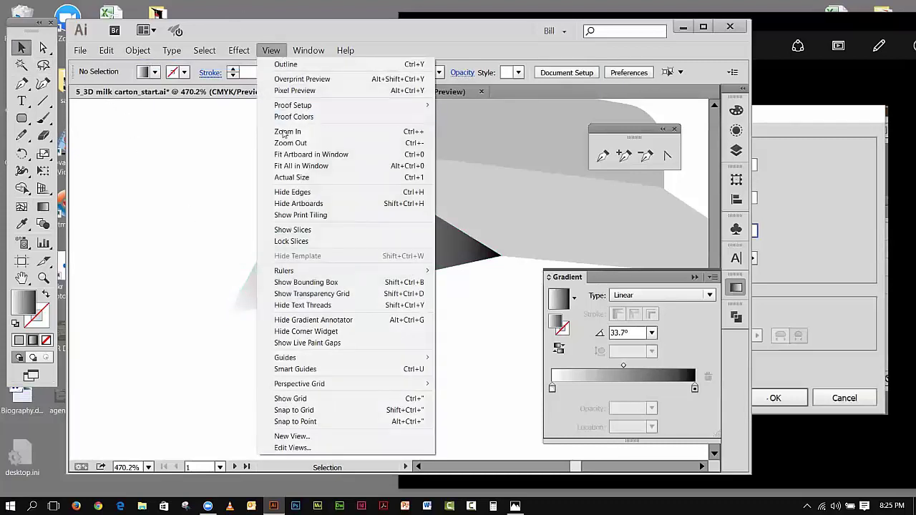
click(288, 154)
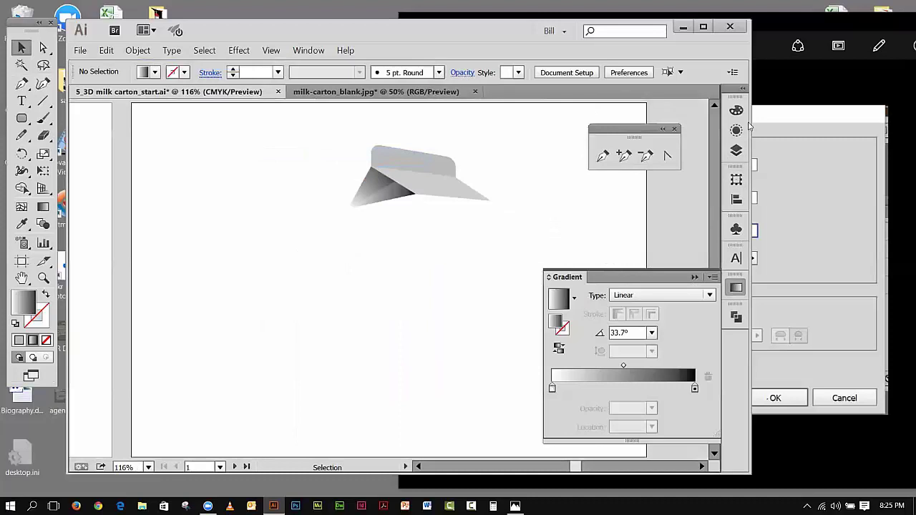
click(695, 278)
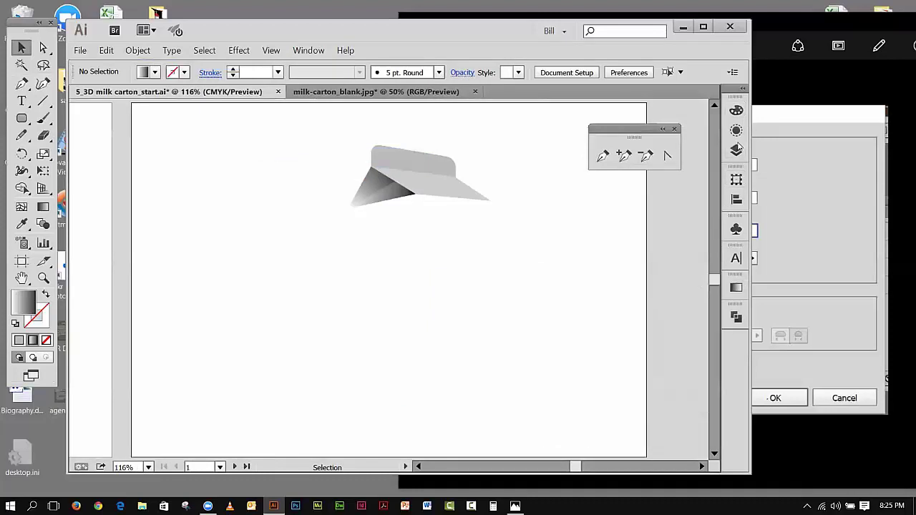
click(736, 150)
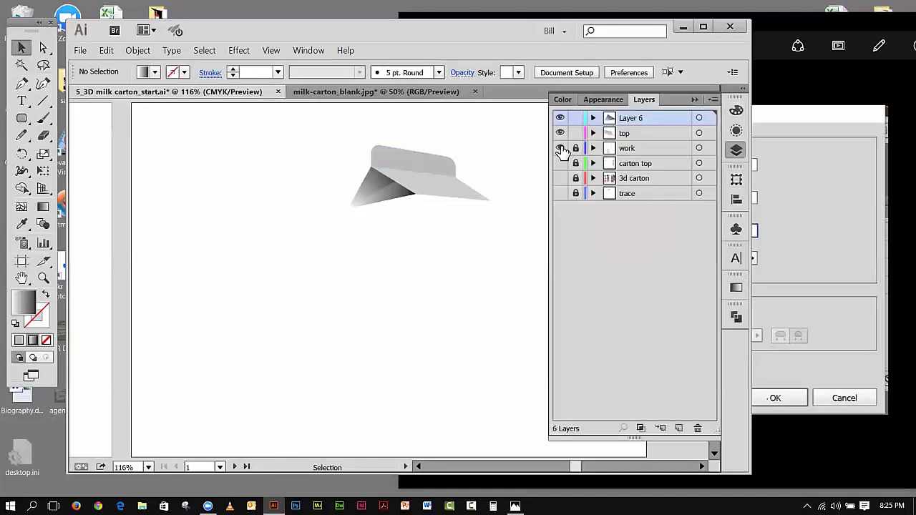
click(560, 148)
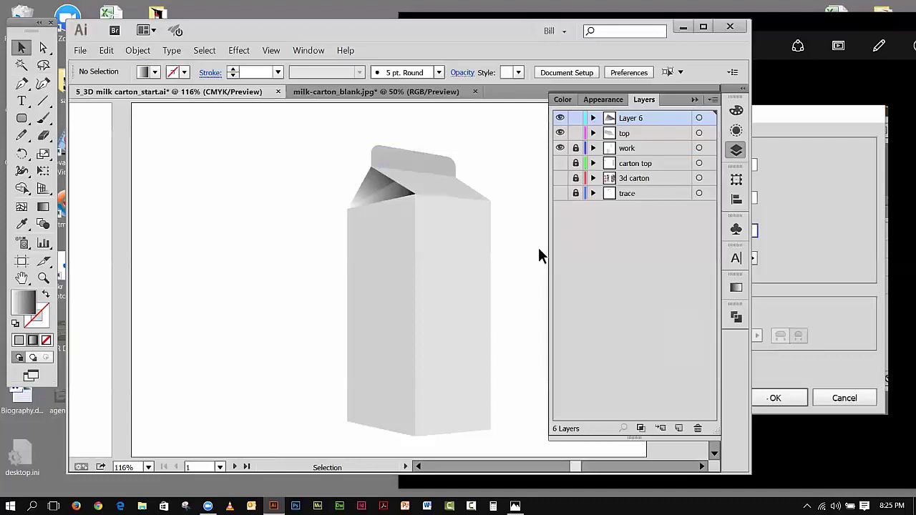
click(693, 100)
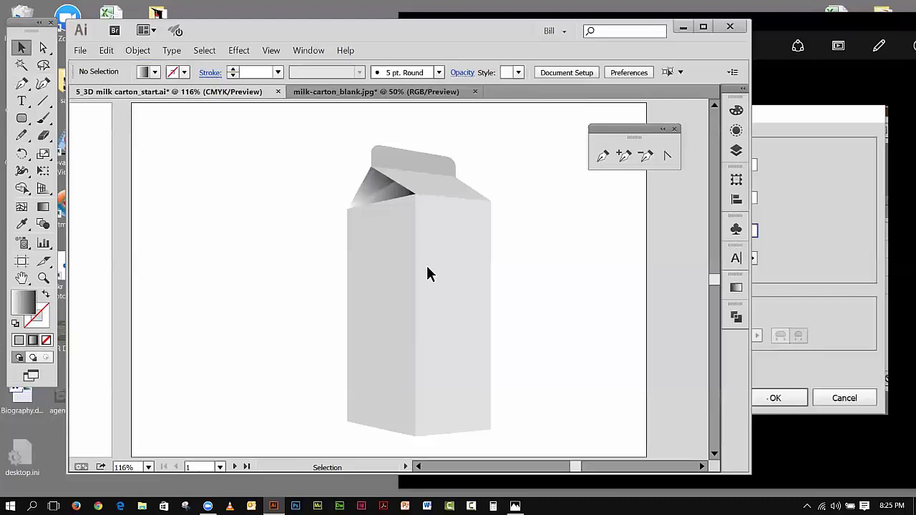
Step: Unlock the work layer and select the carton body on the artboard
click(736, 150)
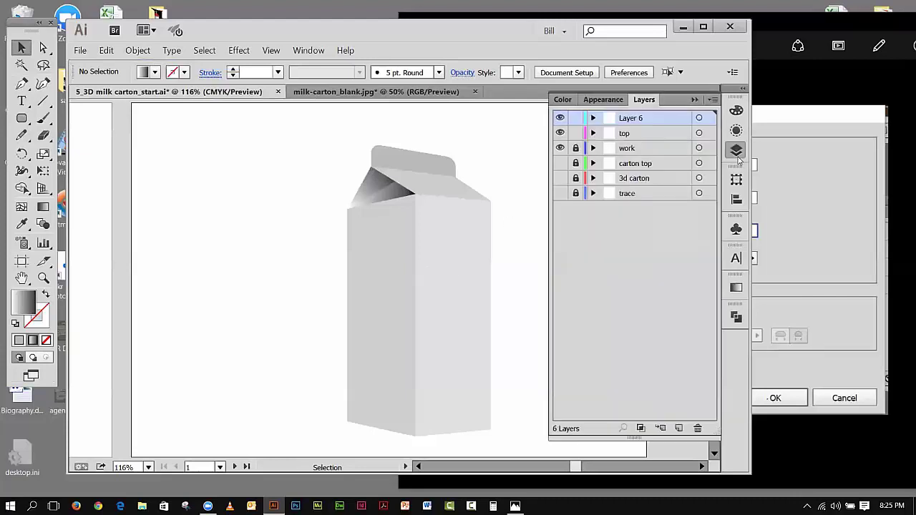
click(576, 148)
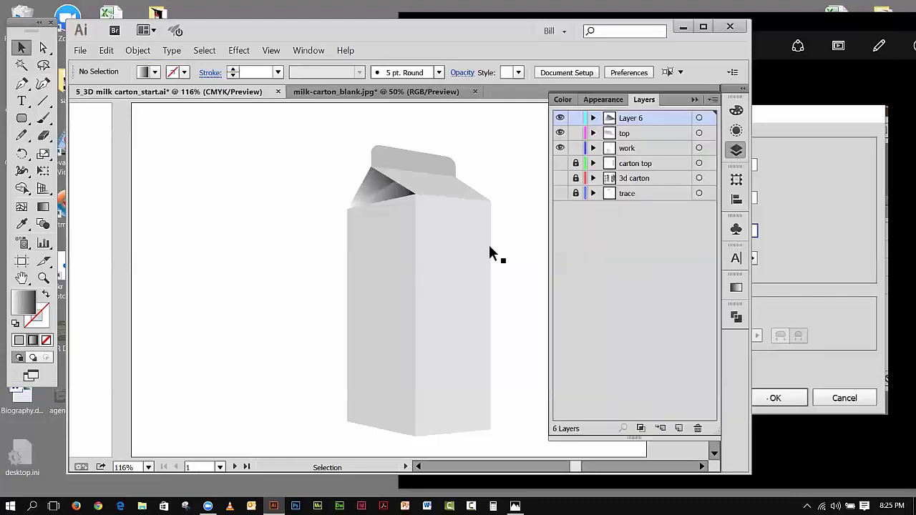
click(451, 269)
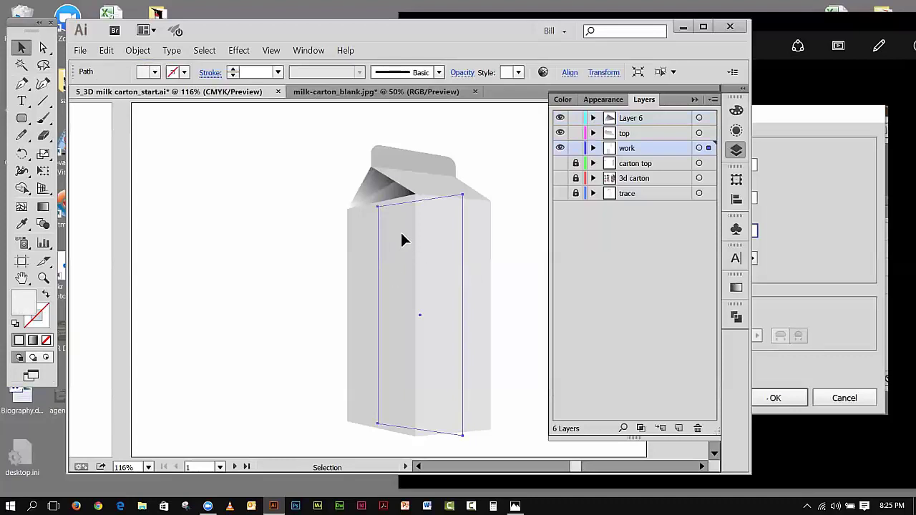
click(695, 99)
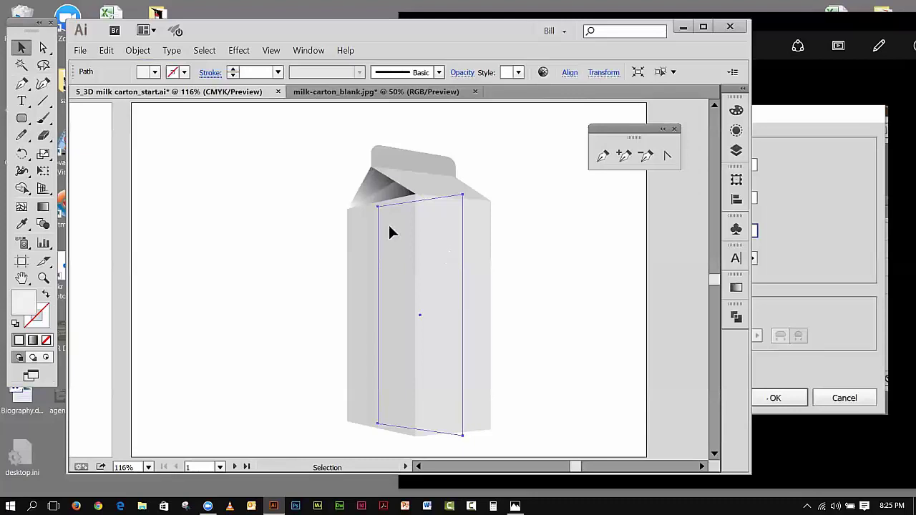
Step: Open the carton body's existing 3D Extrude & Bevel effect for editing and turn on its preview
click(315, 52)
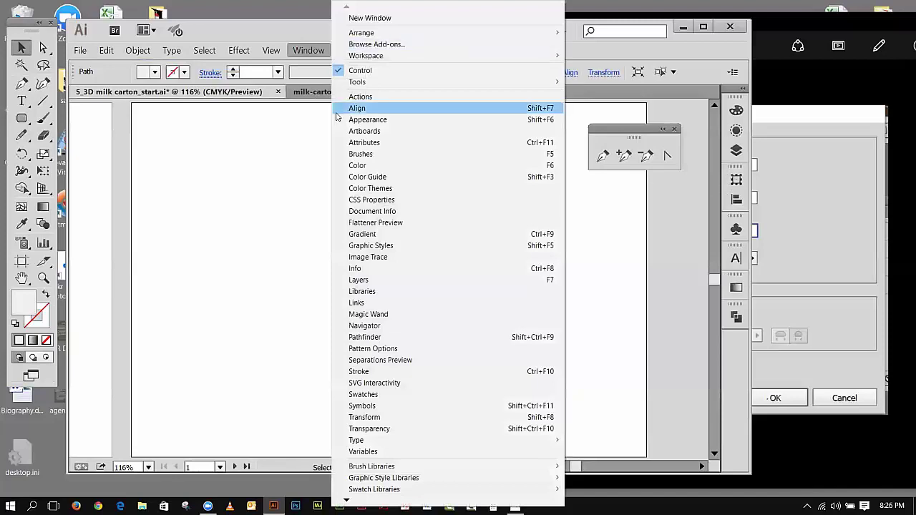
click(362, 119)
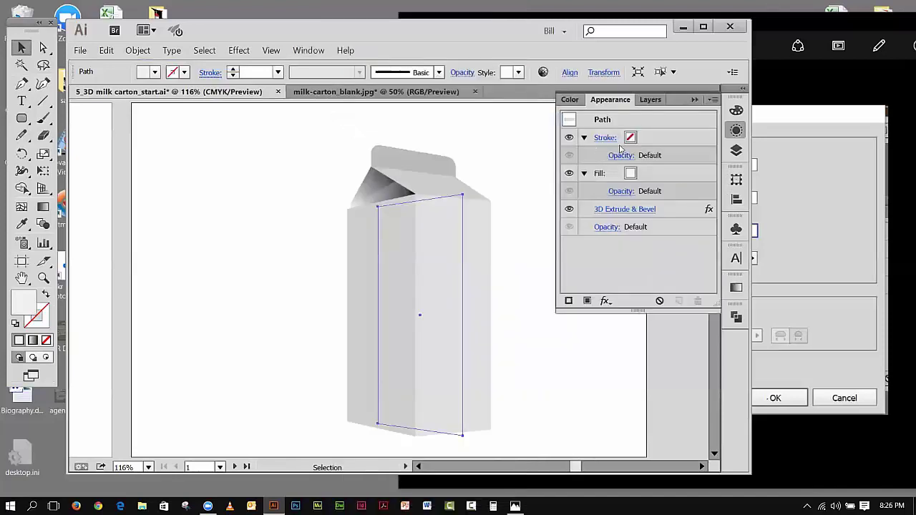
click(624, 209)
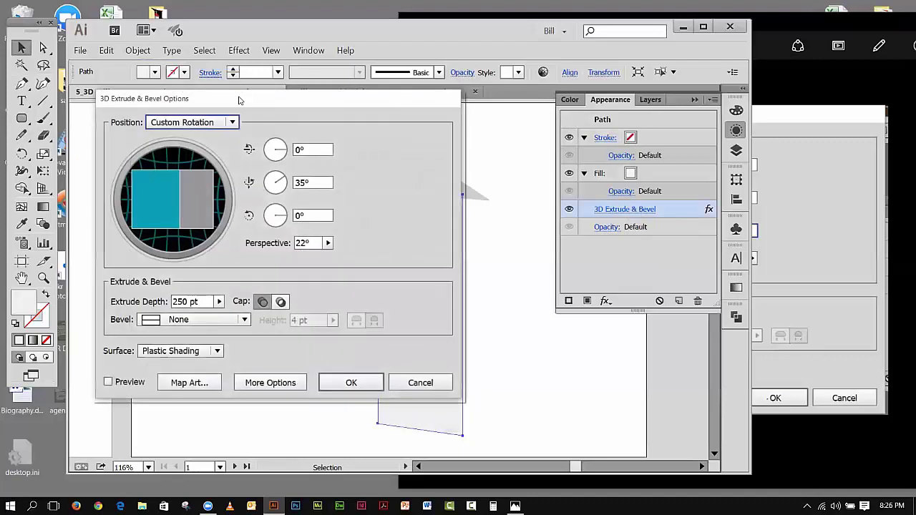
drag(239, 100, 665, 40)
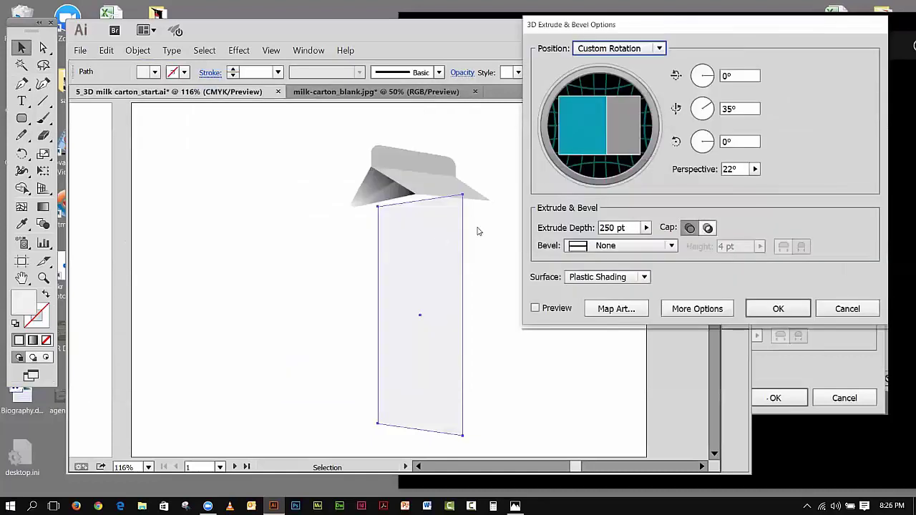
click(536, 308)
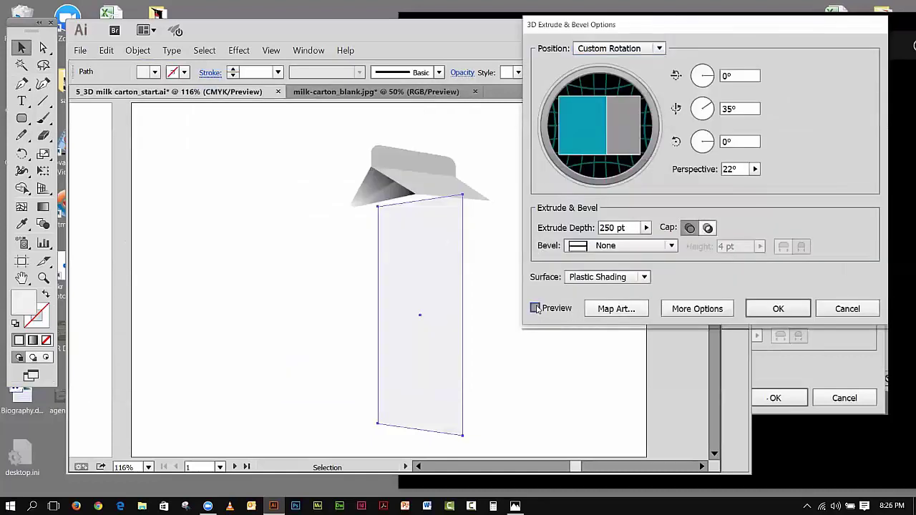
Step: Map the front_panel symbol onto surface 3 of 6, the carton body's right-hand visible face
click(615, 310)
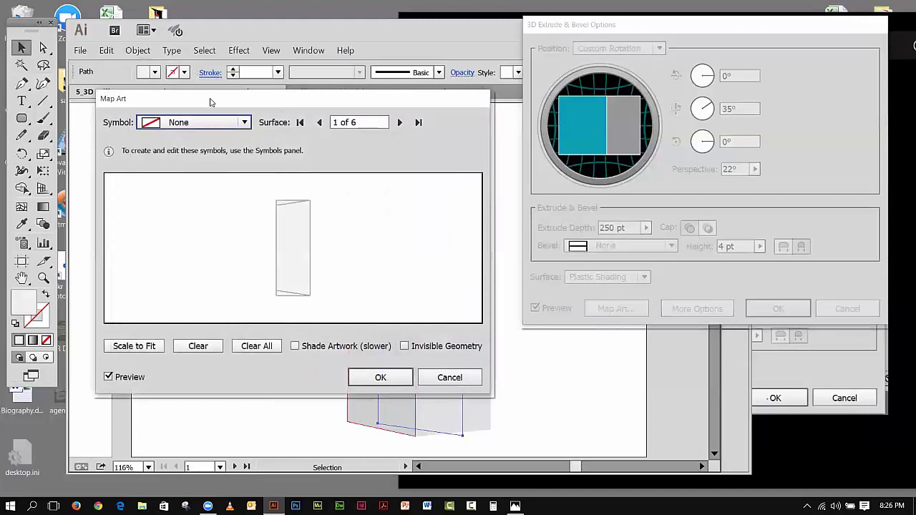
drag(209, 102, 624, 70)
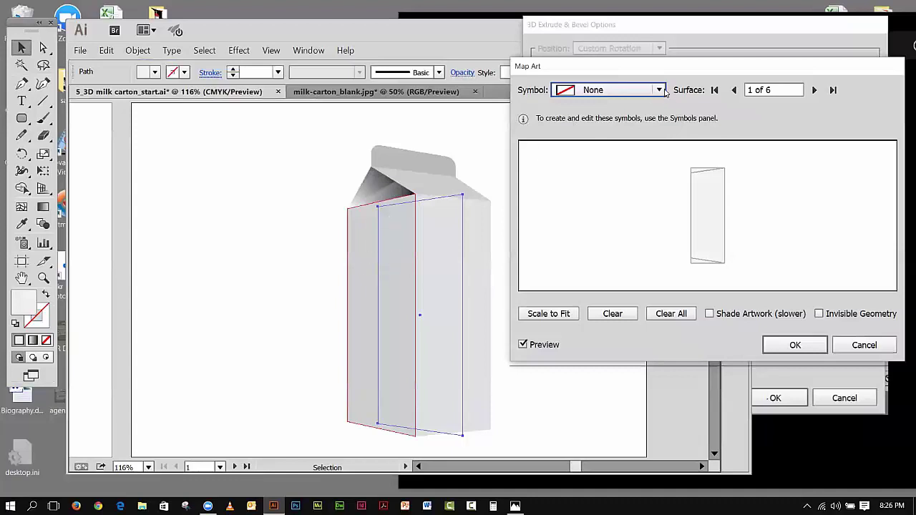
click(814, 90)
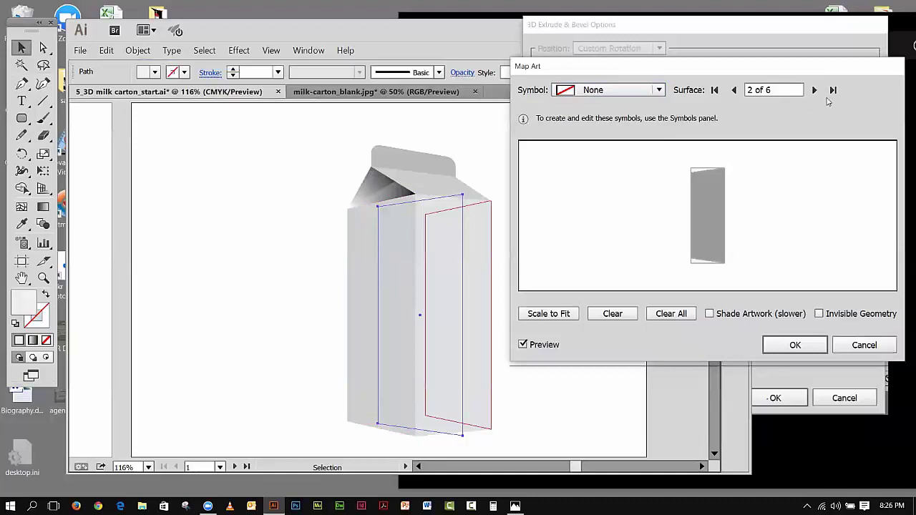
click(814, 90)
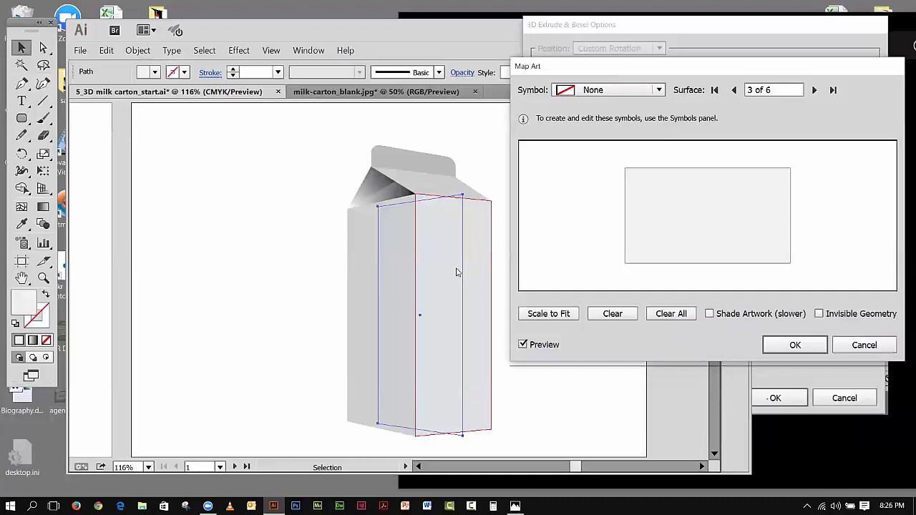
click(658, 91)
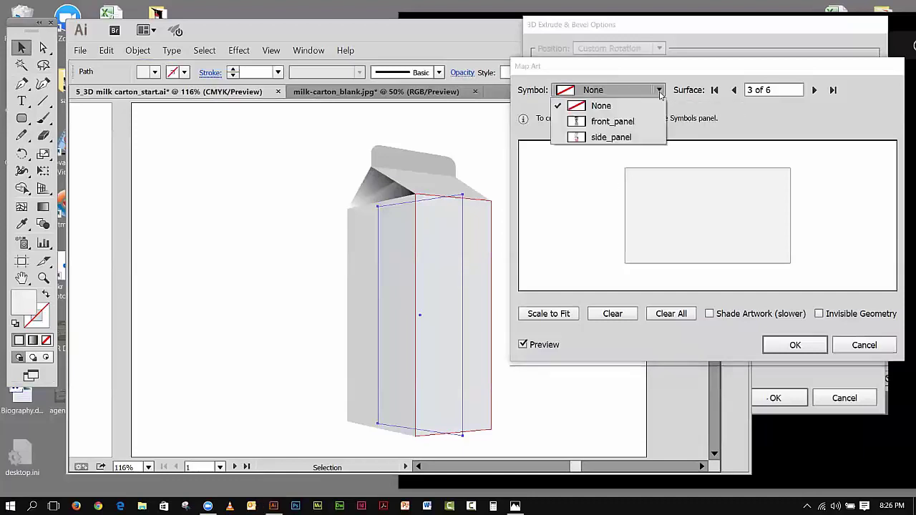
key(Escape)
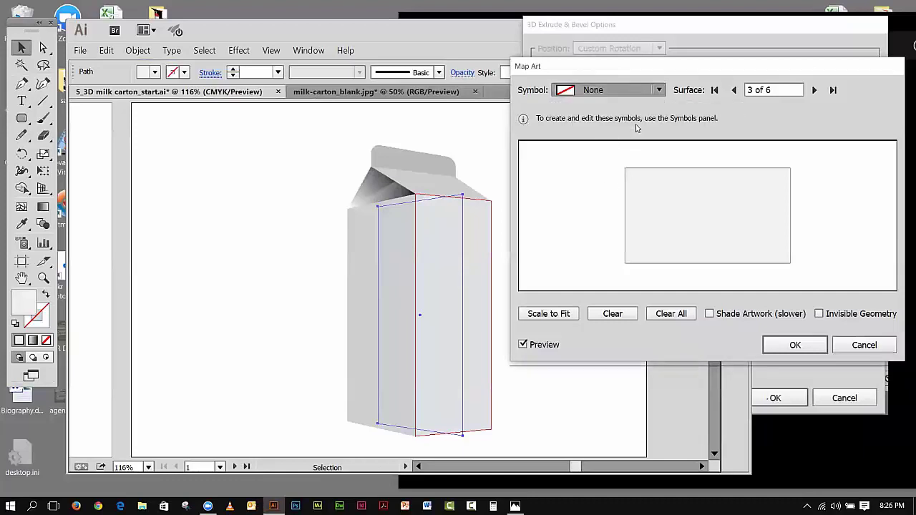
key(Down)
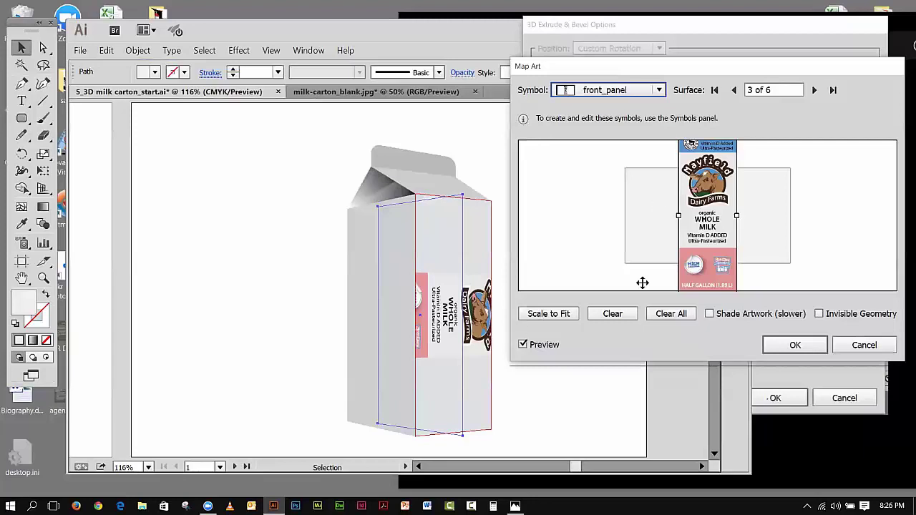
Step: Reposition the front_panel artwork on surface 3 and rotate it 90° counterclockwise so it runs along the surface's long direction
drag(705, 186, 701, 216)
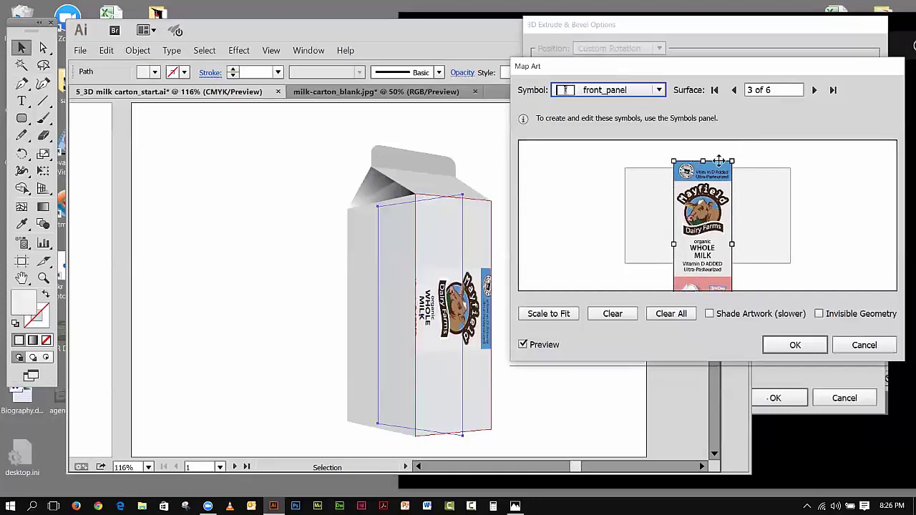
drag(733, 159, 603, 212)
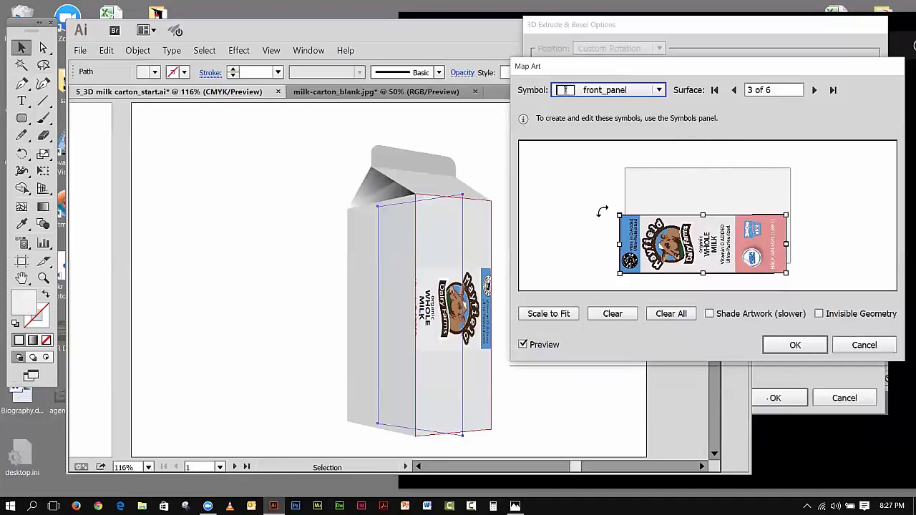
drag(602, 211, 605, 213)
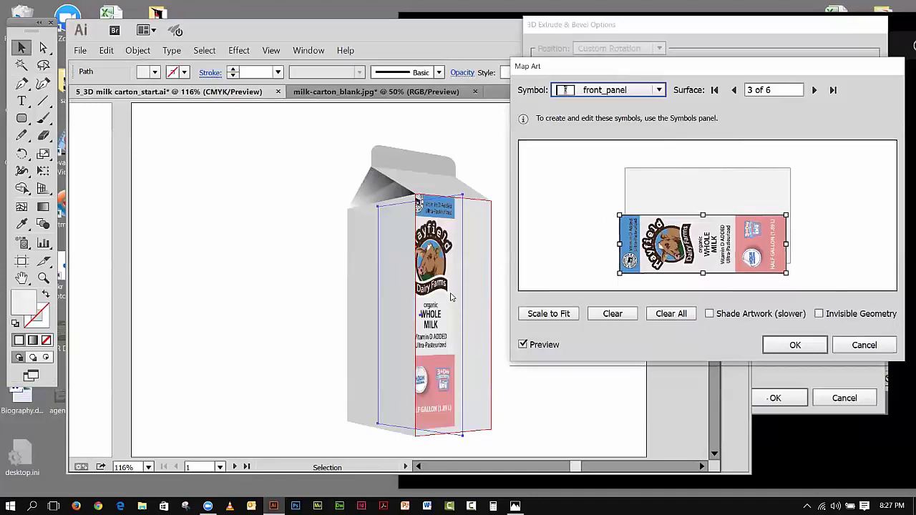
Step: Align the front_panel artwork with the surface's edges, stretch it to fill the whole surface, and apply the mapping
drag(738, 239, 740, 202)
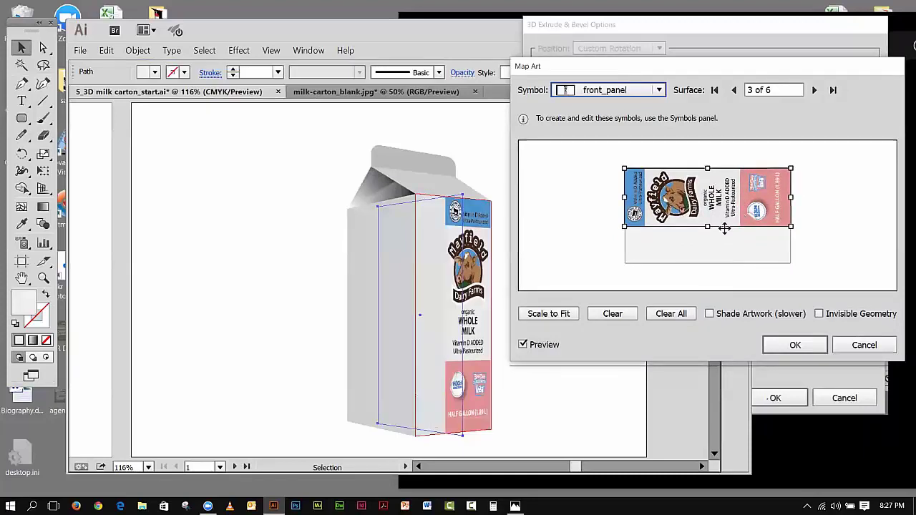
drag(710, 228, 711, 263)
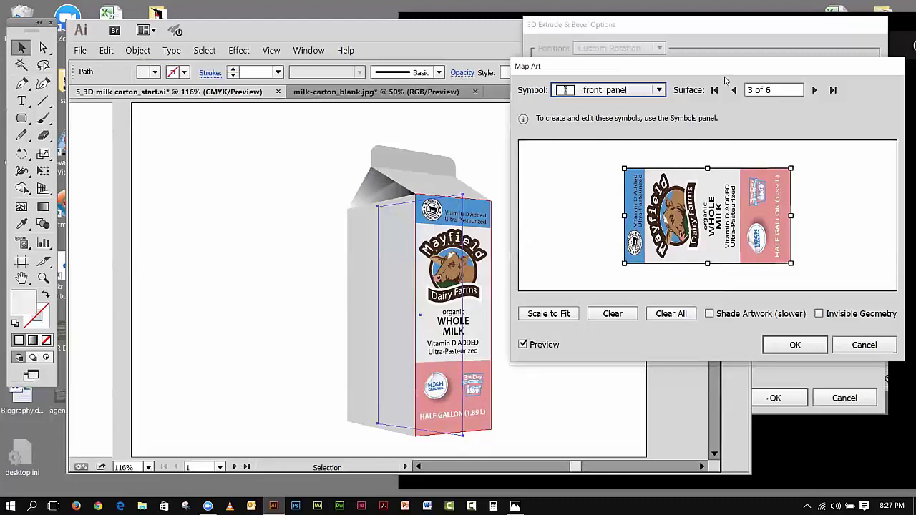
drag(741, 72, 548, 70)
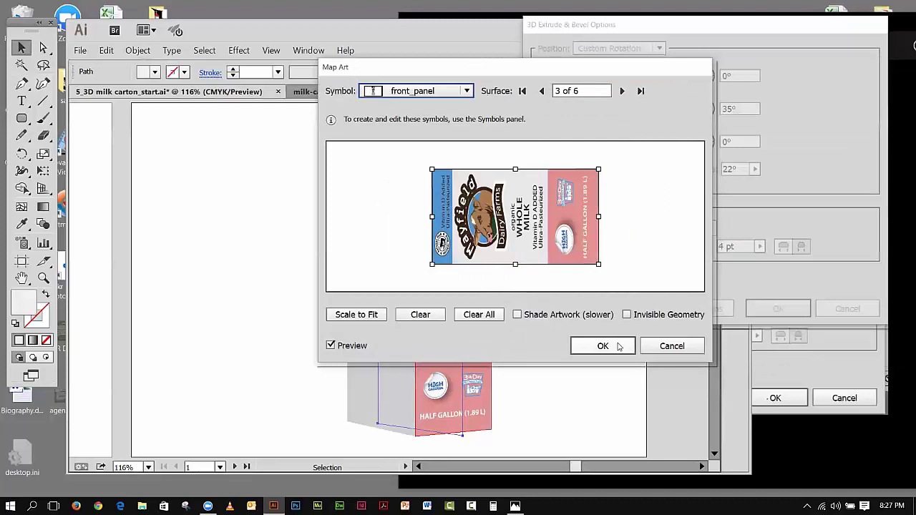
click(603, 346)
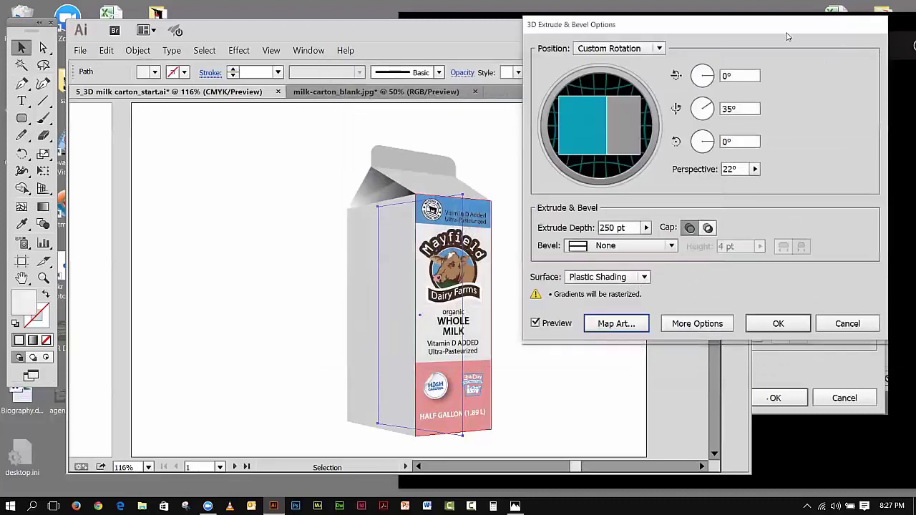
drag(780, 33, 651, 33)
click(673, 330)
click(225, 209)
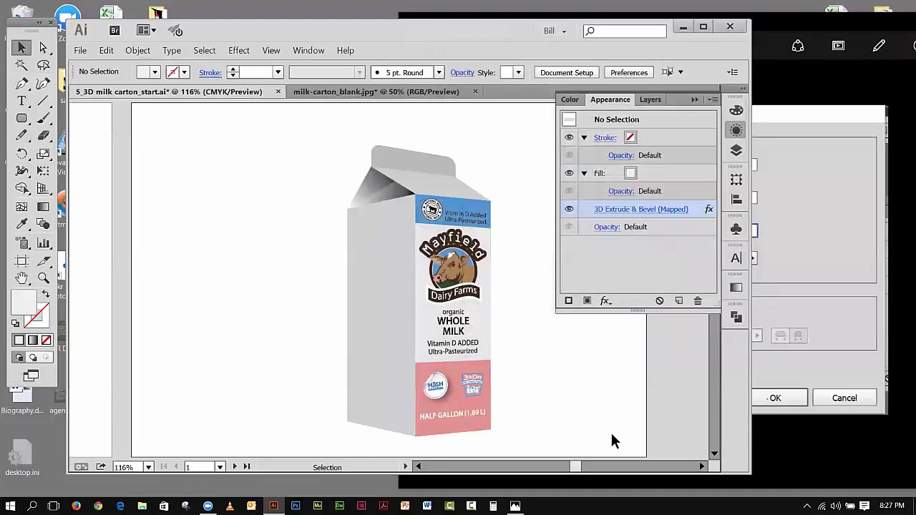
Step: Reopen the carton body's 3D Extrude & Bevel effect with preview on and map the side_panel symbol onto surface 1 of 6
click(475, 297)
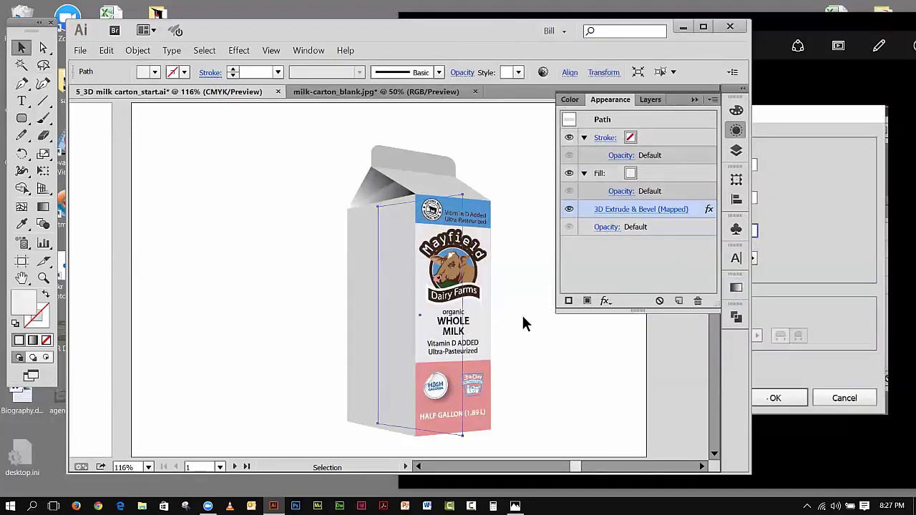
click(603, 213)
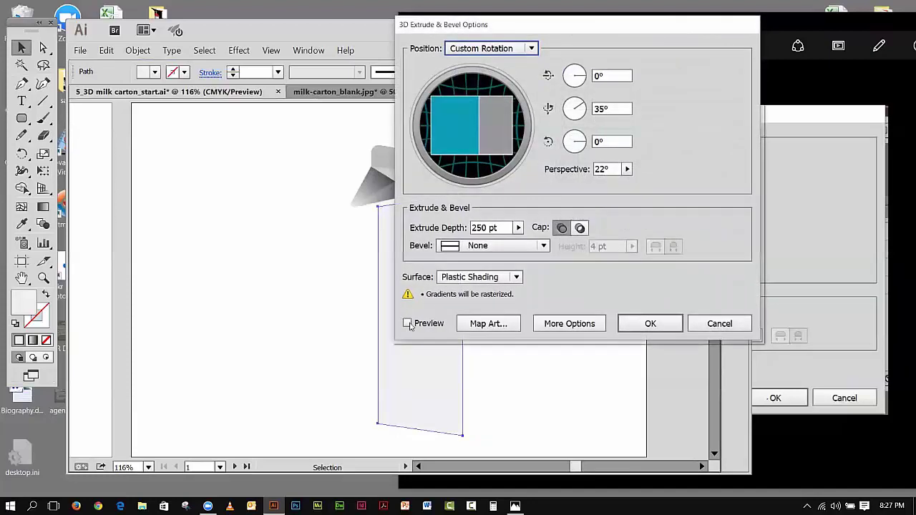
click(408, 323)
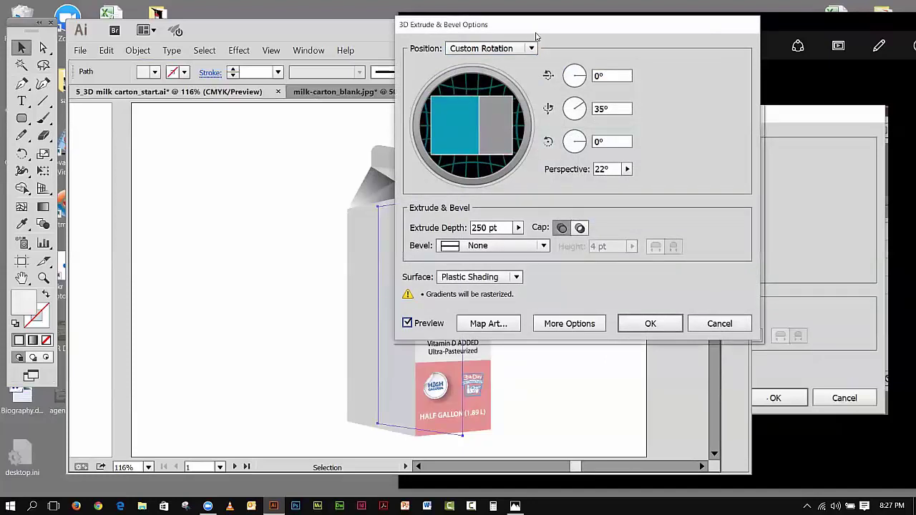
drag(535, 36, 675, 37)
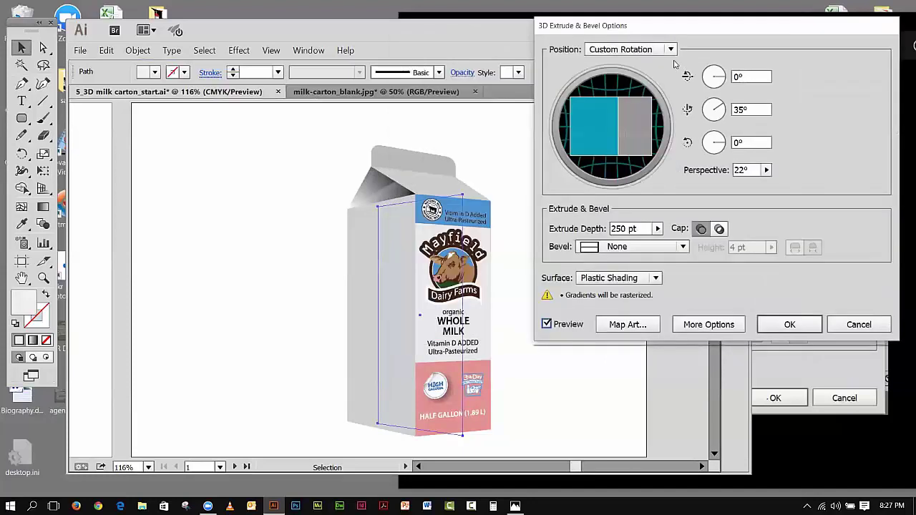
click(628, 325)
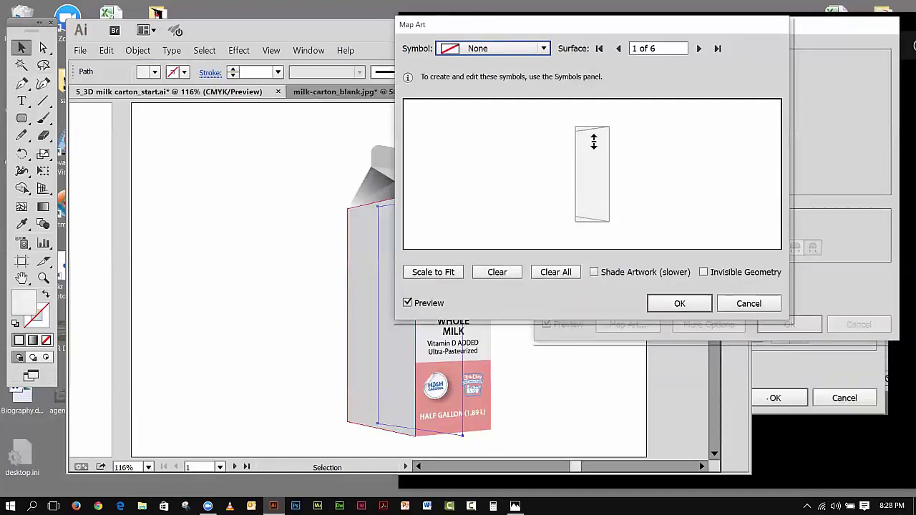
click(543, 49)
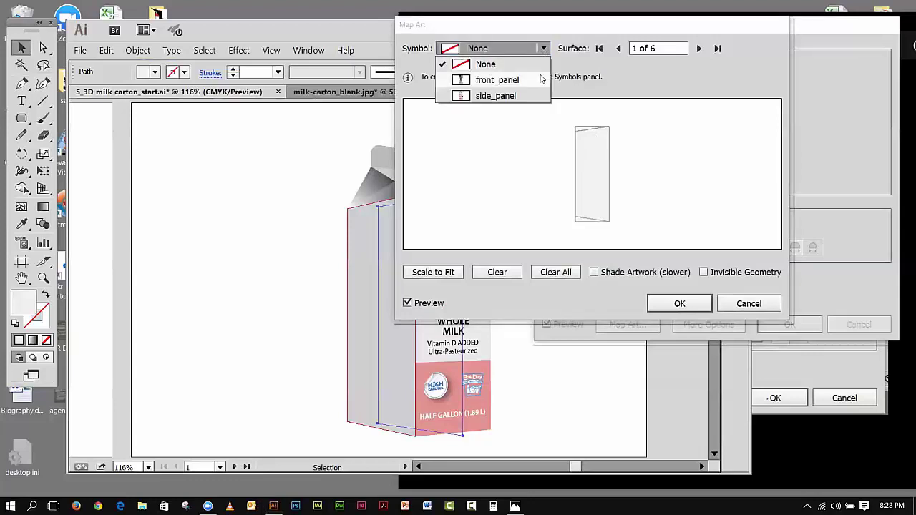
click(541, 101)
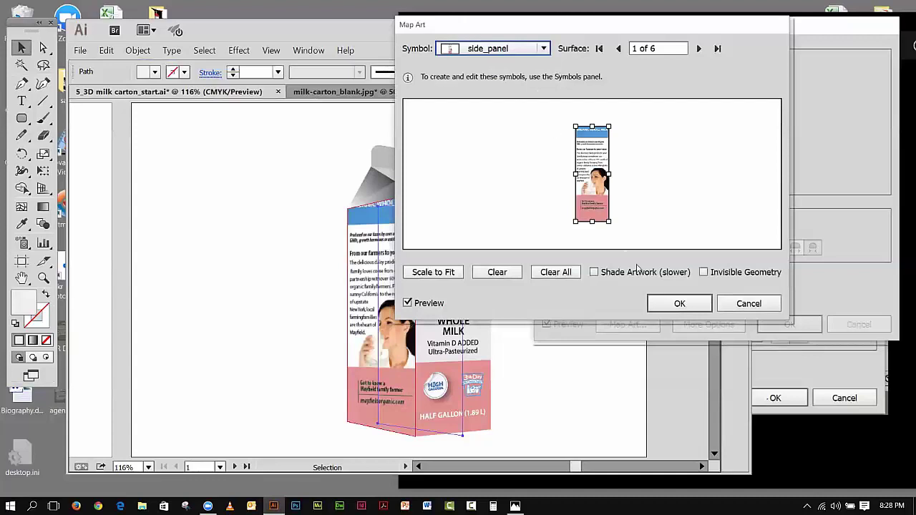
Step: Resize the side_panel artwork slightly to fit within the slanted edges of surface 1 and apply the mapping
drag(592, 222, 592, 219)
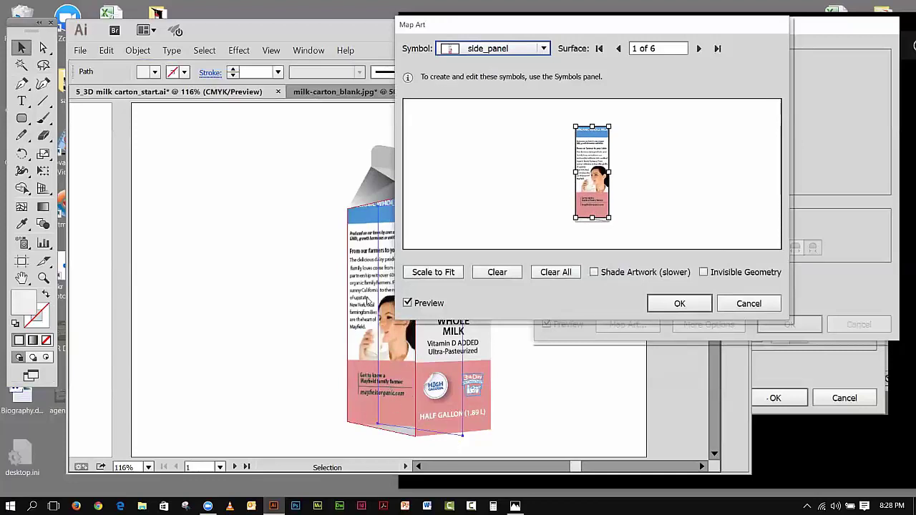
drag(592, 126, 592, 132)
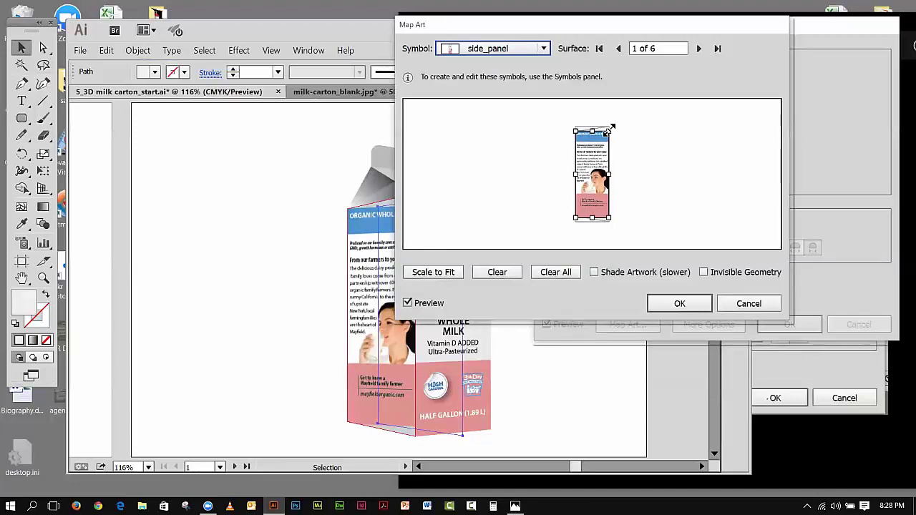
drag(609, 131, 629, 136)
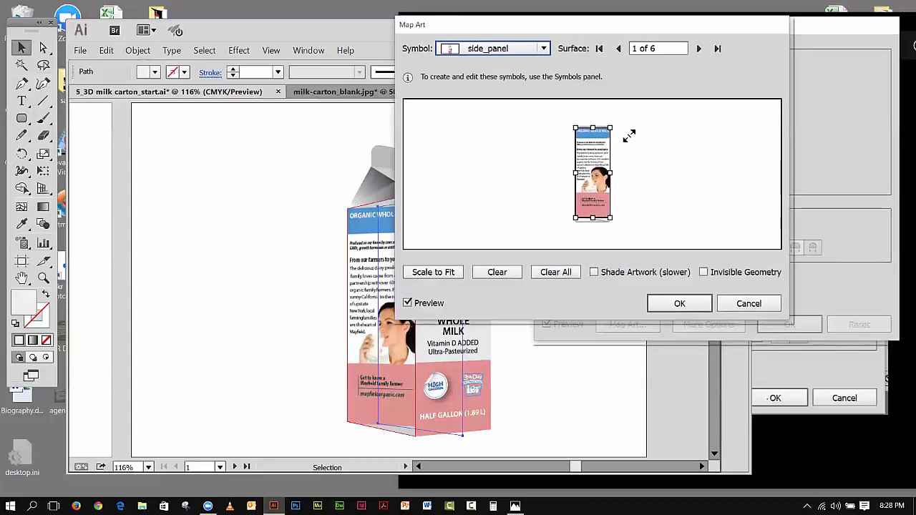
click(679, 304)
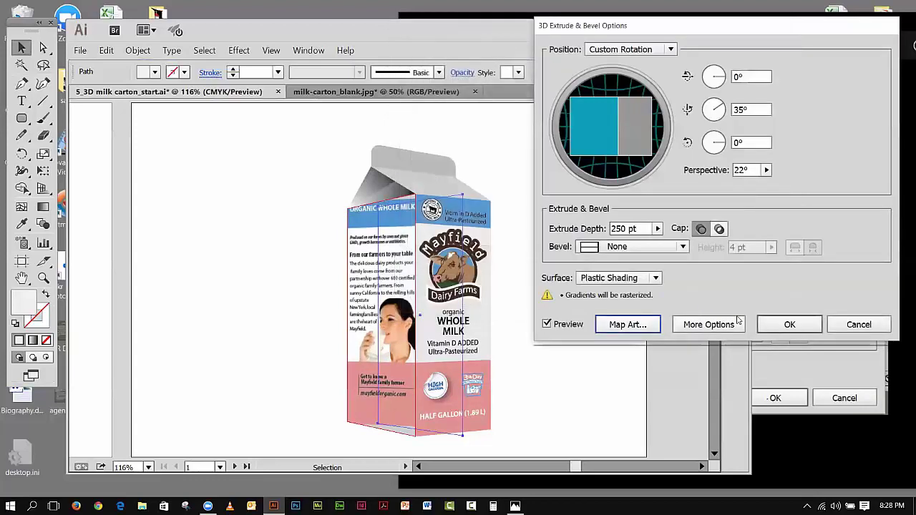
click(787, 324)
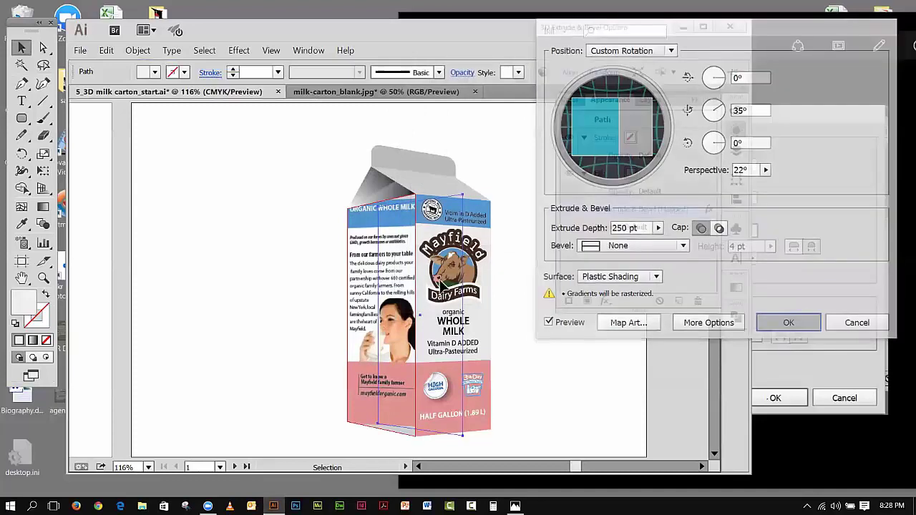
key(ctrl+shift+a)
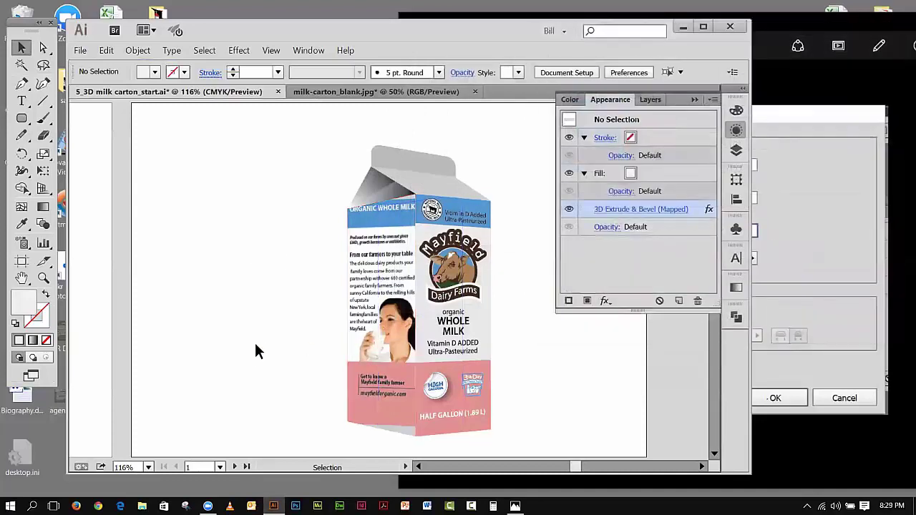
click(641, 211)
click(627, 326)
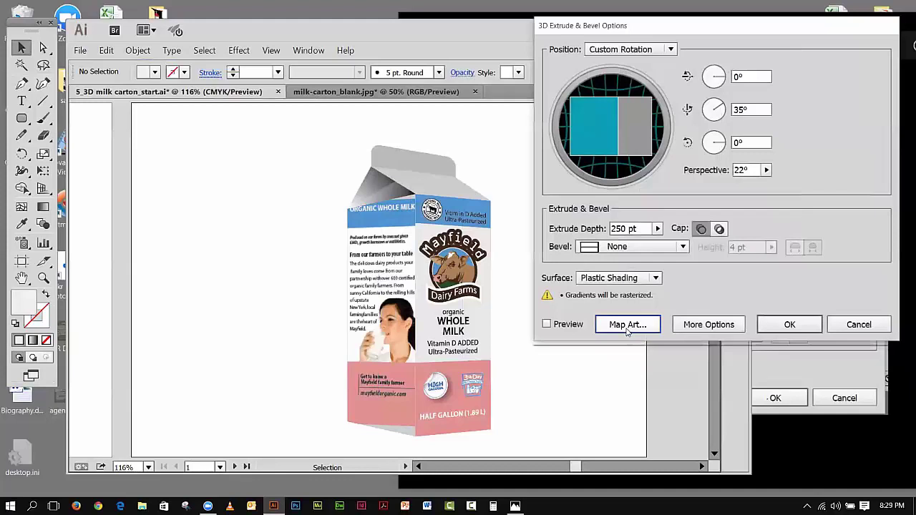
click(547, 325)
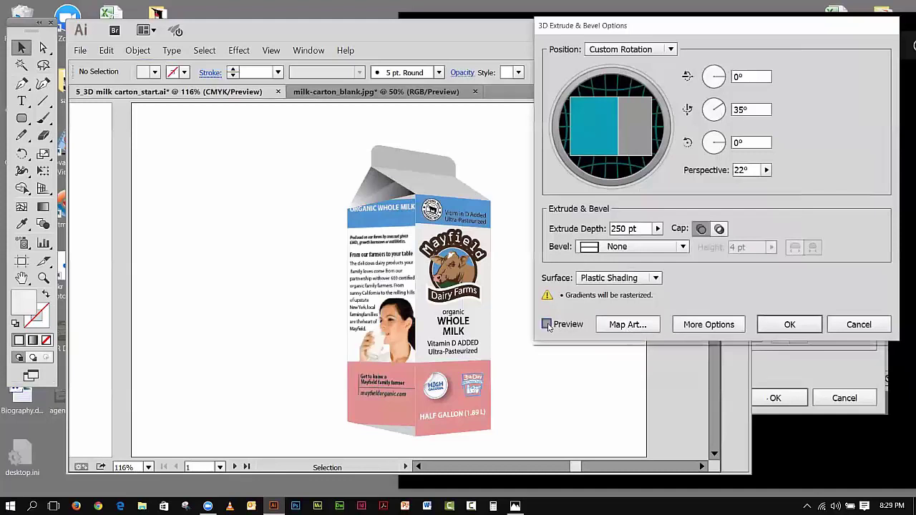
click(619, 327)
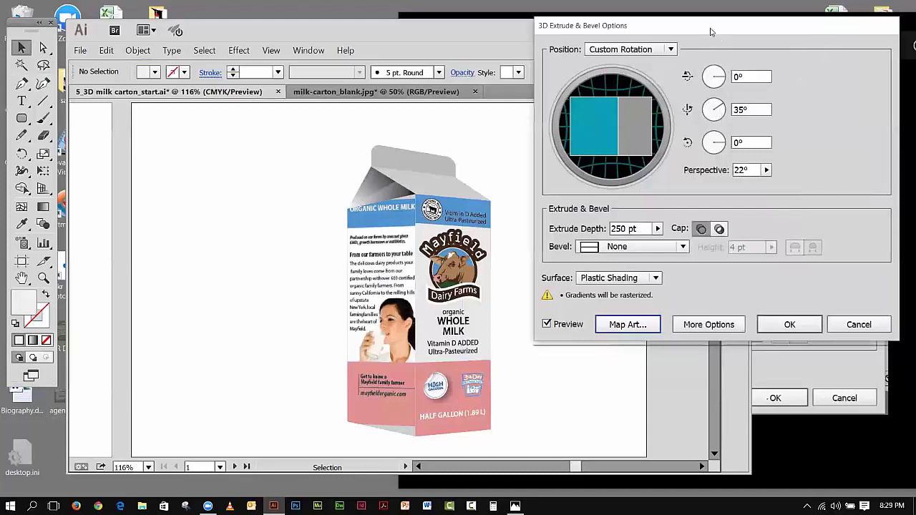
drag(710, 31, 683, 32)
click(625, 329)
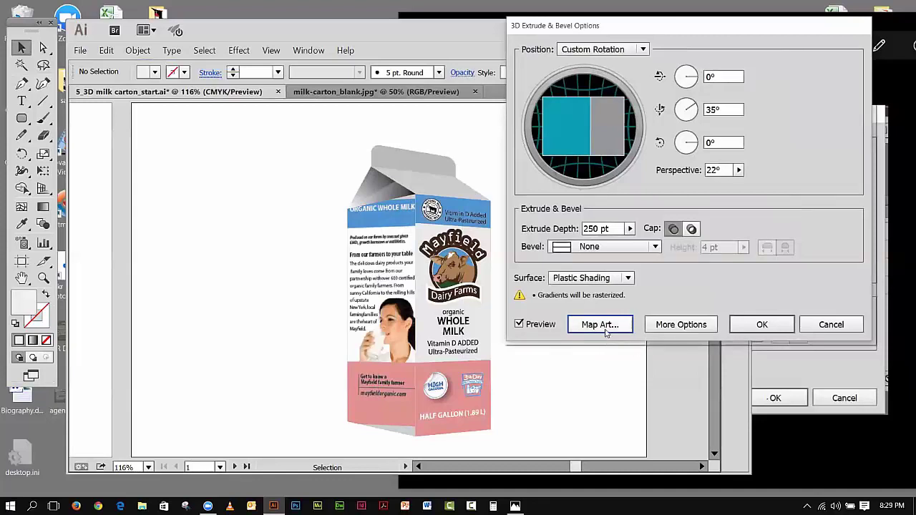
click(831, 324)
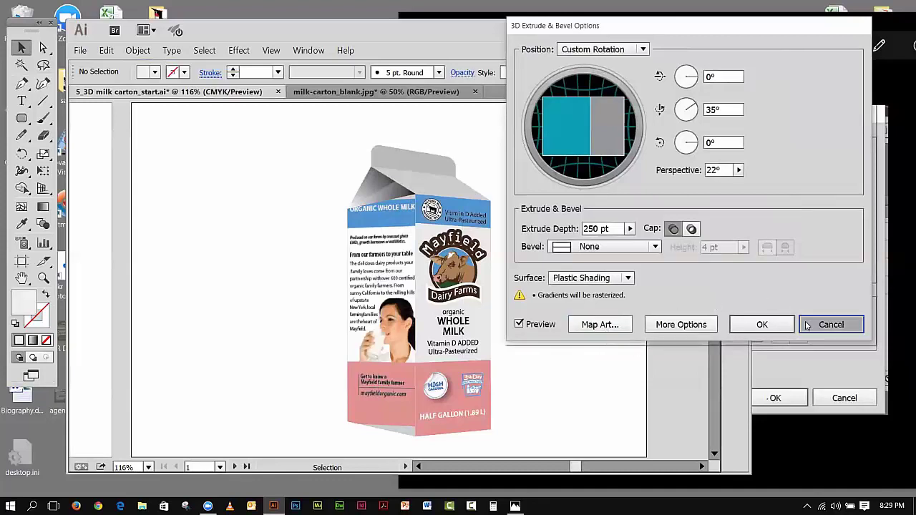
Step: Remove the side_panel artwork from surface 1 of the carton body's art mapping by setting its symbol to None
click(484, 323)
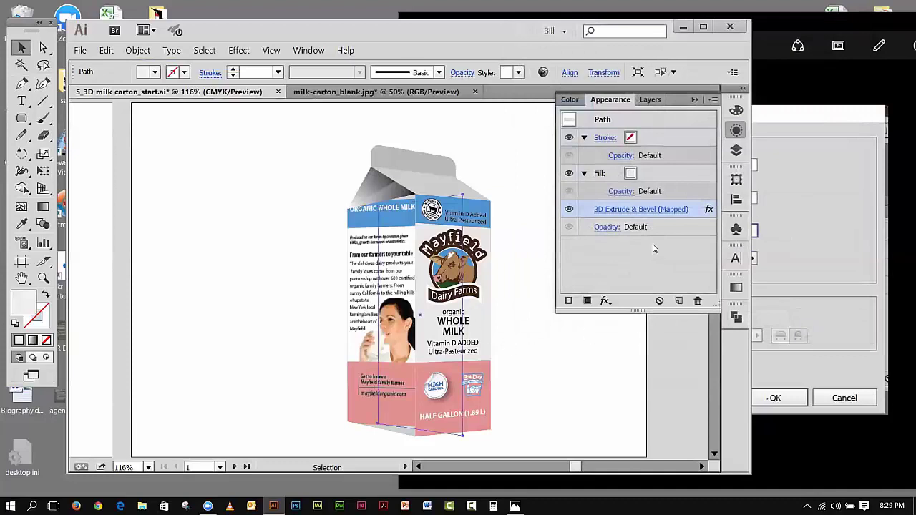
click(637, 215)
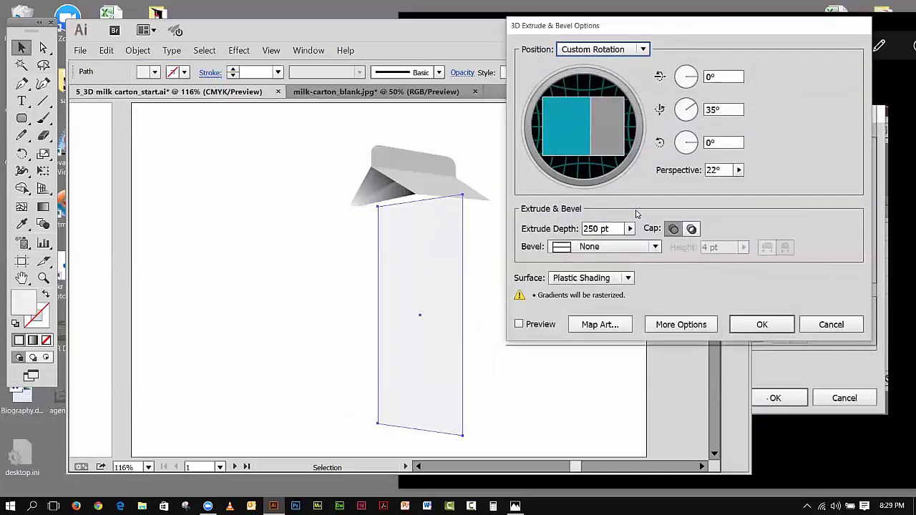
click(518, 325)
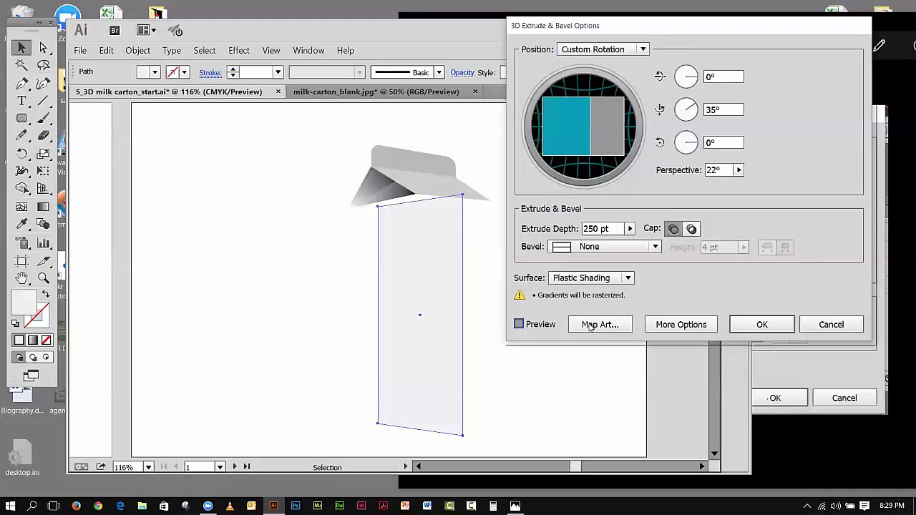
click(590, 327)
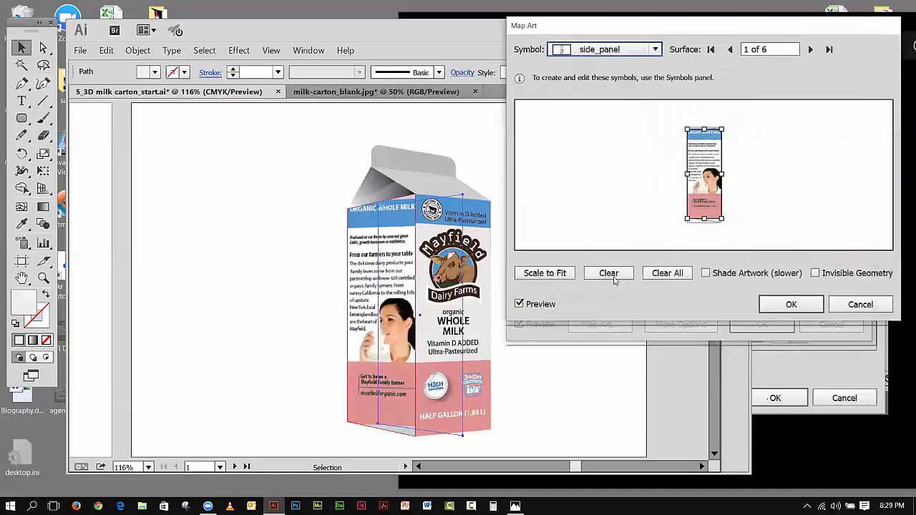
click(655, 50)
click(607, 96)
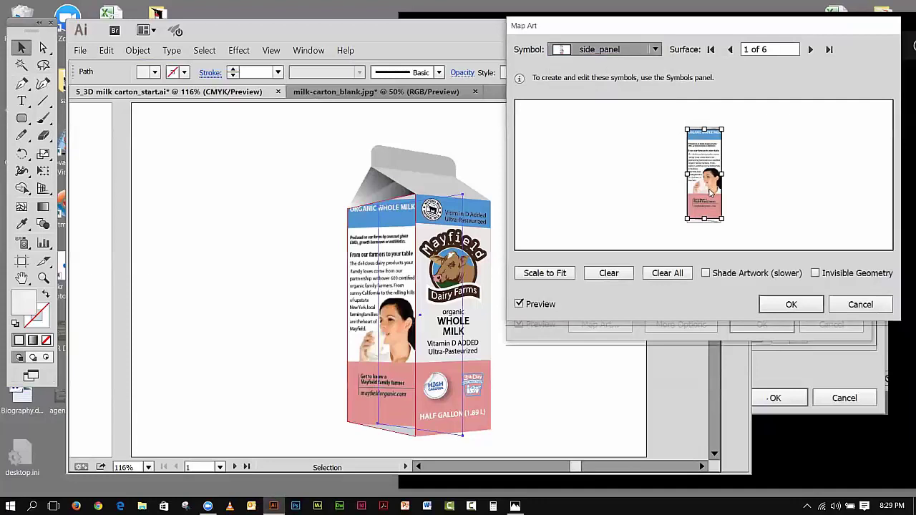
click(781, 302)
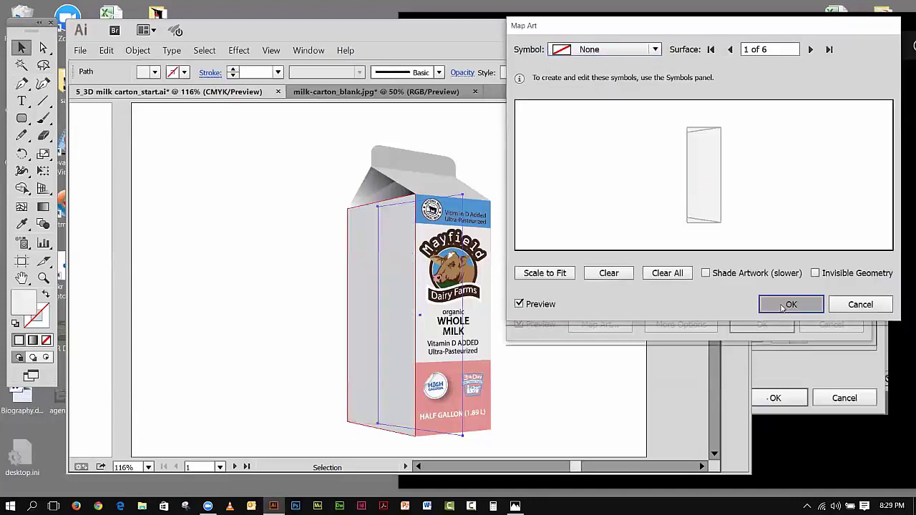
click(744, 327)
click(201, 257)
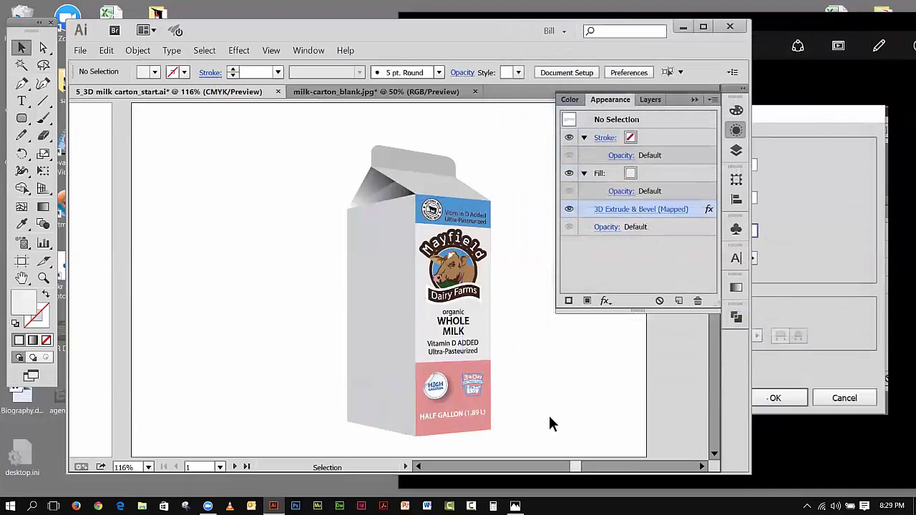
Step: Show and unlock the carton top, 3d carton and trace layers, with both artboards in view
click(271, 50)
click(286, 154)
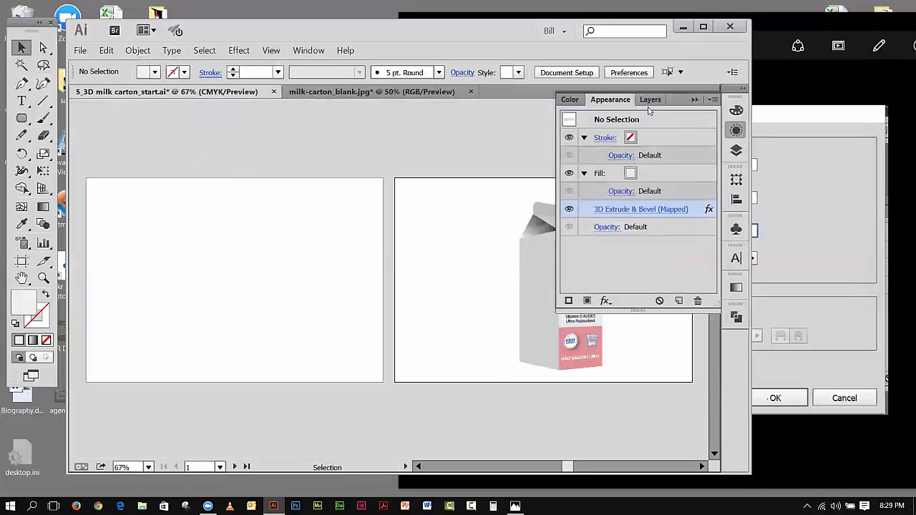
click(736, 151)
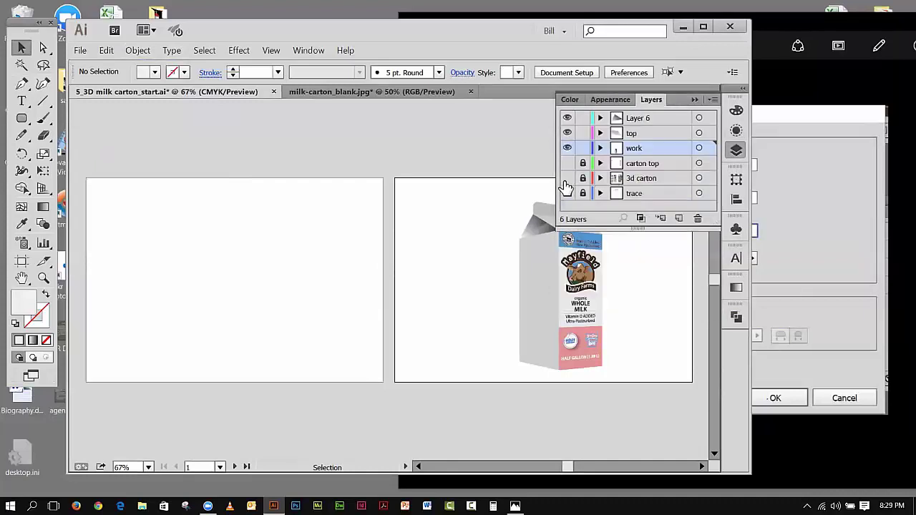
drag(566, 164, 567, 194)
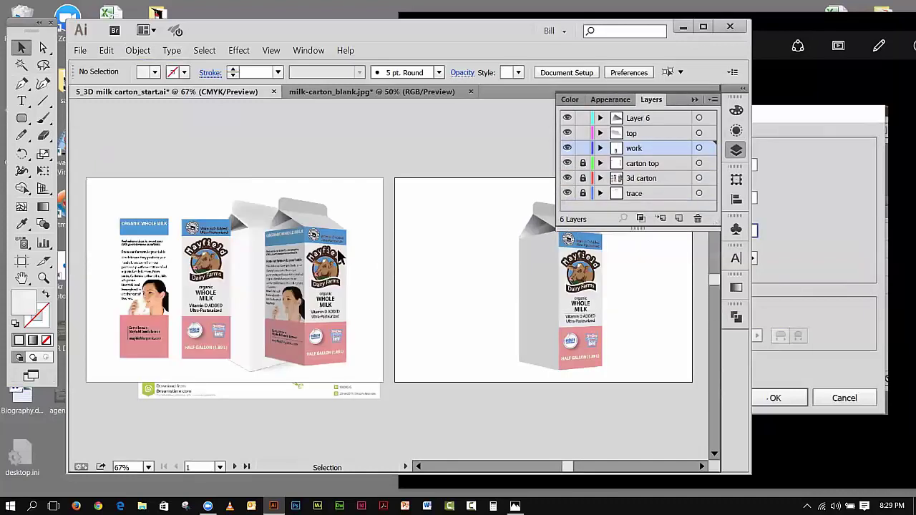
click(150, 357)
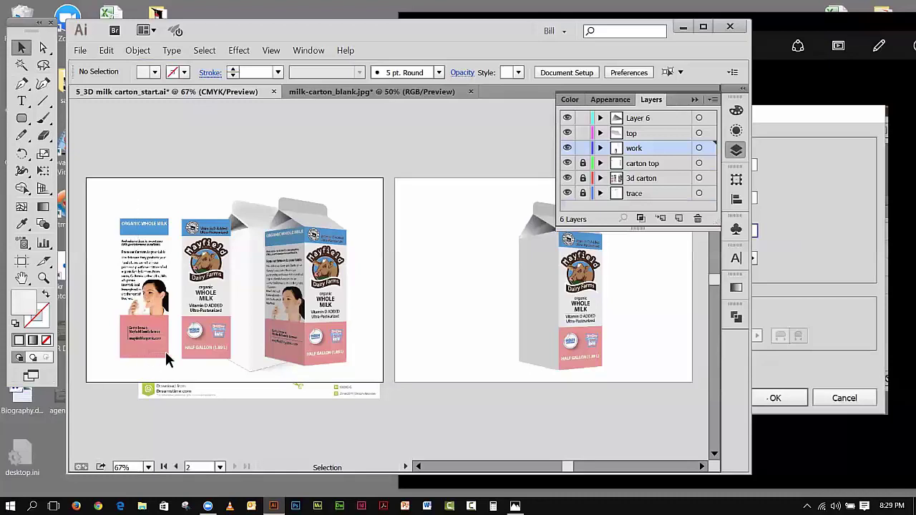
click(138, 50)
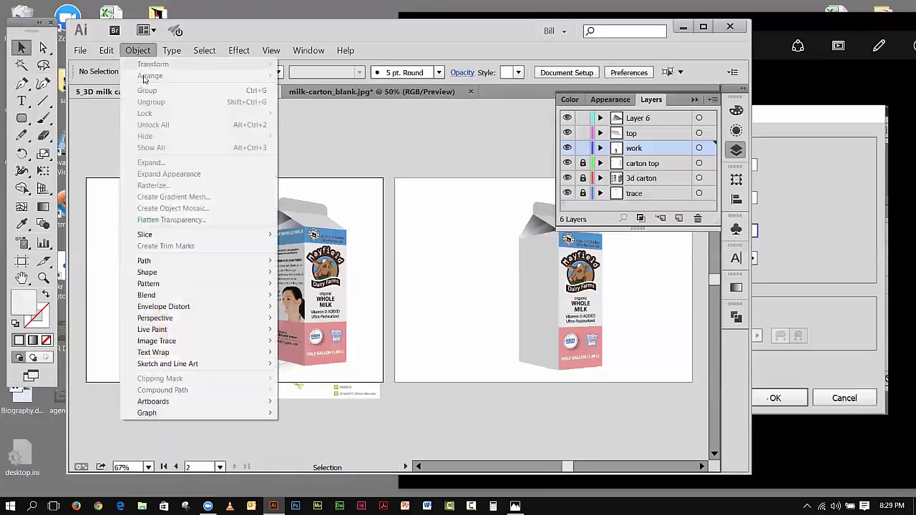
click(587, 172)
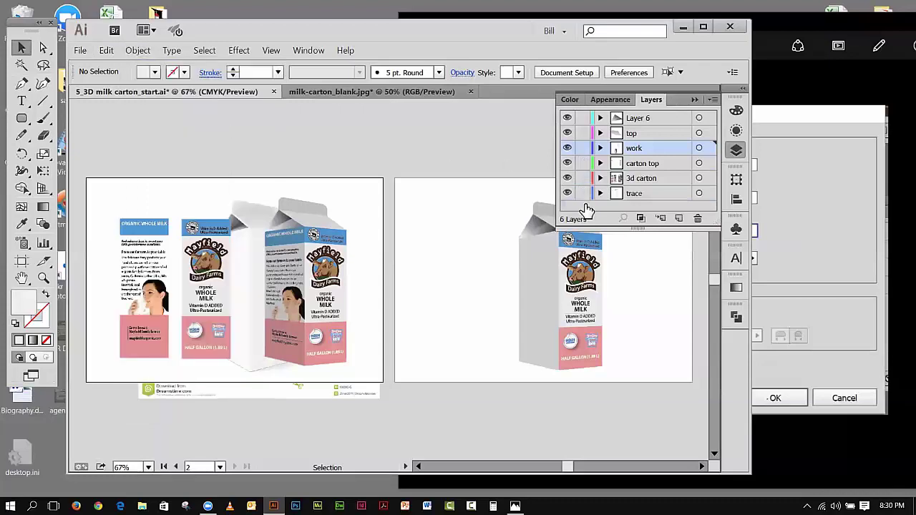
Step: Delete the blank milk carton reference image on the trace layer
drag(117, 198, 155, 353)
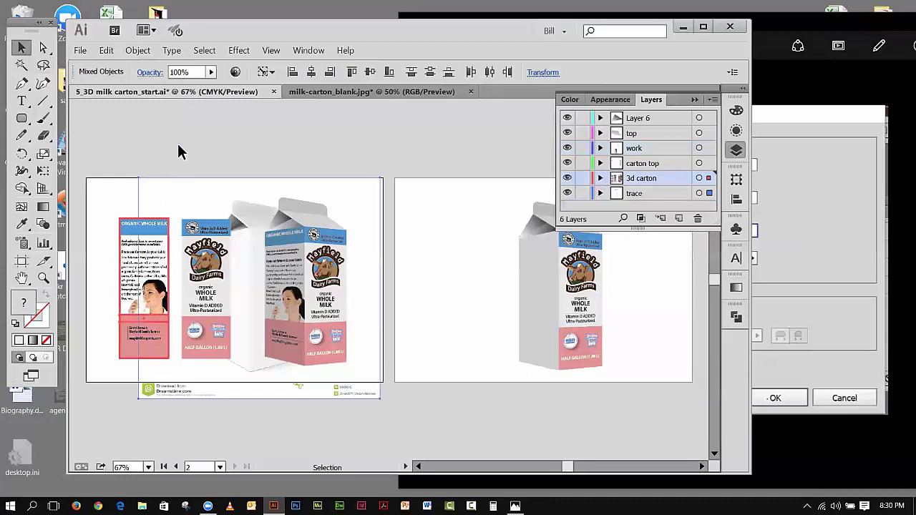
click(153, 198)
drag(161, 289, 172, 326)
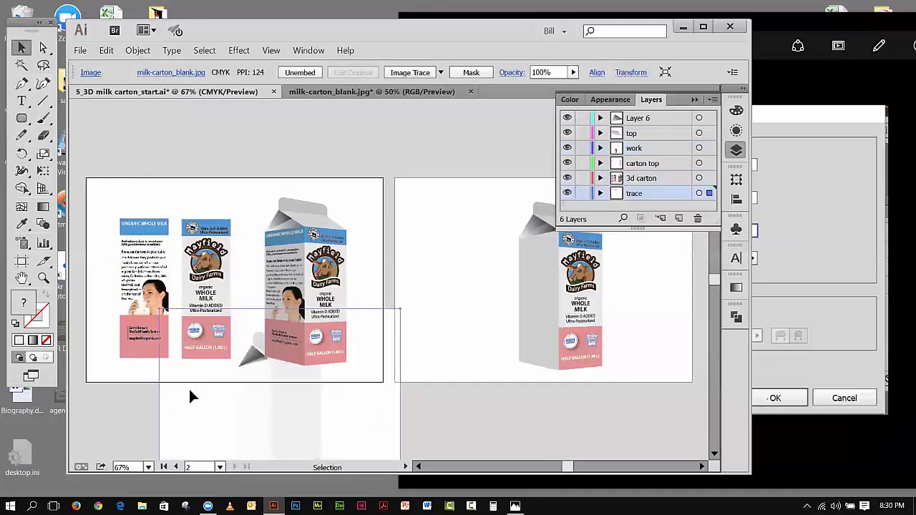
key(Delete)
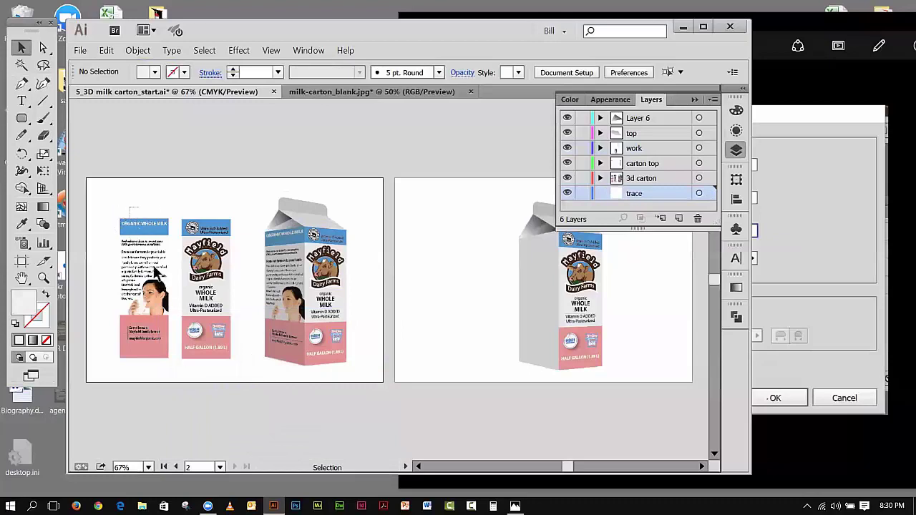
Step: Move the side panel artwork group to the other artboard, beside the blank side of the 3D carton
click(154, 356)
drag(149, 354, 490, 366)
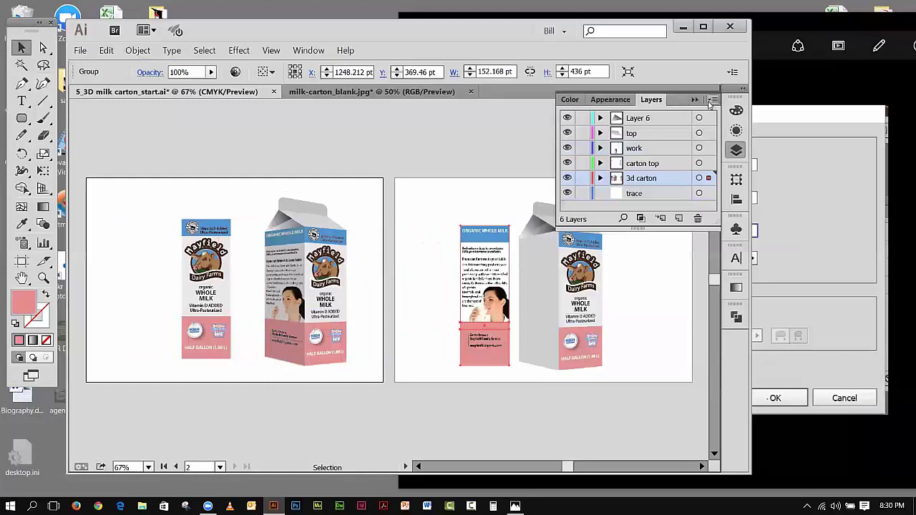
click(694, 100)
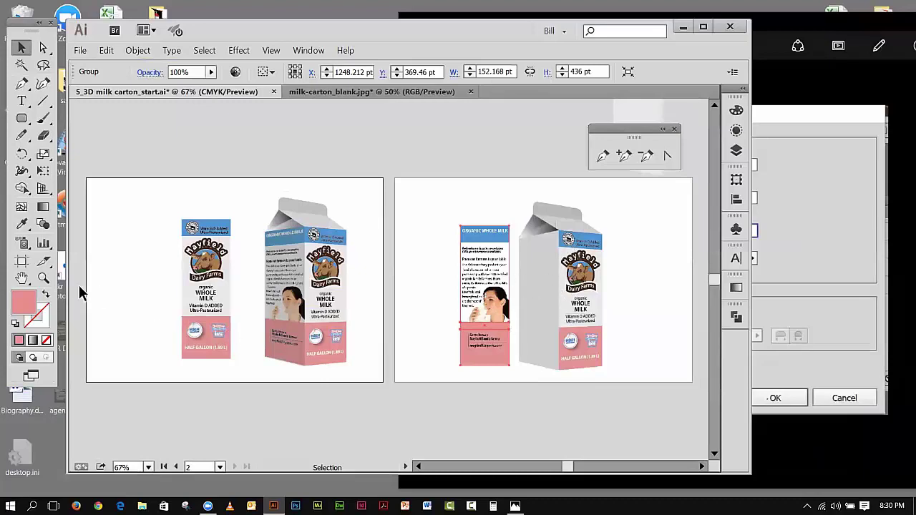
Step: Draw a pink rectangle covering the whole side panel artwork and move it clear to the left of the artwork
click(43, 278)
drag(410, 176, 627, 374)
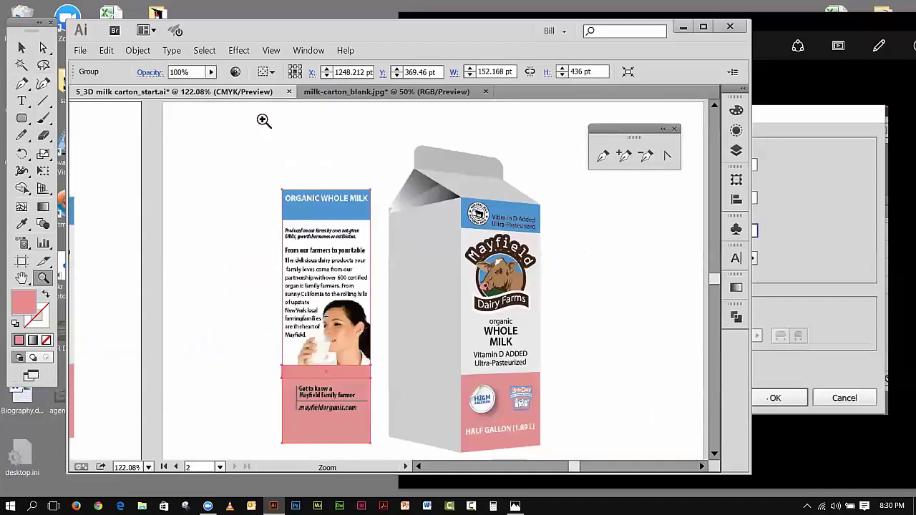
click(21, 47)
click(257, 178)
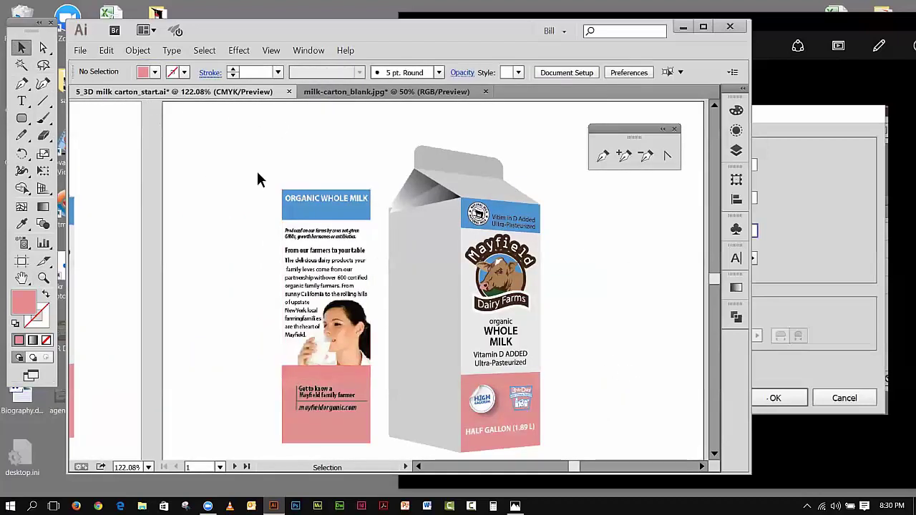
drag(23, 121, 57, 119)
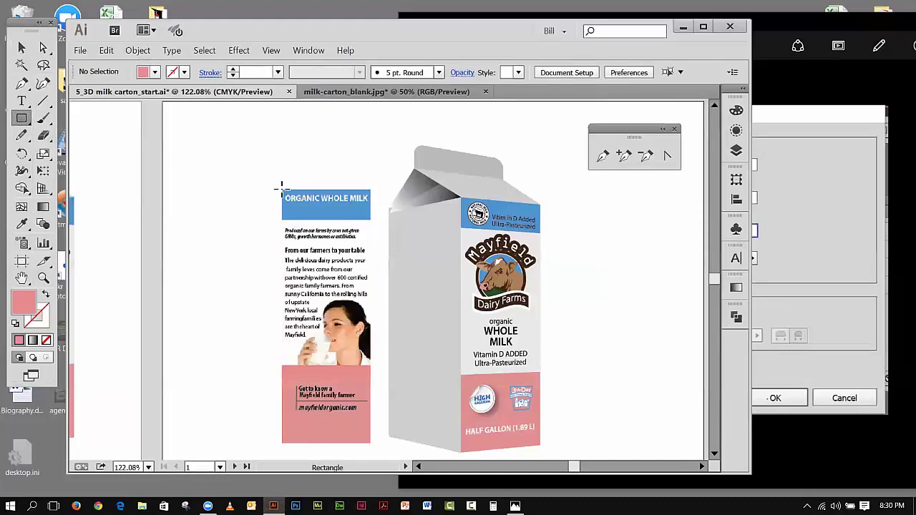
mouse_move(282, 189)
mouse_down()
mouse_move(283, 297)
mouse_move(378, 421)
mouse_move(380, 438)
mouse_move(369, 443)
mouse_up()
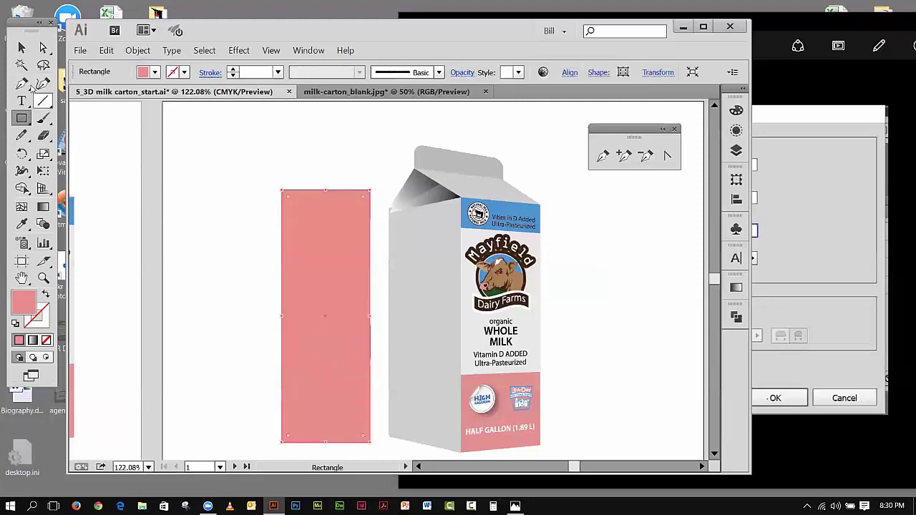
click(21, 47)
drag(312, 253, 188, 208)
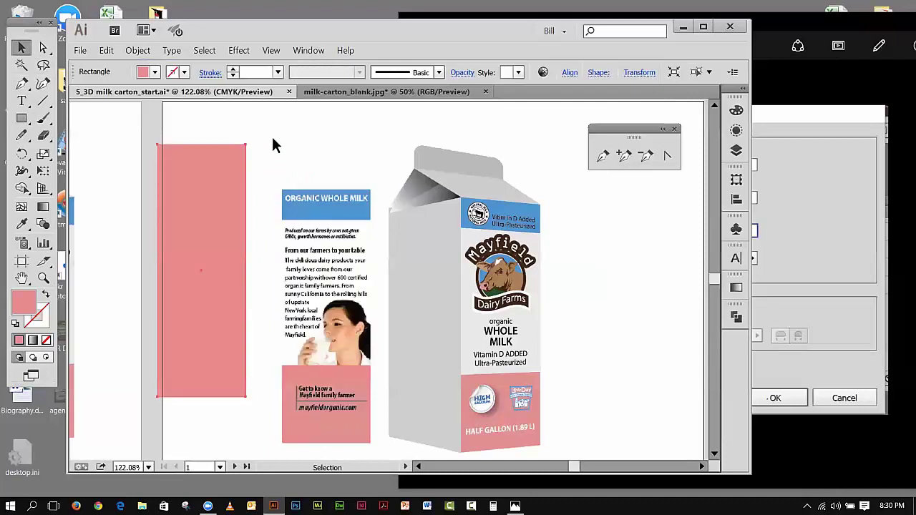
Step: Place the side panel group against the carton's front corner edge and bring it to the front of its layer
click(344, 321)
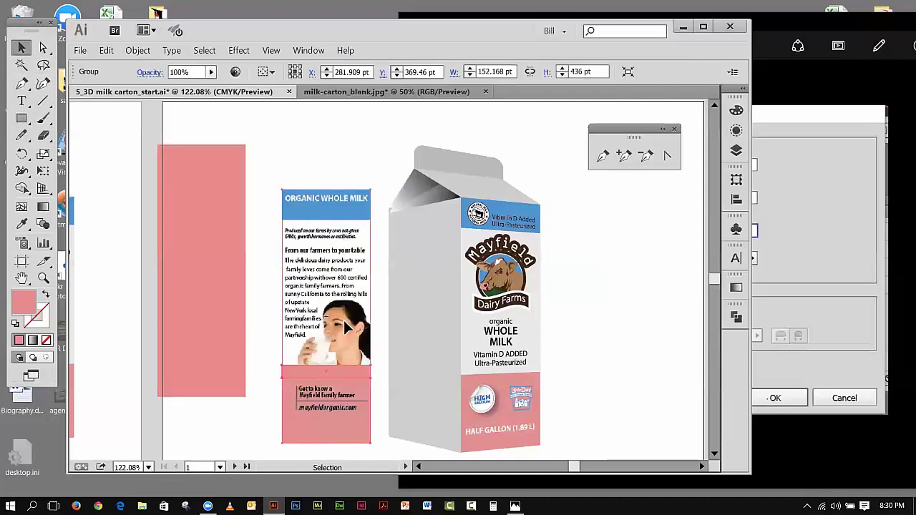
drag(346, 290, 433, 290)
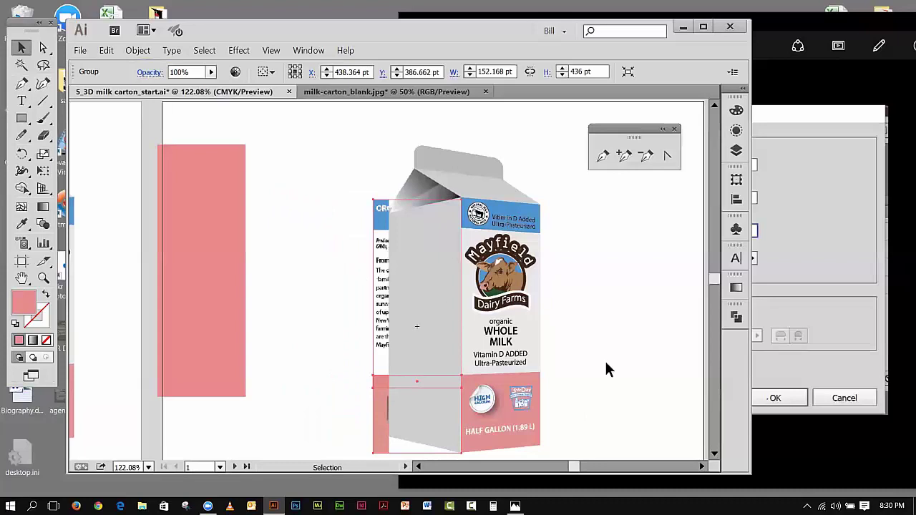
click(137, 50)
mouse_move(256, 76)
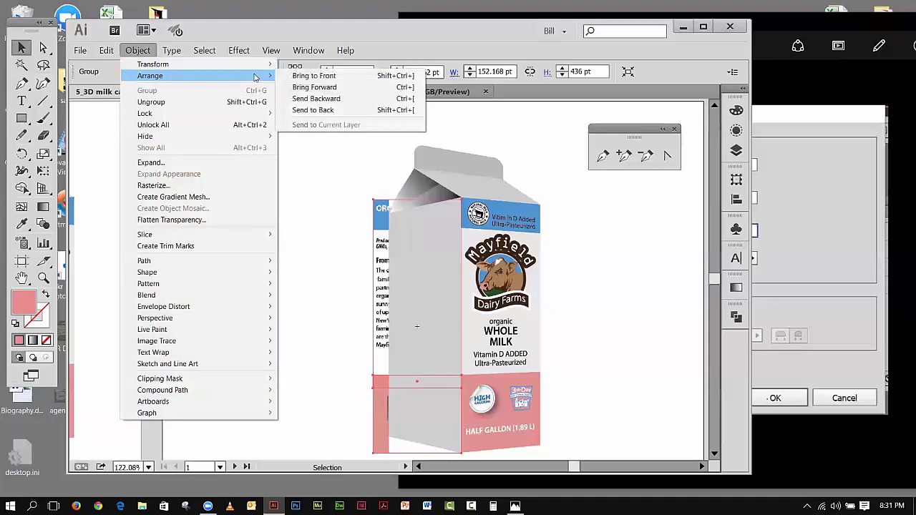
click(290, 76)
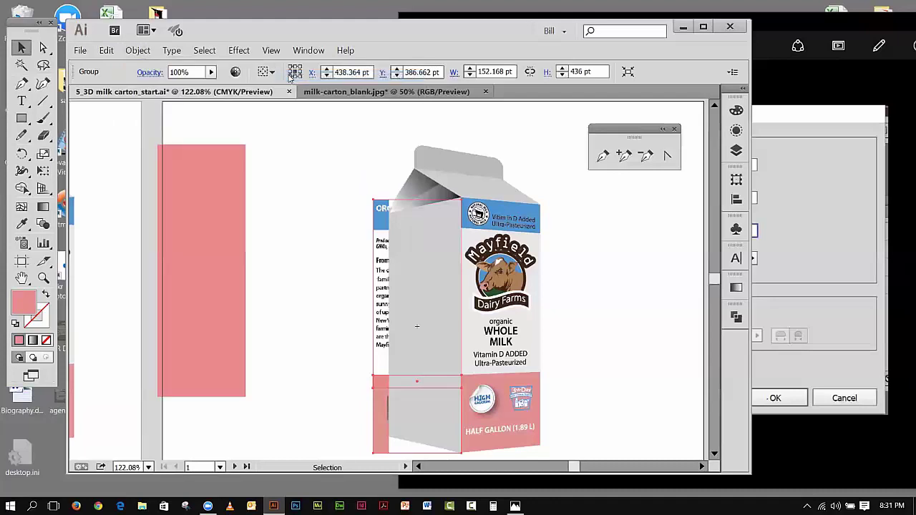
Step: Transfer the side panel group from the 3d carton layer to the top layer and nudge it up 2 pt
click(736, 151)
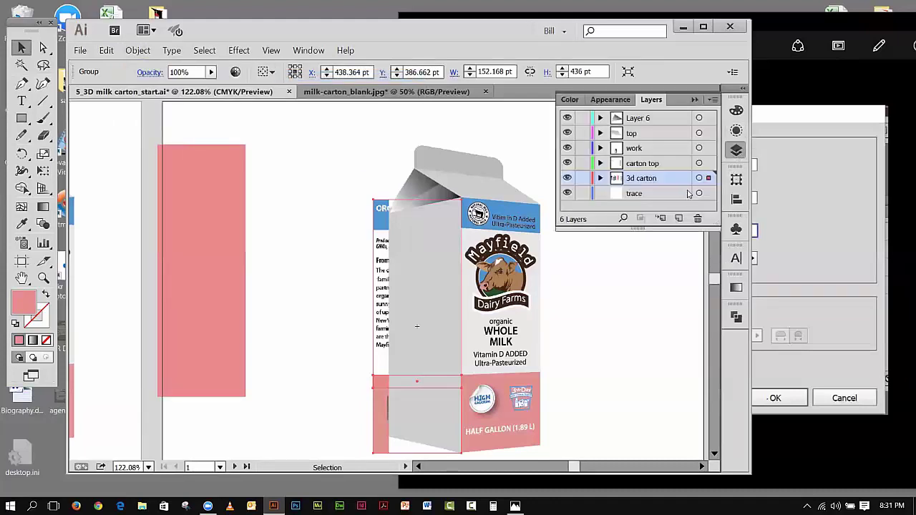
drag(707, 180, 712, 139)
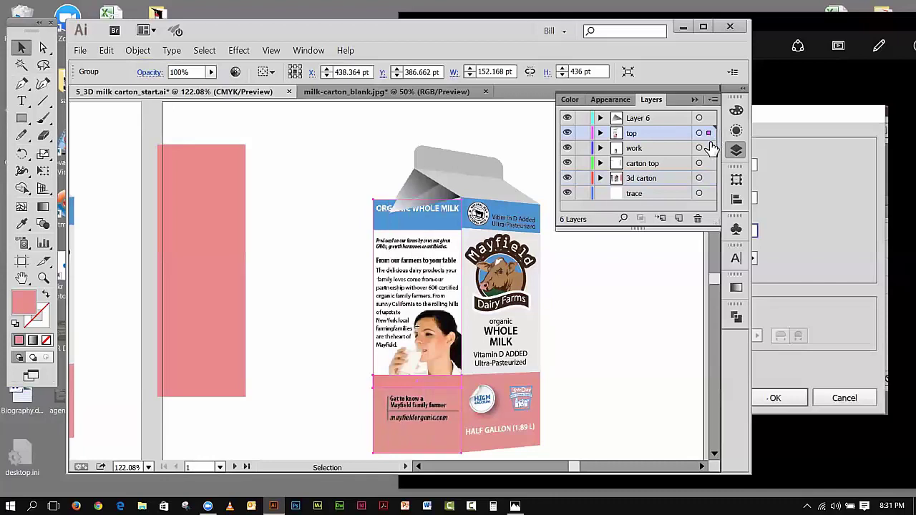
key(Up)
key(Up)
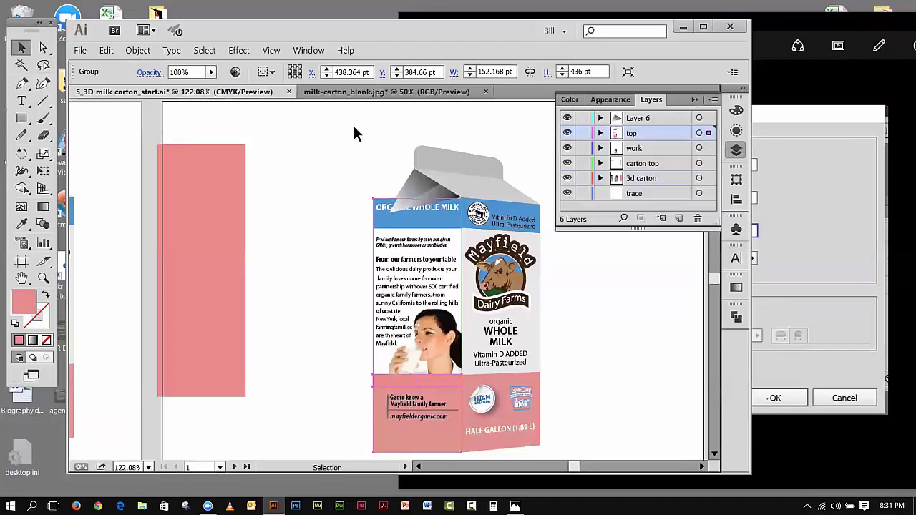
Step: Try to Free Distort the side panel group by pulling its upper-left corner toward the carton's slanted left edge
click(43, 171)
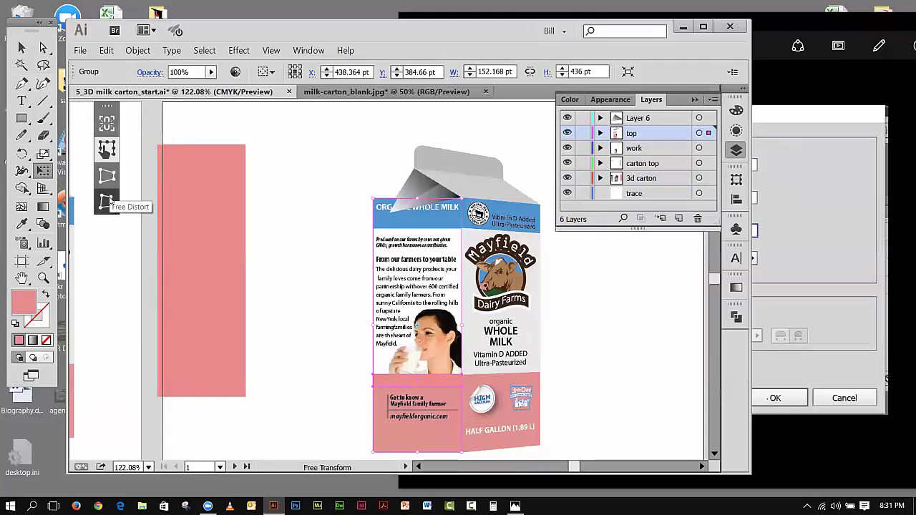
click(107, 203)
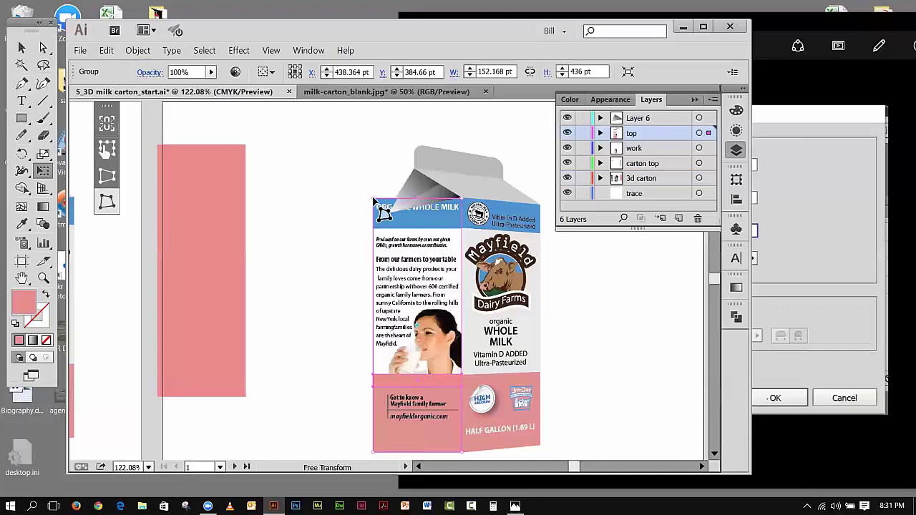
drag(372, 198, 387, 234)
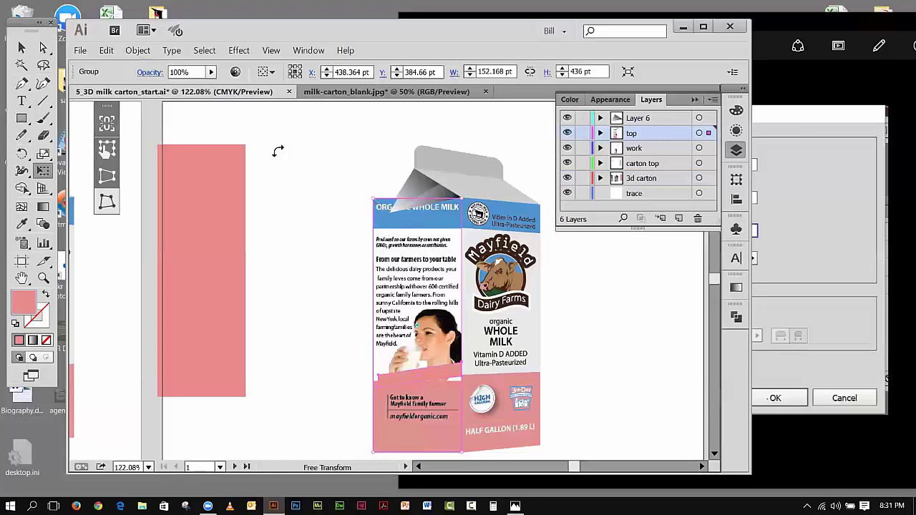
Step: Move the distorted side panel group off the carton, and undo that move and the free distortion
click(82, 53)
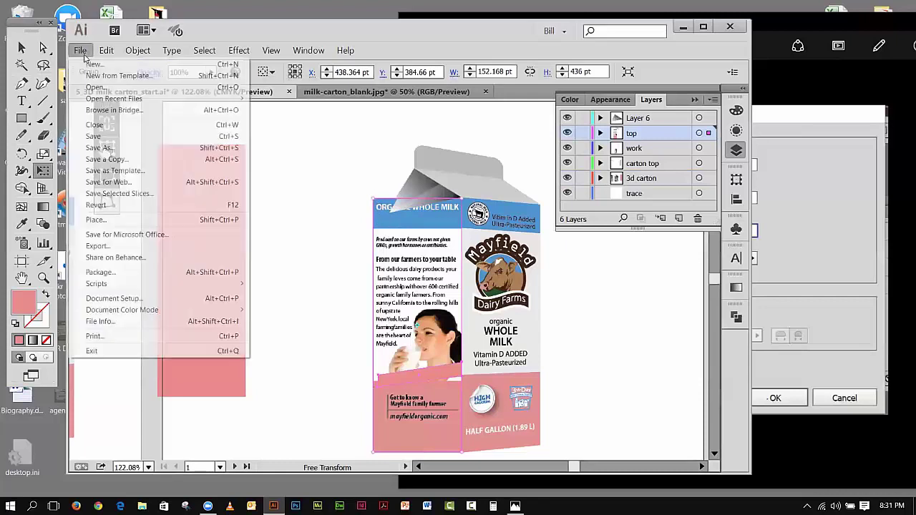
click(299, 180)
drag(417, 250, 307, 210)
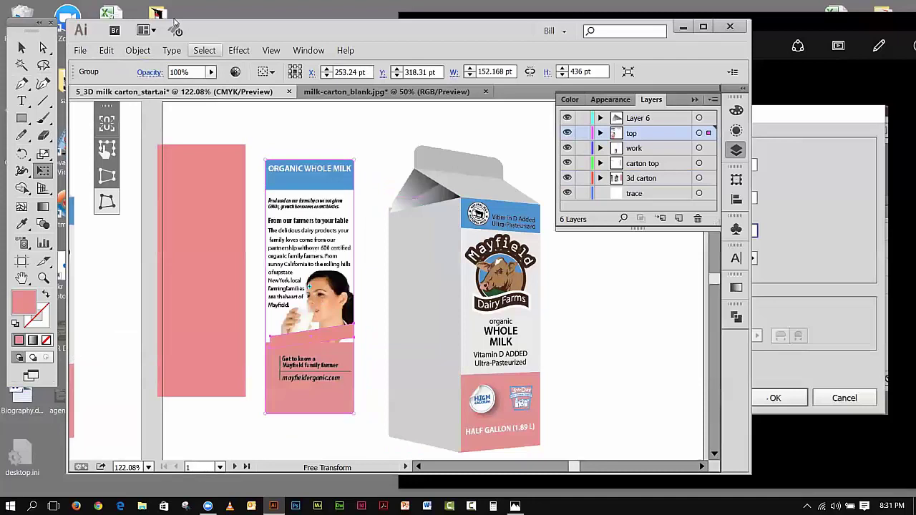
click(106, 51)
click(132, 64)
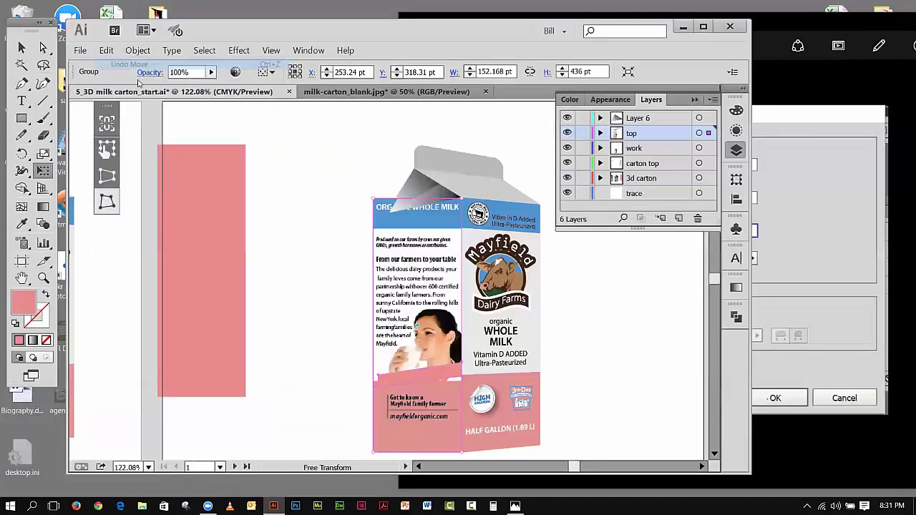
click(106, 50)
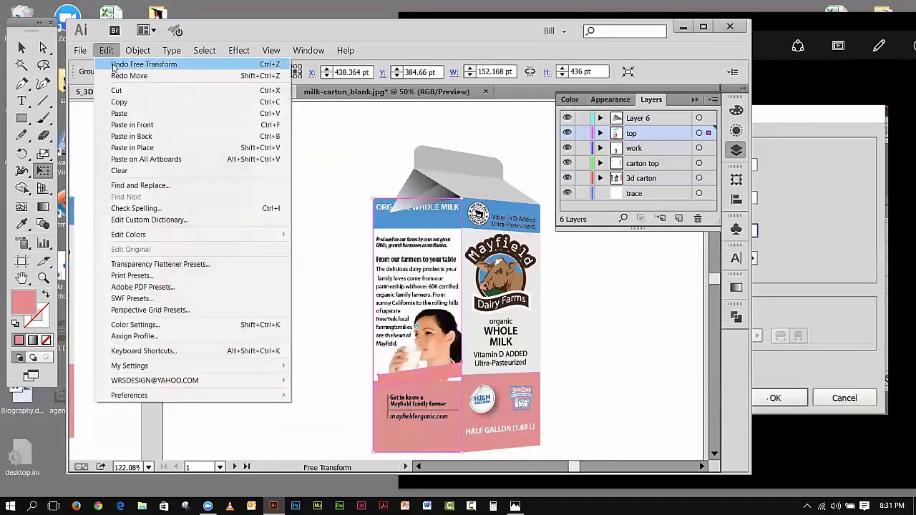
click(118, 66)
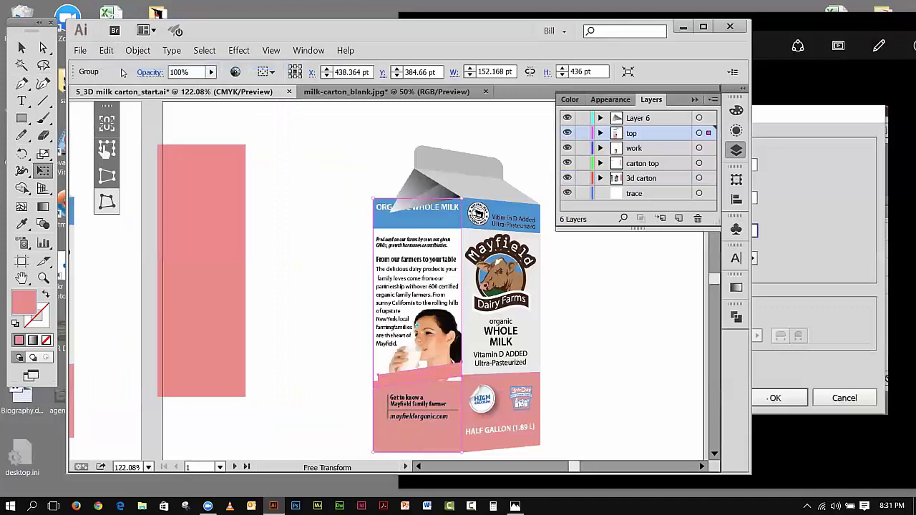
click(112, 54)
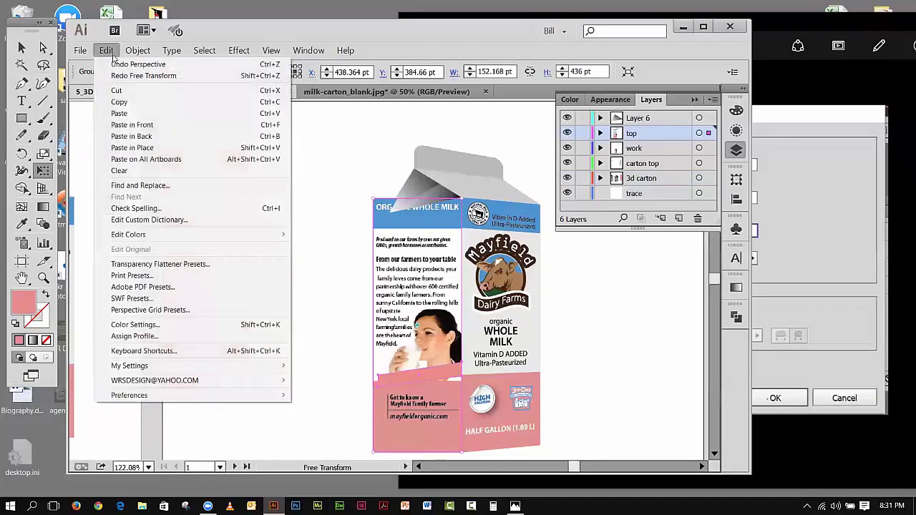
click(122, 64)
Step: Move the undistorted side panel group off the carton, between the pink rectangle and the carton
drag(378, 259, 310, 197)
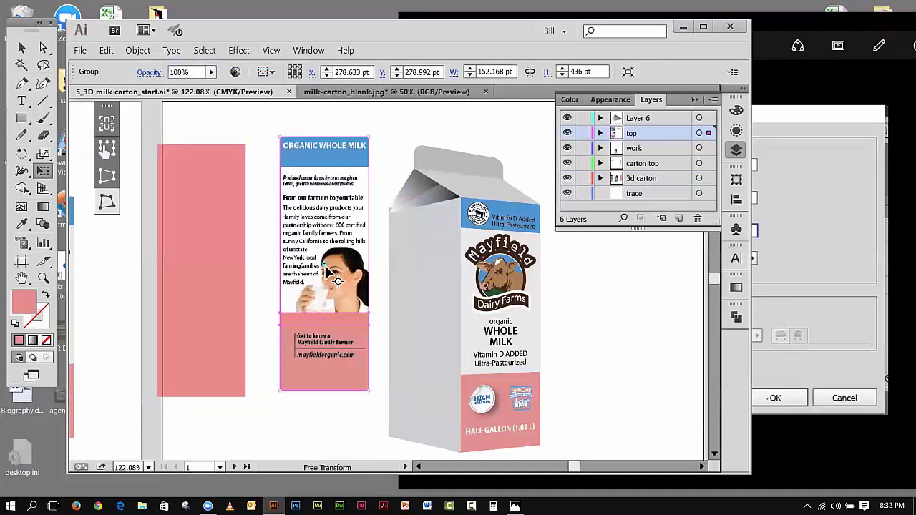
right_click(332, 268)
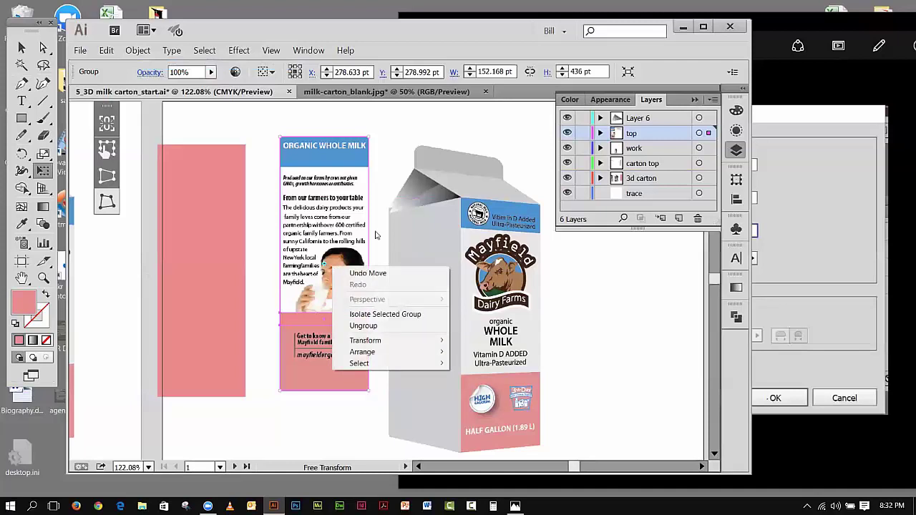
click(608, 296)
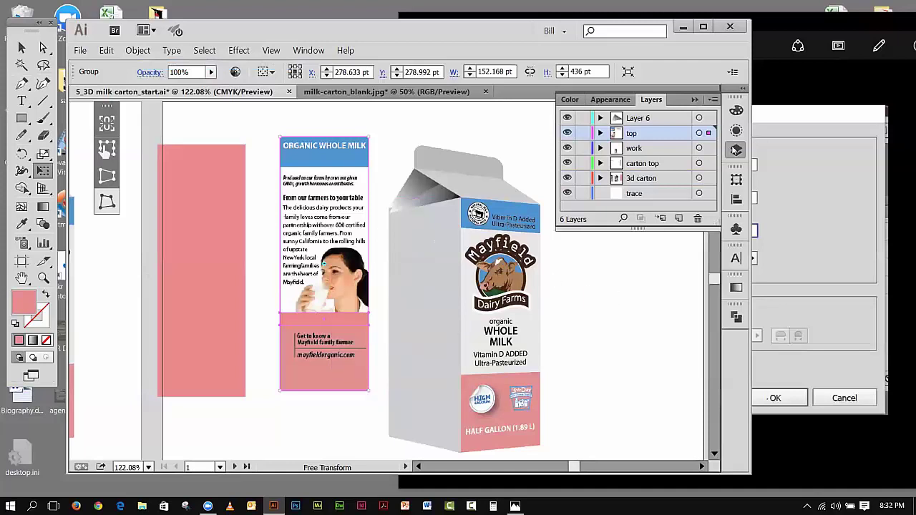
Step: Break the selected side panel artwork's link to its symbol
click(737, 232)
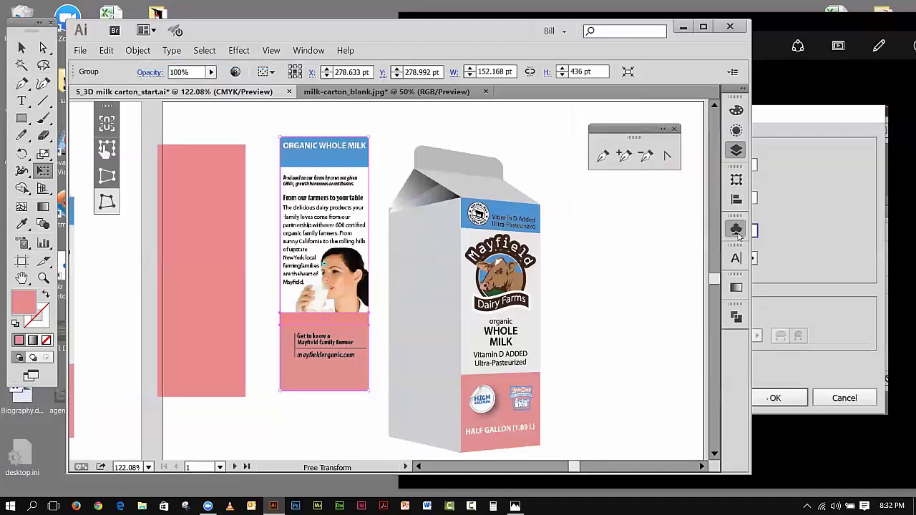
click(736, 231)
click(715, 219)
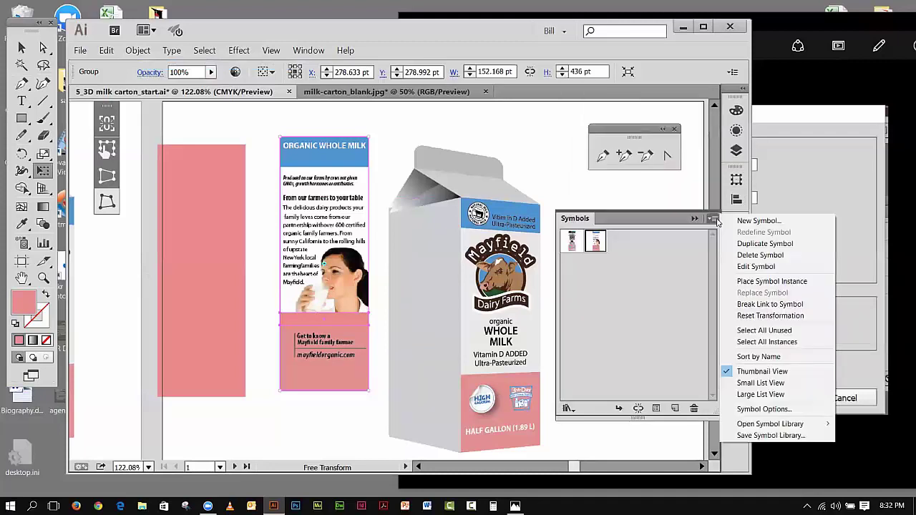
click(766, 306)
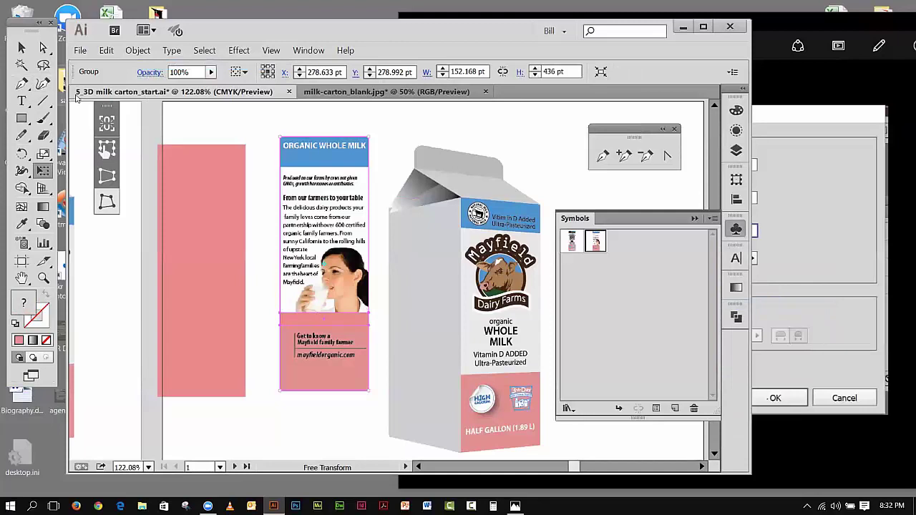
click(22, 48)
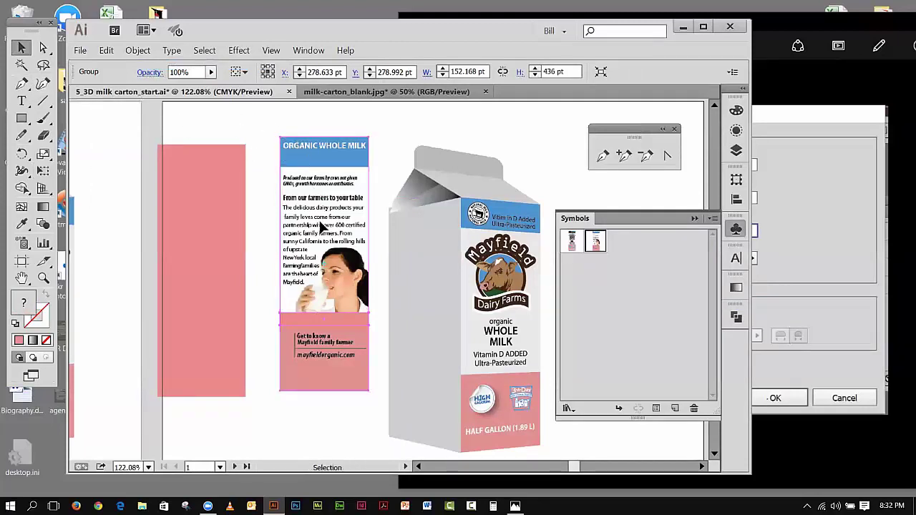
Step: Reselect the side panel group and move it onto the carton's blank side, with its right edge against the front panel
click(269, 128)
click(312, 183)
click(259, 166)
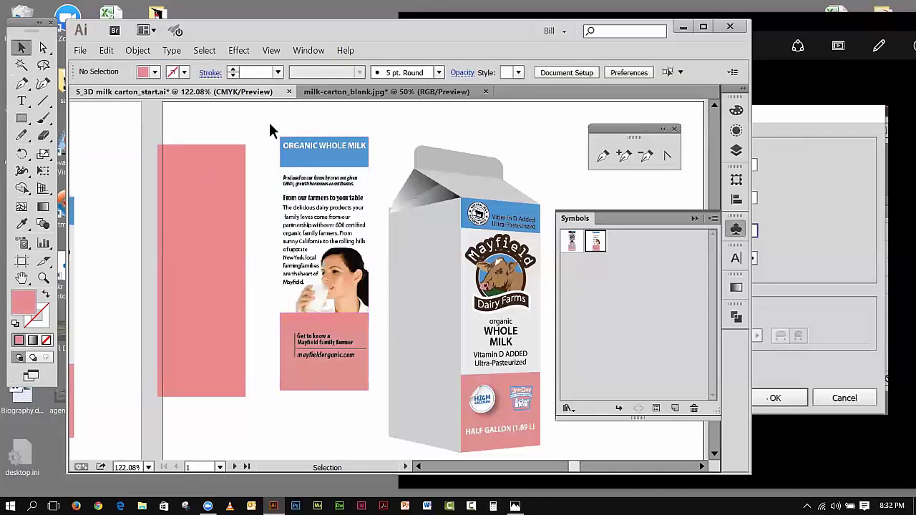
click(296, 159)
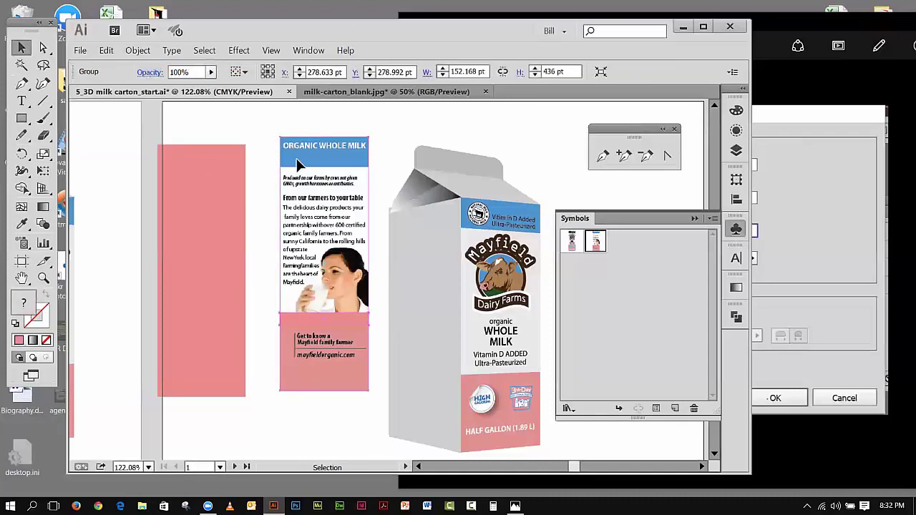
mouse_move(297, 159)
mouse_down()
mouse_move(362, 229)
mouse_move(394, 230)
mouse_move(344, 204)
mouse_move(295, 157)
mouse_up()
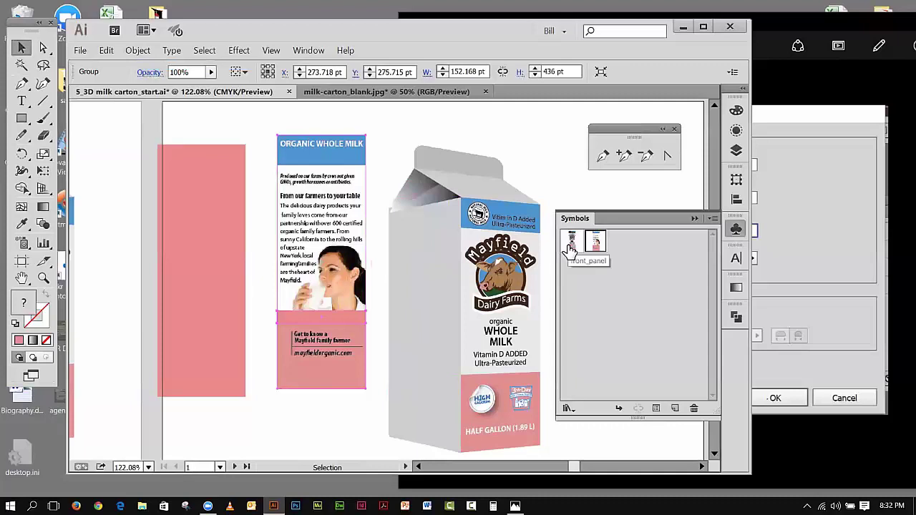
drag(571, 247, 439, 247)
drag(297, 160, 392, 223)
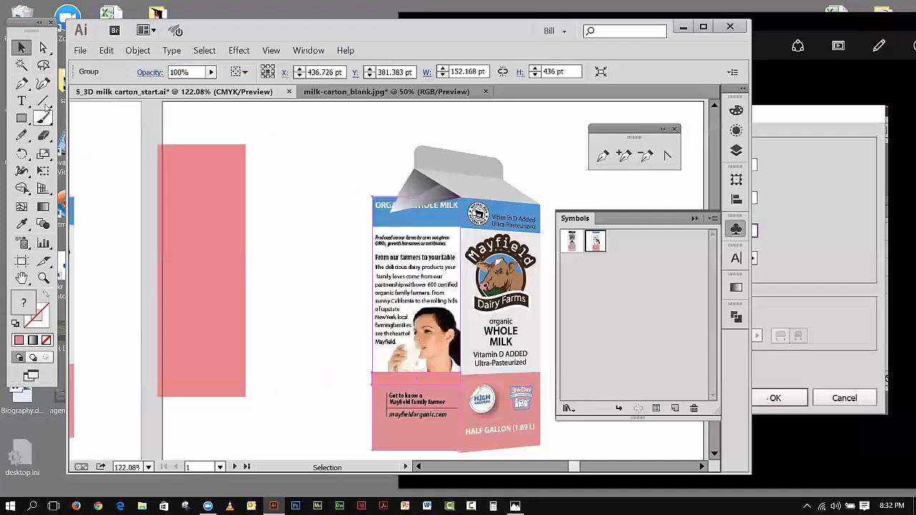
Step: Nudge the side panel group 1 pt to the right and 1 pt down on the carton
click(45, 47)
drag(44, 47, 68, 62)
click(303, 174)
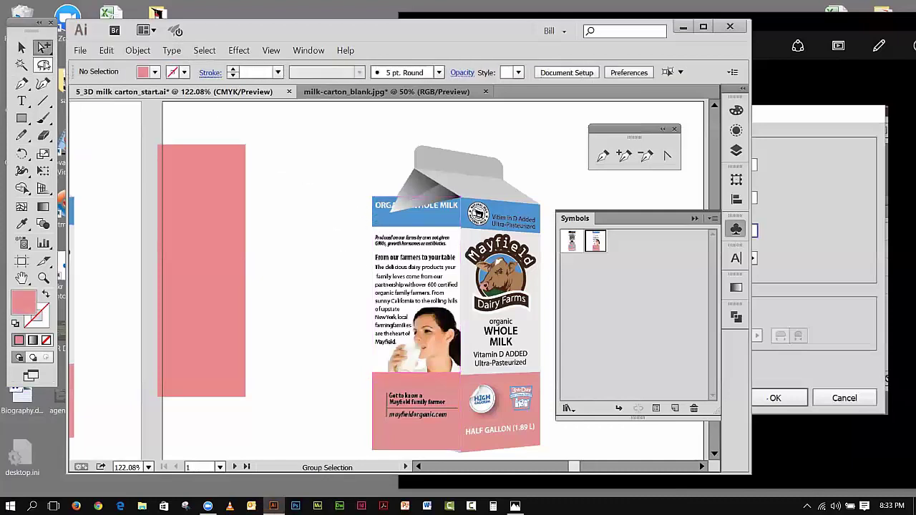
click(22, 47)
click(400, 269)
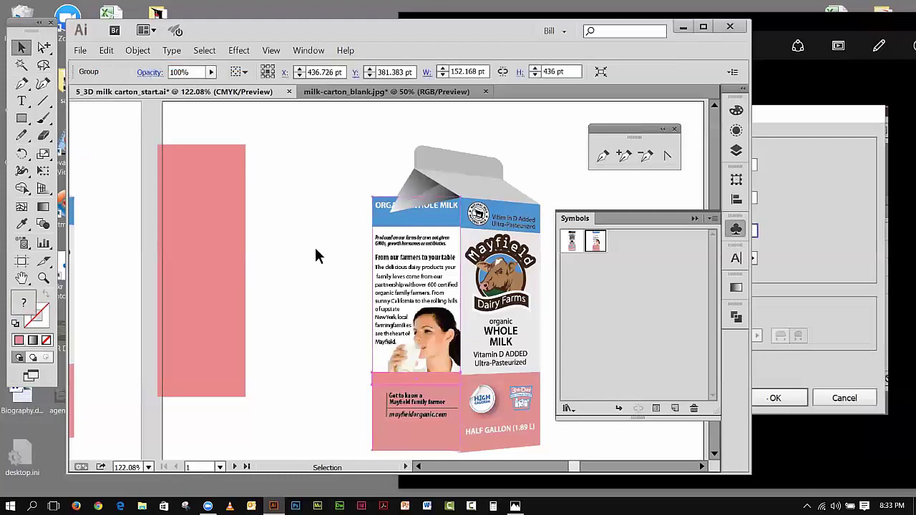
key(Right)
key(Down)
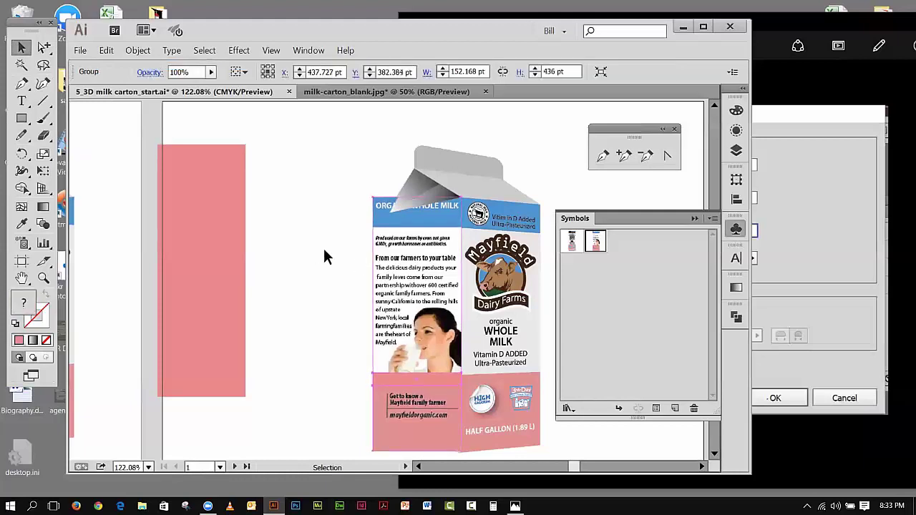
click(315, 200)
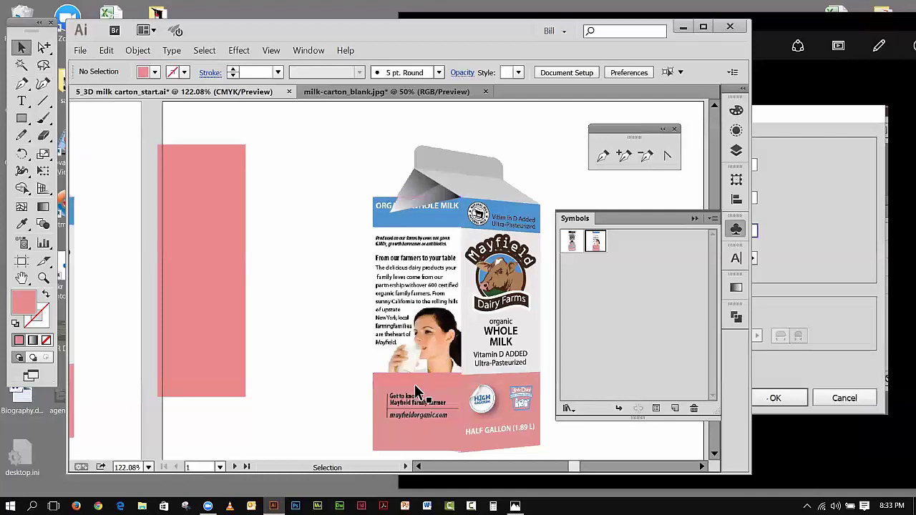
Step: Group-select the thin pink strip below the woman's photo, pull it out of the side panel, and place it back over the pink area's upper edge
click(44, 47)
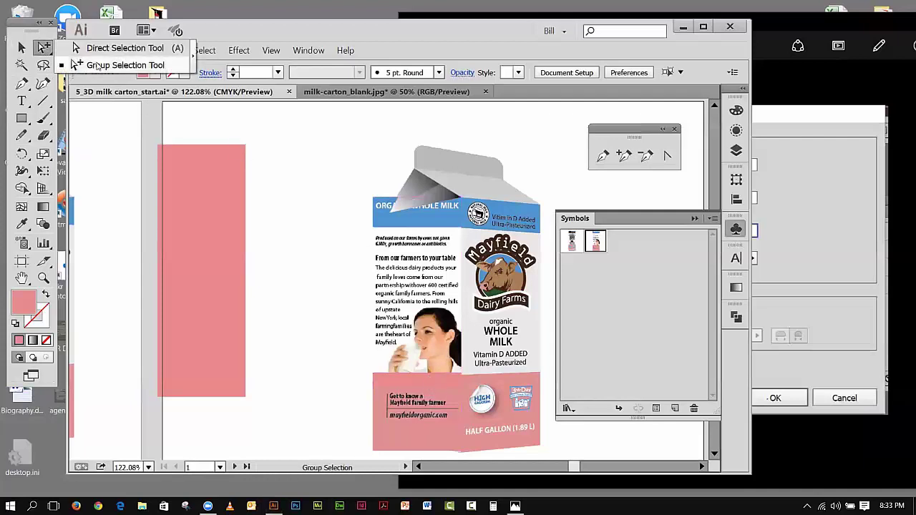
click(412, 375)
drag(412, 375, 321, 380)
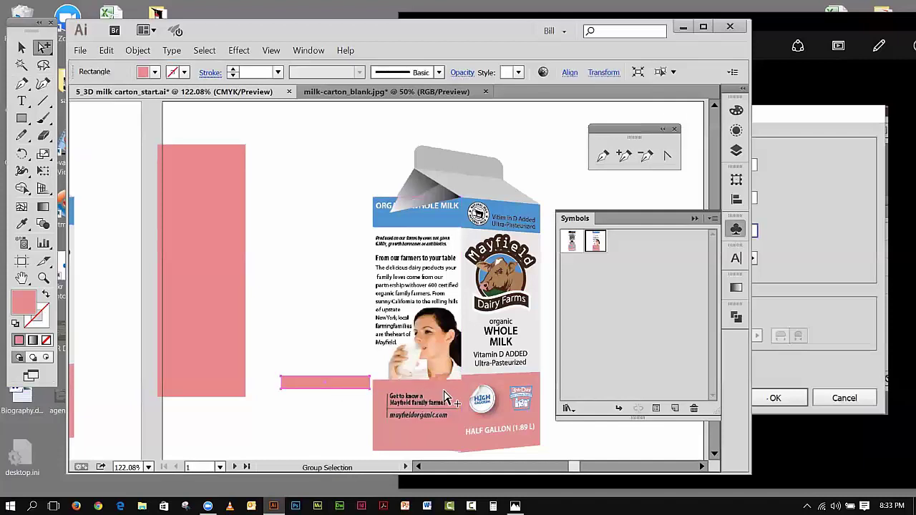
drag(336, 383, 431, 388)
click(352, 368)
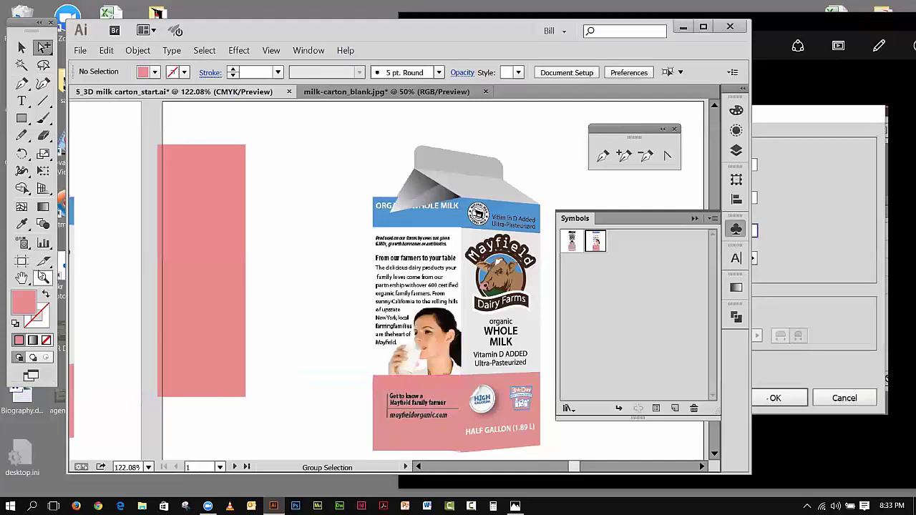
Step: Align the thin pink strip's left edge with the left edge of the side panel's pink area
click(43, 278)
drag(358, 360, 413, 402)
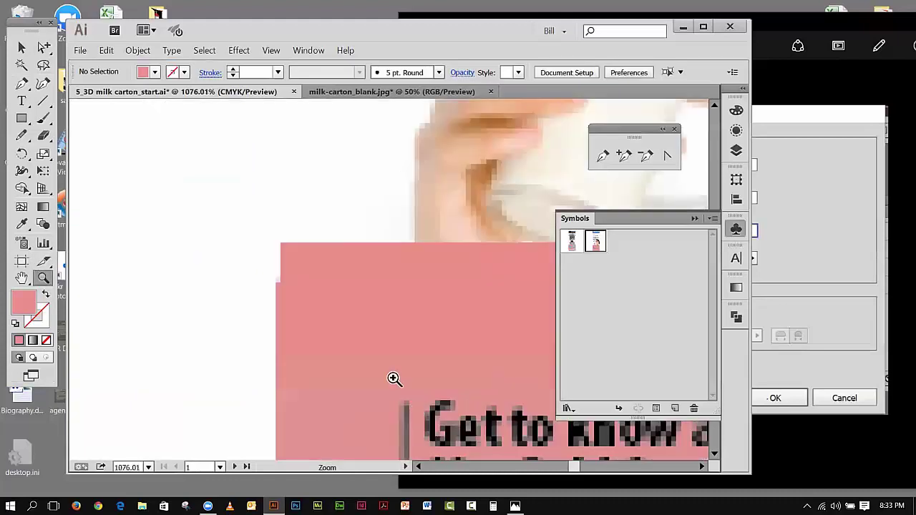
click(22, 47)
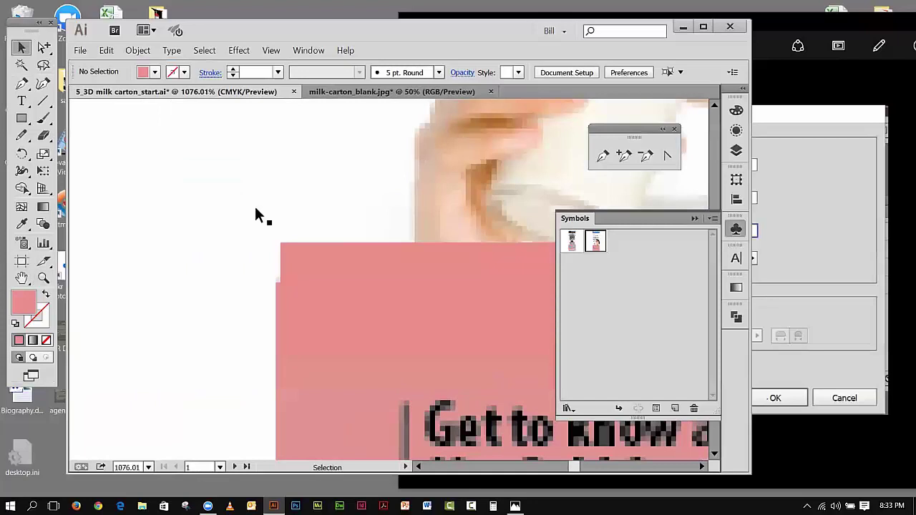
click(314, 256)
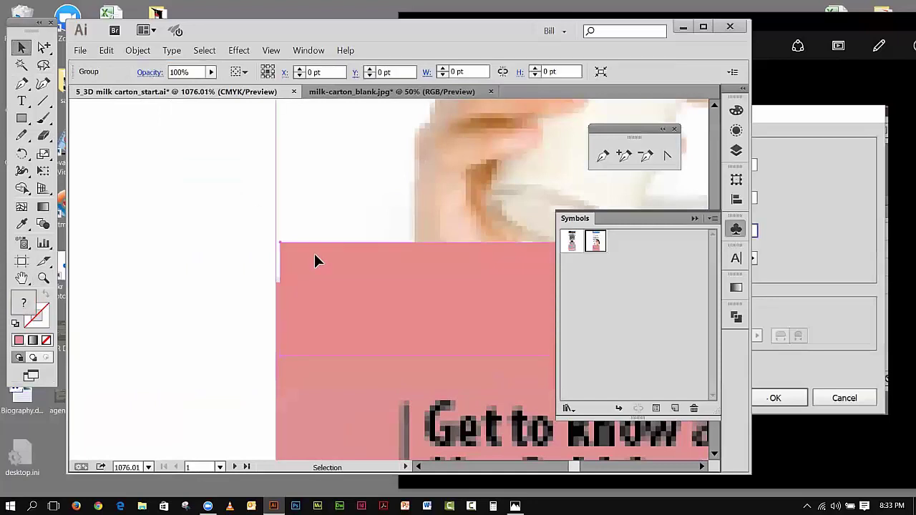
alt+click(43, 47)
click(154, 192)
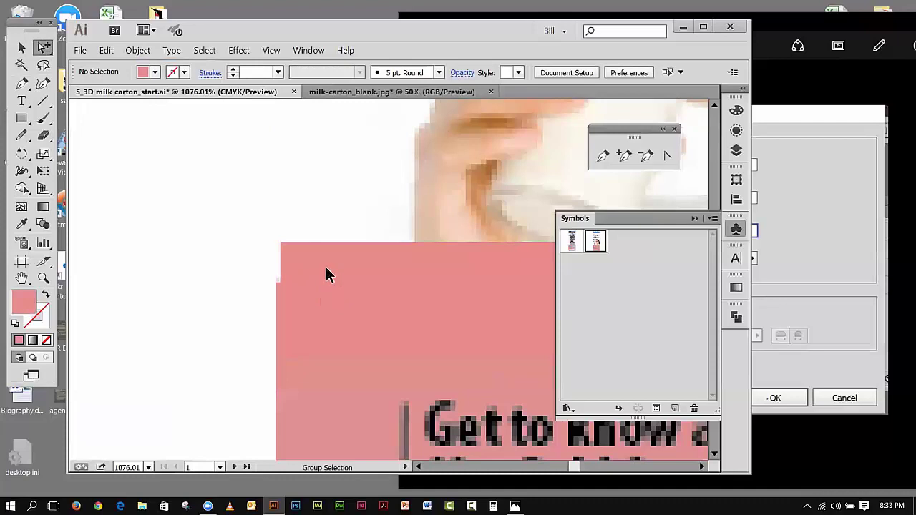
click(325, 275)
drag(326, 269, 322, 271)
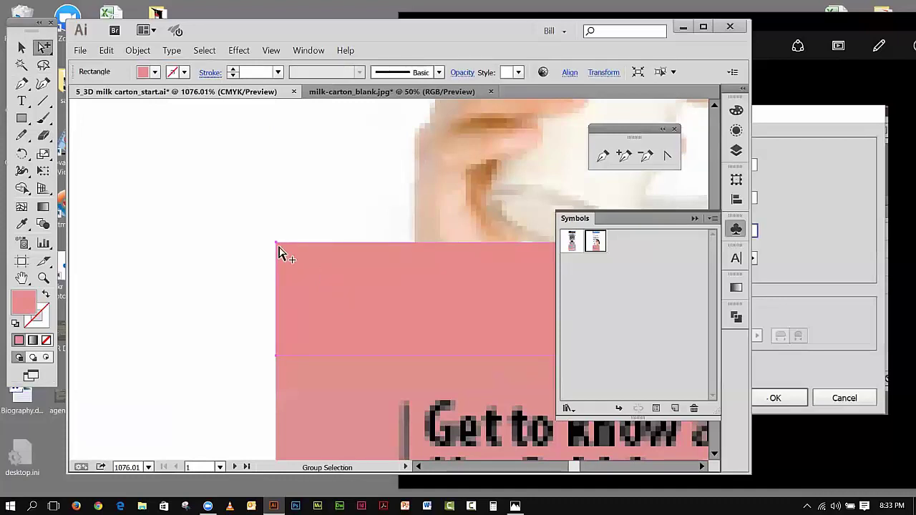
click(205, 224)
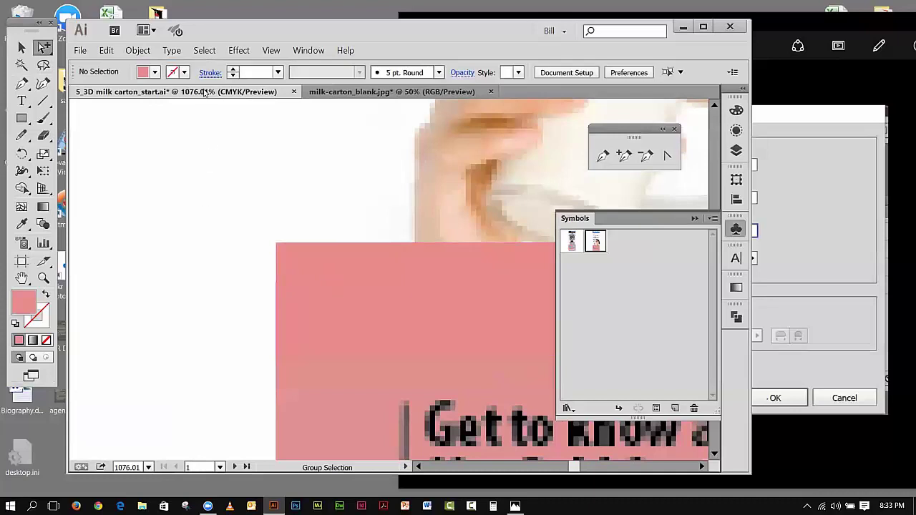
Step: Try to Free Distort the side panel group by pulling its upper-left corner to the carton's slanted edge, and undo the distortion
click(271, 50)
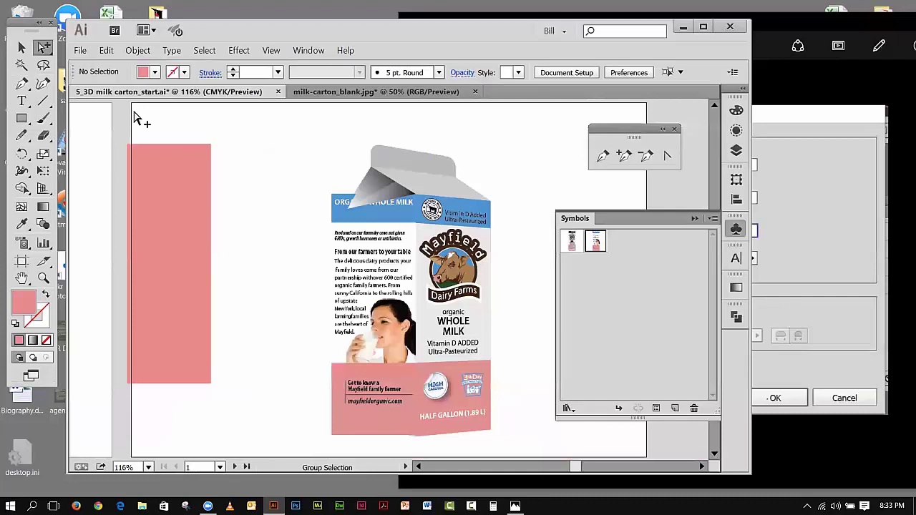
click(21, 46)
click(357, 350)
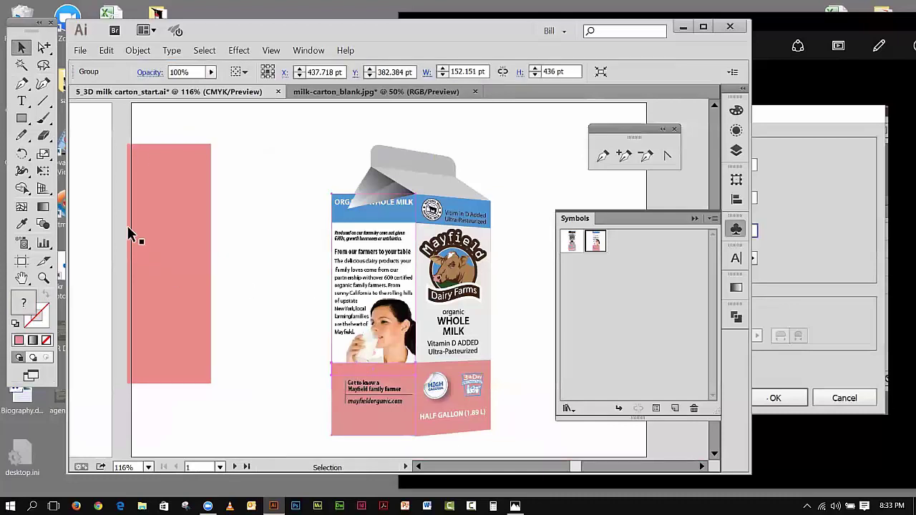
click(43, 170)
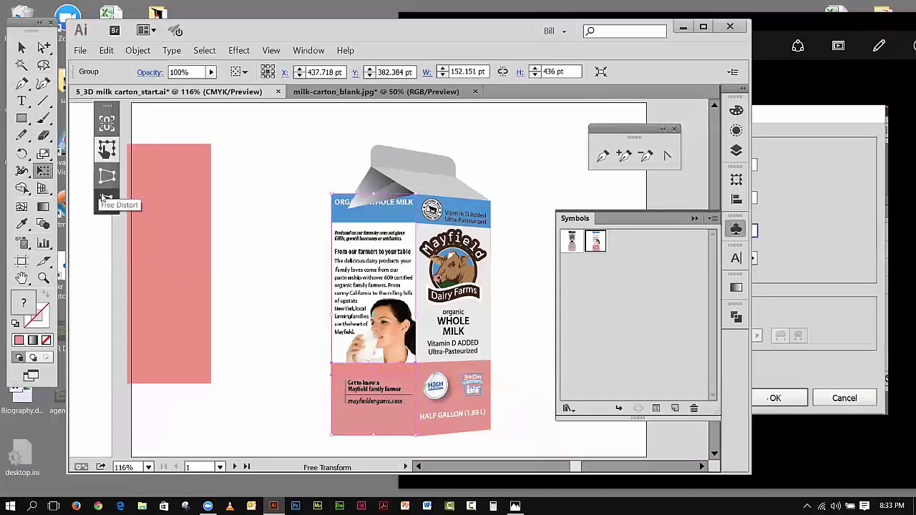
click(104, 200)
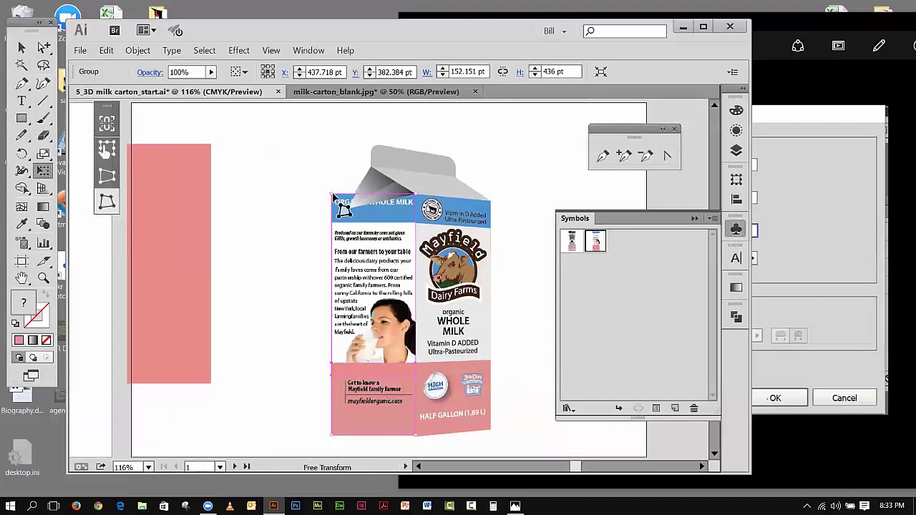
drag(332, 195, 358, 224)
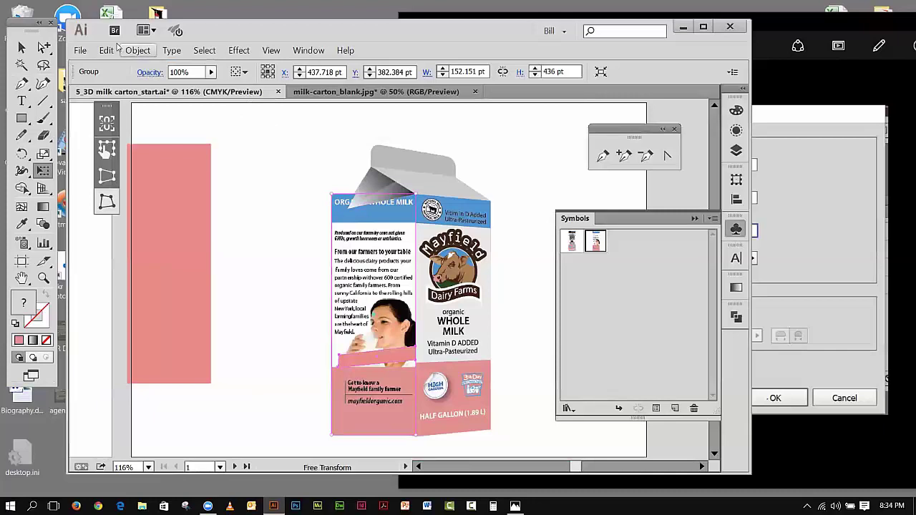
click(112, 51)
click(118, 64)
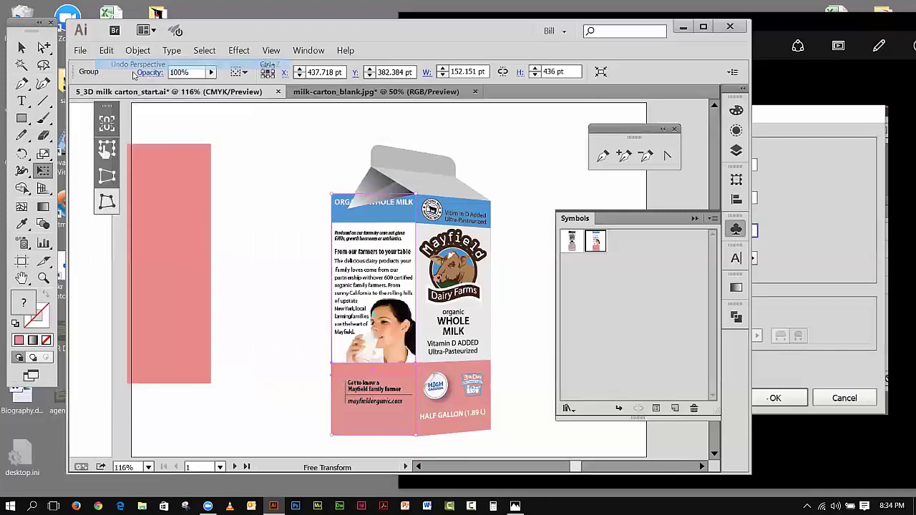
Step: Select the side panel group and check whether the symbol commands still offer to break its link
click(21, 48)
click(376, 280)
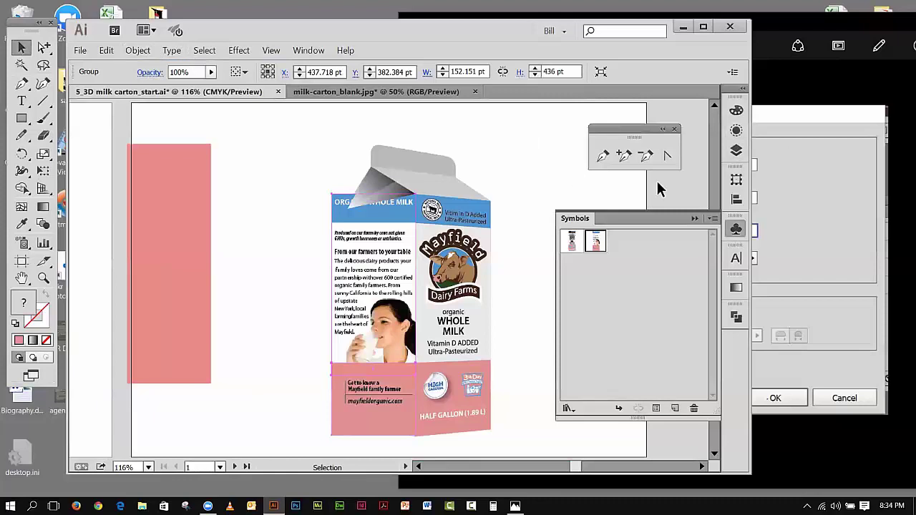
click(736, 229)
click(736, 229)
click(712, 219)
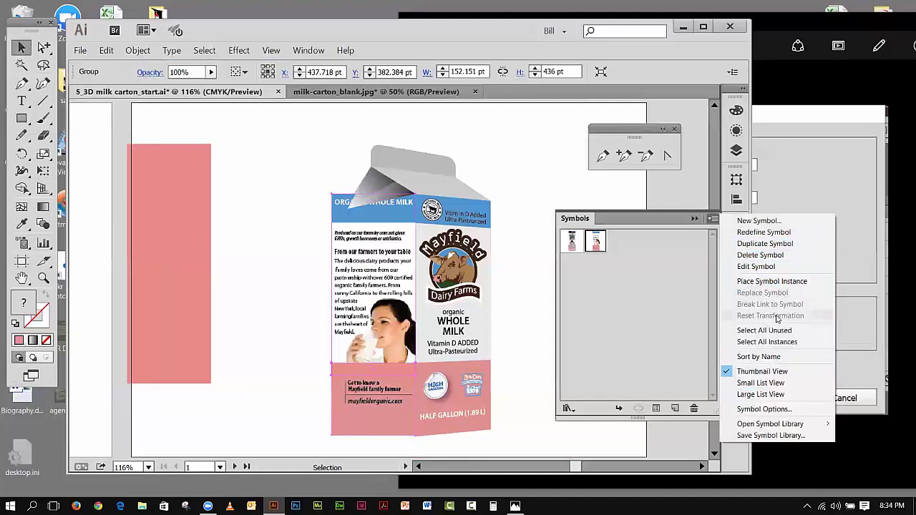
click(509, 184)
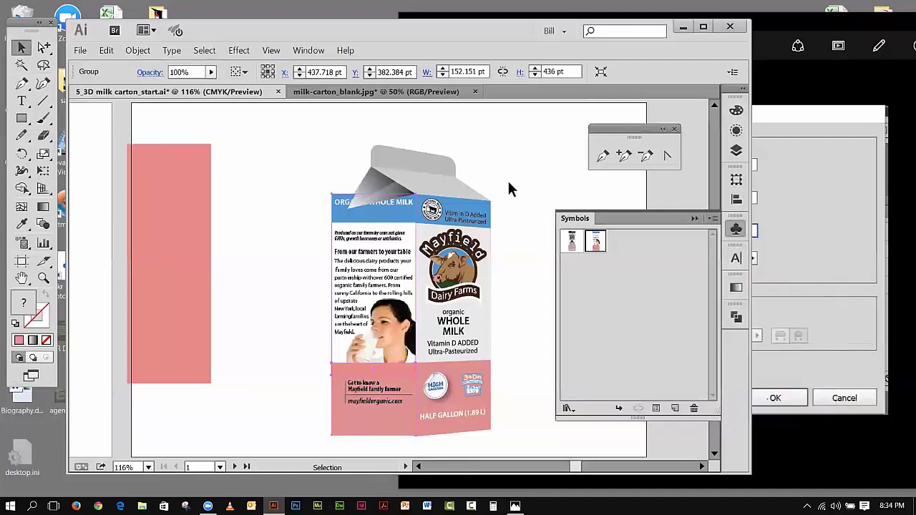
click(509, 184)
Step: Move the side panel group off the carton to the blank area beside the pink rectangle, ungroup it, and reselect the artwork
drag(387, 255, 295, 239)
click(331, 159)
click(297, 262)
click(137, 50)
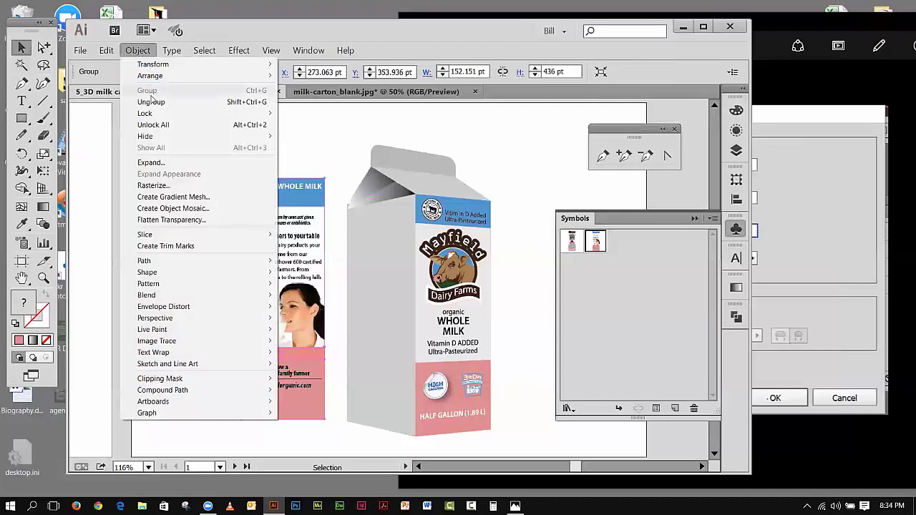
click(151, 101)
click(303, 146)
click(294, 204)
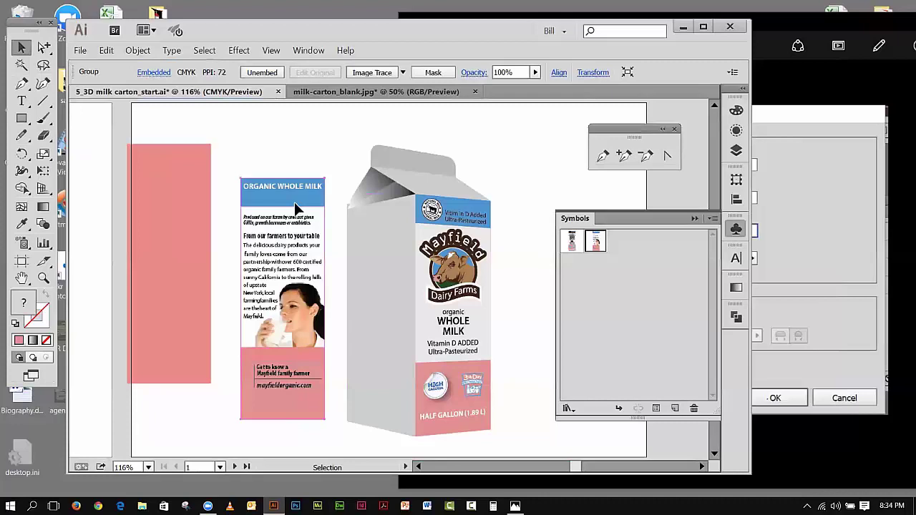
click(43, 170)
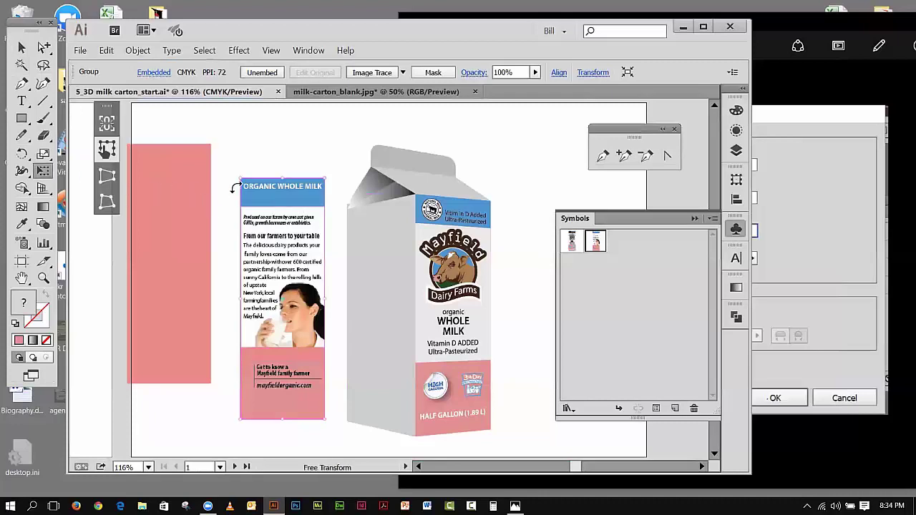
click(106, 202)
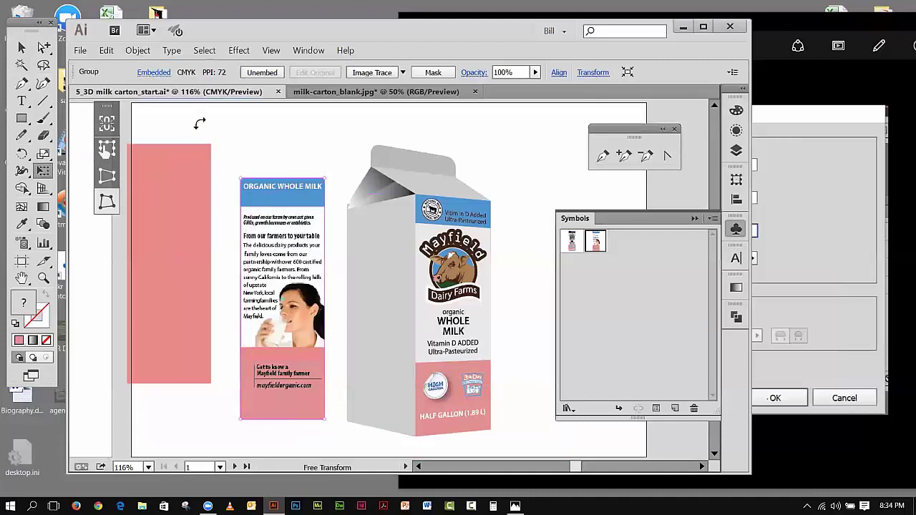
click(21, 48)
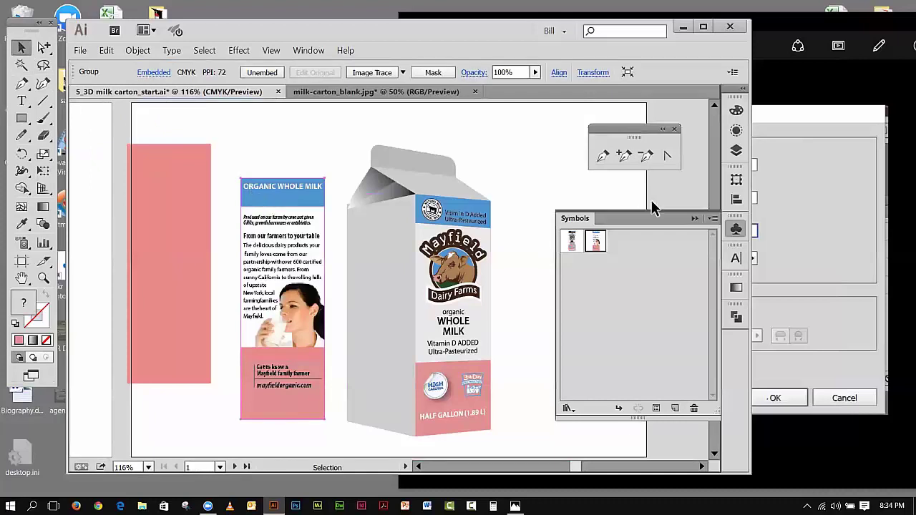
Step: Open the side_panel symbol for editing, cut its artwork, and exit symbol editing
double_click(593, 242)
drag(325, 143, 466, 404)
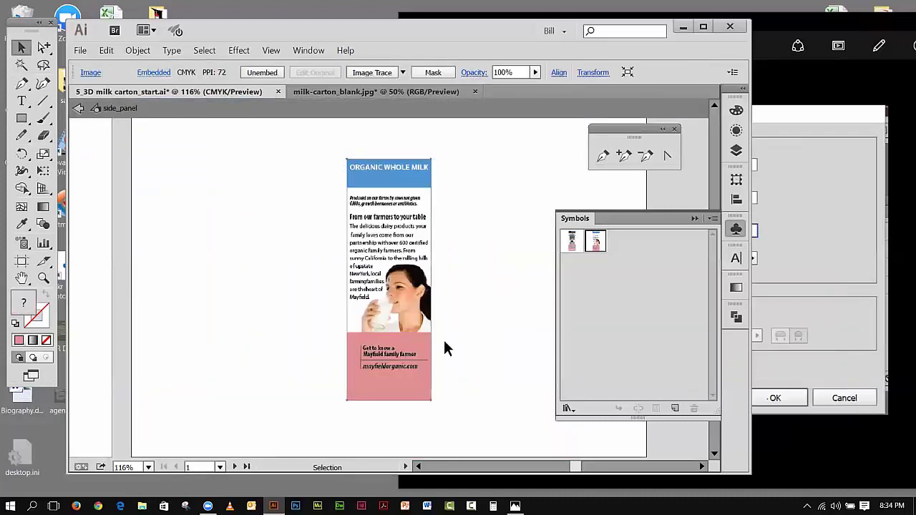
click(107, 51)
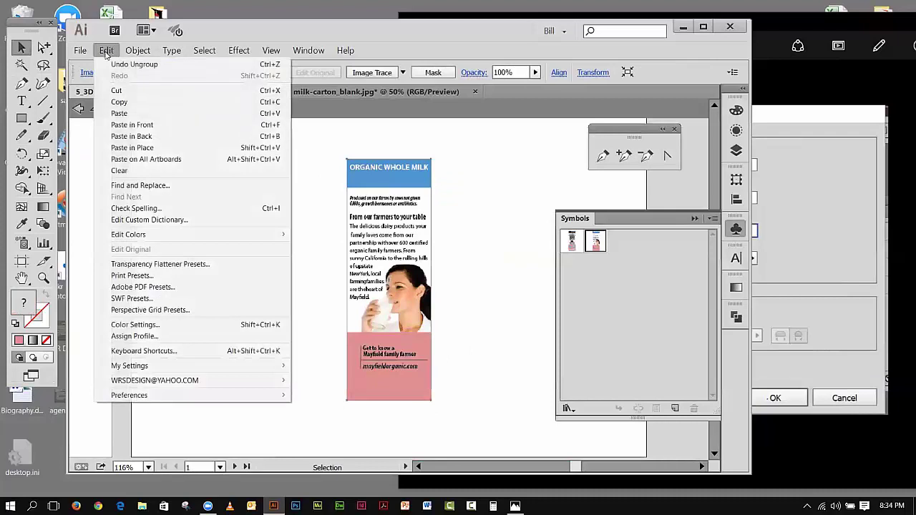
click(116, 90)
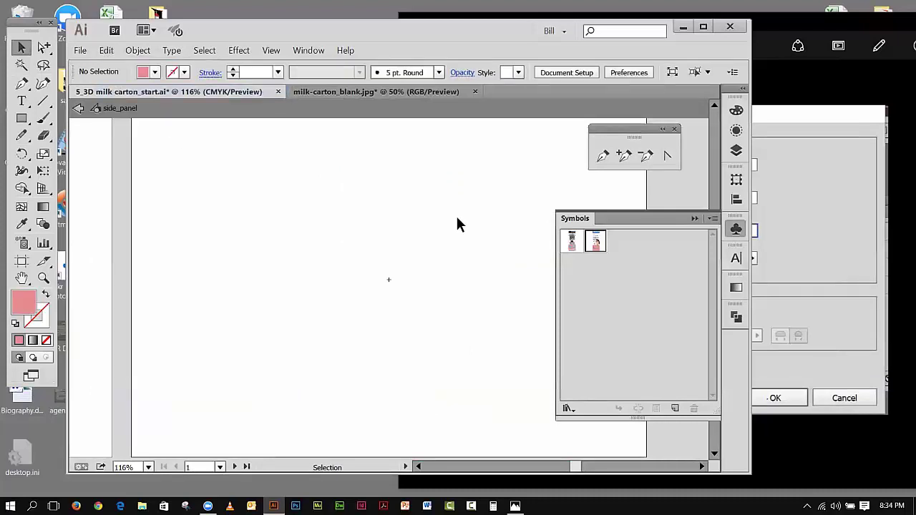
click(78, 108)
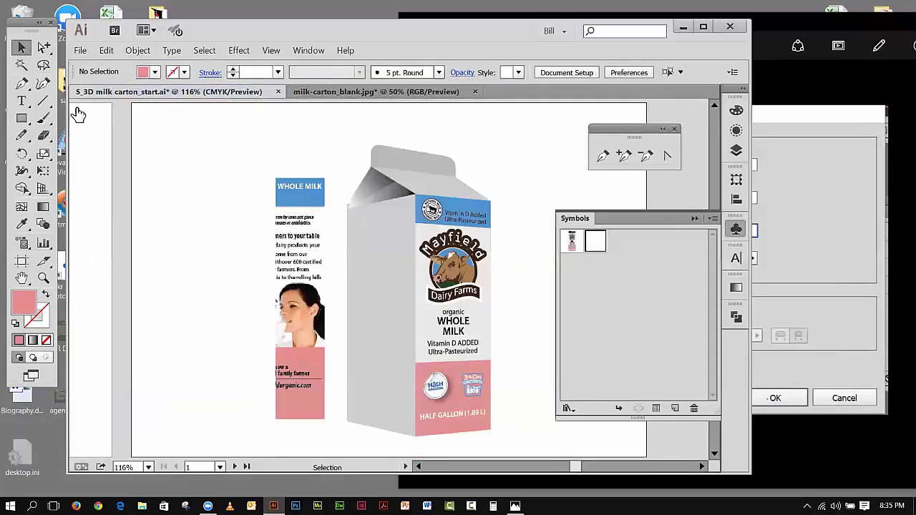
Step: Move the old side panel group to the blank area beyond the carton's front, and paste the cut artwork over the carton's blank side
drag(283, 188, 597, 174)
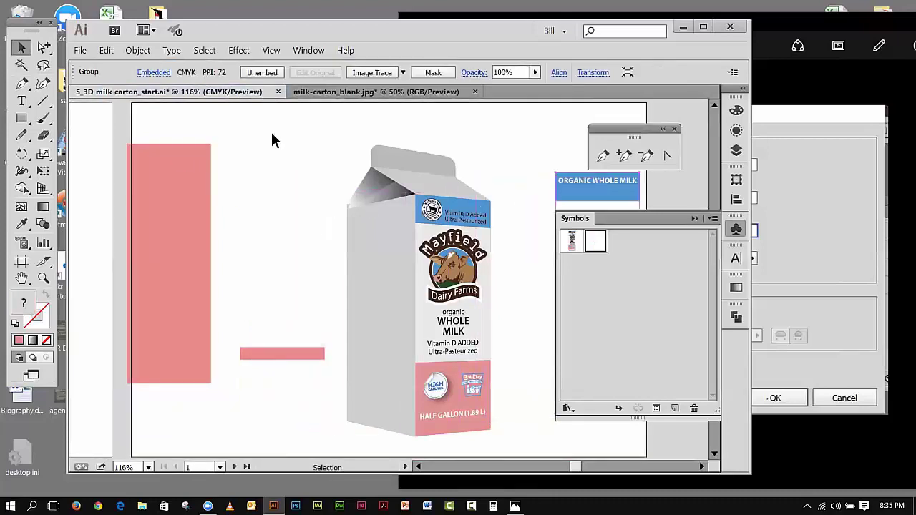
click(106, 50)
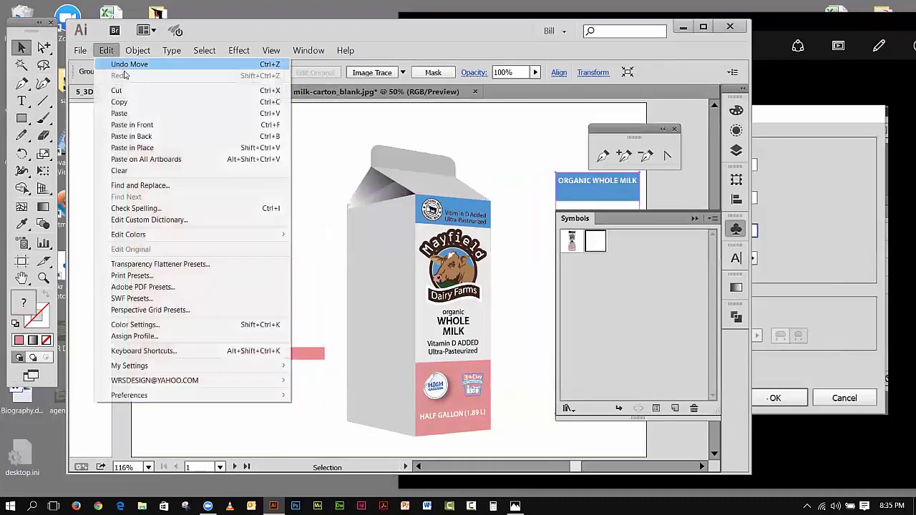
click(120, 113)
drag(397, 223, 380, 248)
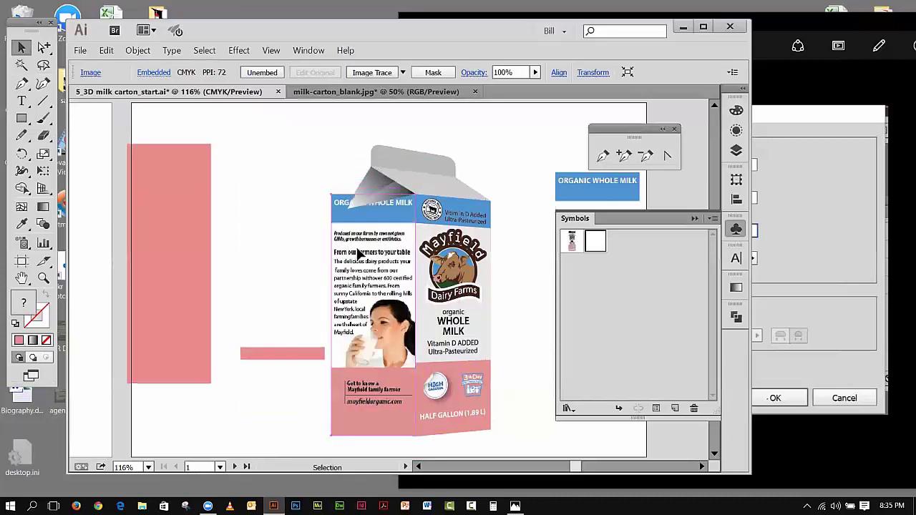
Step: Try to place the thin pink strip over the top of the side panel's pink area, and undo the move
drag(274, 351, 364, 365)
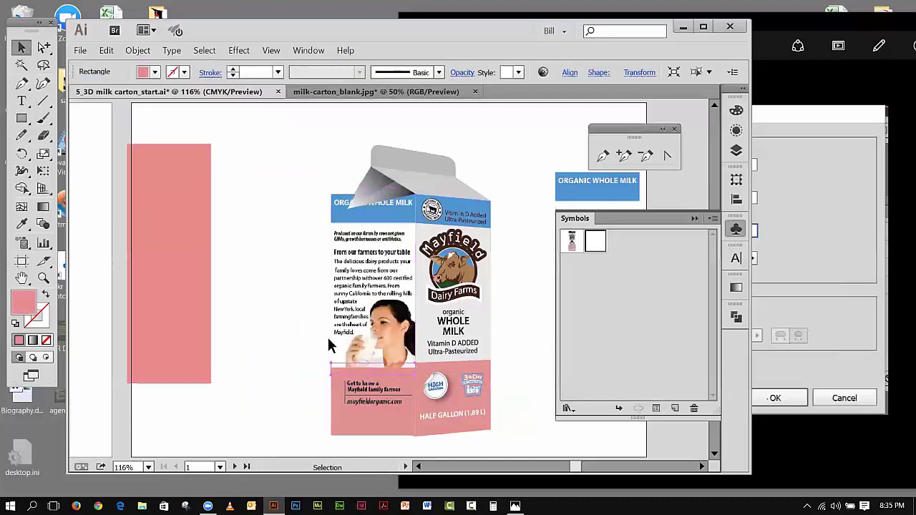
click(244, 266)
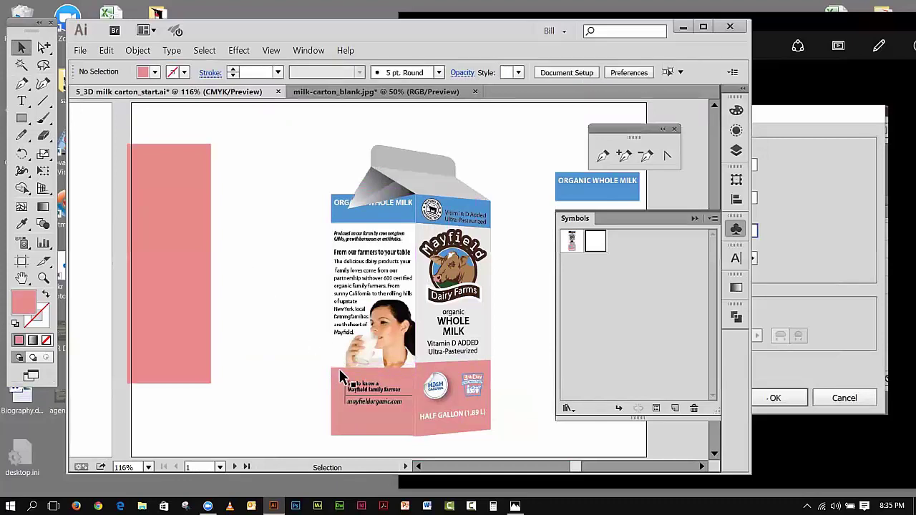
click(106, 52)
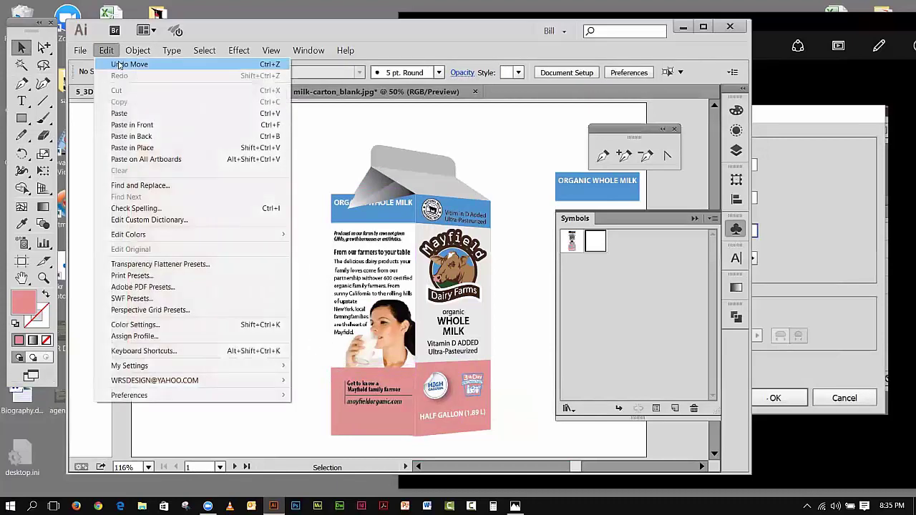
click(114, 63)
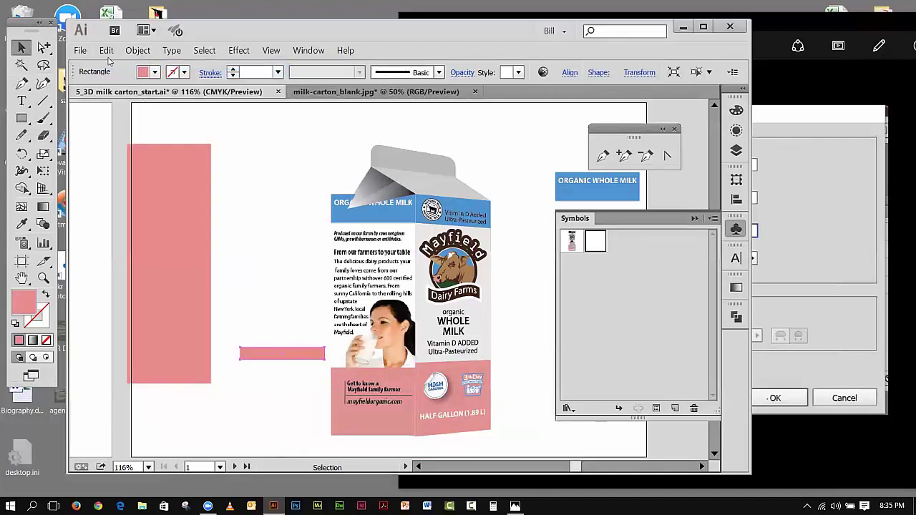
Step: Bring the thin pink strip in front of the side panel artwork and move it over the top of the panel's pink area
click(137, 50)
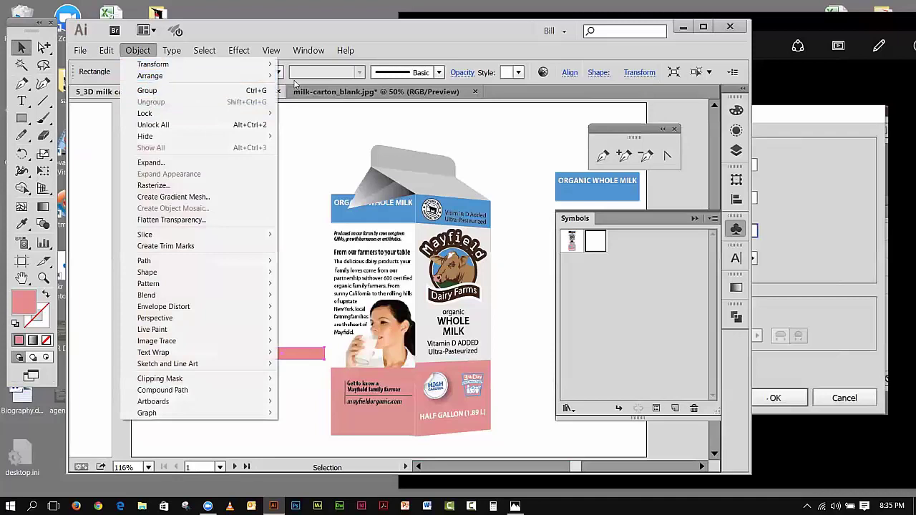
mouse_move(272, 75)
click(322, 113)
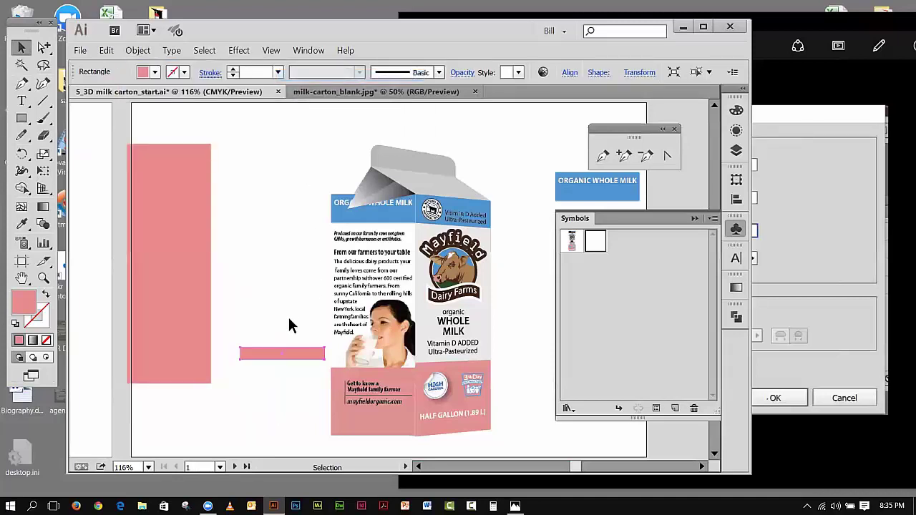
drag(269, 352, 360, 375)
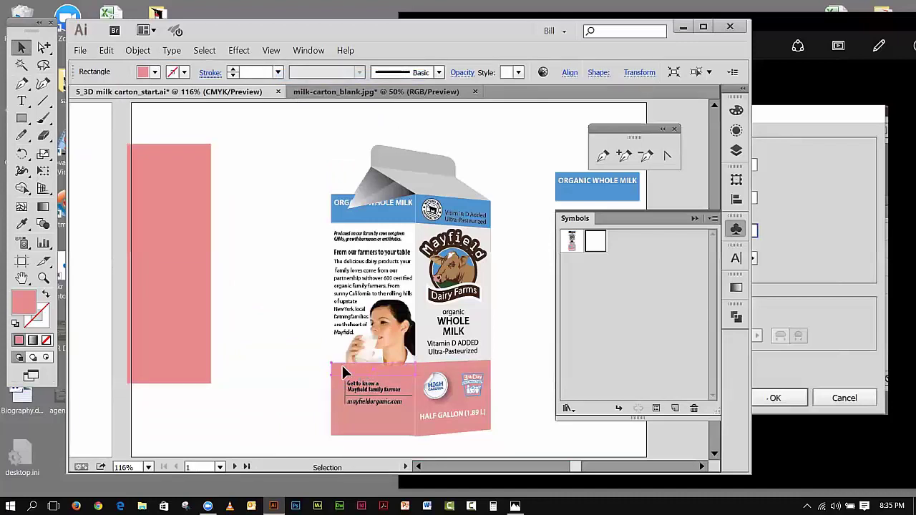
click(290, 342)
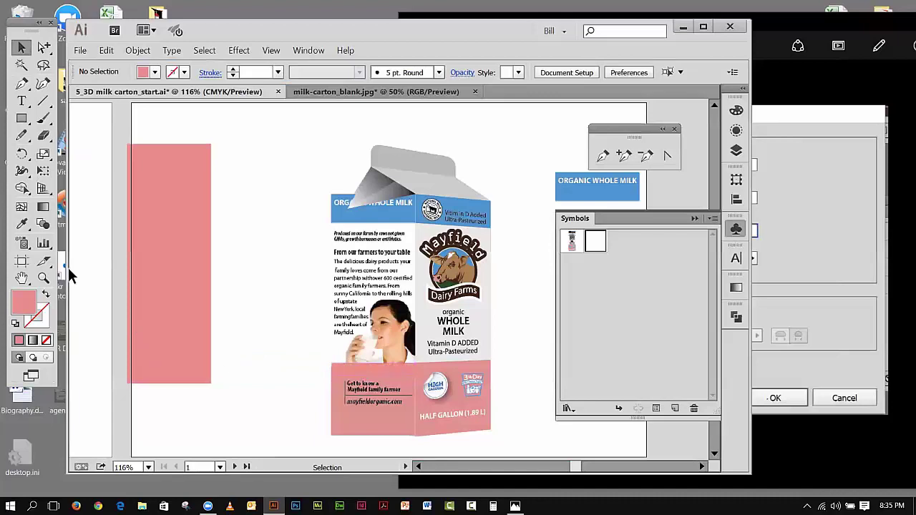
Step: Align the strip's left edge exactly with the left edge of the pasted panel's pink area
click(43, 278)
drag(315, 356, 361, 381)
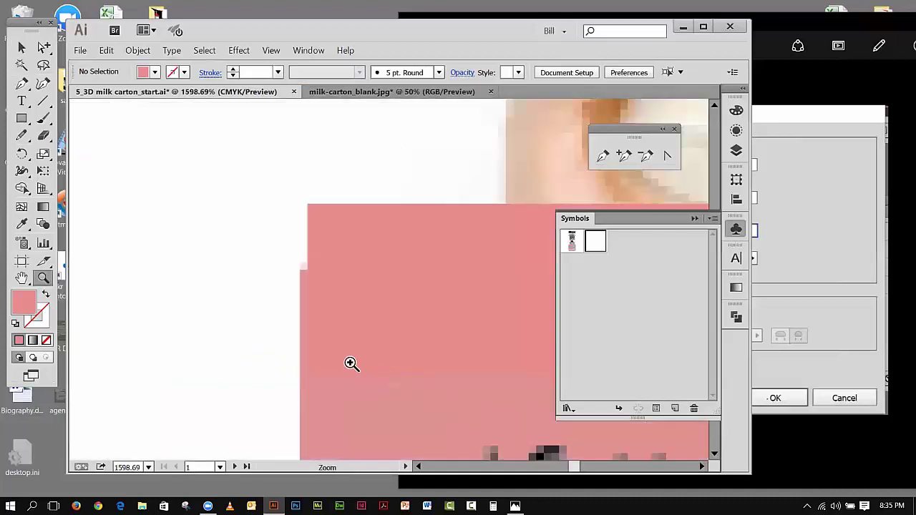
click(22, 47)
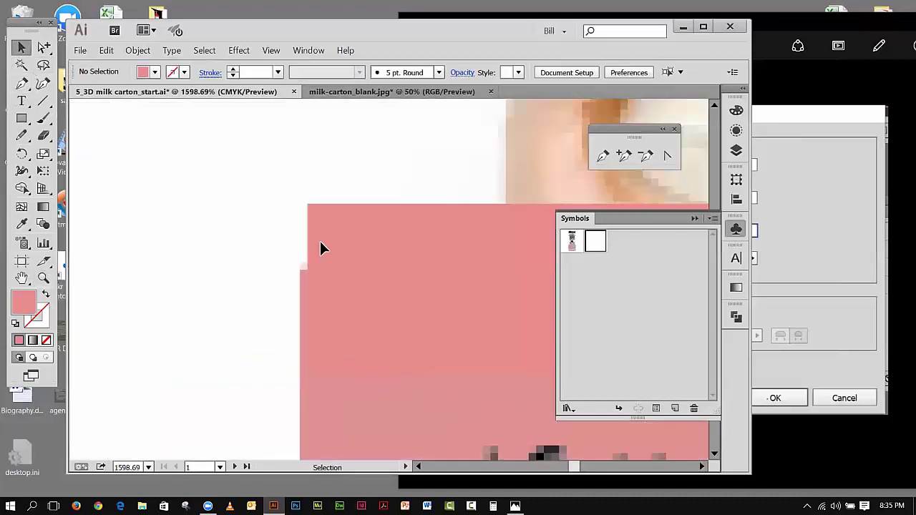
click(319, 241)
drag(325, 243, 321, 238)
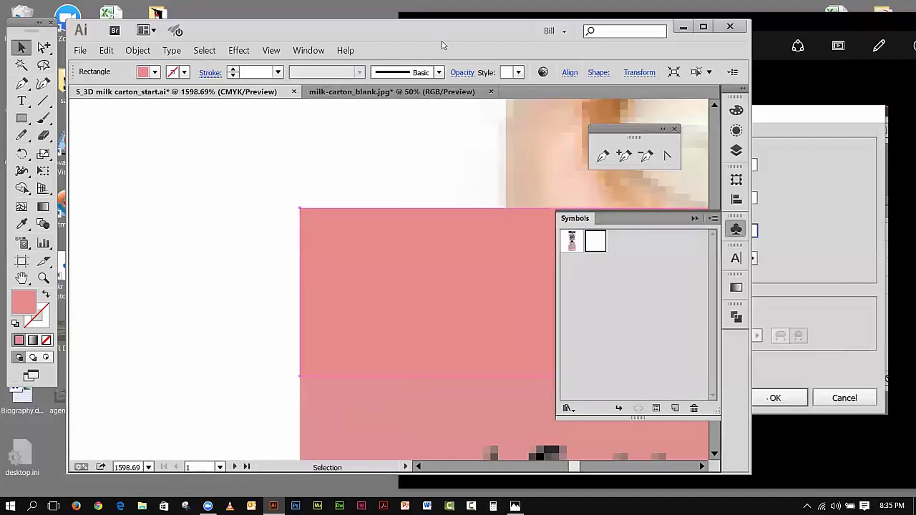
click(271, 50)
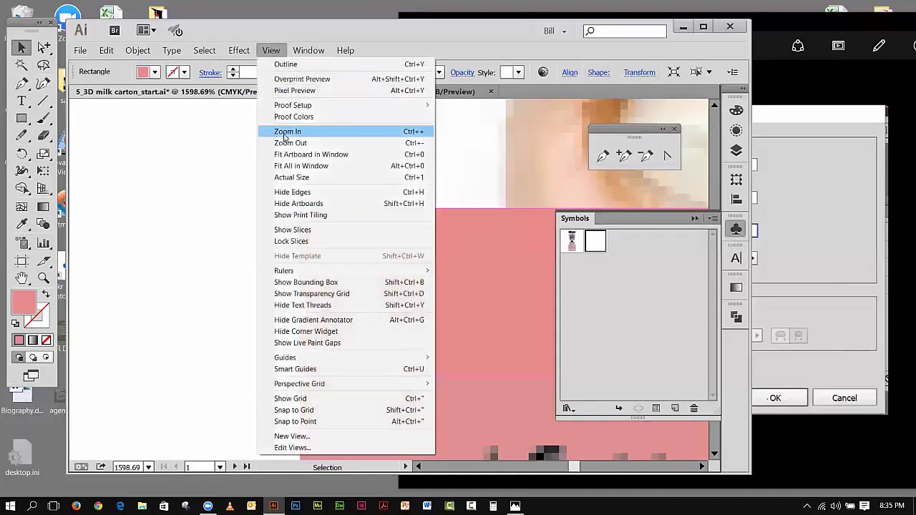
click(286, 154)
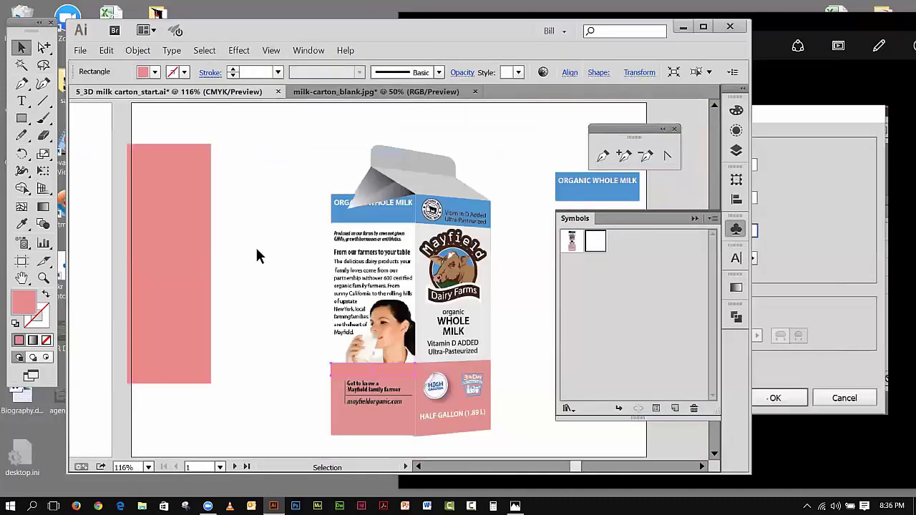
Step: Group the thin pink strip with the side panel image
shift+click(358, 295)
click(138, 50)
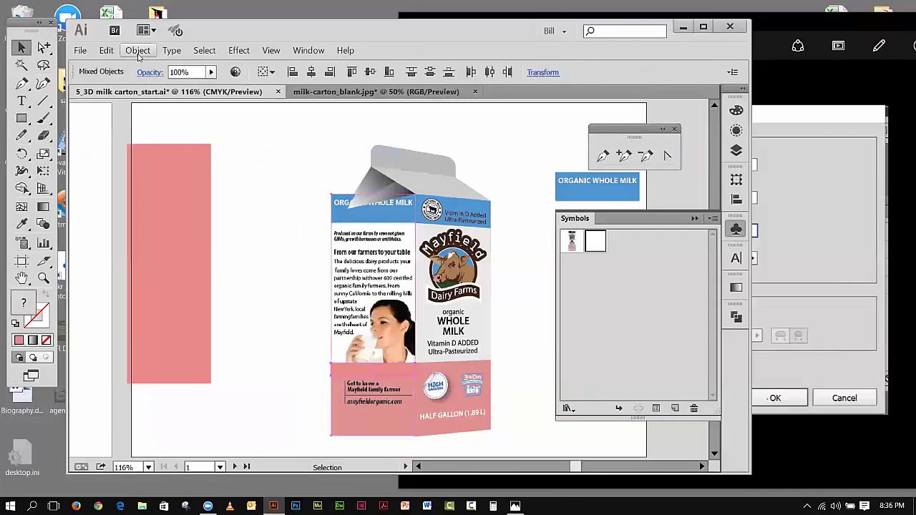
click(152, 90)
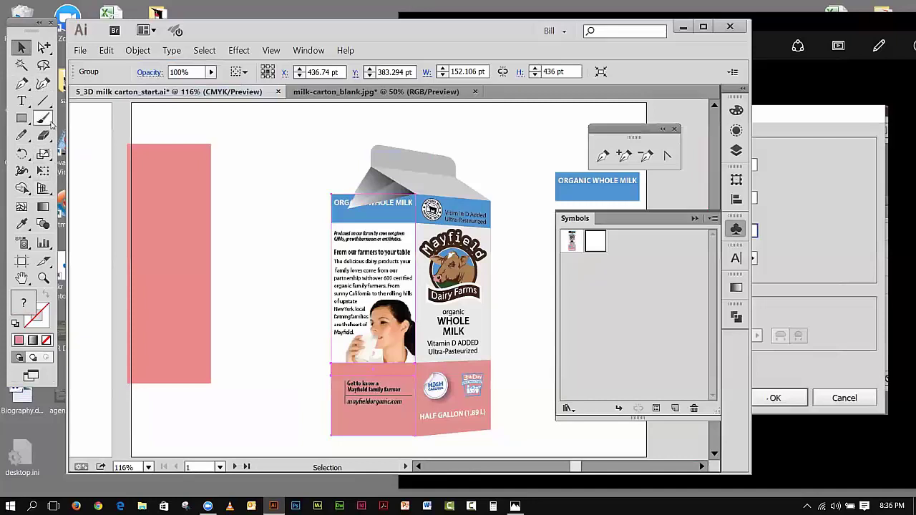
Step: Try to Free Distort the new group by pulling its upper-left corner to the carton's slanted edge, and undo the distortion
click(44, 172)
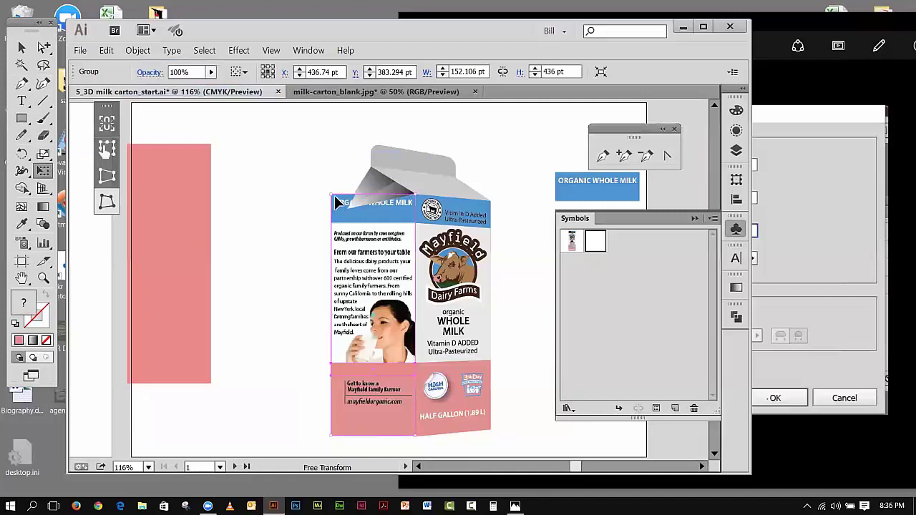
drag(336, 207, 356, 217)
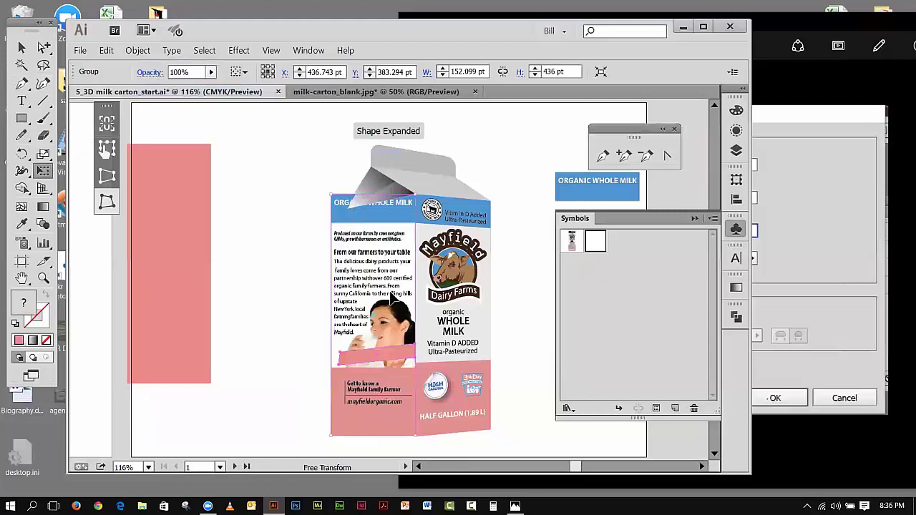
key(ctrl+z)
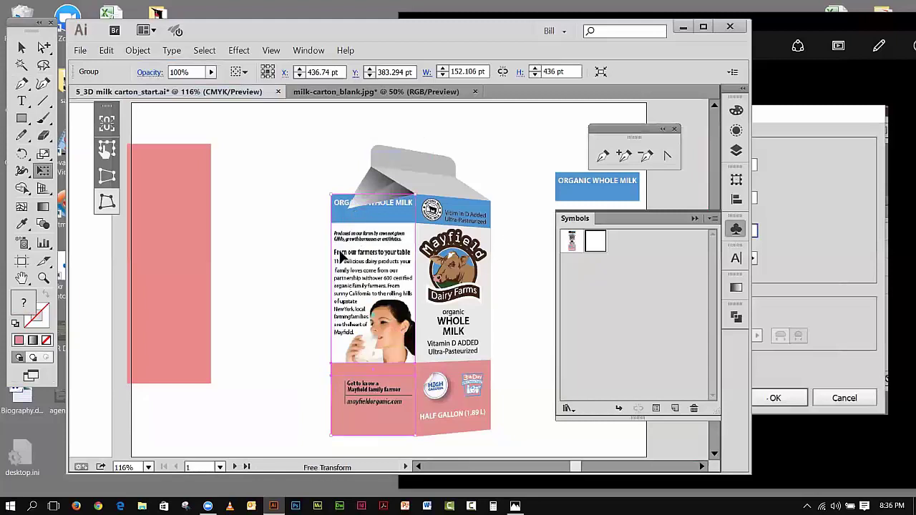
Step: Try to expand the grouped side panel artwork, and deselect it
click(139, 51)
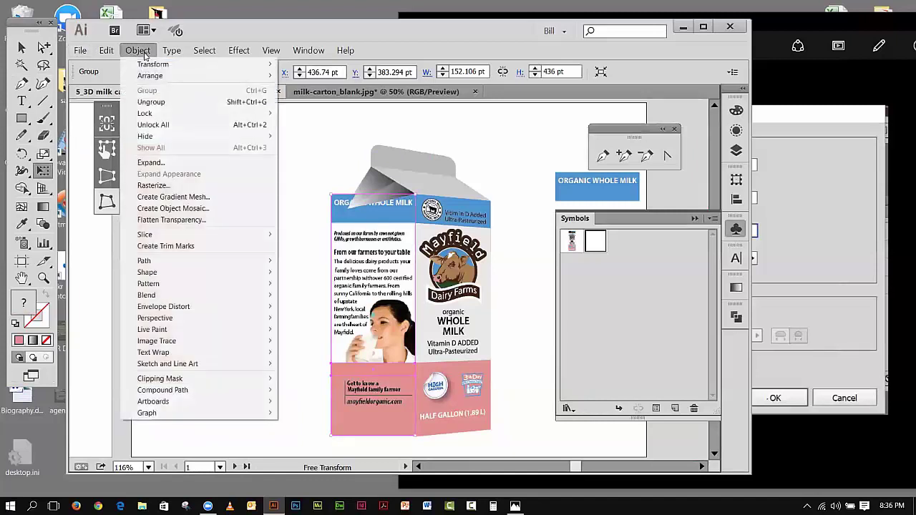
click(150, 163)
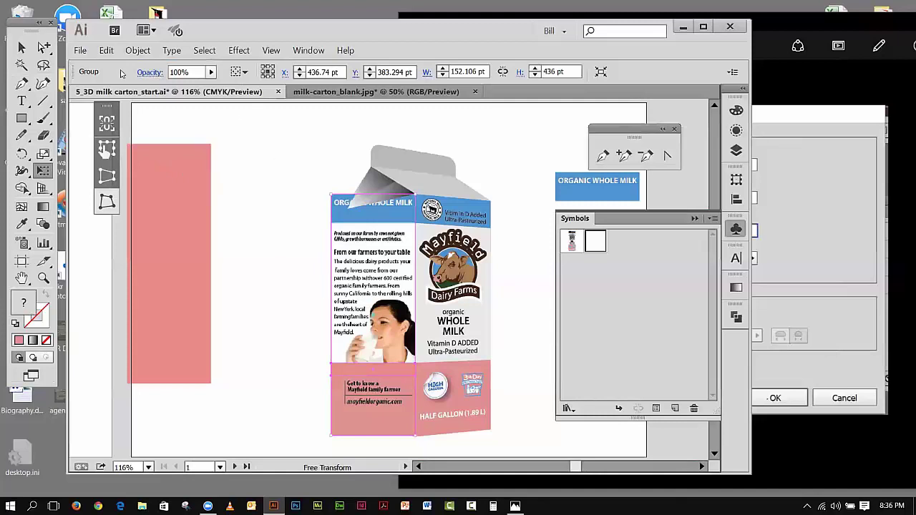
click(138, 50)
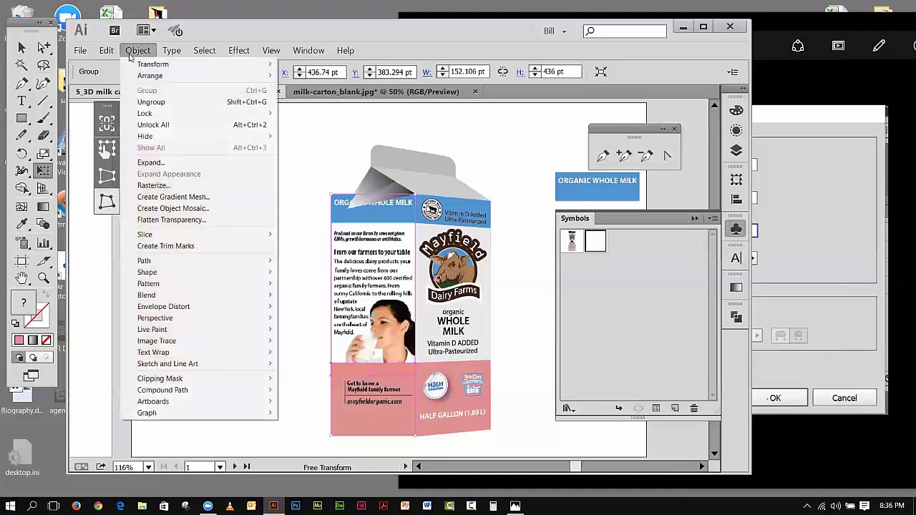
click(164, 163)
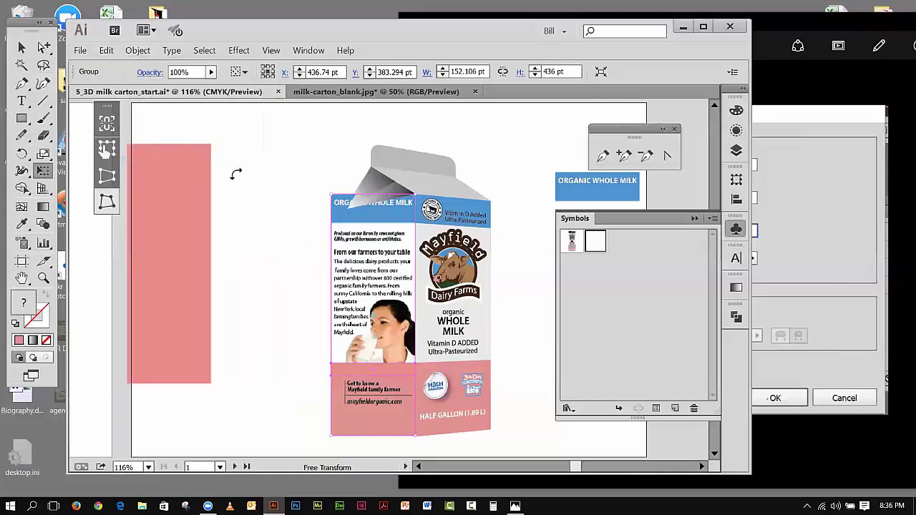
click(21, 48)
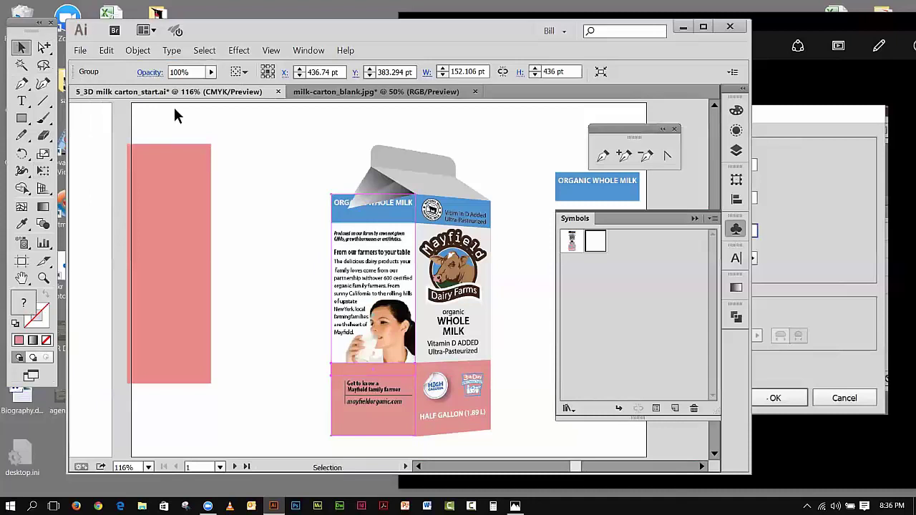
click(221, 128)
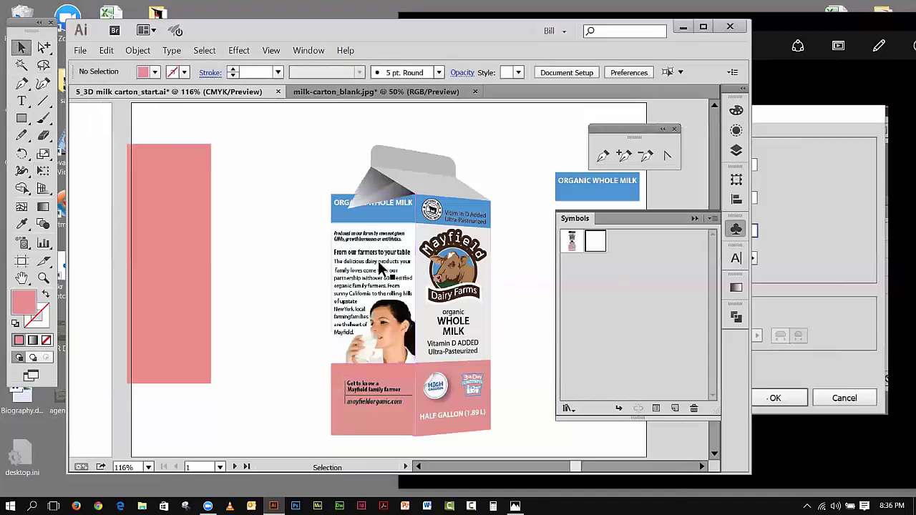
Step: Move the side panel group off the carton to the blank area beside the large pink rectangle, and ungroup it
click(380, 267)
drag(378, 261, 273, 247)
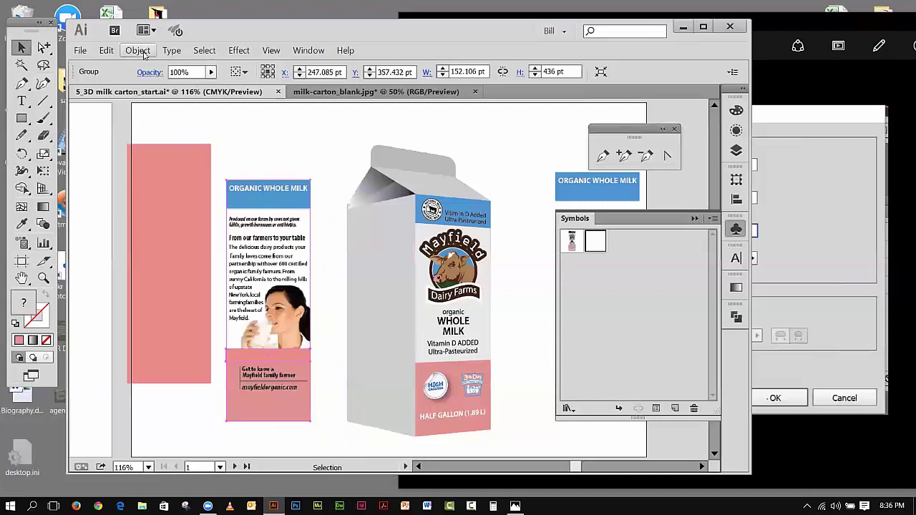
right_click(262, 281)
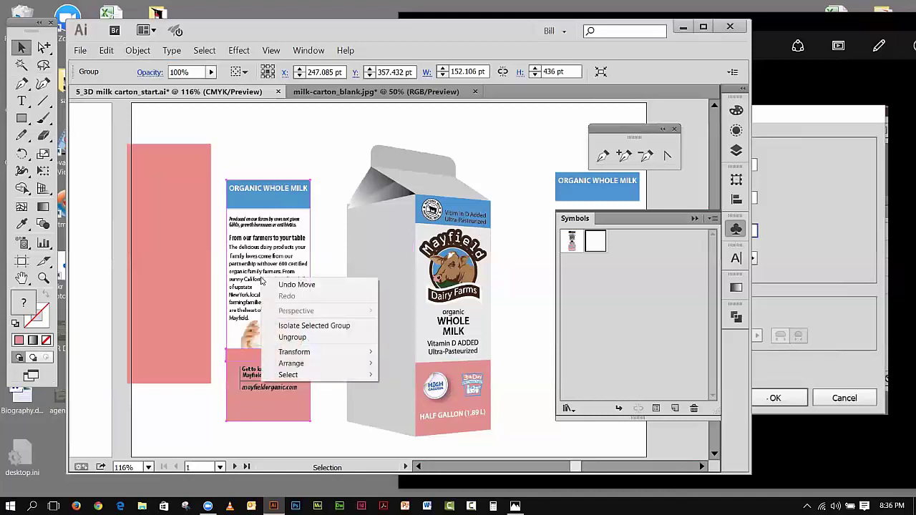
click(292, 337)
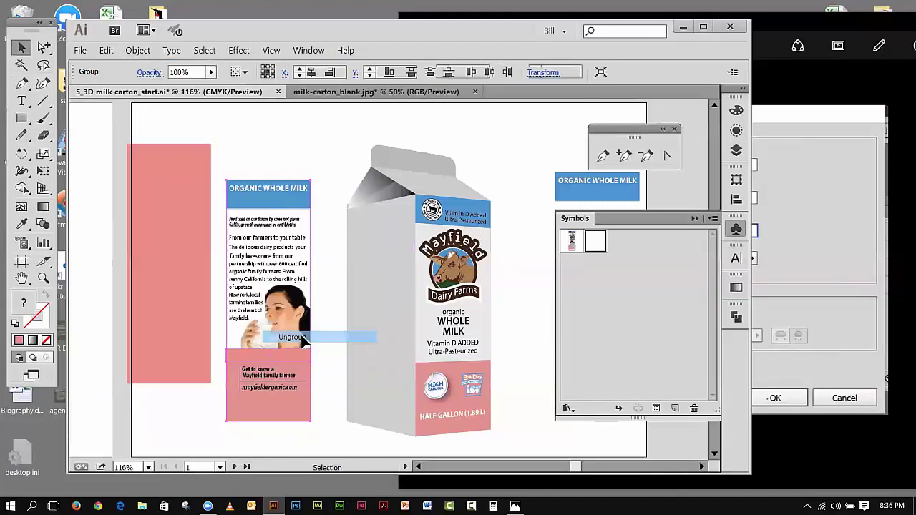
click(325, 298)
click(279, 295)
right_click(283, 305)
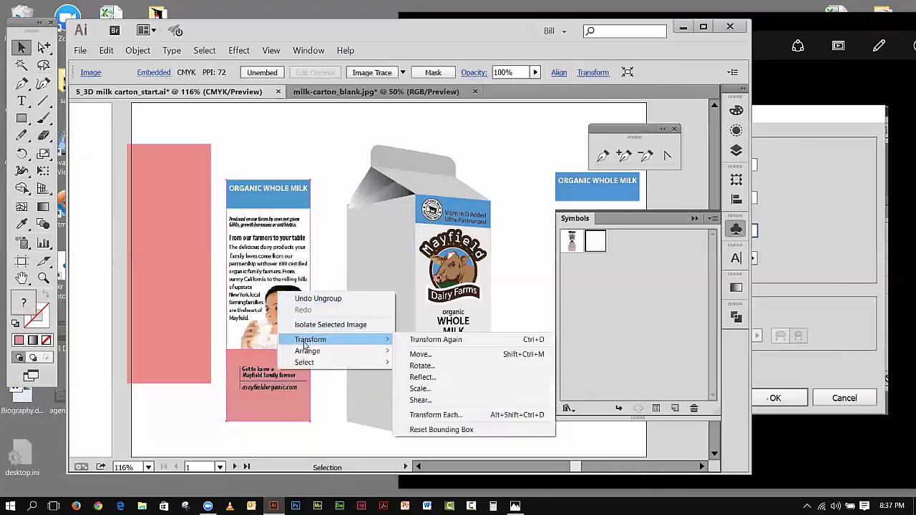
mouse_move(307, 351)
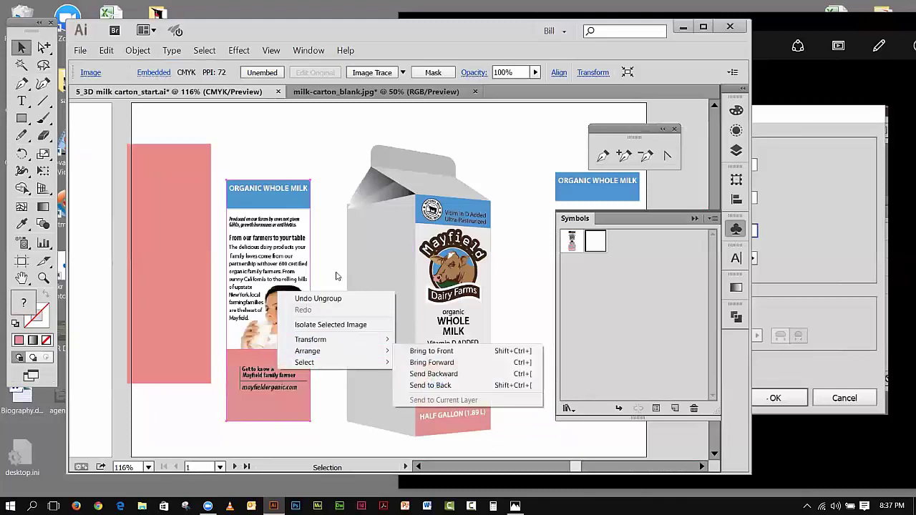
click(337, 229)
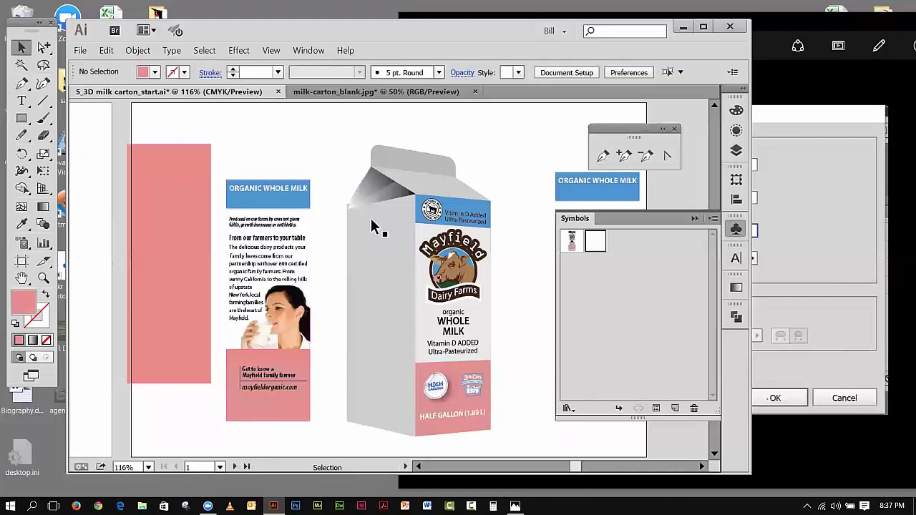
click(714, 218)
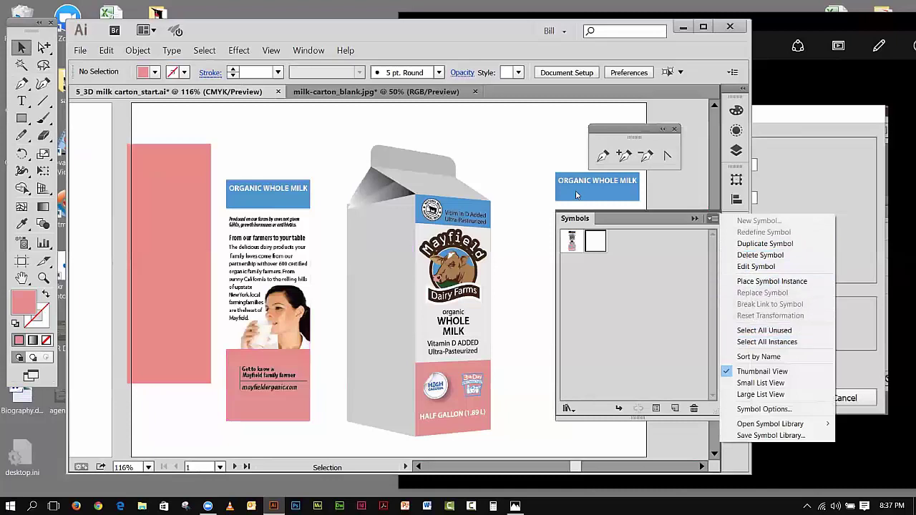
click(353, 234)
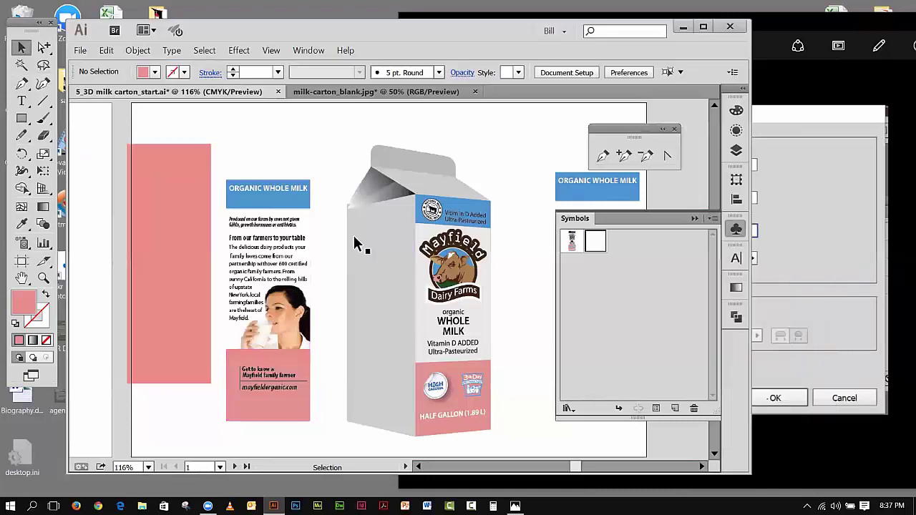
Step: Move the side panel image up beside the carton and try to Free Distort it
click(248, 202)
drag(248, 200, 272, 153)
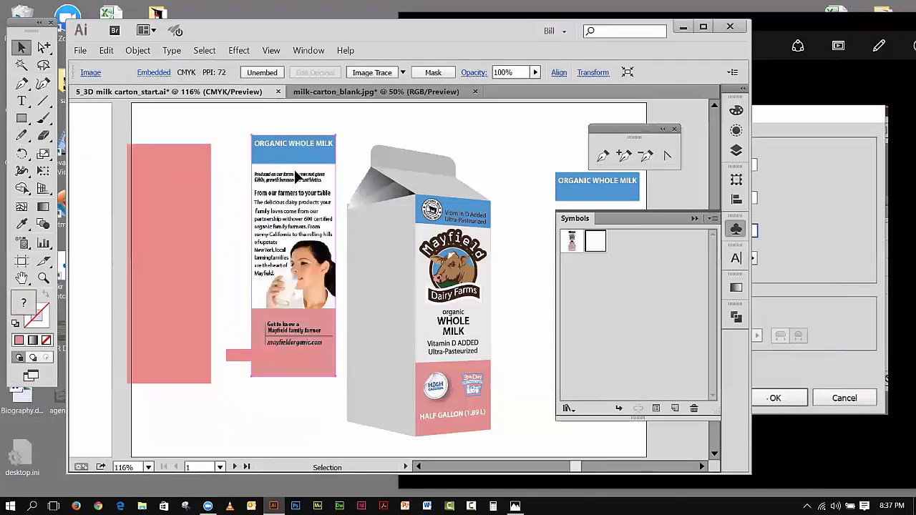
click(44, 171)
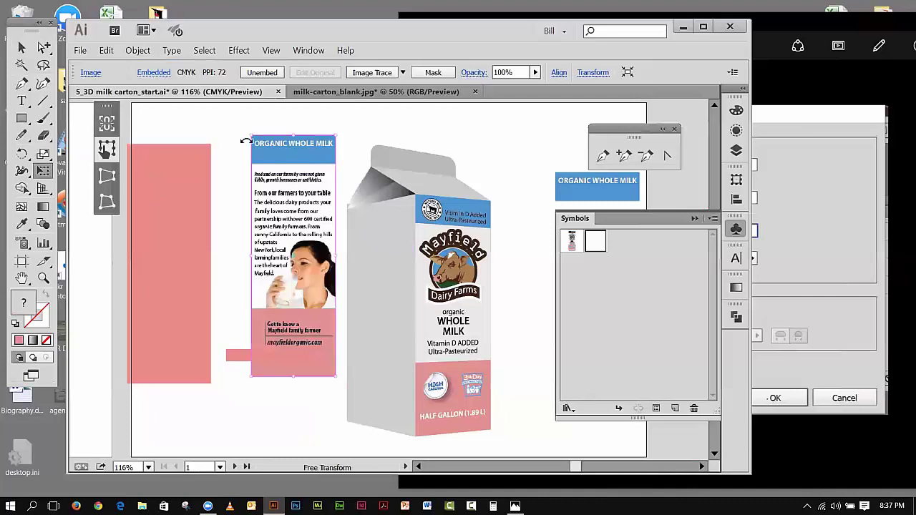
click(107, 202)
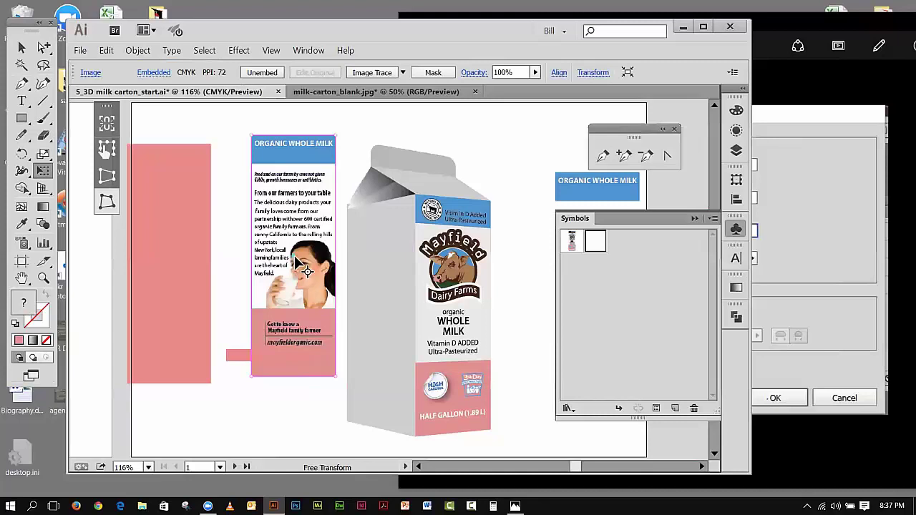
key(v)
Step: Image Trace the side panel image and set the tracing mode to Color
click(142, 51)
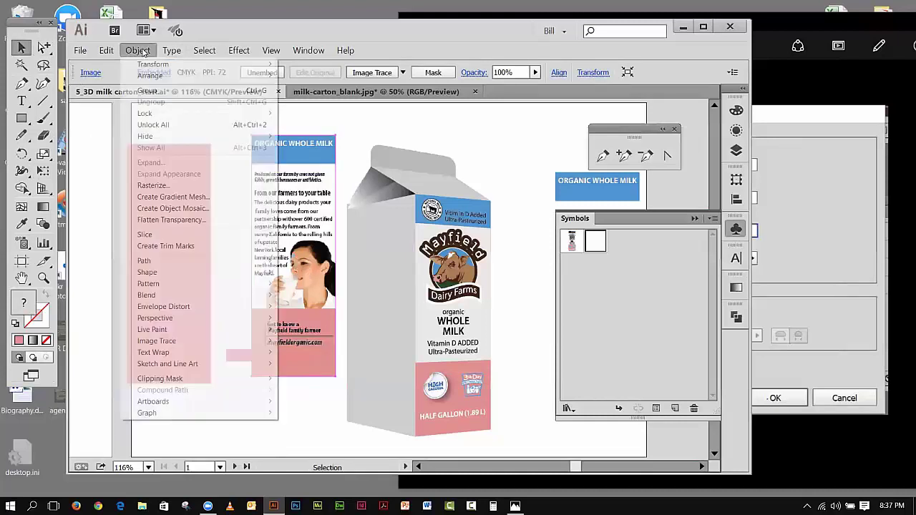
mouse_move(178, 343)
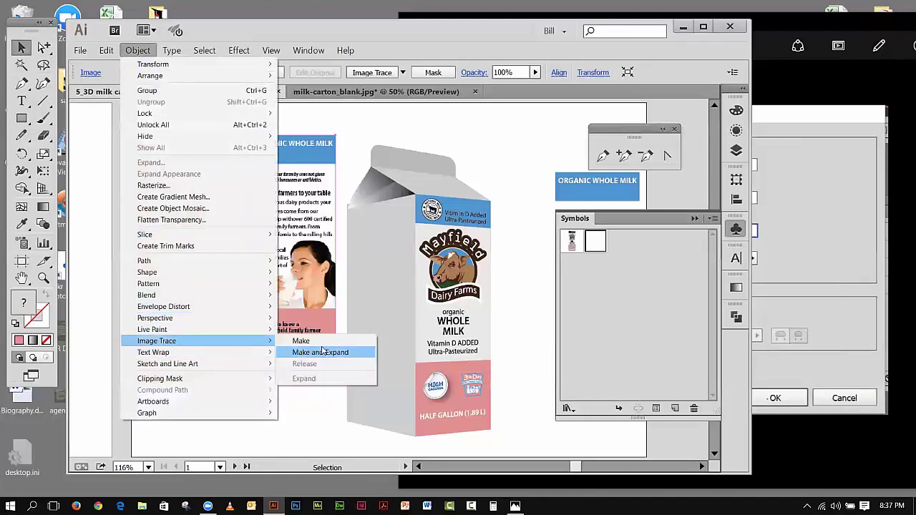
click(301, 341)
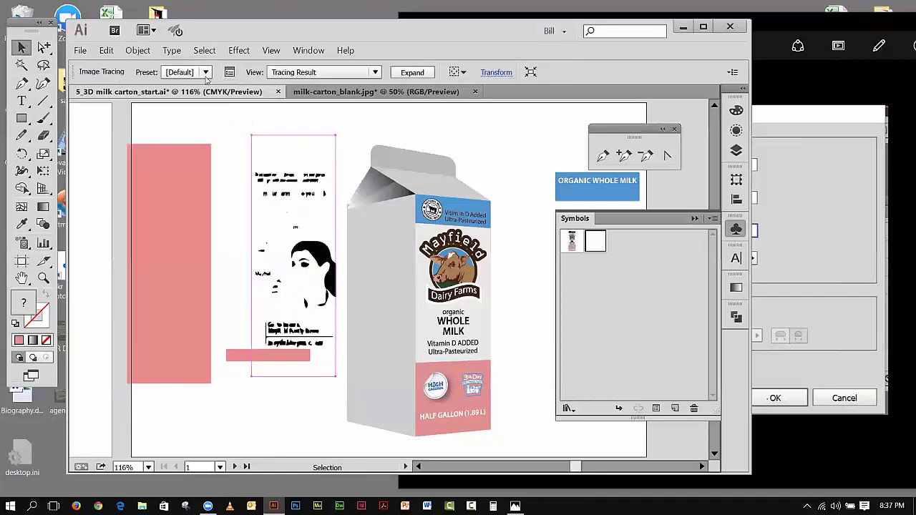
click(229, 72)
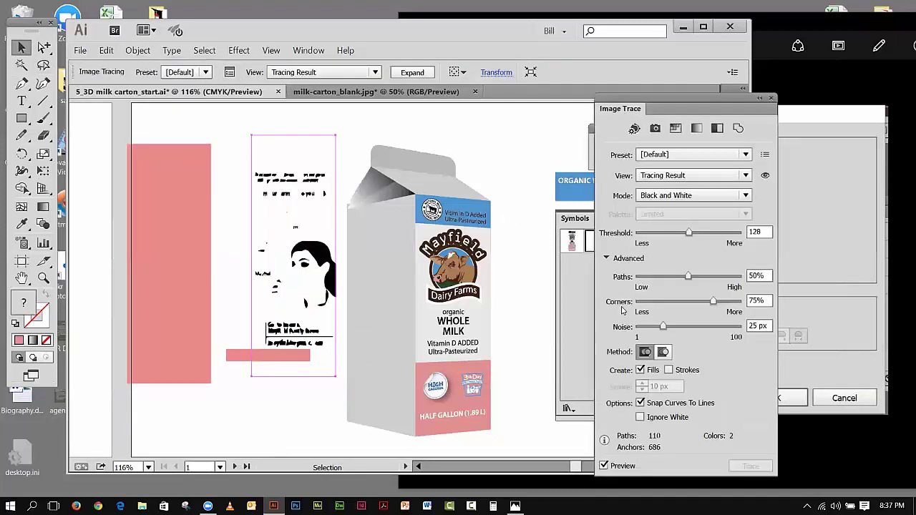
drag(689, 235, 735, 234)
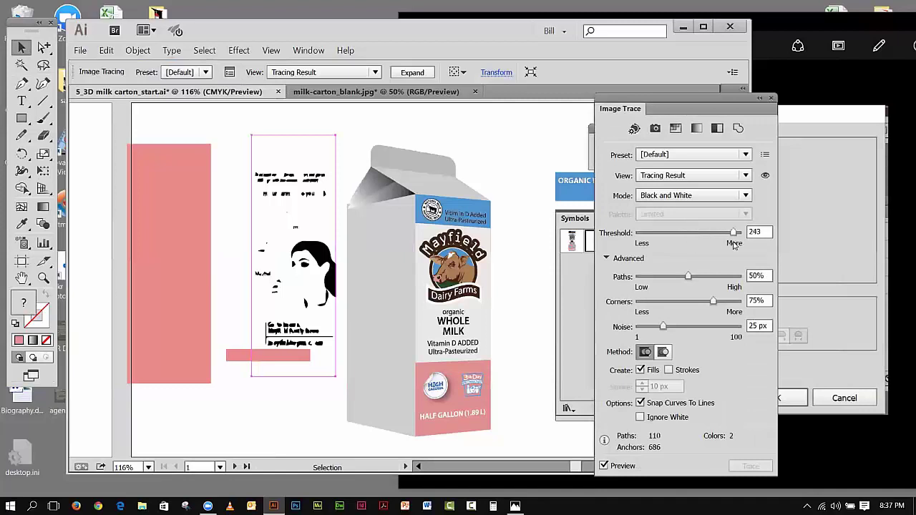
click(676, 197)
click(665, 210)
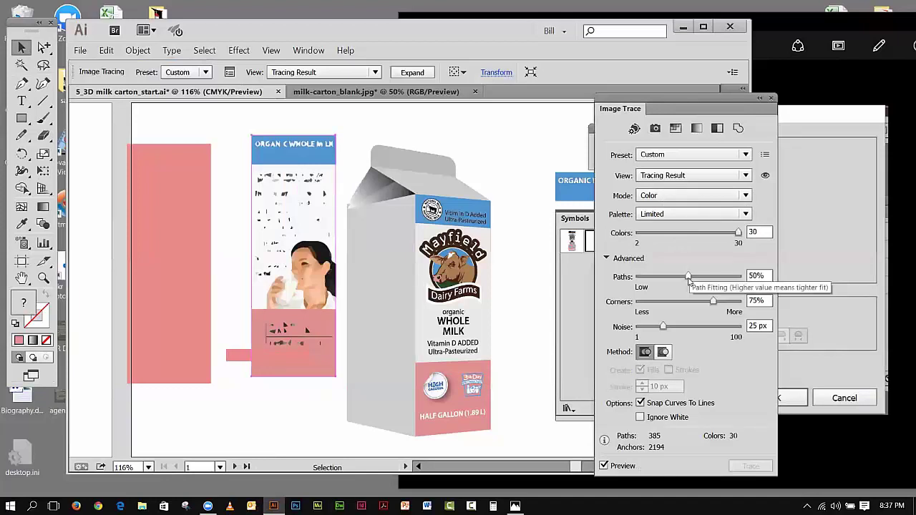
Step: Refine the side panel tracing with Paths at 100%, Corners at 100% and Noise at 1 px
drag(688, 277, 748, 279)
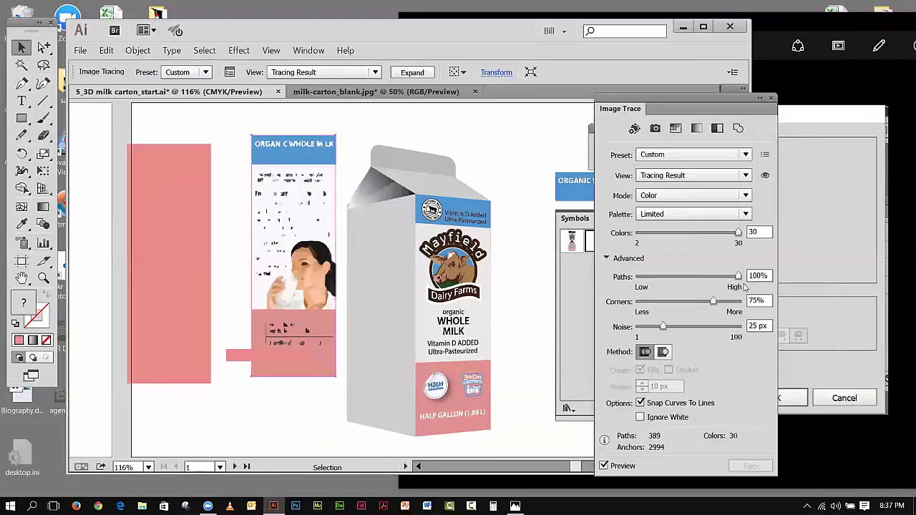
drag(713, 301, 743, 306)
drag(662, 327, 634, 330)
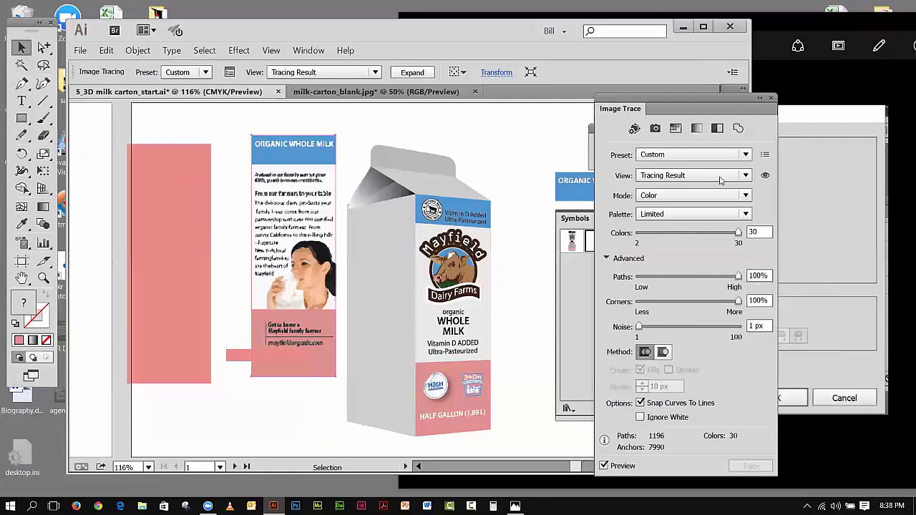
click(759, 99)
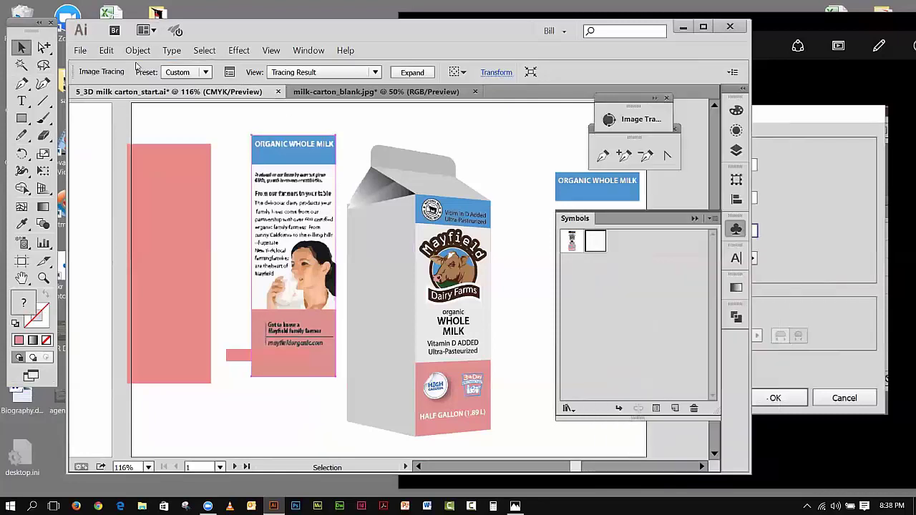
Step: Expand the side panel tracing into editable vector paths and deselect it
click(134, 51)
mouse_move(187, 341)
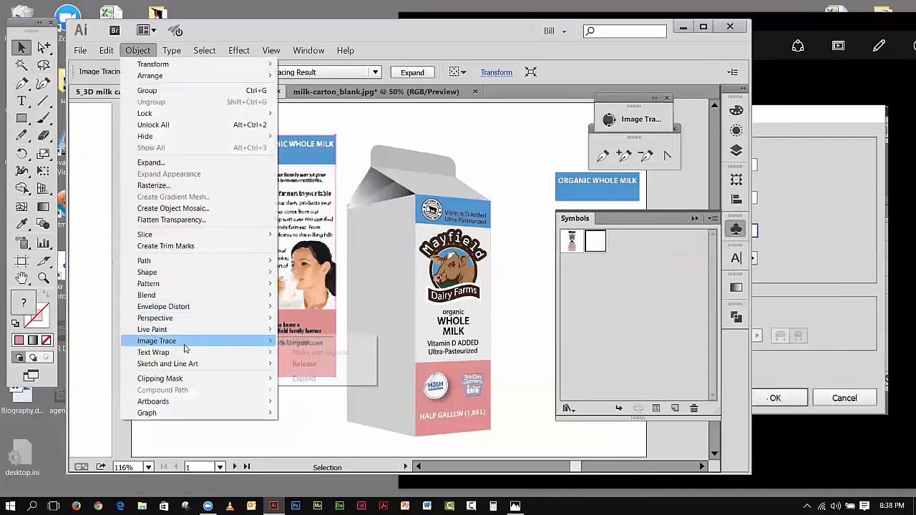
click(303, 378)
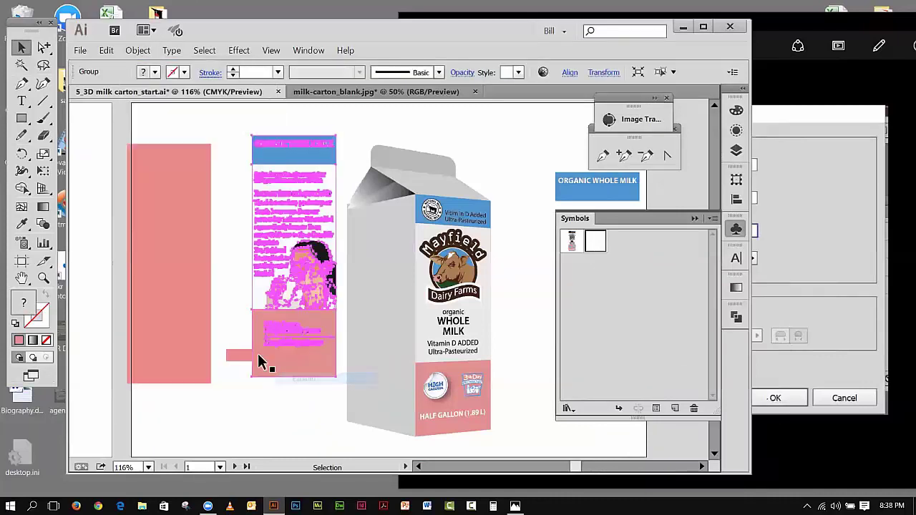
click(217, 159)
Step: Move the thin pink strip onto the traced panel, aligning it with the upper edge of the pink area below the woman
mouse_move(234, 352)
mouse_down()
mouse_move(266, 327)
mouse_move(262, 315)
mouse_up()
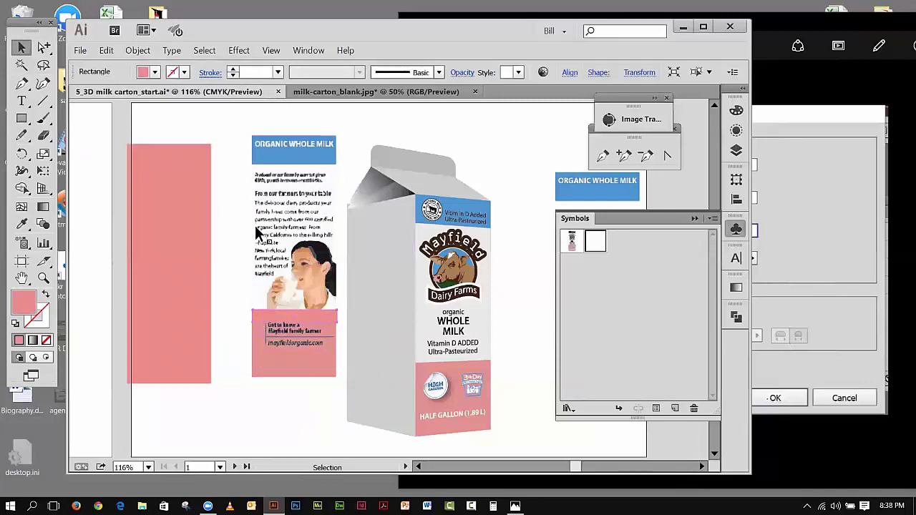
click(224, 250)
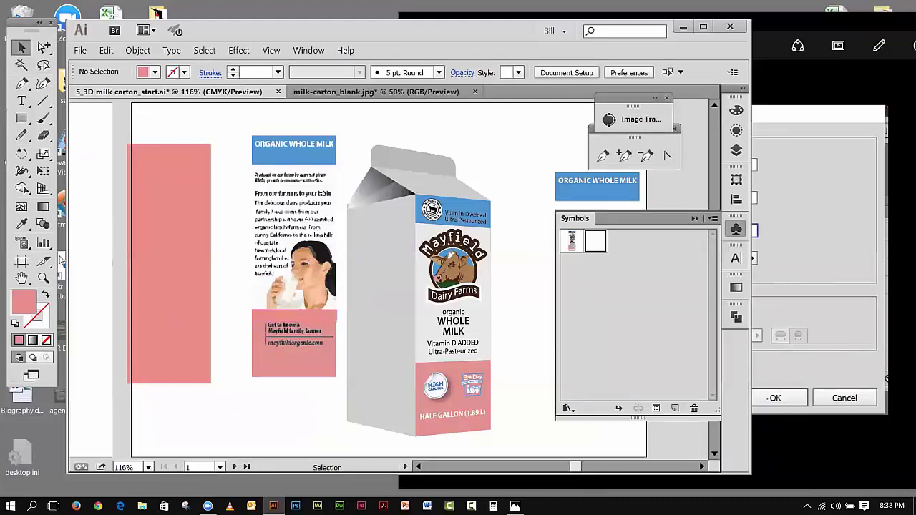
click(44, 278)
drag(221, 287, 351, 343)
click(22, 47)
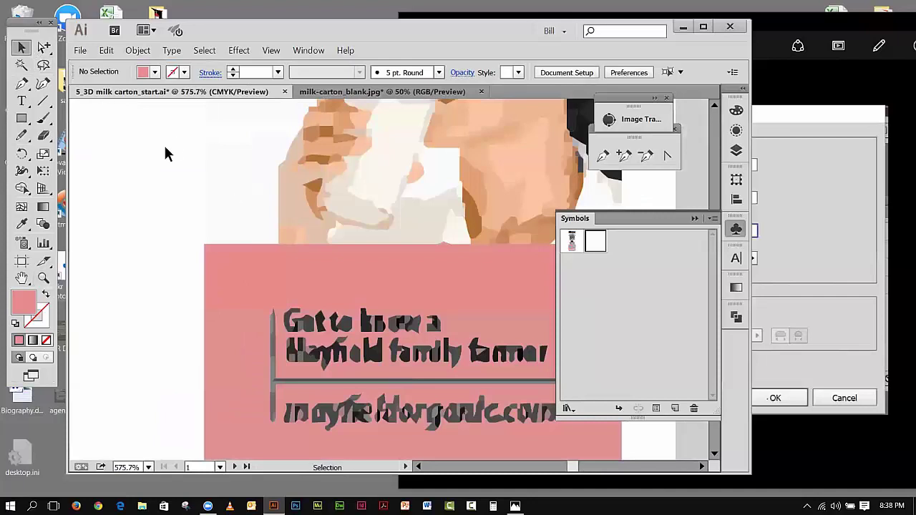
click(310, 278)
drag(307, 269, 306, 266)
click(270, 50)
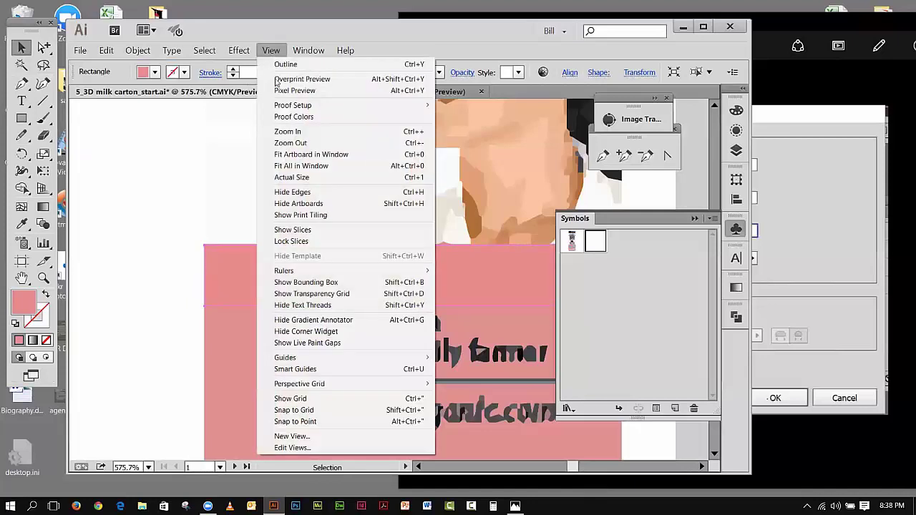
click(285, 156)
Step: Group the pink strip with the traced side panel artwork and move the group onto the carton's blank side
drag(274, 219, 315, 384)
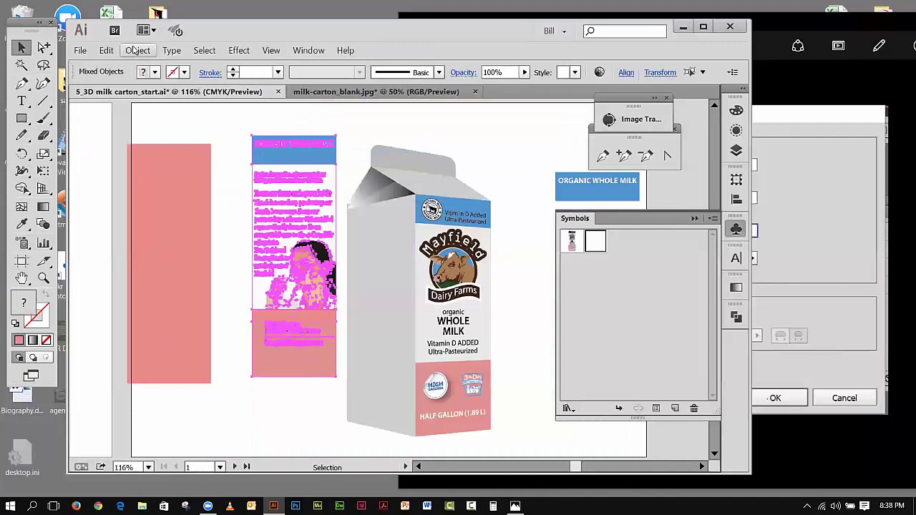
click(137, 50)
click(152, 89)
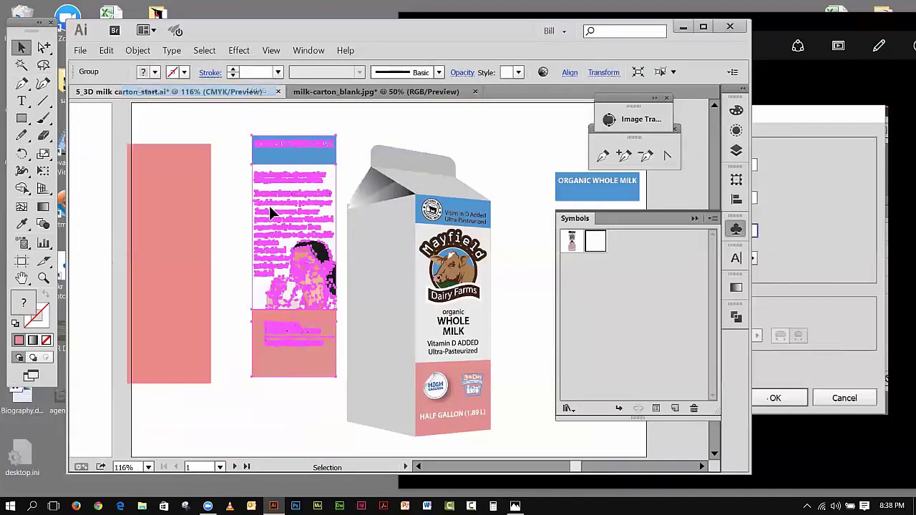
drag(274, 205, 349, 254)
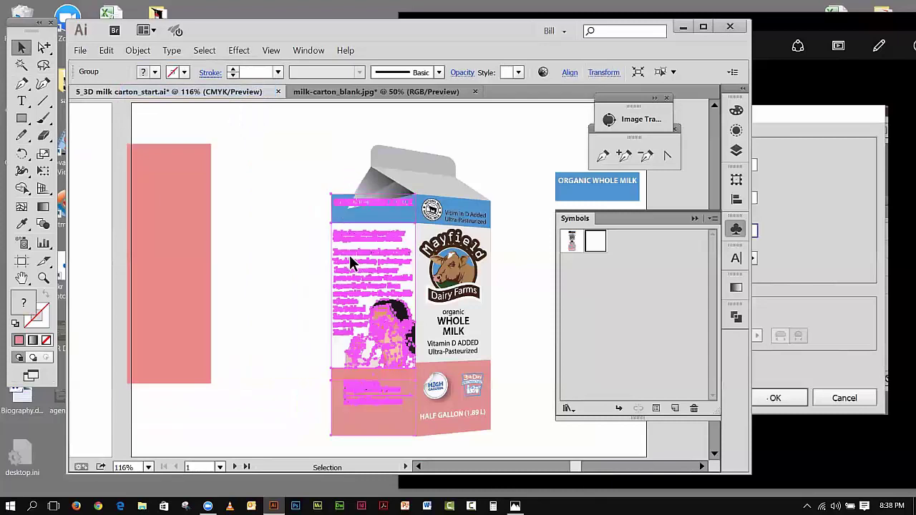
click(261, 315)
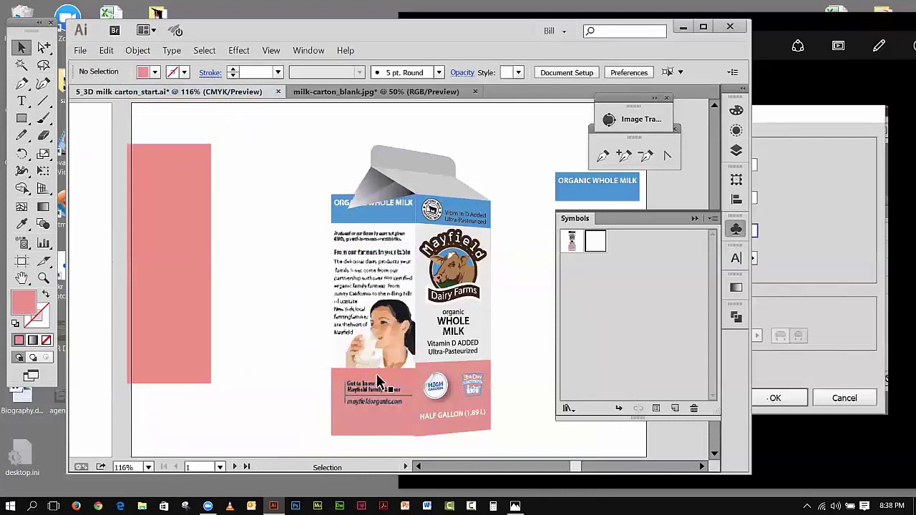
Step: Nudge only the pink strip within the group up to meet the front panel's pink band at the shared edge
alt+click(44, 47)
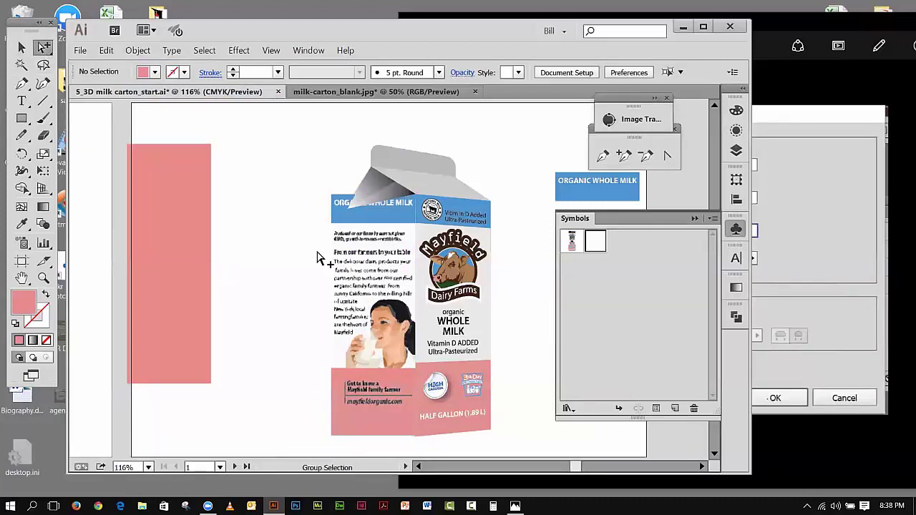
click(361, 379)
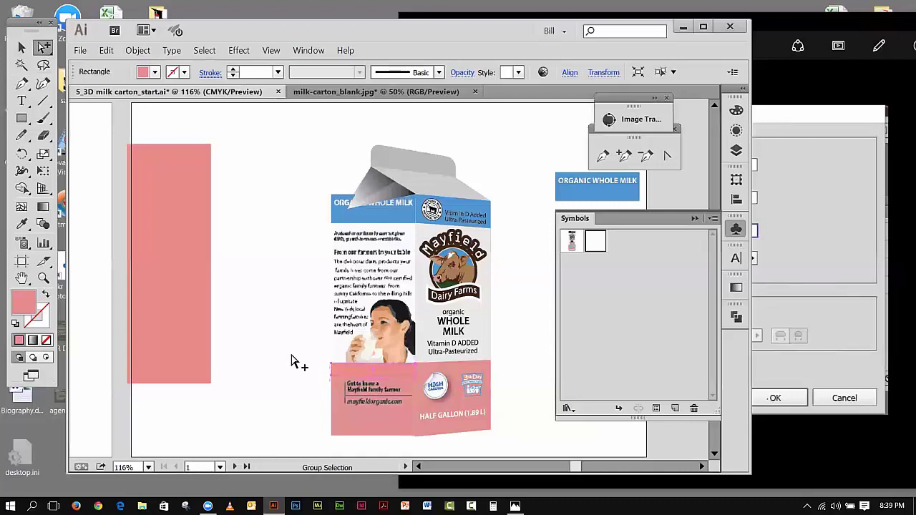
click(261, 289)
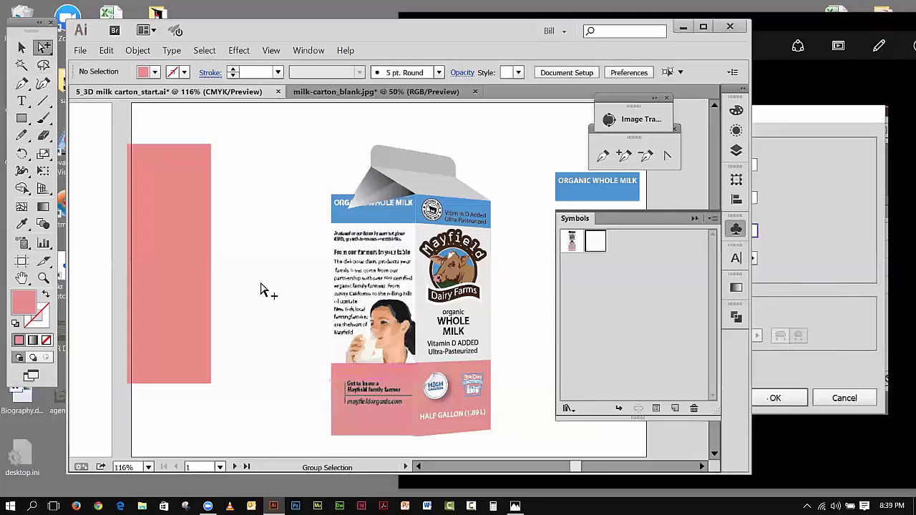
Step: Select the carton's top flap and roof shapes and lock them
click(343, 209)
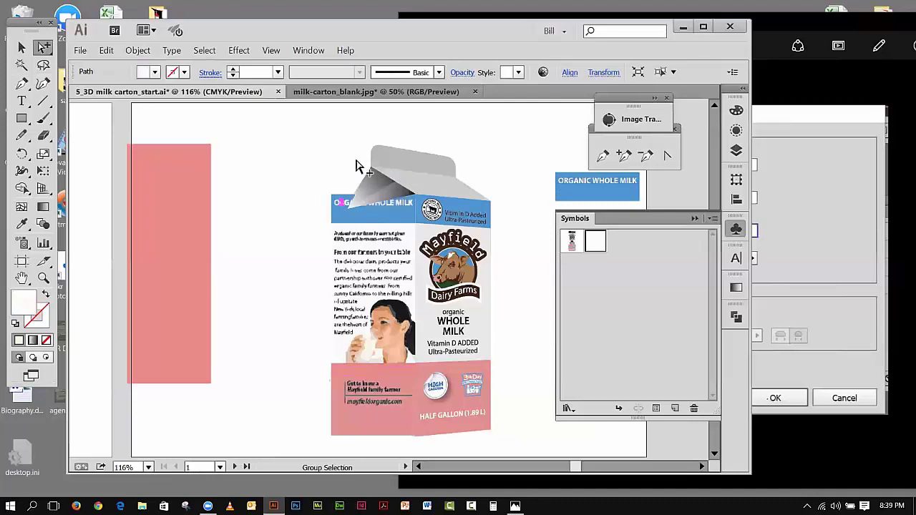
click(426, 178)
click(138, 50)
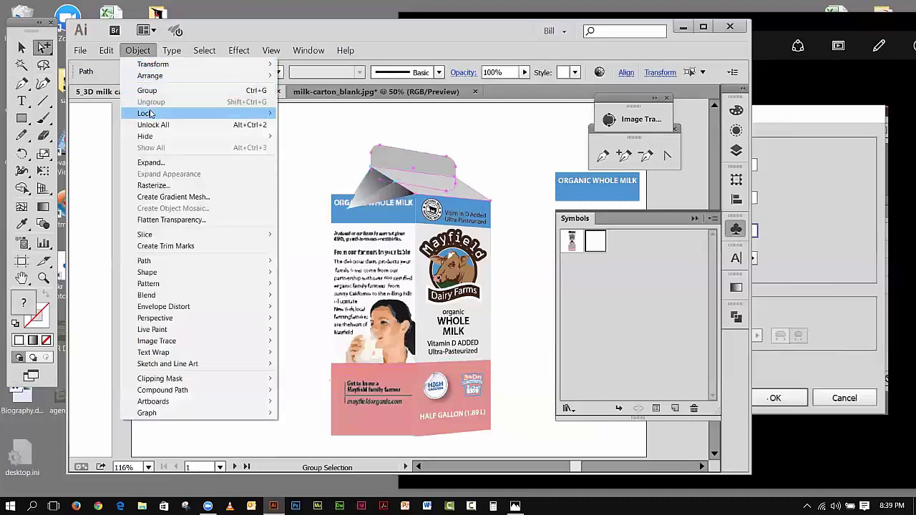
mouse_move(150, 113)
click(294, 114)
Step: Group all the artwork on the carton's side panel and lock the group
drag(360, 258, 421, 447)
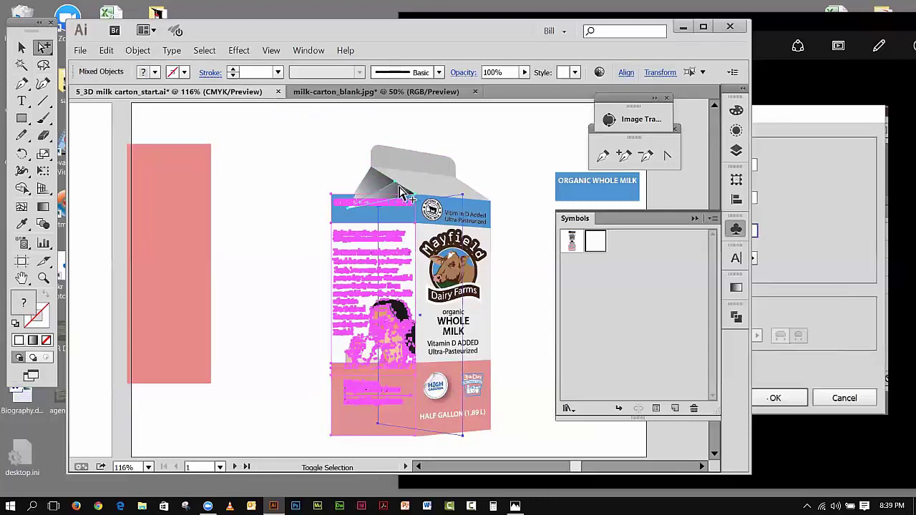
key(ctrl+g)
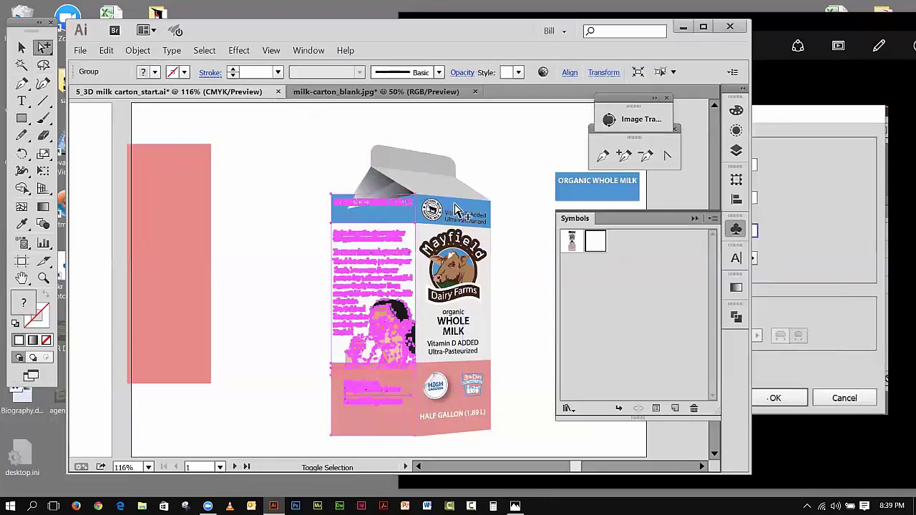
click(136, 51)
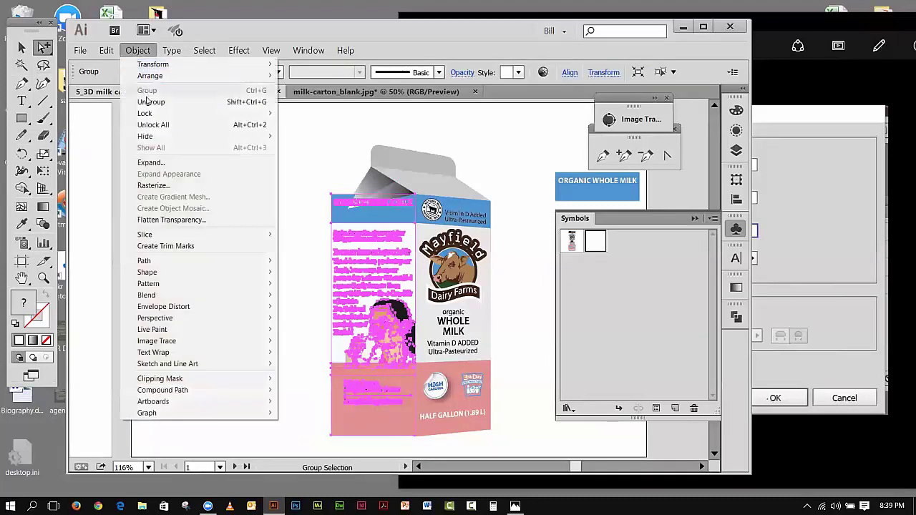
click(303, 116)
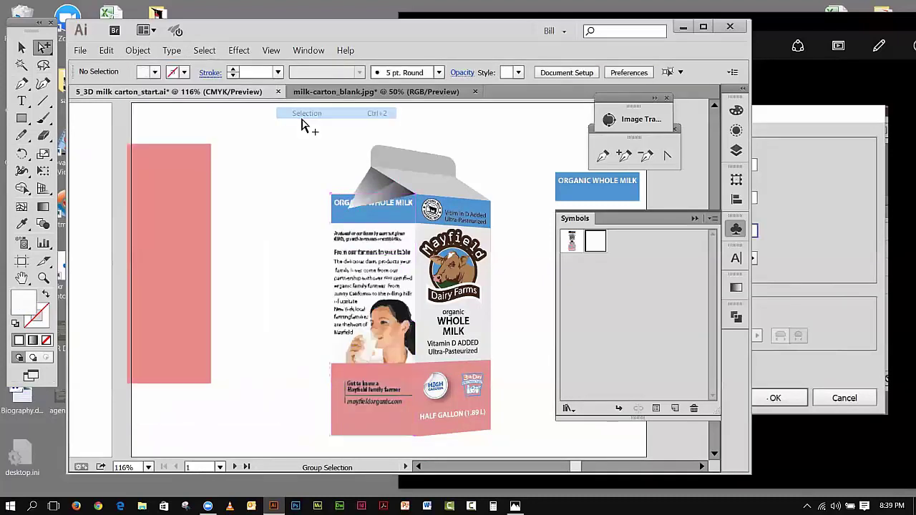
Step: Clear the selection of the shape beneath the side panel and unlock all locked objects
key(v)
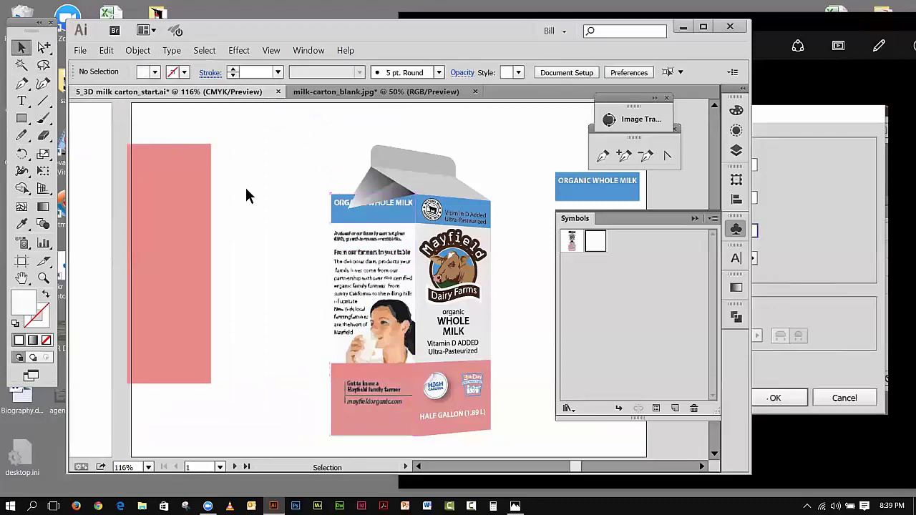
click(388, 253)
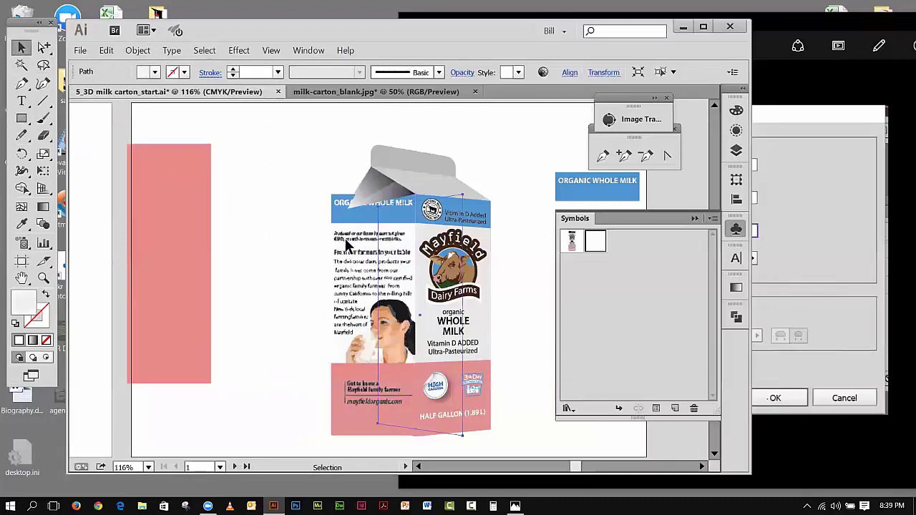
click(320, 186)
drag(337, 220, 338, 223)
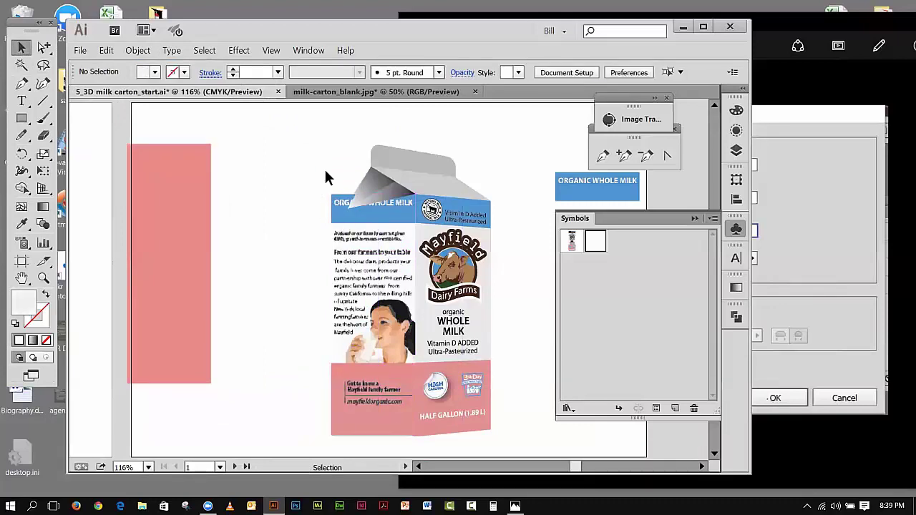
click(138, 50)
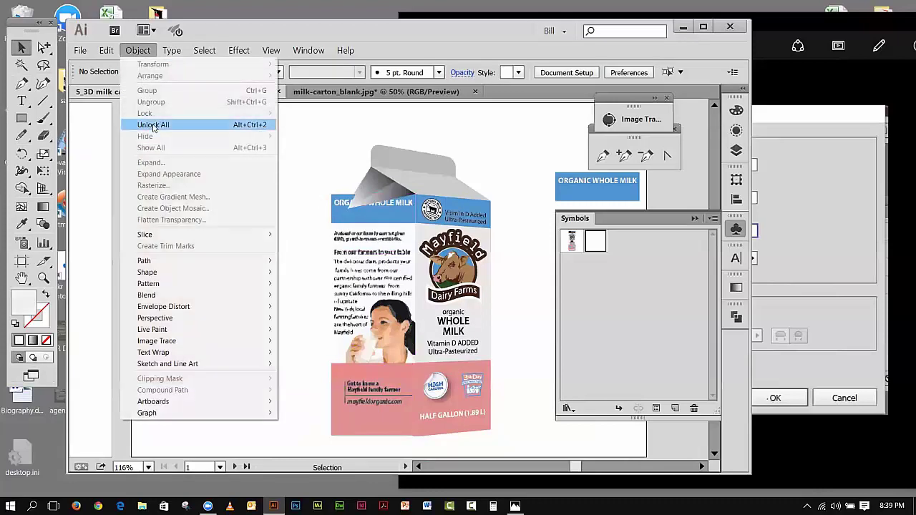
click(155, 125)
Step: Free-distort the side panel group, pulling its two outer corners inward to match the perspective of the carton's blank side
click(250, 169)
click(346, 255)
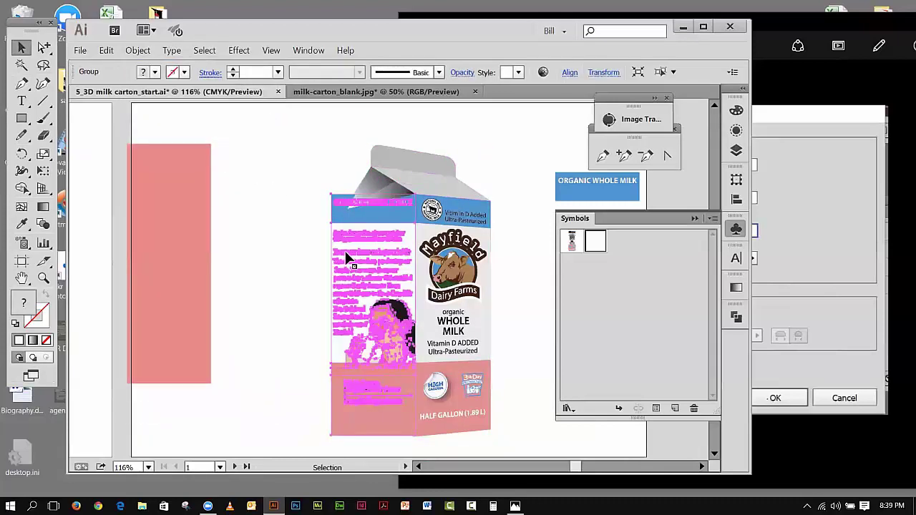
click(48, 172)
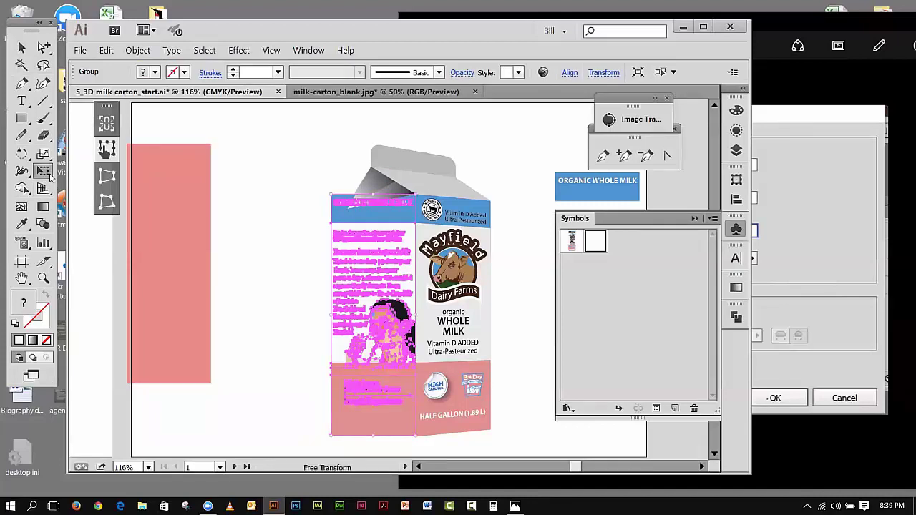
click(113, 204)
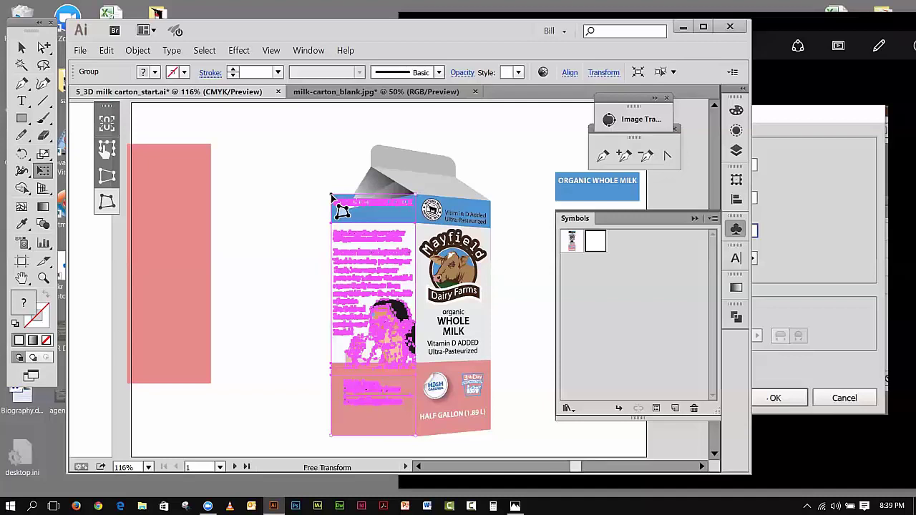
drag(332, 194, 347, 215)
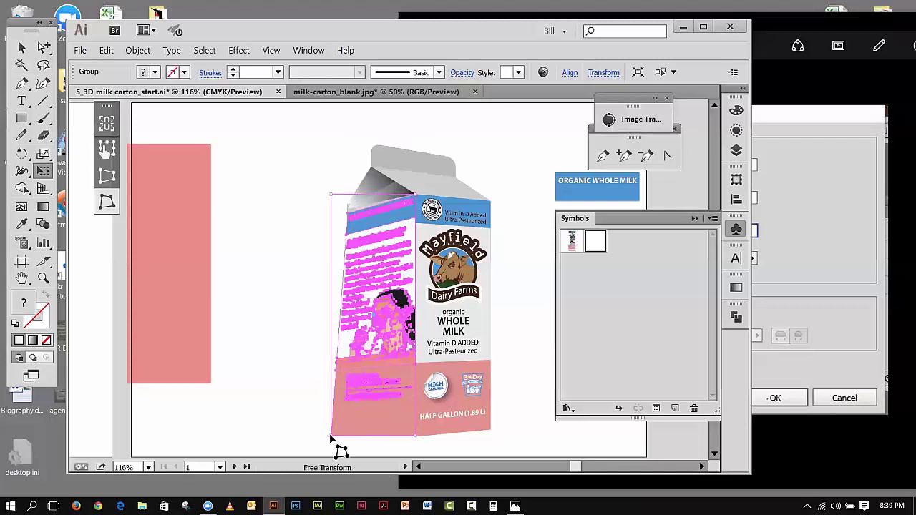
drag(332, 439, 348, 427)
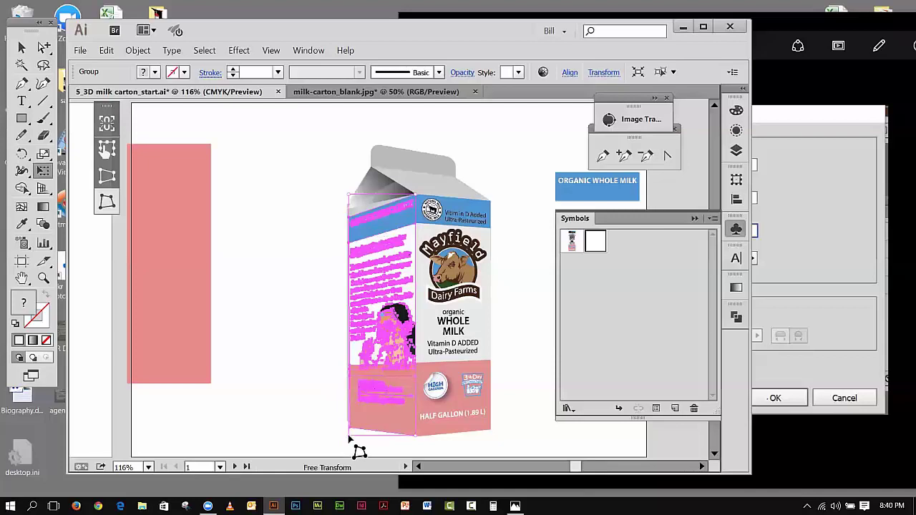
drag(349, 438, 346, 431)
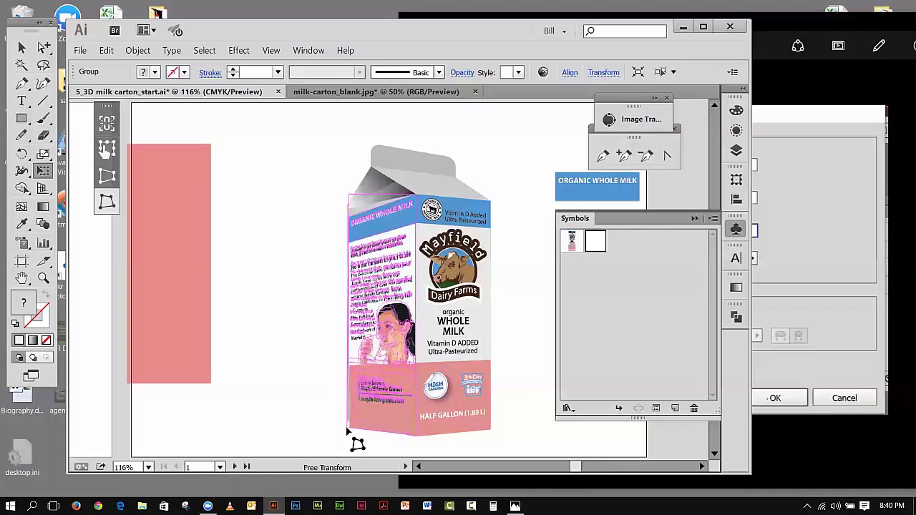
drag(346, 433, 345, 431)
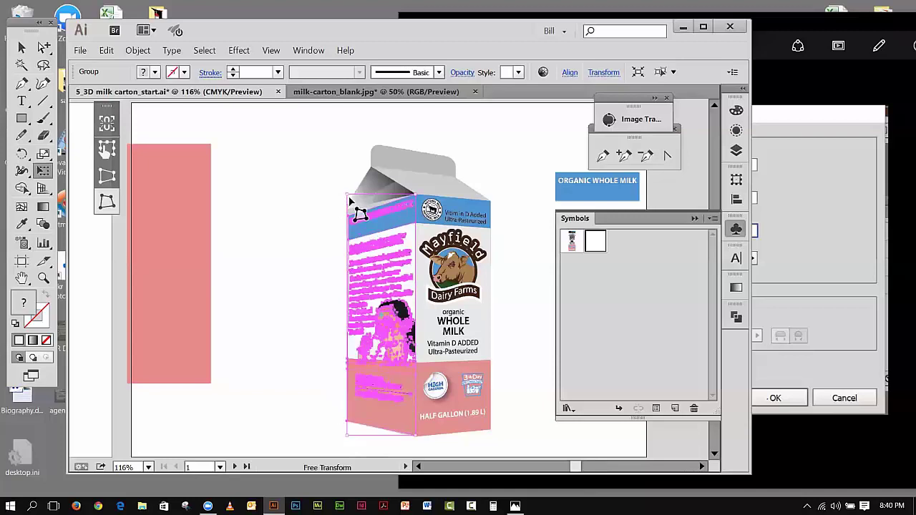
drag(347, 196, 348, 198)
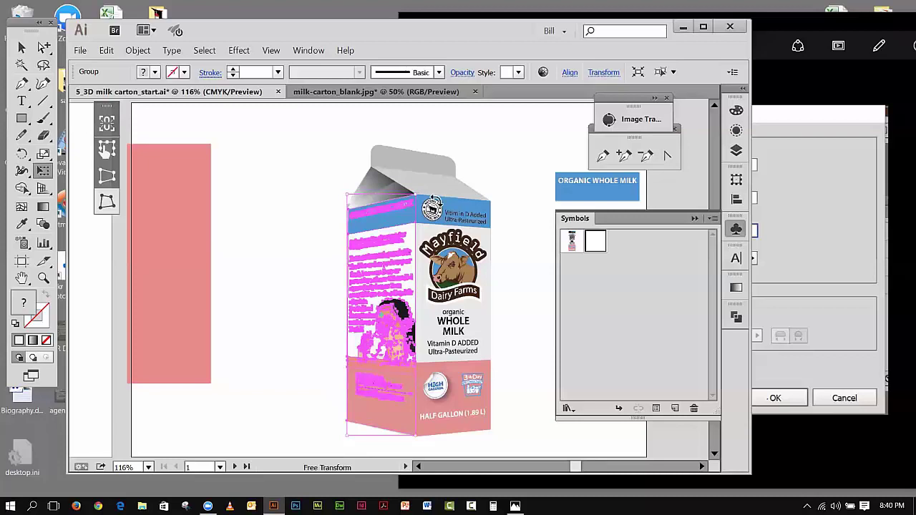
click(22, 47)
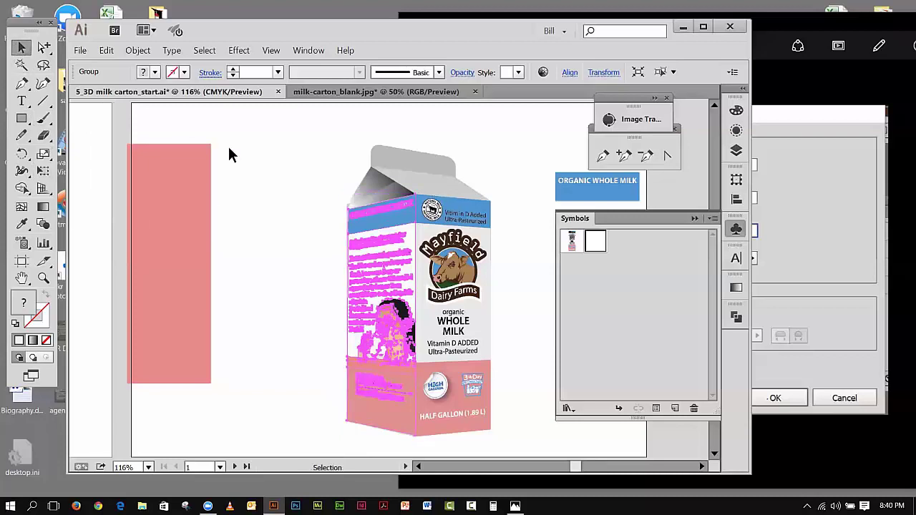
click(260, 182)
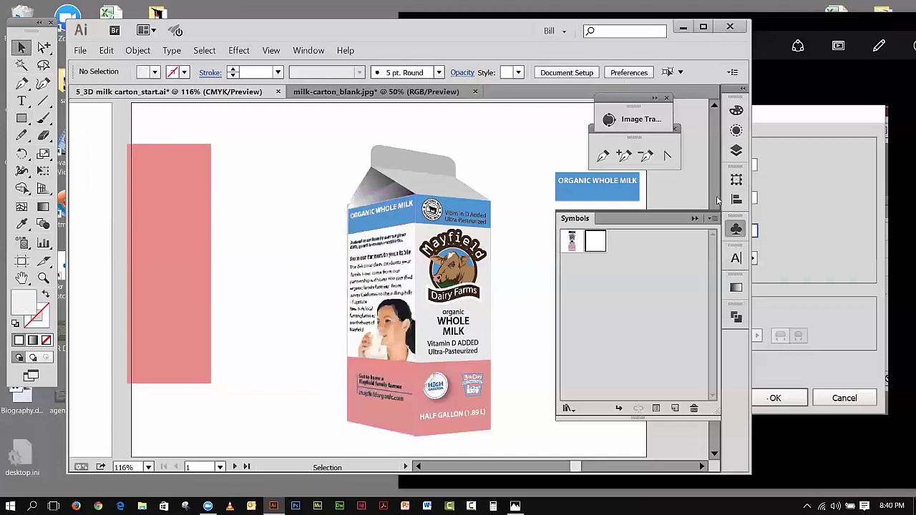
Step: Toggle the top and work layers off and on to check their contents, and hide the carton top layer
click(736, 149)
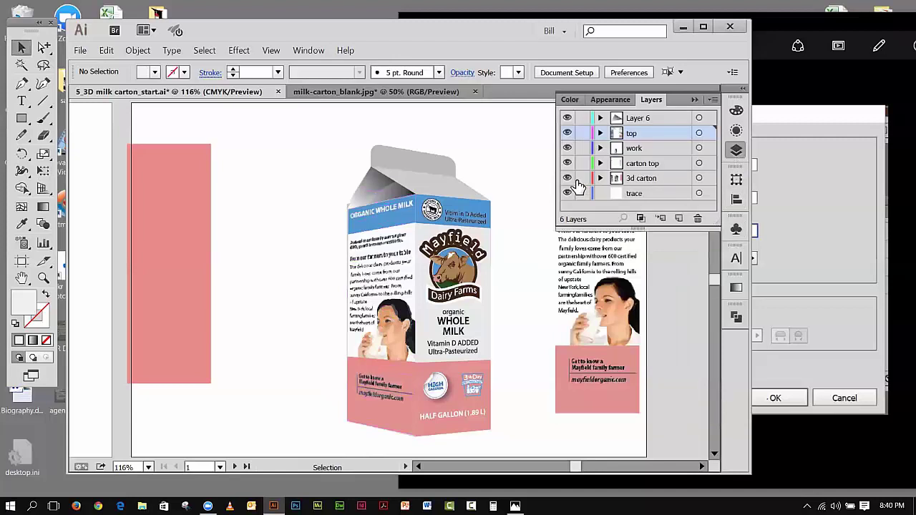
click(566, 133)
click(567, 134)
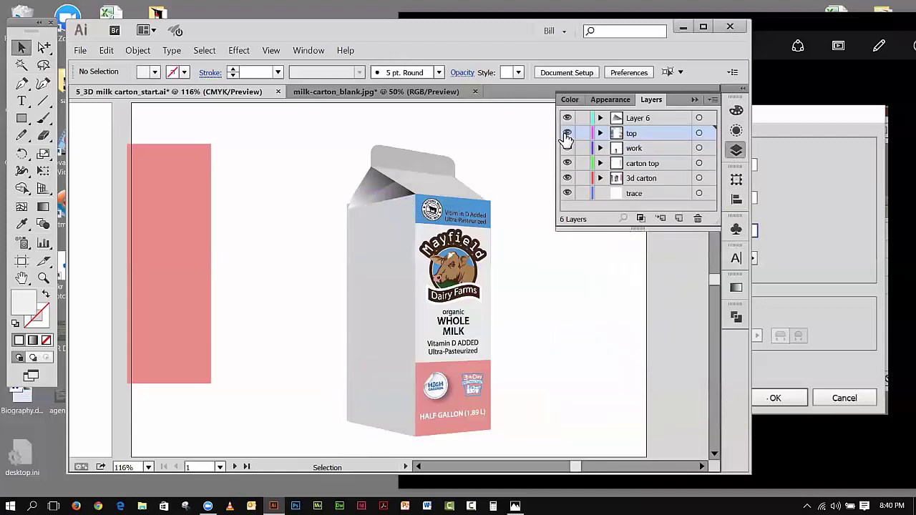
click(566, 133)
click(567, 135)
click(566, 149)
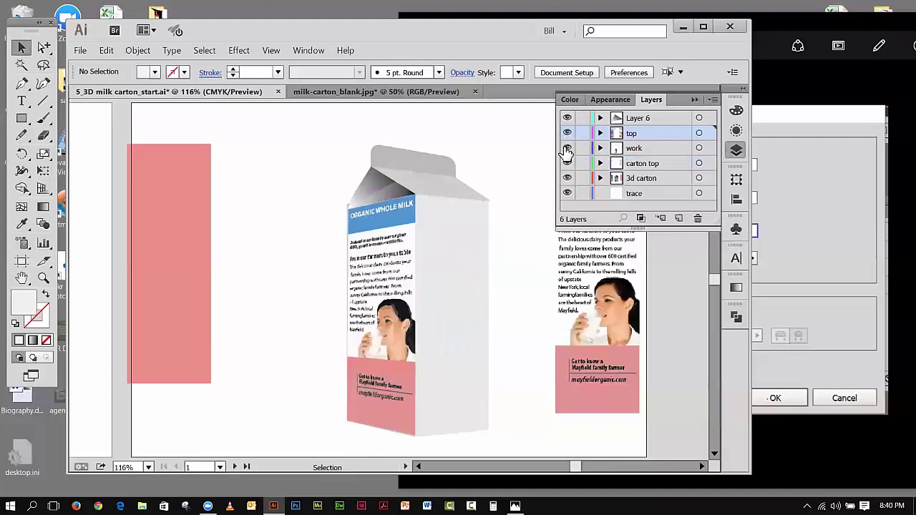
click(567, 149)
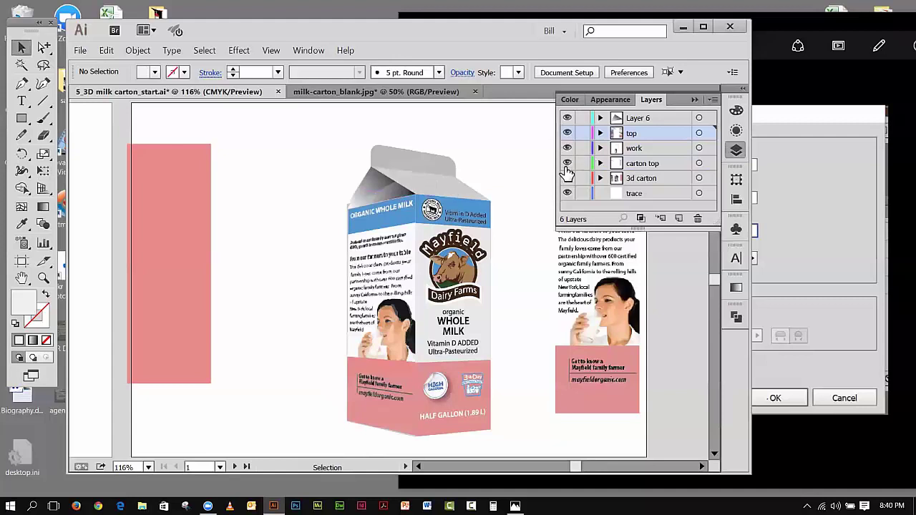
click(567, 163)
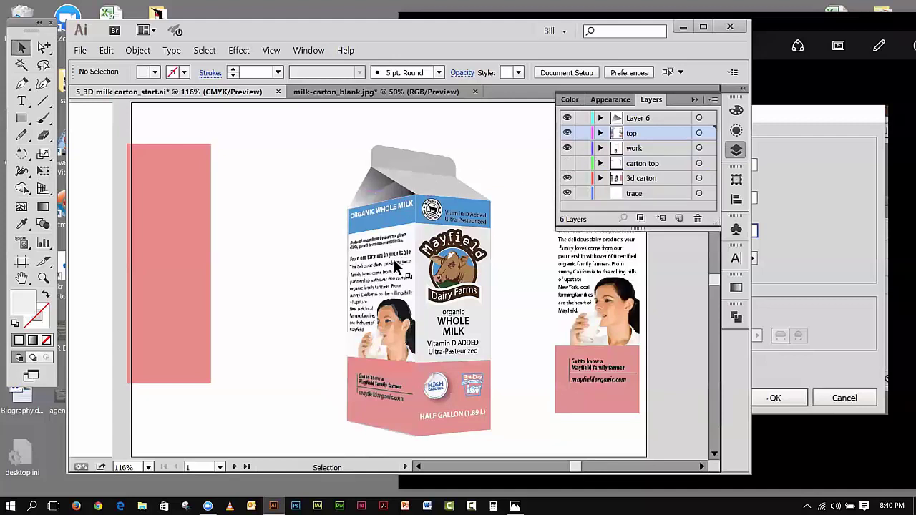
Step: Fine-tune the side panel group's upper outer corner with Free Distort to meet the carton's edge
click(362, 233)
click(42, 171)
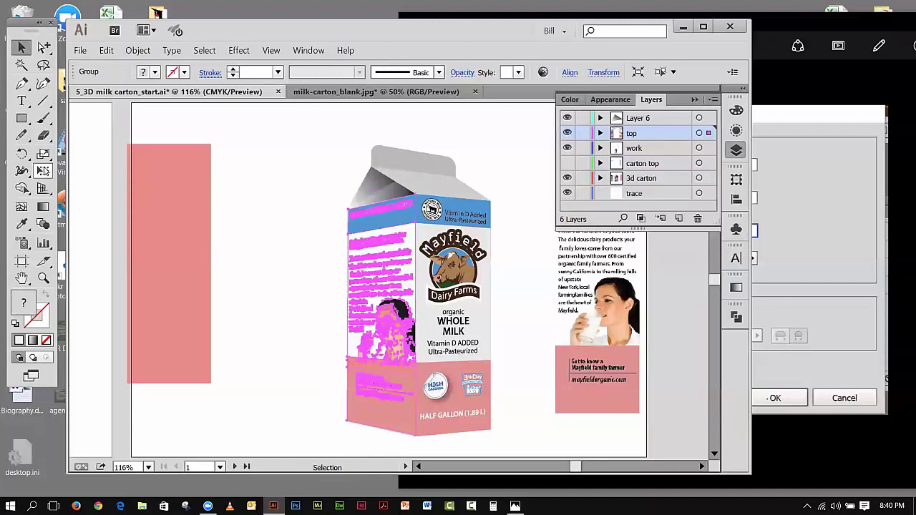
click(113, 202)
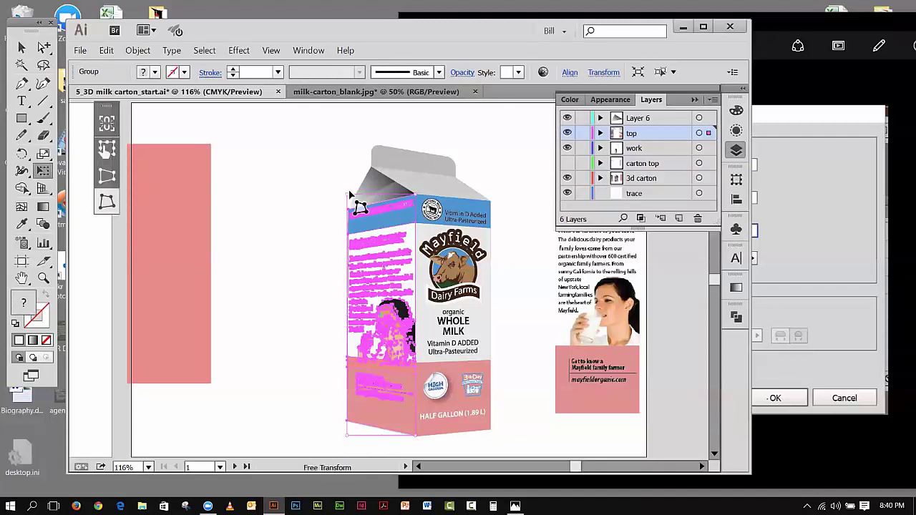
drag(346, 194, 346, 193)
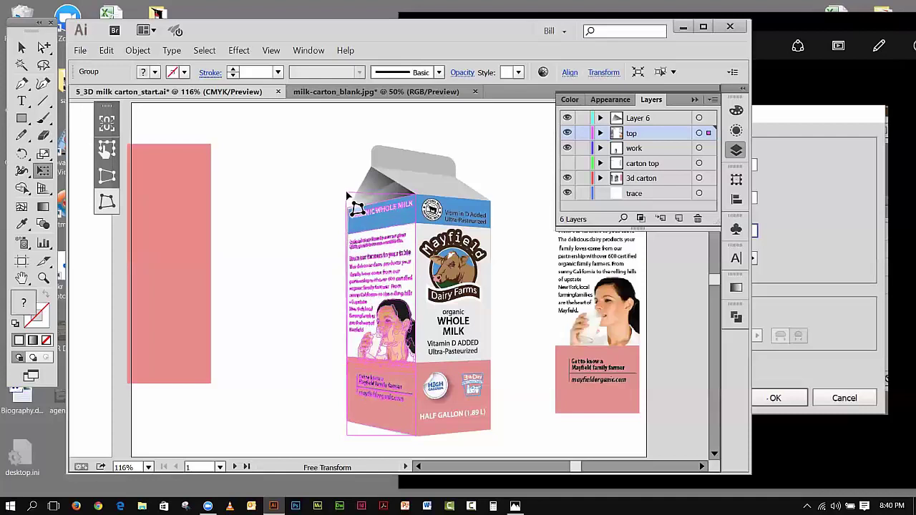
click(21, 47)
click(216, 123)
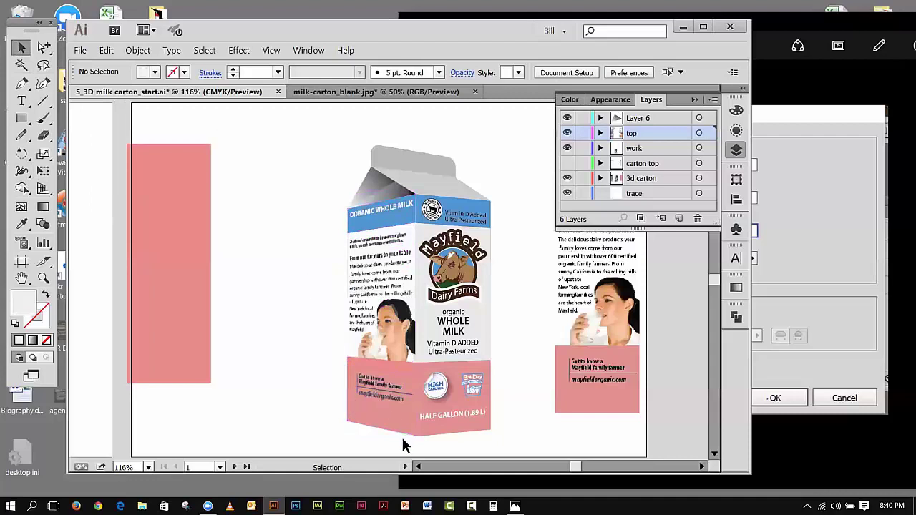
Step: Move the large pink rectangle onto the carton's side panel and bring it to the front of its layer
drag(183, 176, 387, 229)
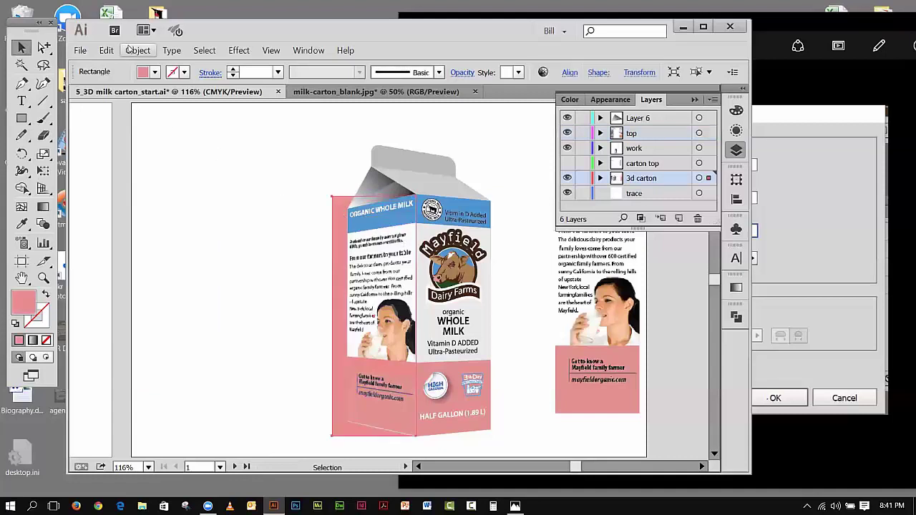
click(130, 51)
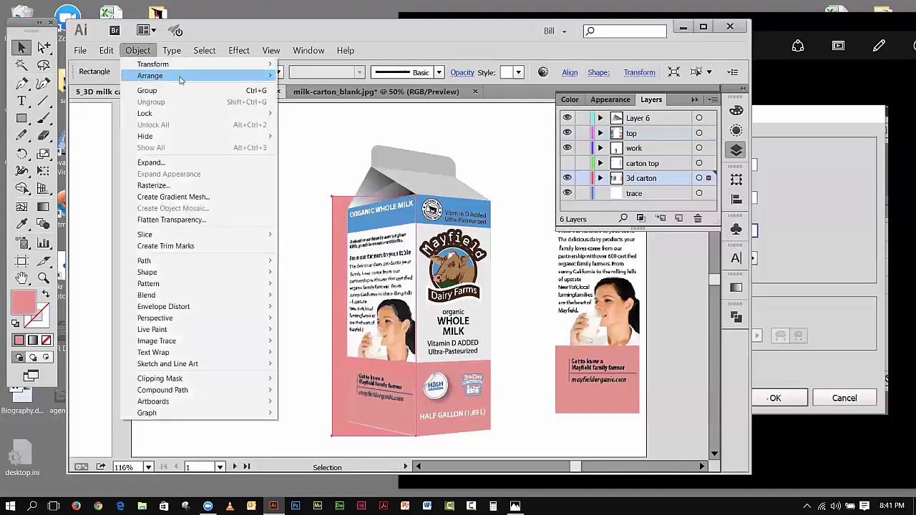
mouse_move(179, 80)
click(299, 75)
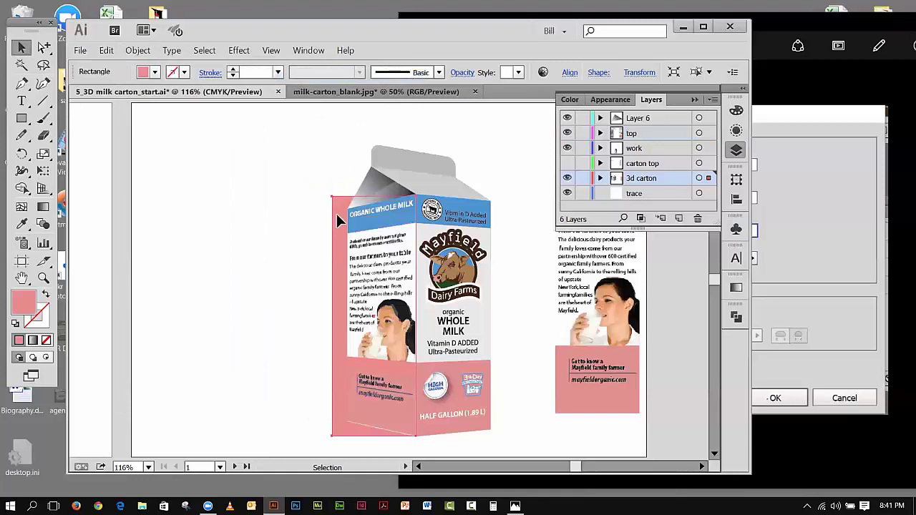
Step: Cut the pink rectangle and paste it in front of the side panel artwork group on the top layer
click(106, 50)
click(116, 90)
key(ctrl+f)
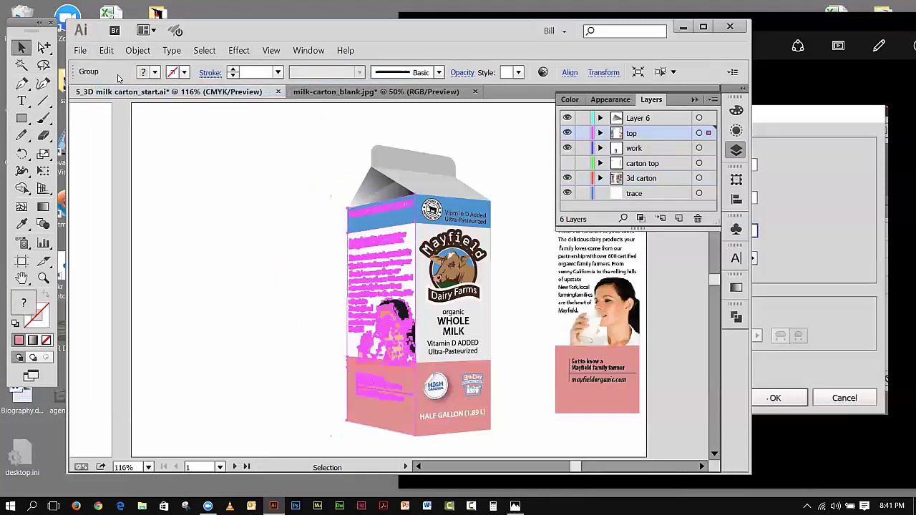
click(106, 50)
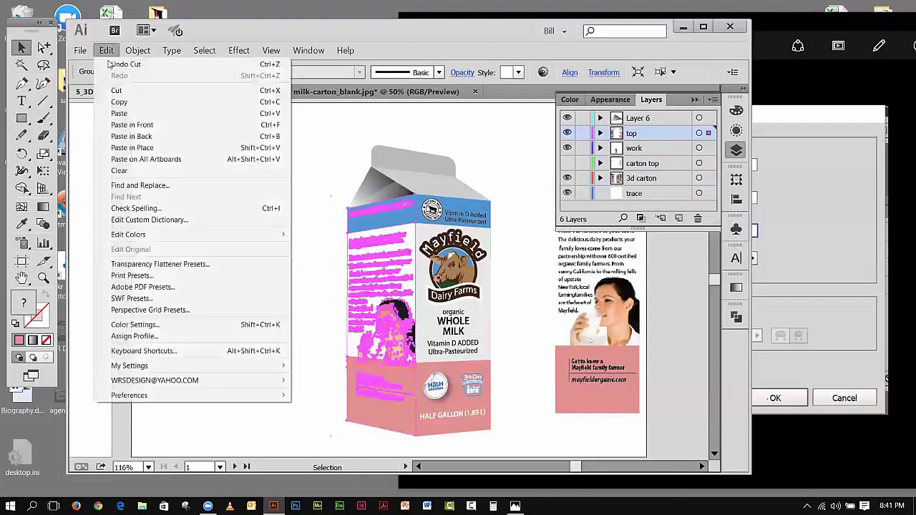
click(126, 126)
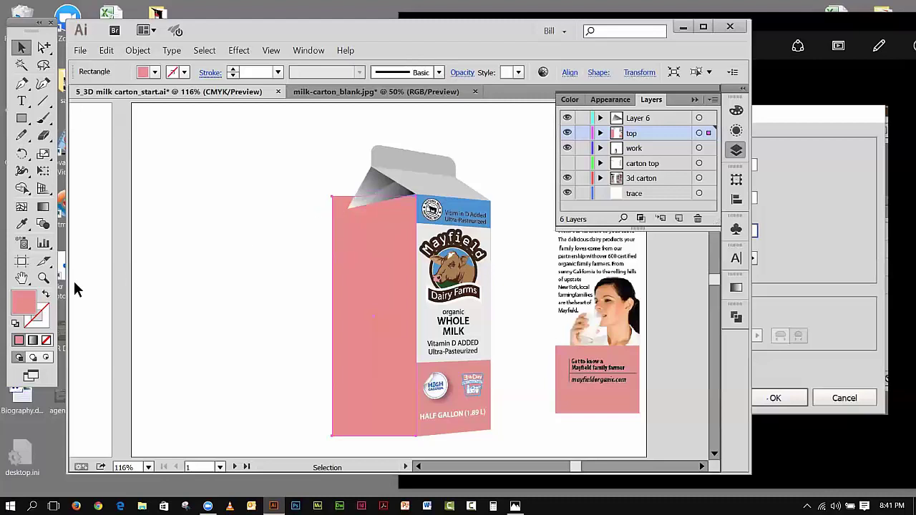
Step: Free Distort the pink rectangle's corners so it fits the carton's side panel in perspective
click(43, 170)
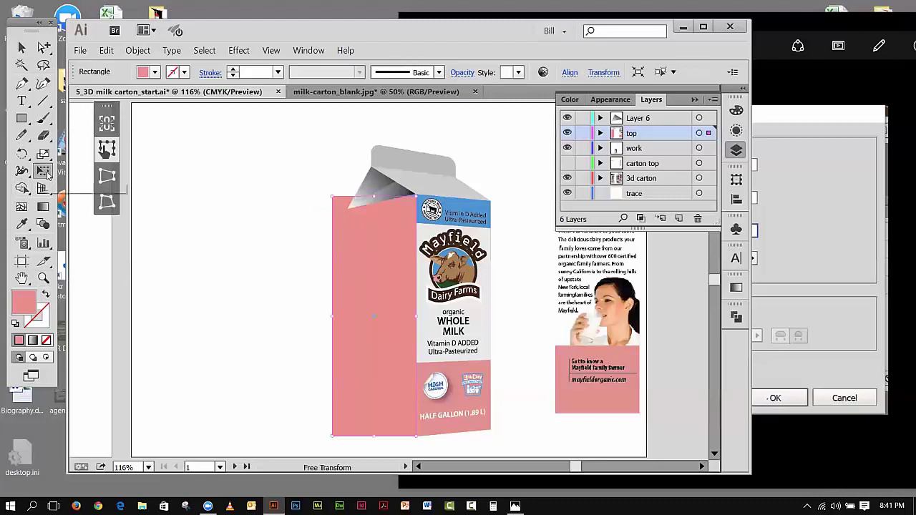
click(110, 202)
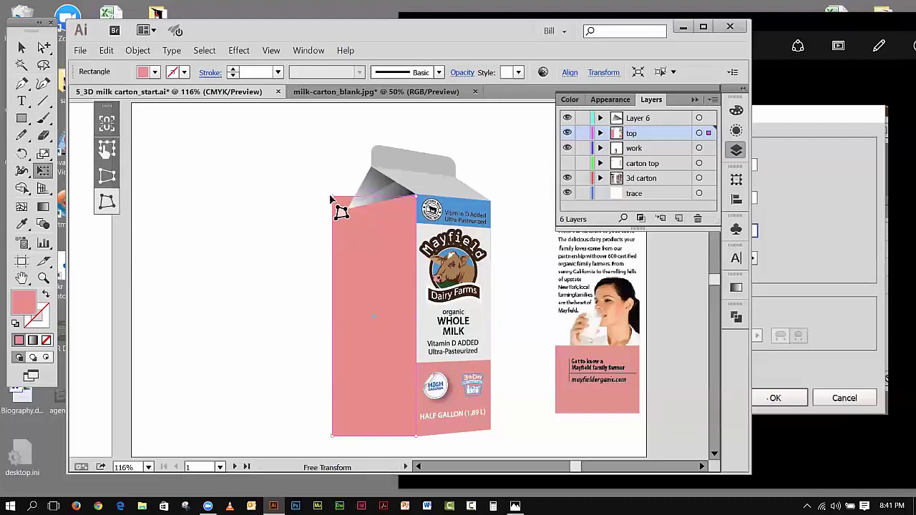
drag(330, 197, 348, 209)
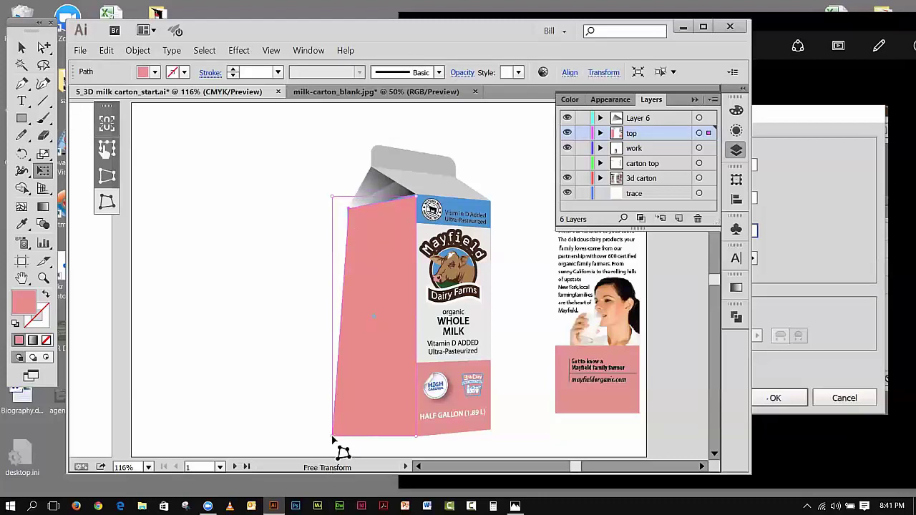
drag(332, 438, 349, 432)
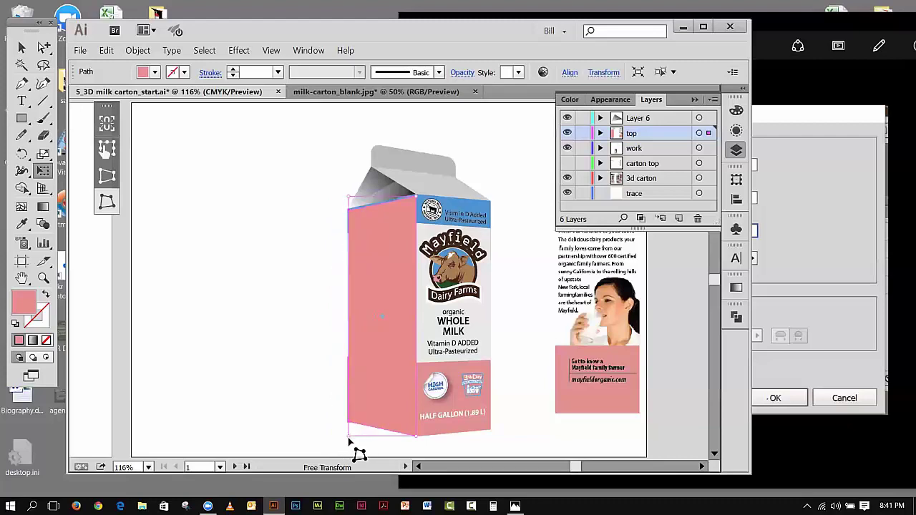
mouse_move(351, 436)
mouse_down()
mouse_move(345, 445)
mouse_move(344, 436)
mouse_up()
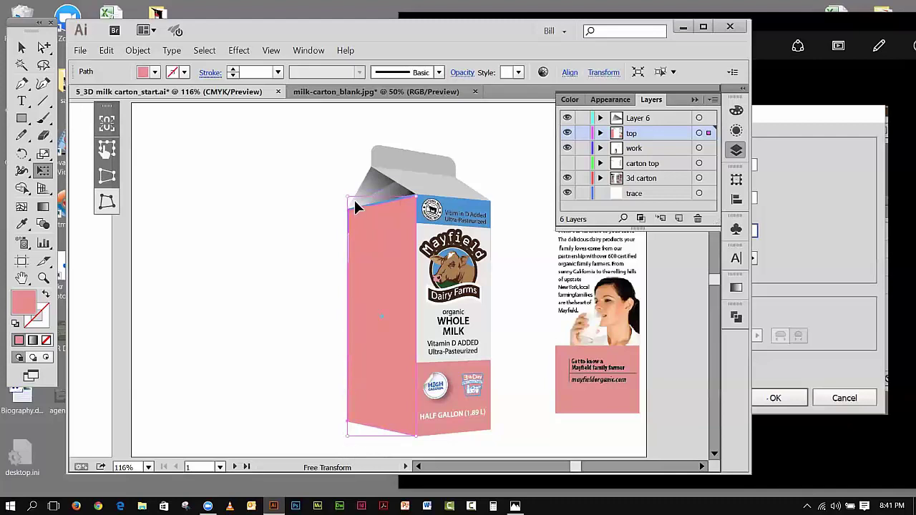
drag(347, 200, 348, 197)
drag(418, 199, 415, 194)
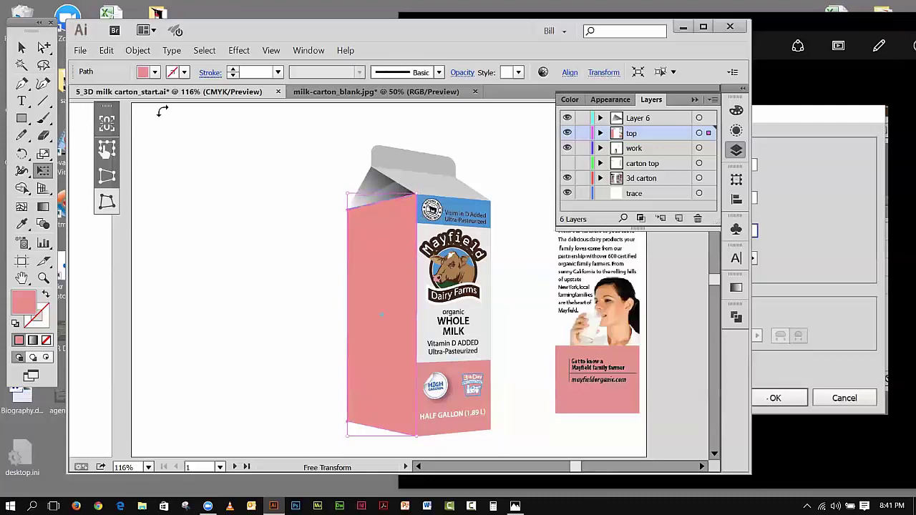
click(21, 46)
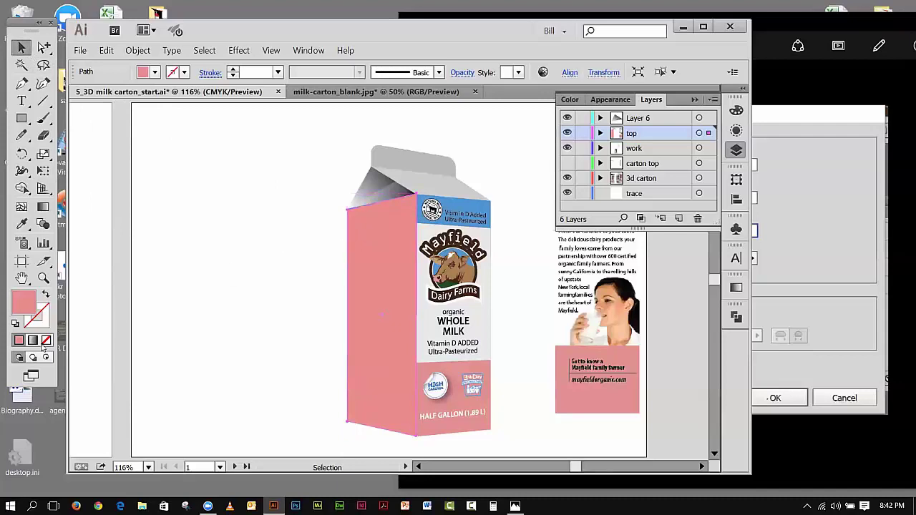
Step: Recolor the distorted side panel shape to medium gray #9B9A9A and set its blending mode to Multiply
double_click(28, 306)
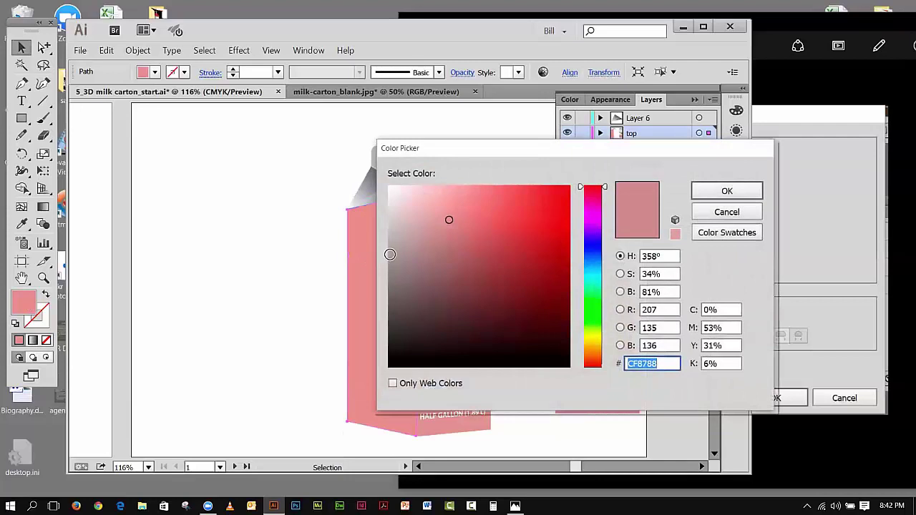
click(390, 256)
click(745, 191)
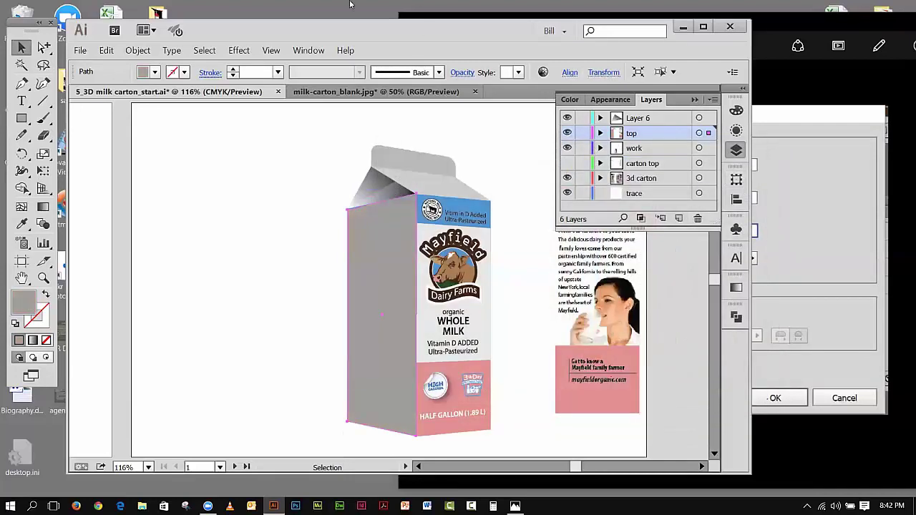
click(309, 50)
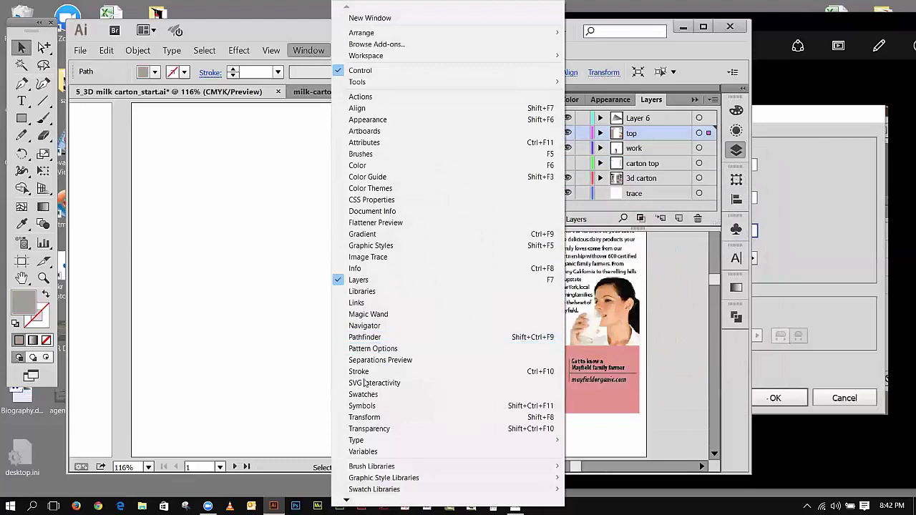
click(444, 429)
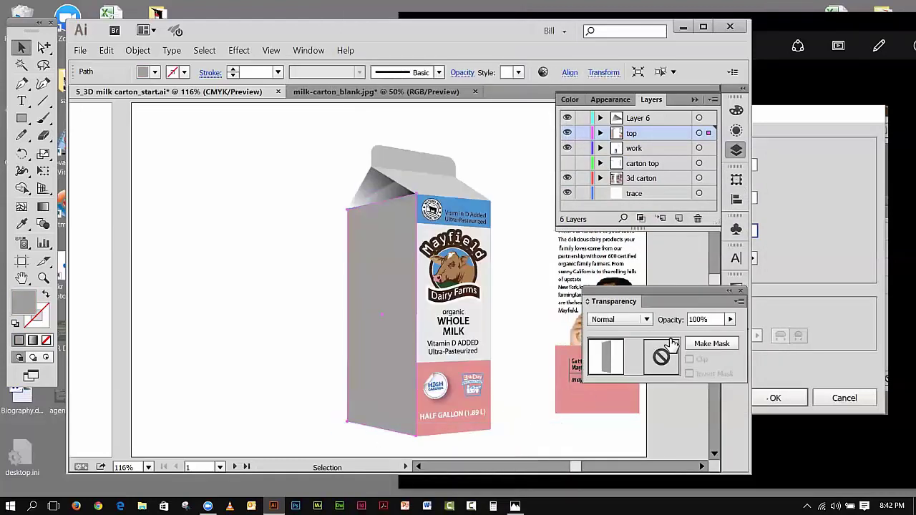
click(647, 321)
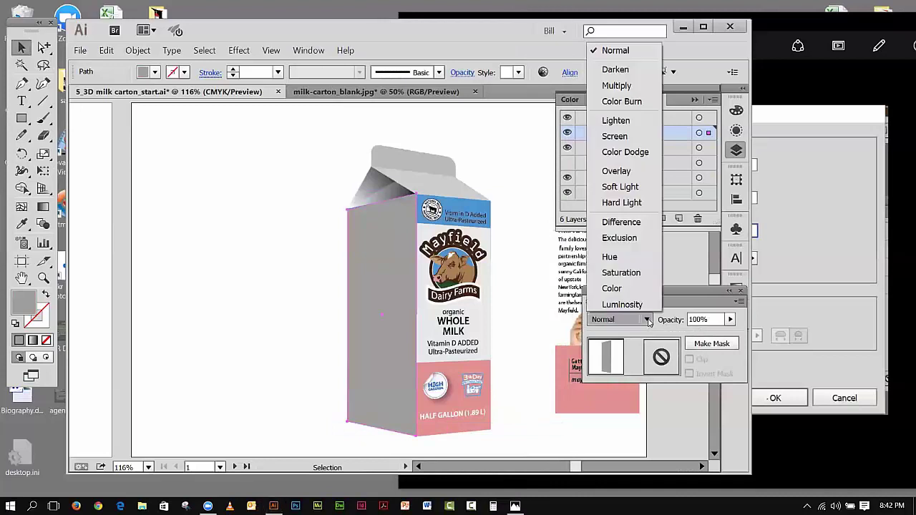
click(616, 85)
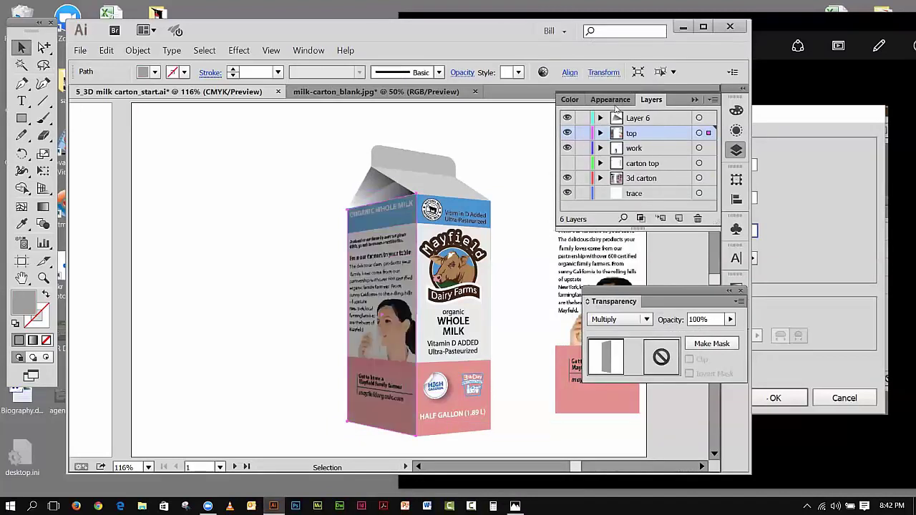
Step: Try the Darken blending mode on the gray side overlay and return it to Multiply
click(630, 319)
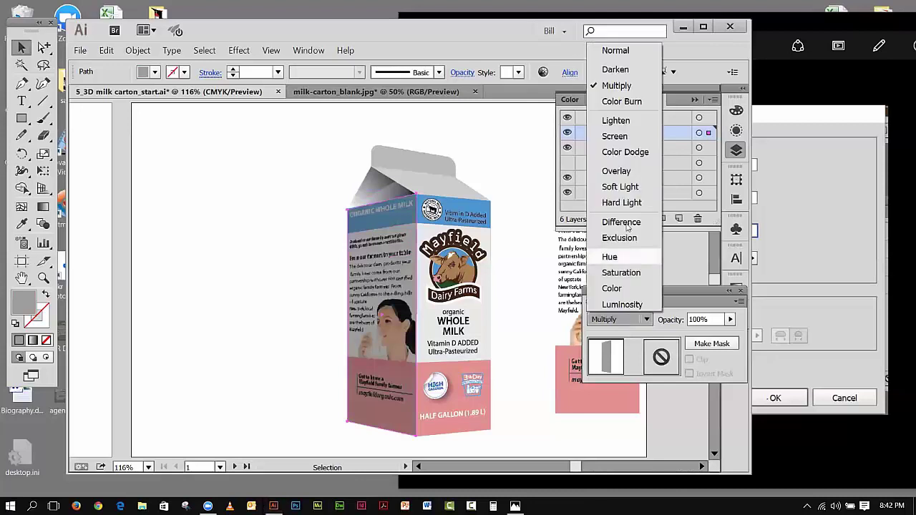
click(616, 70)
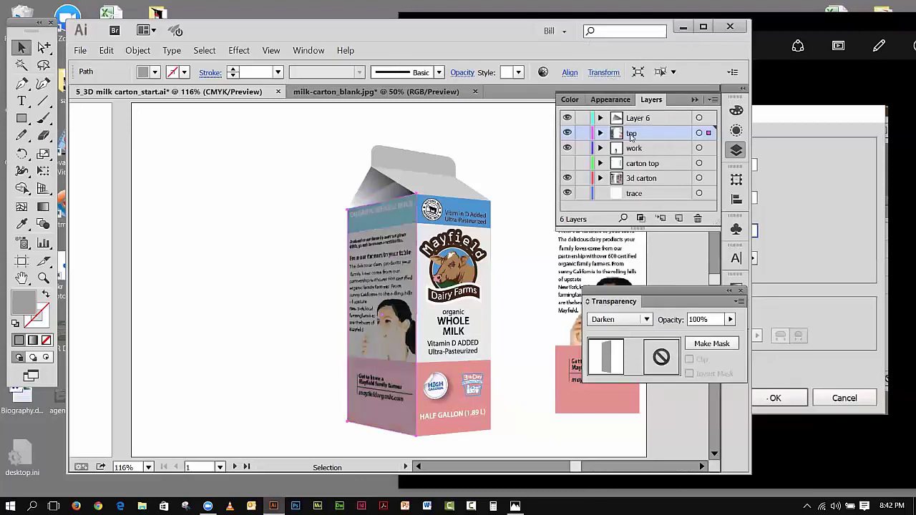
click(647, 319)
click(625, 85)
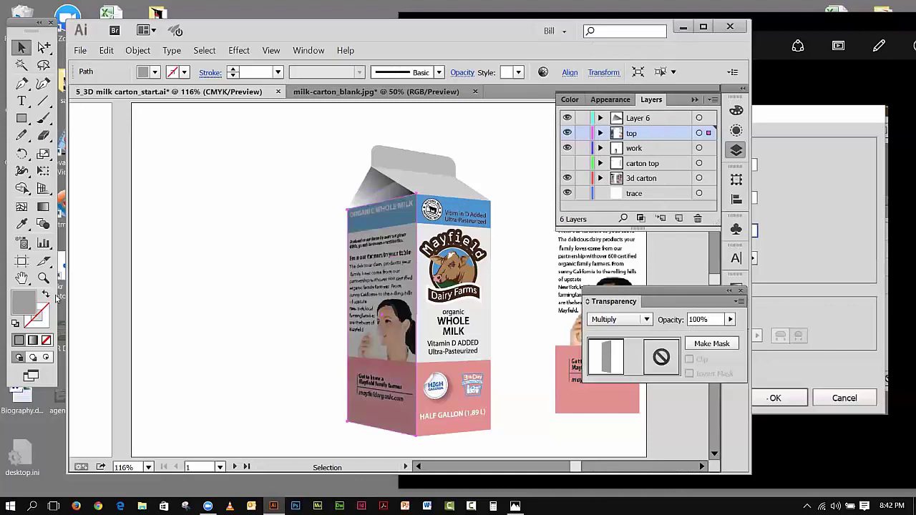
Step: Lighten the side overlay's fill to #B7B7B7, reduce its opacity to 63%, and deselect it
double_click(25, 302)
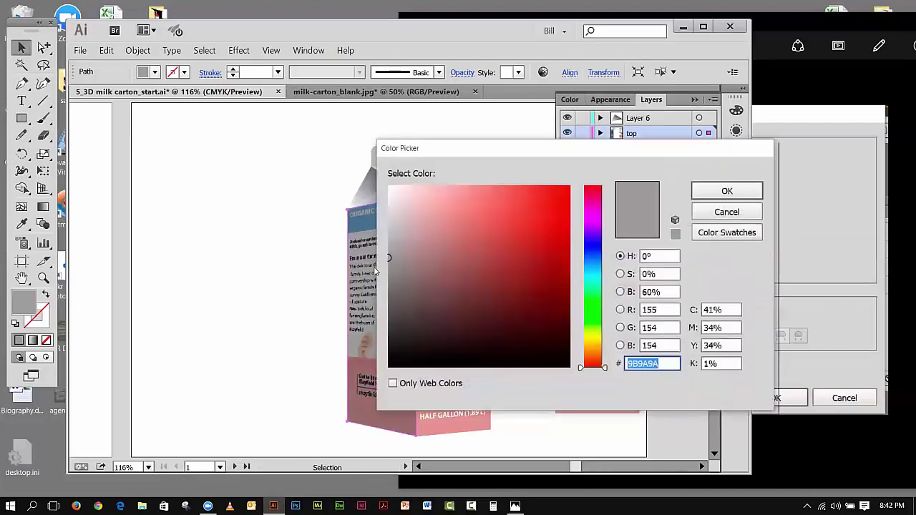
drag(389, 257, 385, 235)
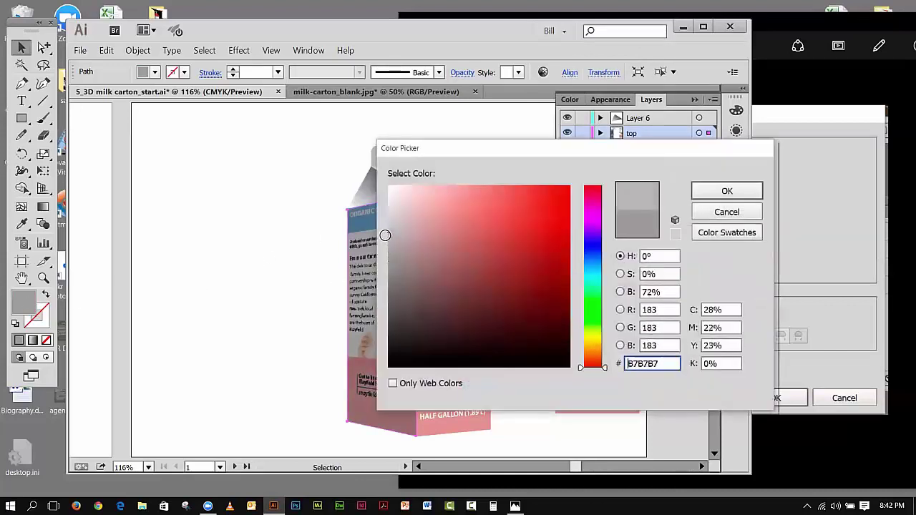
click(726, 190)
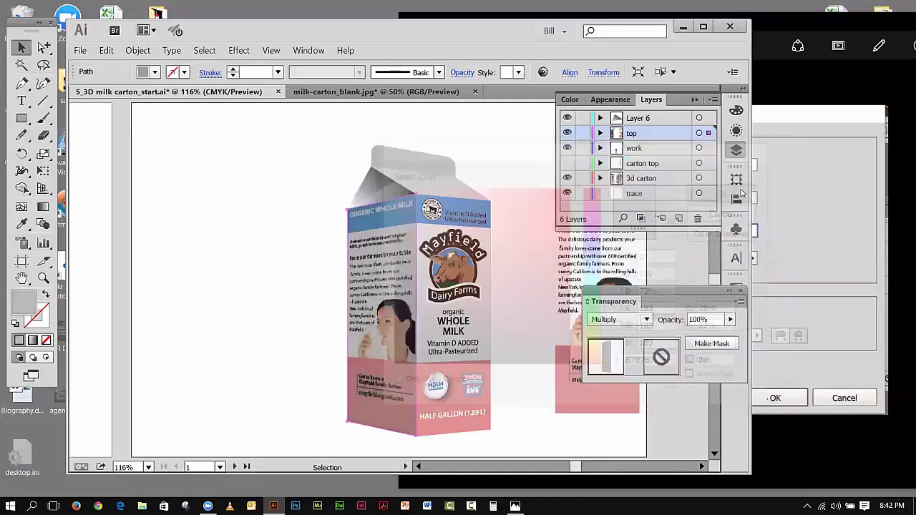
click(730, 321)
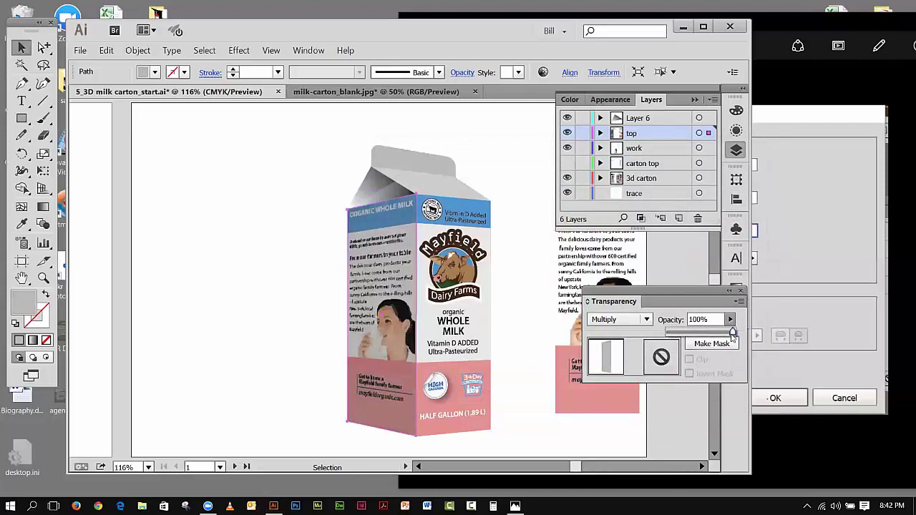
drag(732, 334, 708, 333)
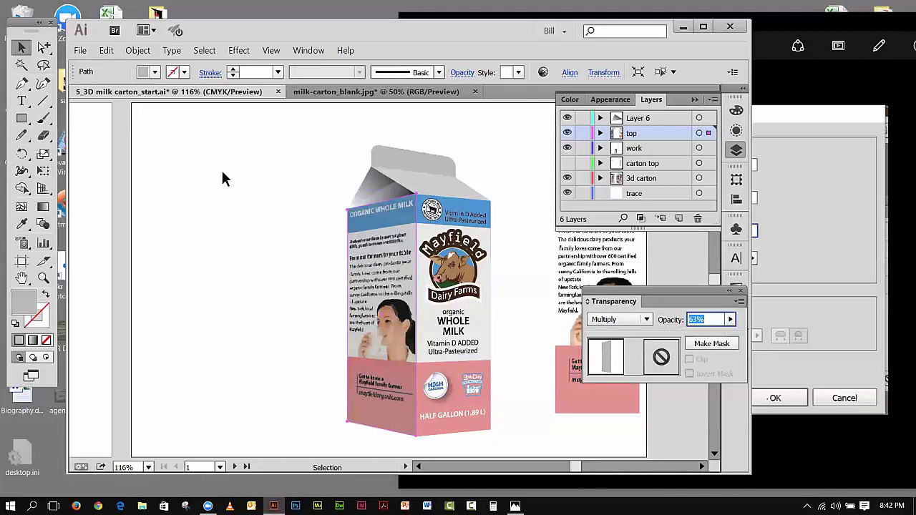
click(729, 291)
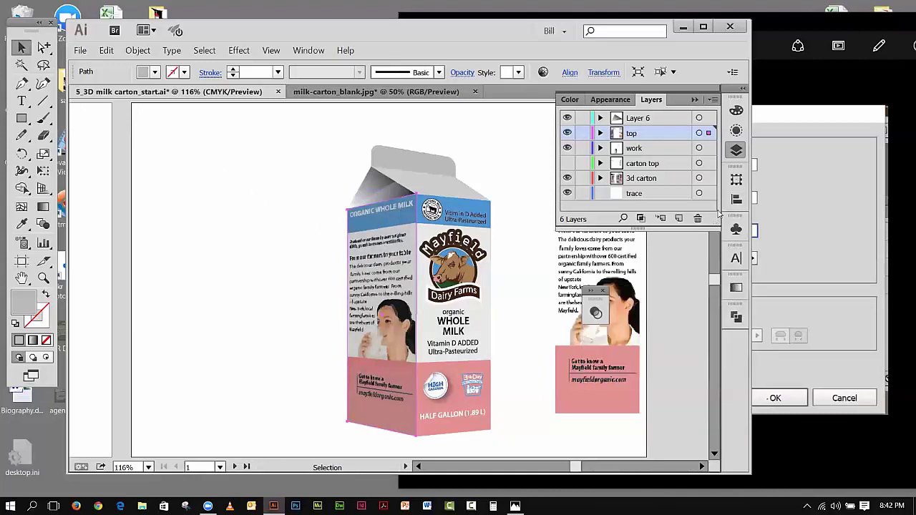
click(694, 100)
click(166, 156)
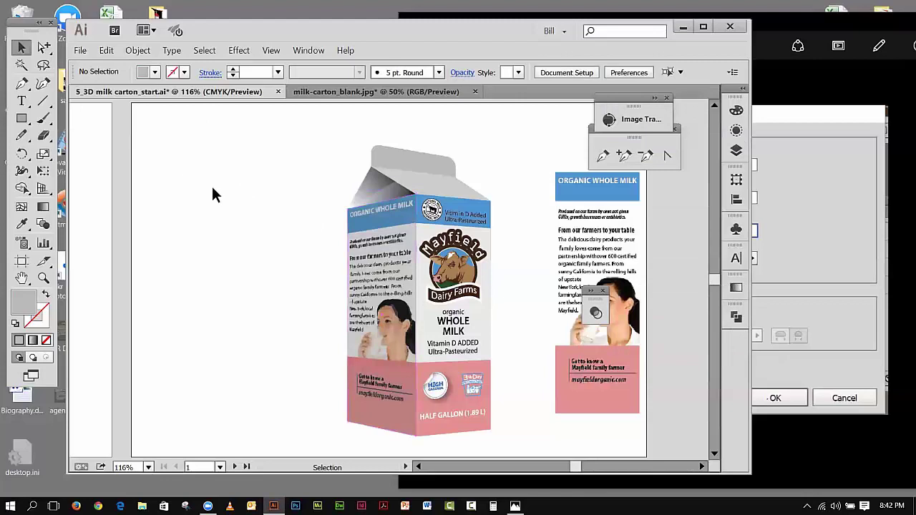
Step: Move the flat side panel artwork to the empty artboard area beside the carton's shaded side
click(271, 51)
click(272, 141)
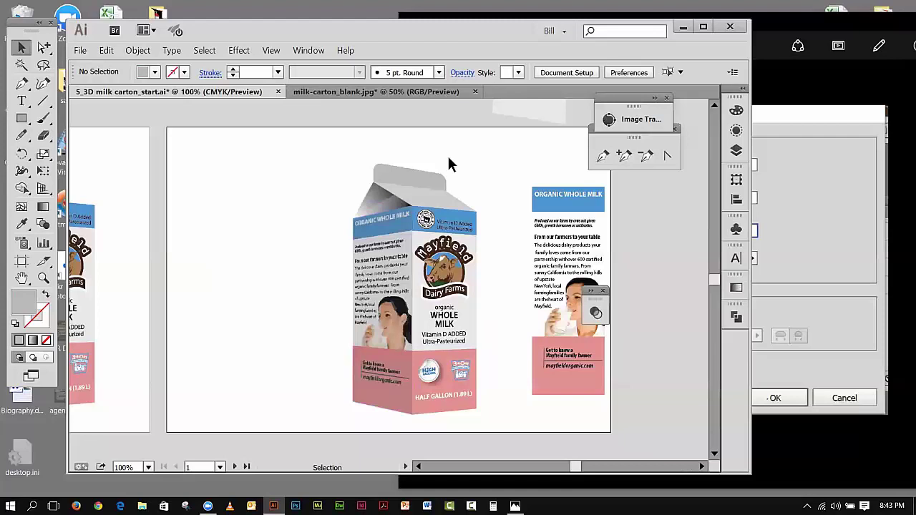
drag(593, 218, 262, 214)
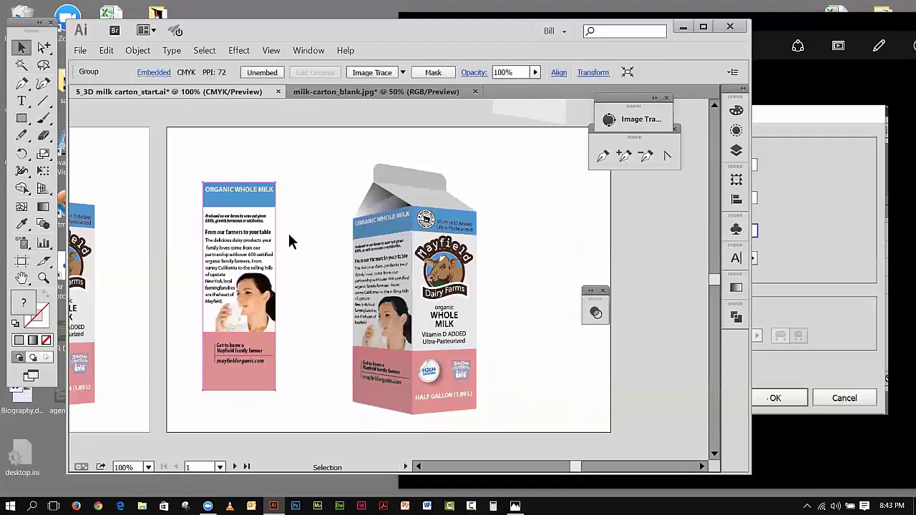
Step: Image-trace the flat side panel artwork in Color mode with the Full Tone palette
click(137, 50)
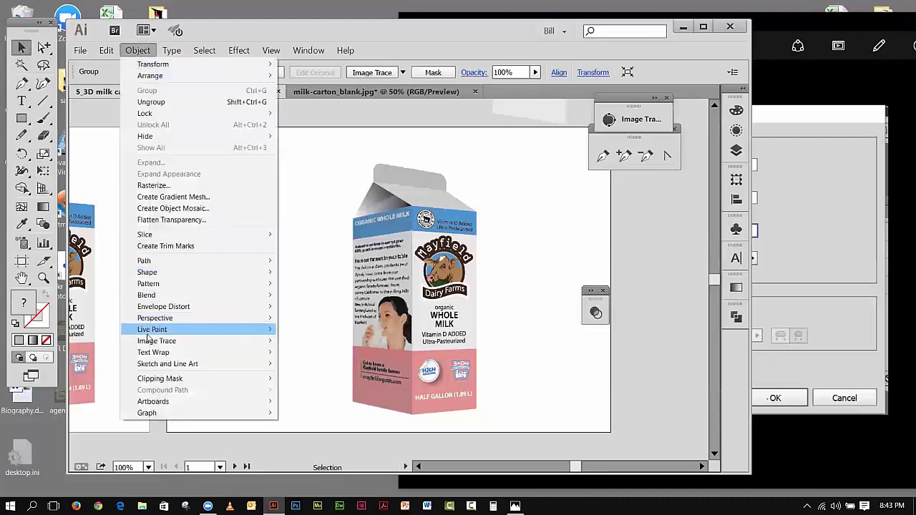
mouse_move(150, 342)
click(298, 341)
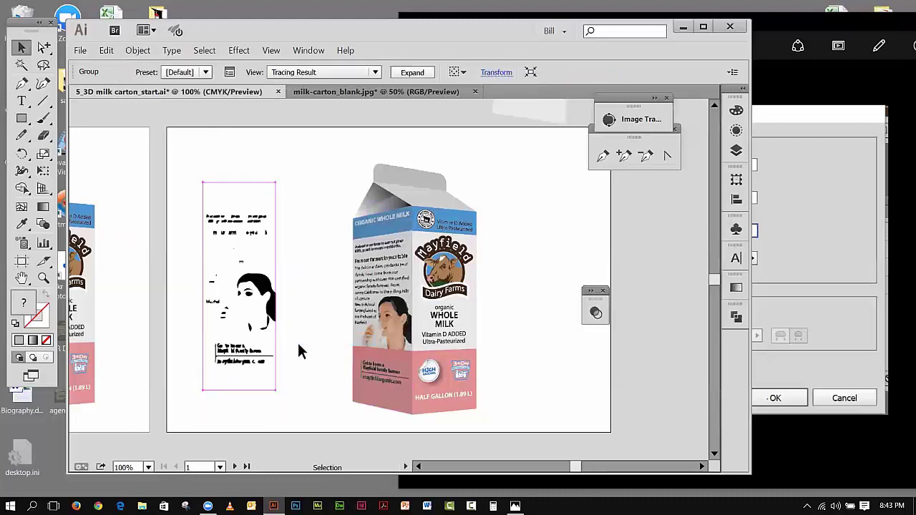
click(229, 72)
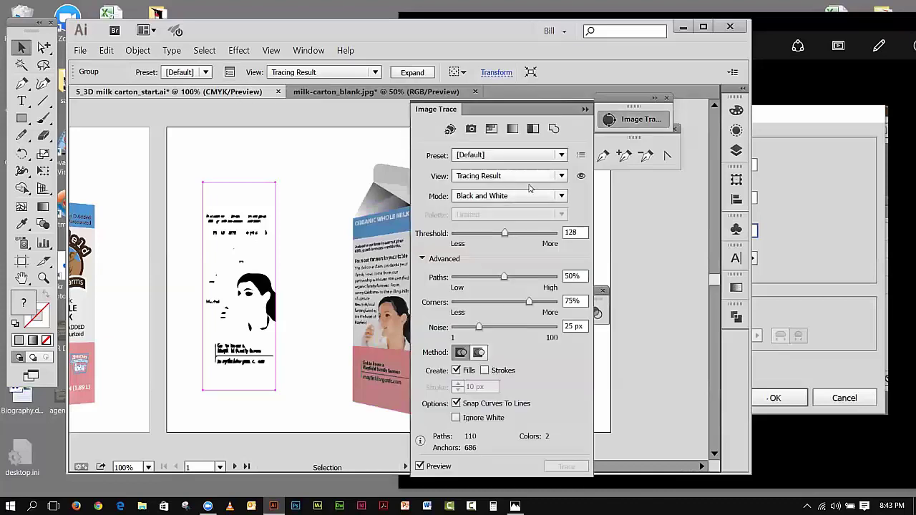
click(561, 196)
click(473, 211)
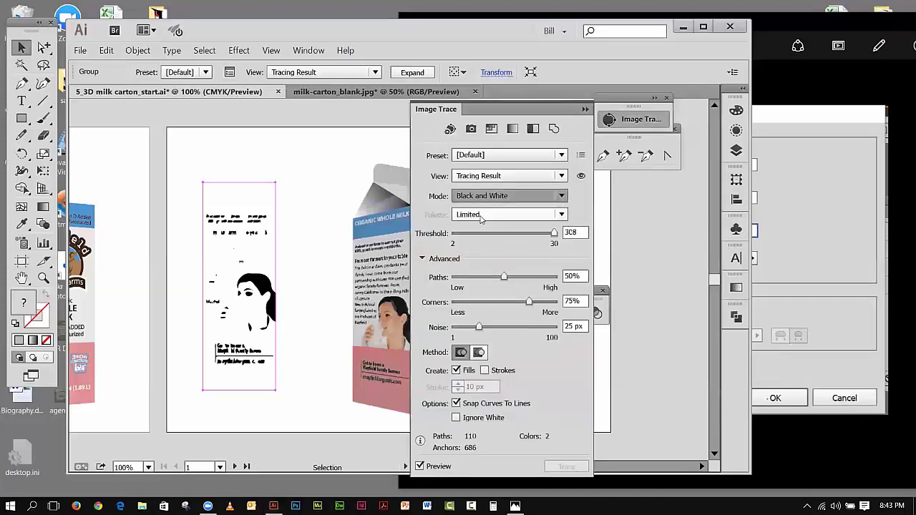
click(561, 215)
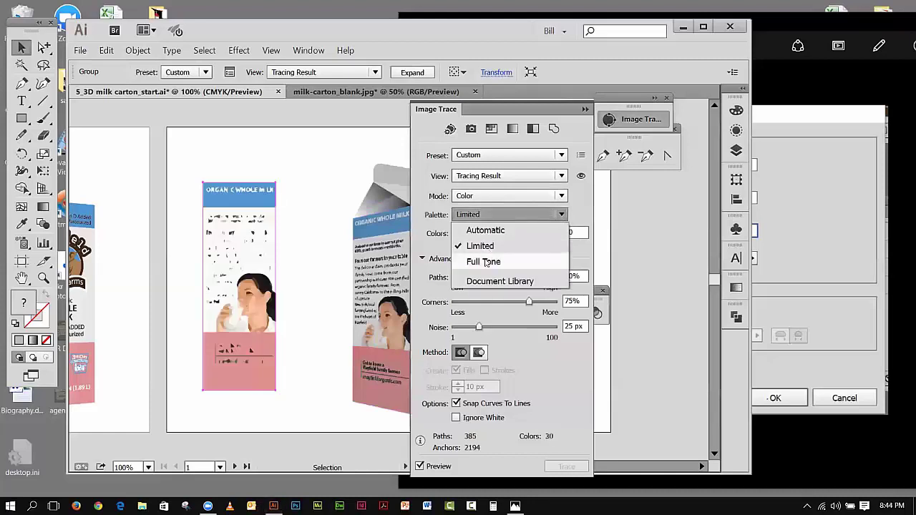
click(484, 262)
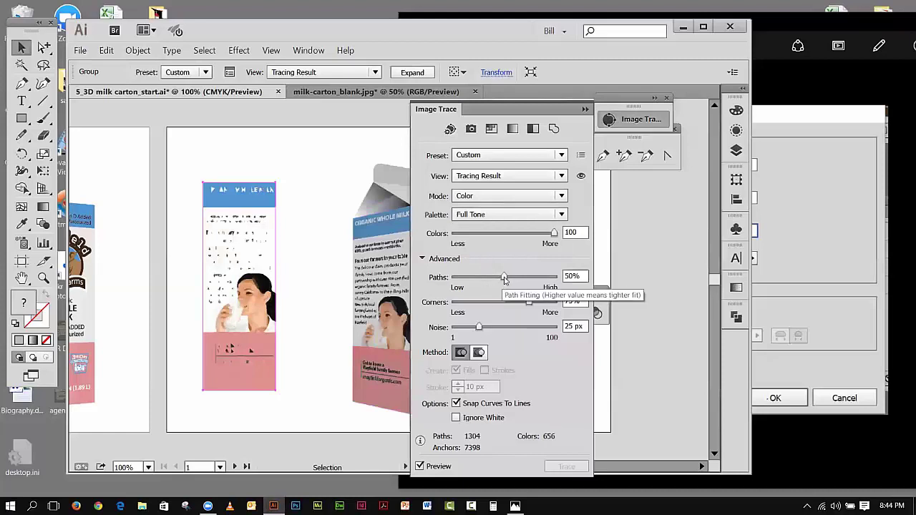
Step: Refine the panel artwork's trace with Paths at 100%, Corners at 100% and Noise at 1 px
drag(504, 278, 560, 280)
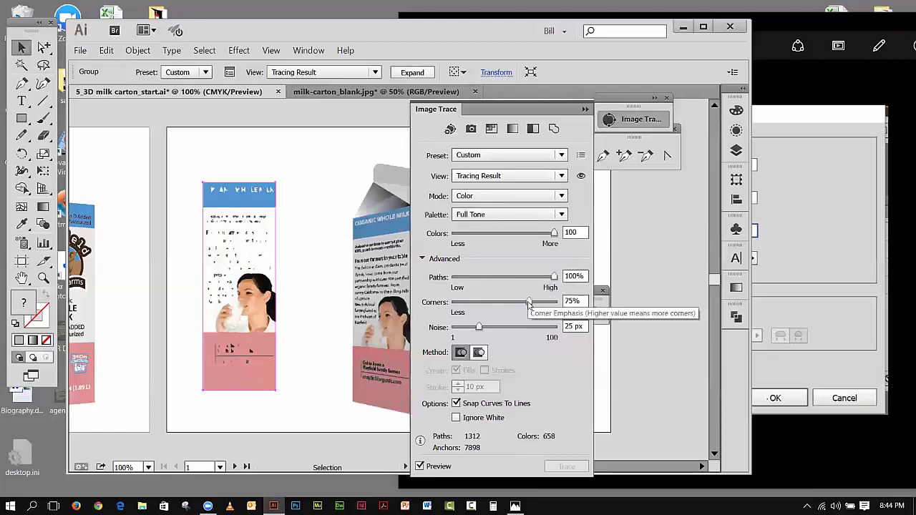
drag(528, 303, 554, 302)
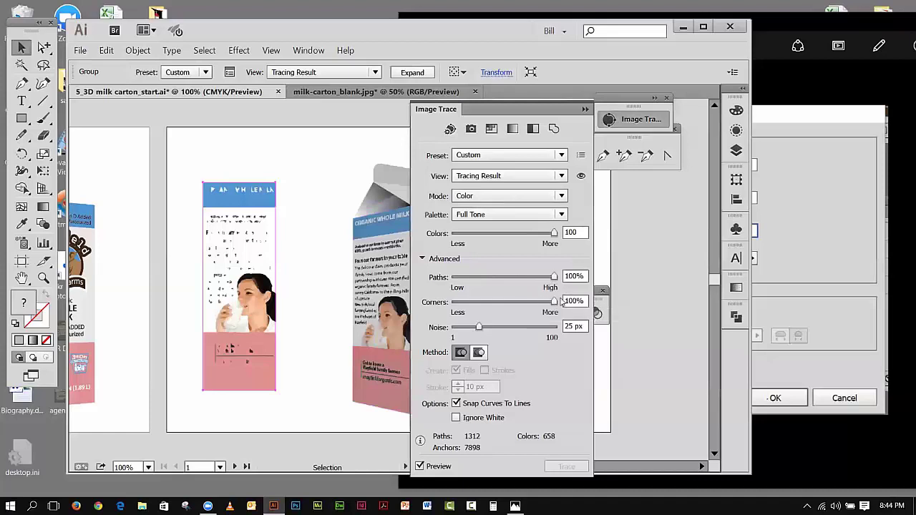
drag(478, 327, 448, 333)
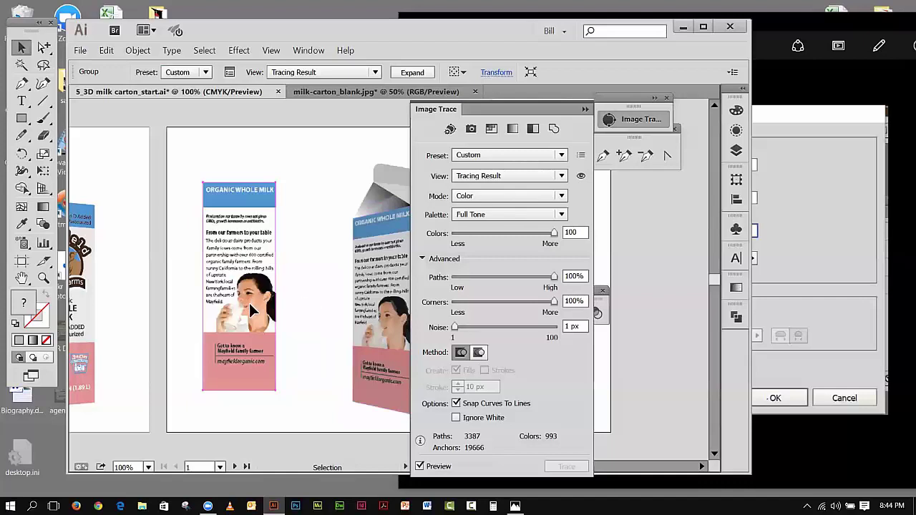
click(585, 109)
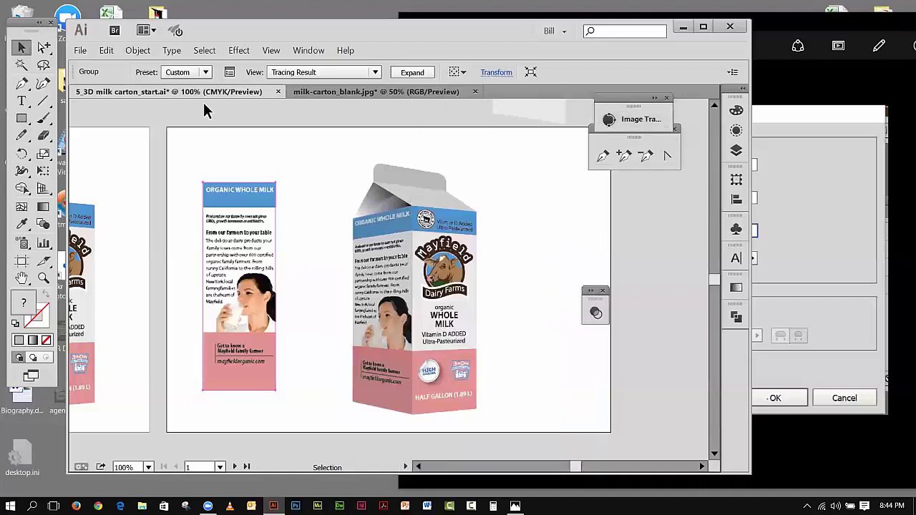
Step: Expand the traced side panel artwork into editable vector paths and move it closer to the carton's shaded side
click(137, 51)
mouse_move(180, 341)
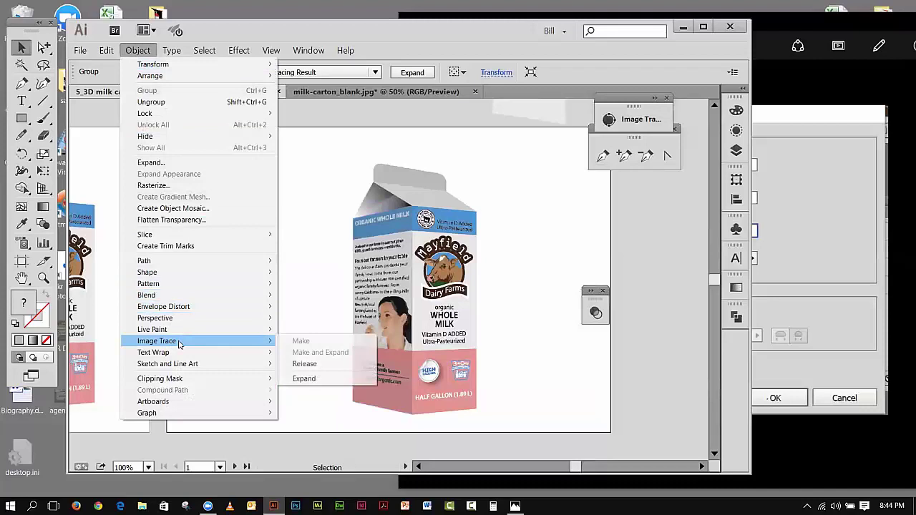
click(296, 380)
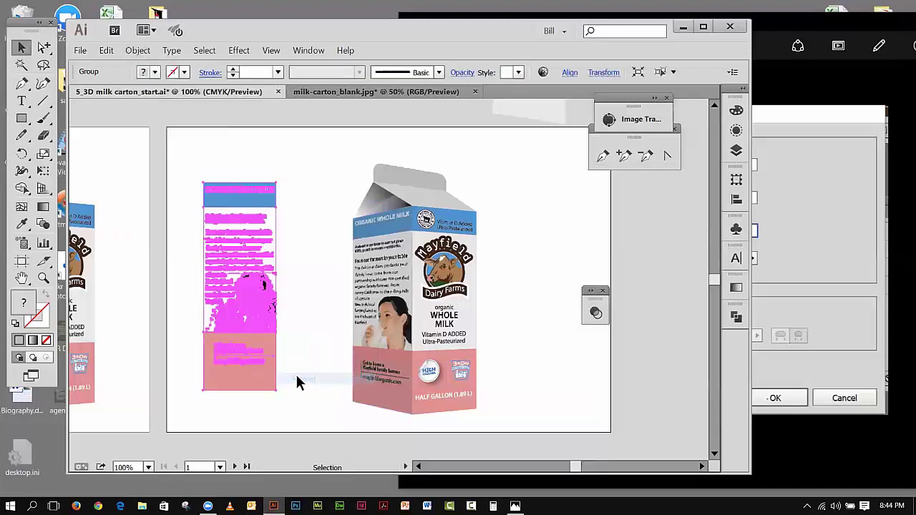
click(303, 279)
drag(235, 276, 287, 287)
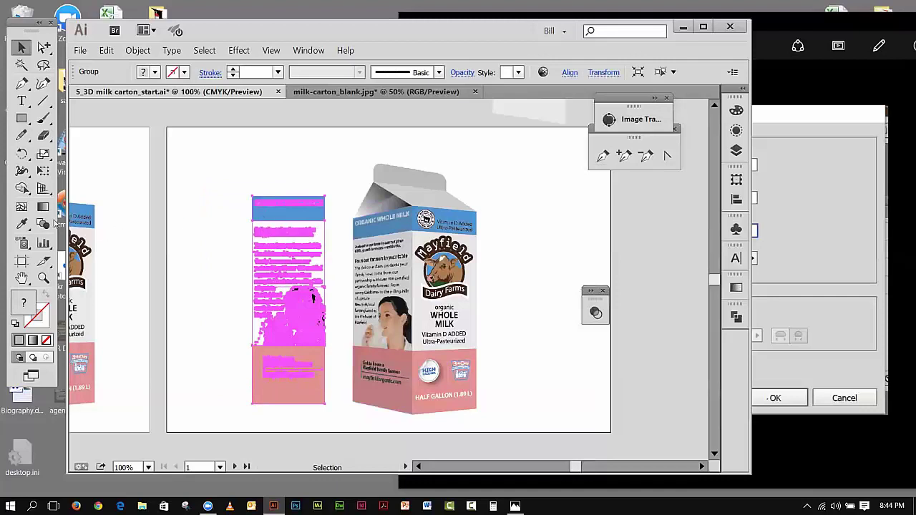
Step: Scale the panel artwork down slightly, then Free Distort its upper-left corner up and outward into a slanted perspective shape and deselect it
click(43, 172)
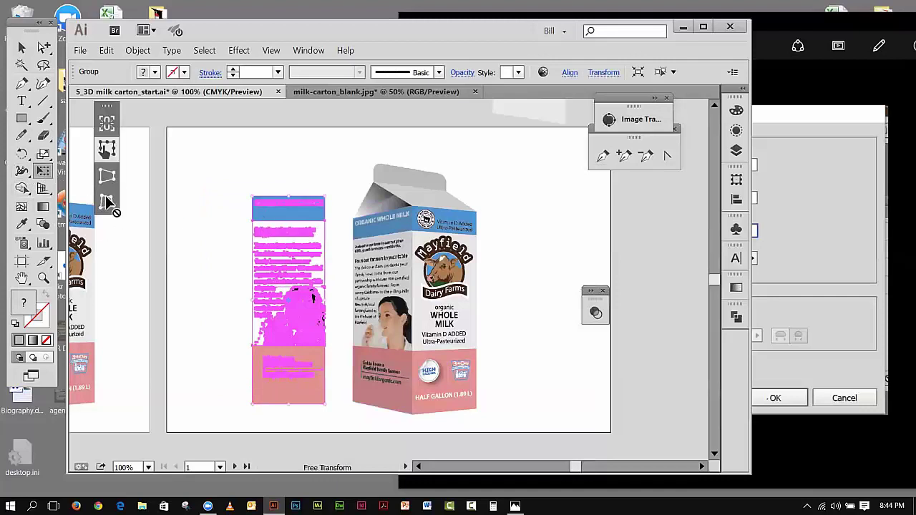
mouse_move(253, 198)
mouse_down()
mouse_move(274, 215)
mouse_move(259, 202)
mouse_up()
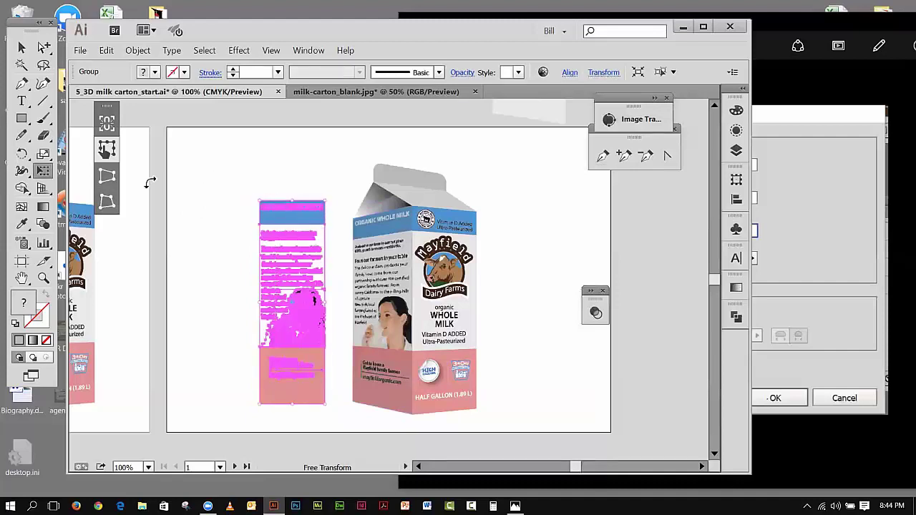
click(106, 201)
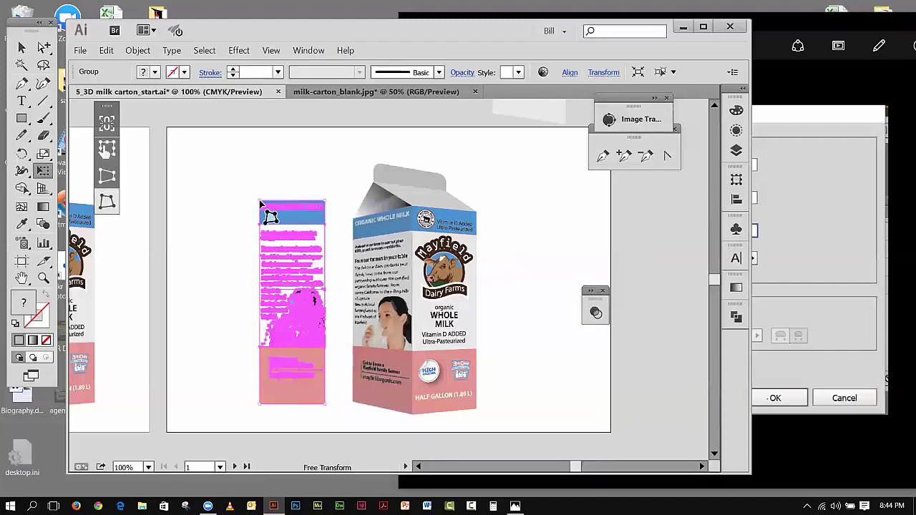
drag(261, 204, 230, 153)
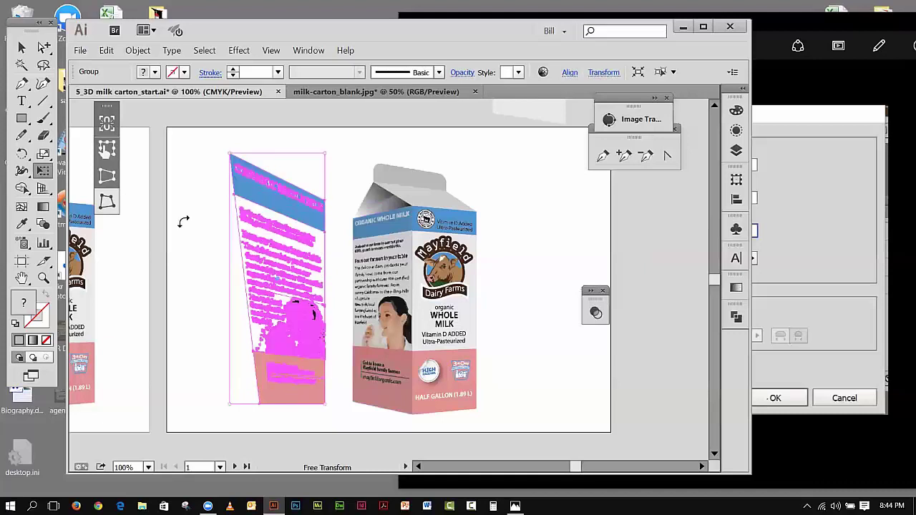
click(22, 46)
click(193, 160)
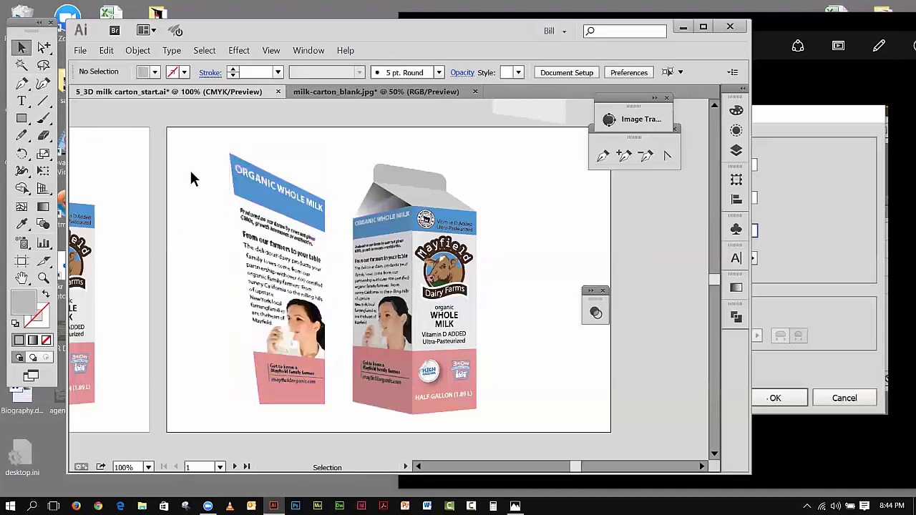